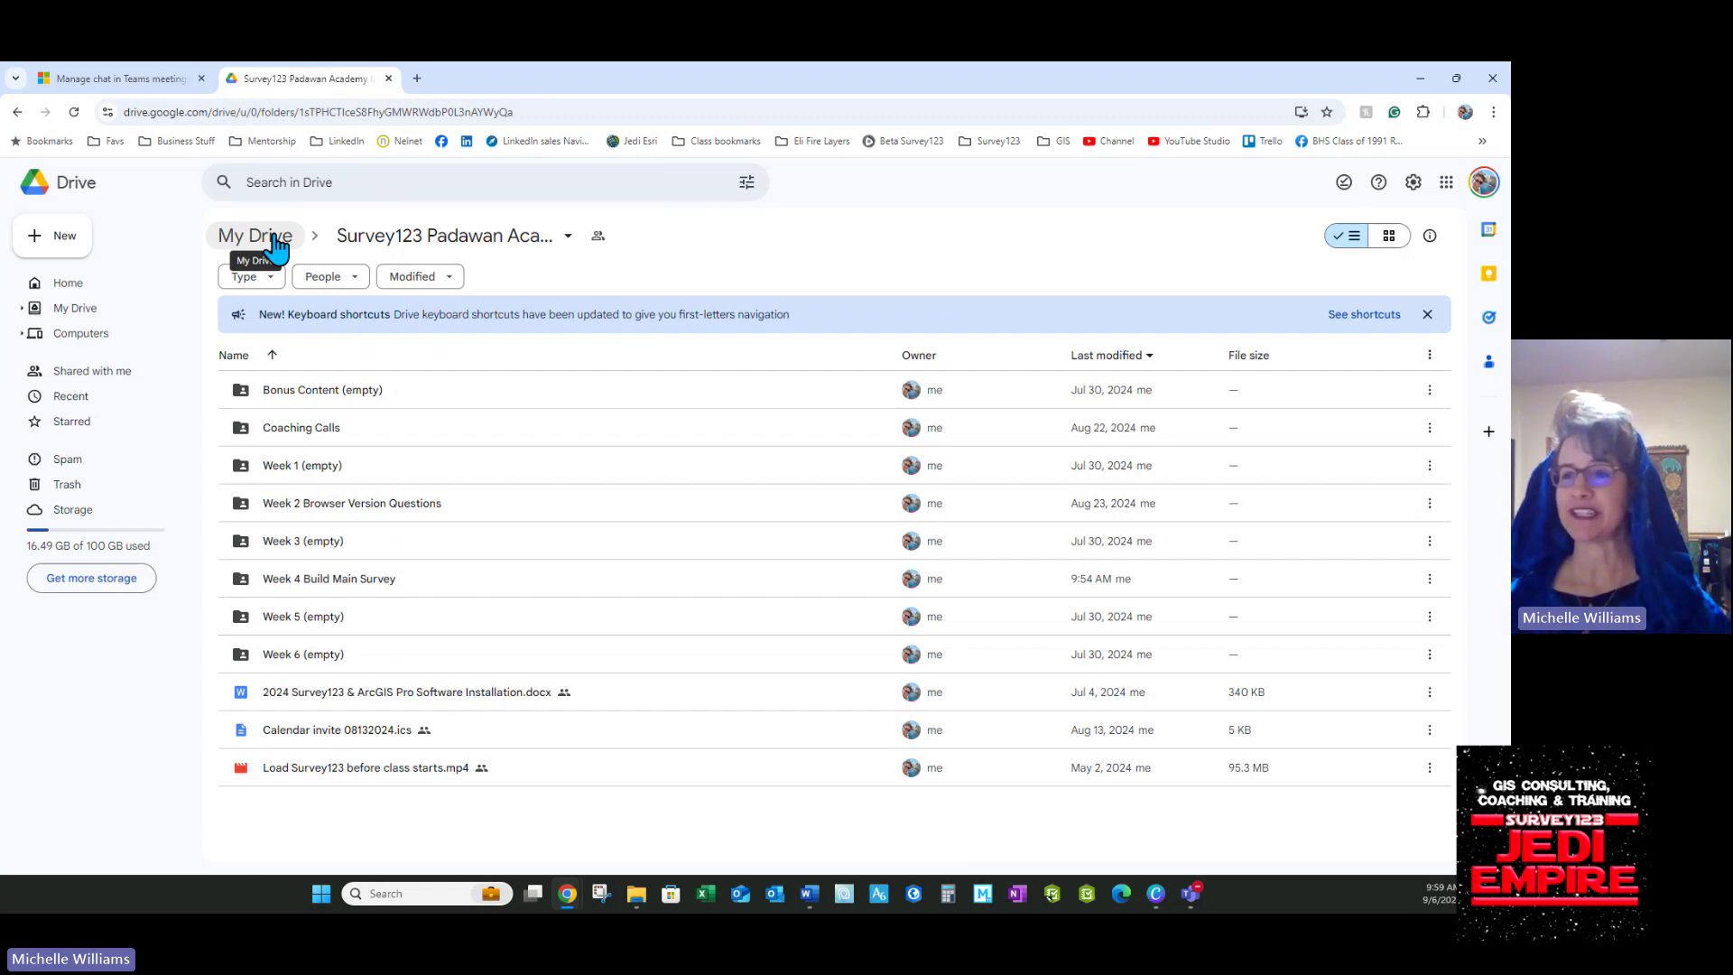
Download Family Address Book Main.xlsx from the Week 4 Build Main Survey folder, open it for a check, and close it.
double_click(372, 577)
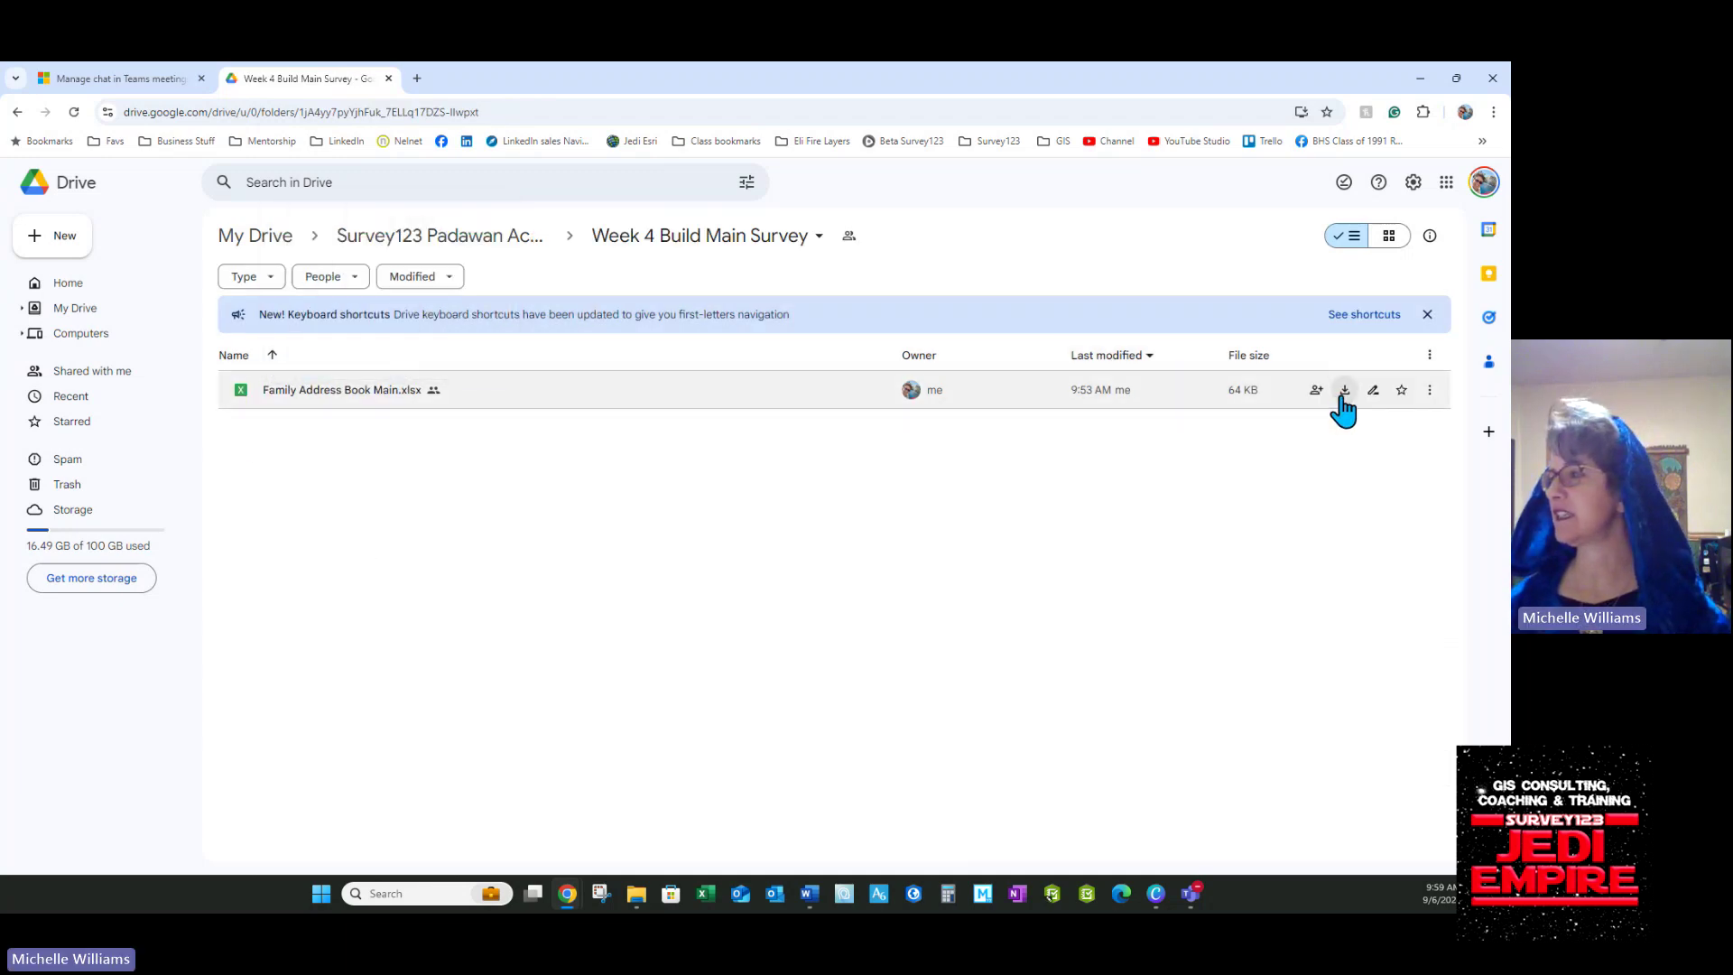
click(1344, 391)
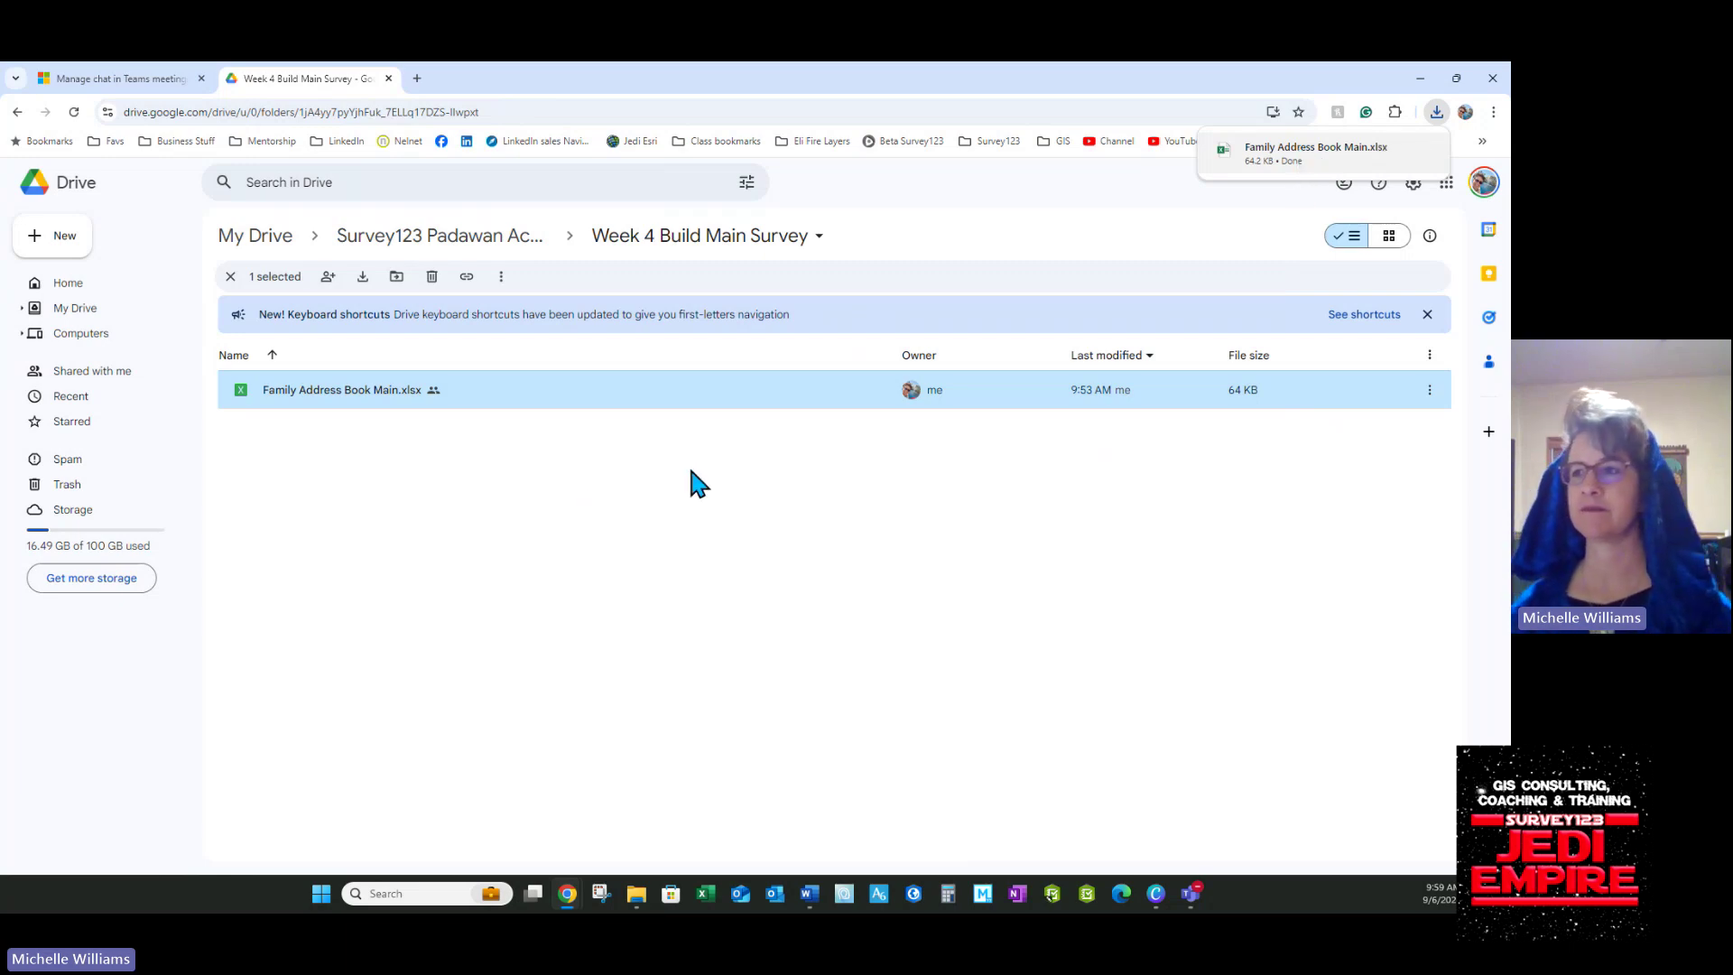
click(1301, 150)
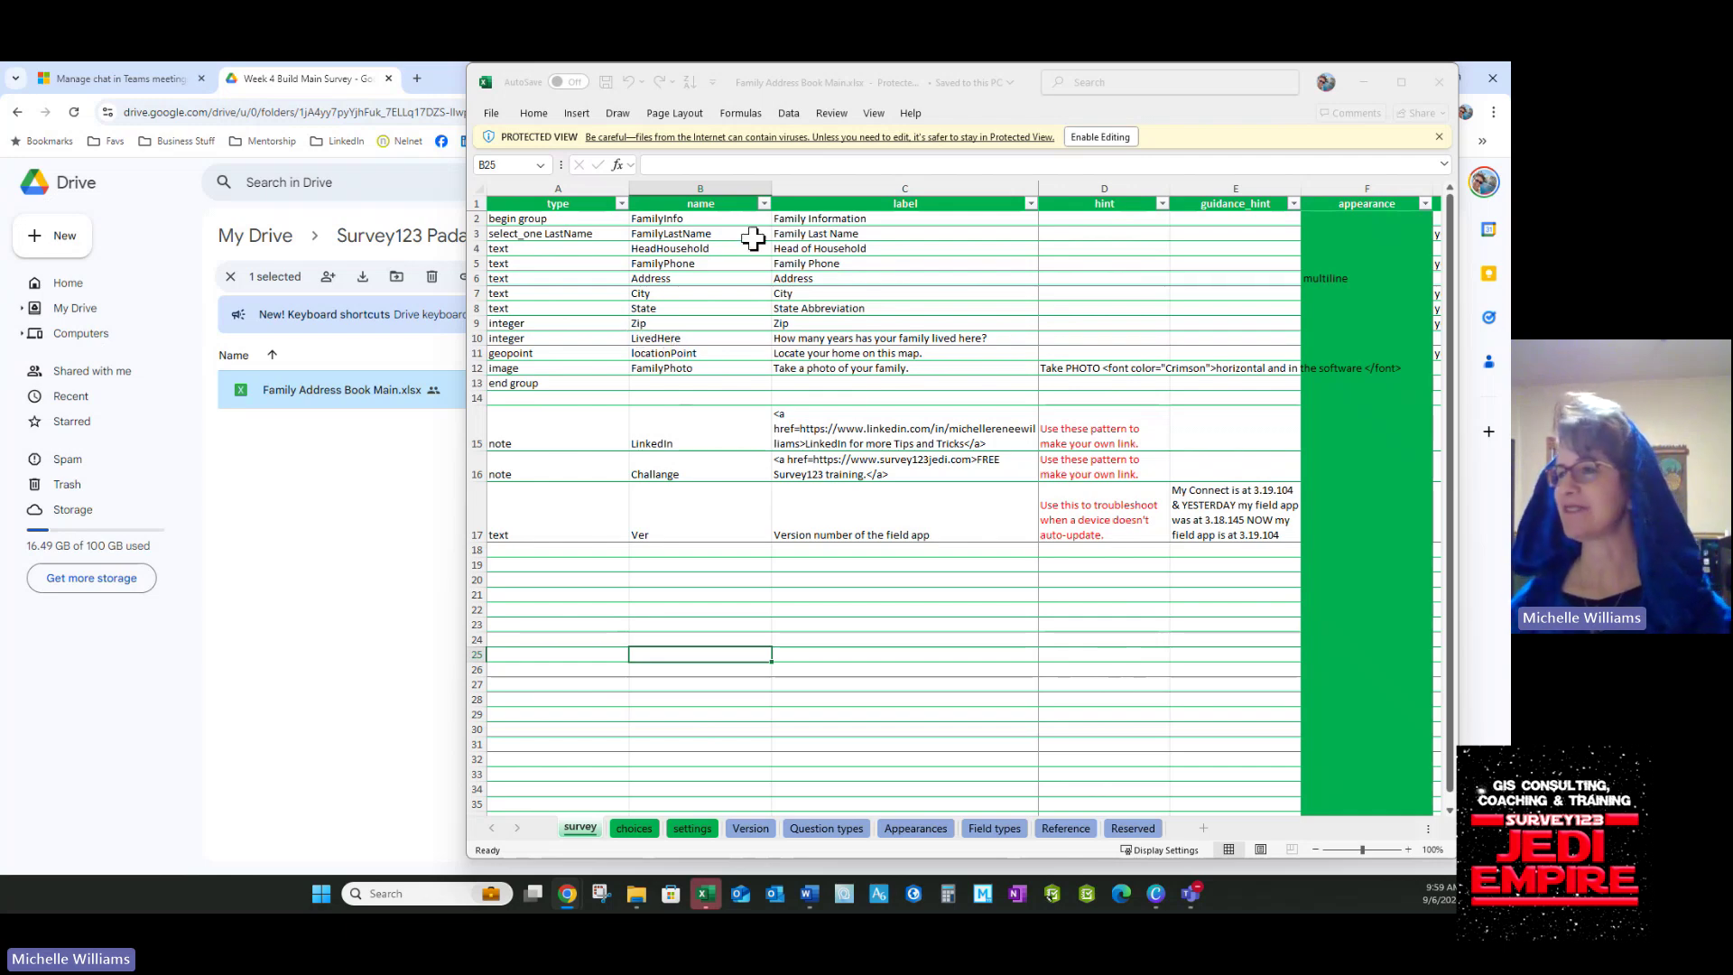
click(1439, 82)
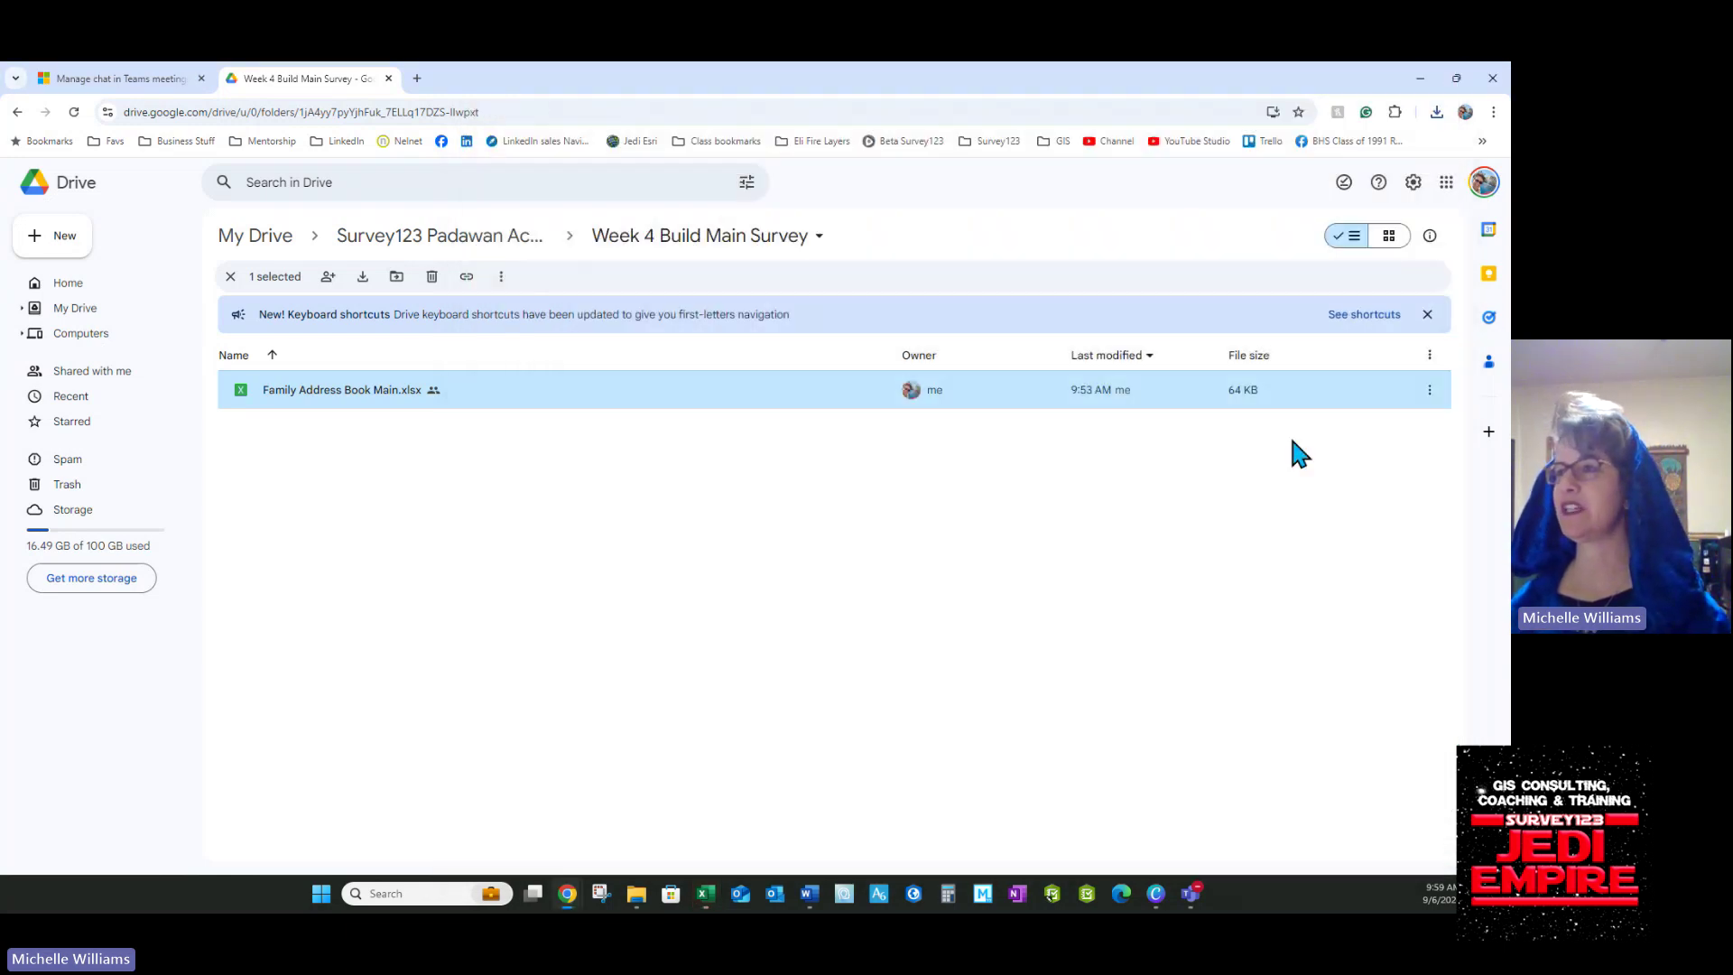
click(1420, 77)
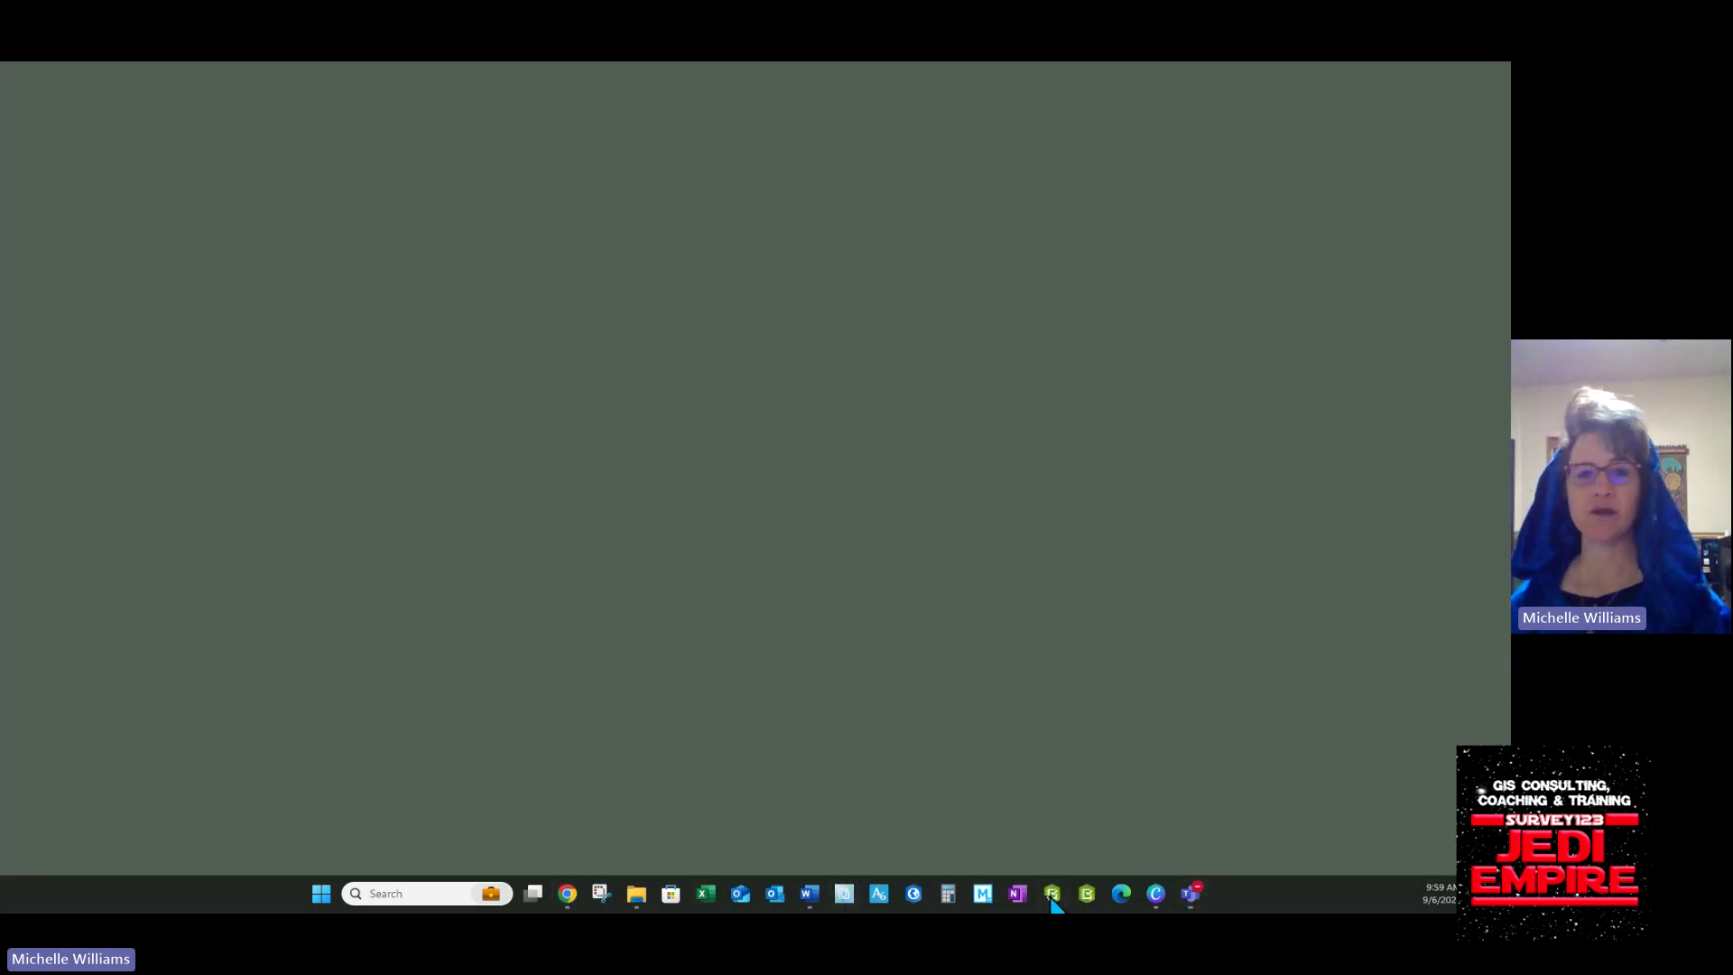
Switch to ArcGIS Survey123 Connect and start a new survey from the downloaded file Family Address Book Main.xlsx.
click(1052, 894)
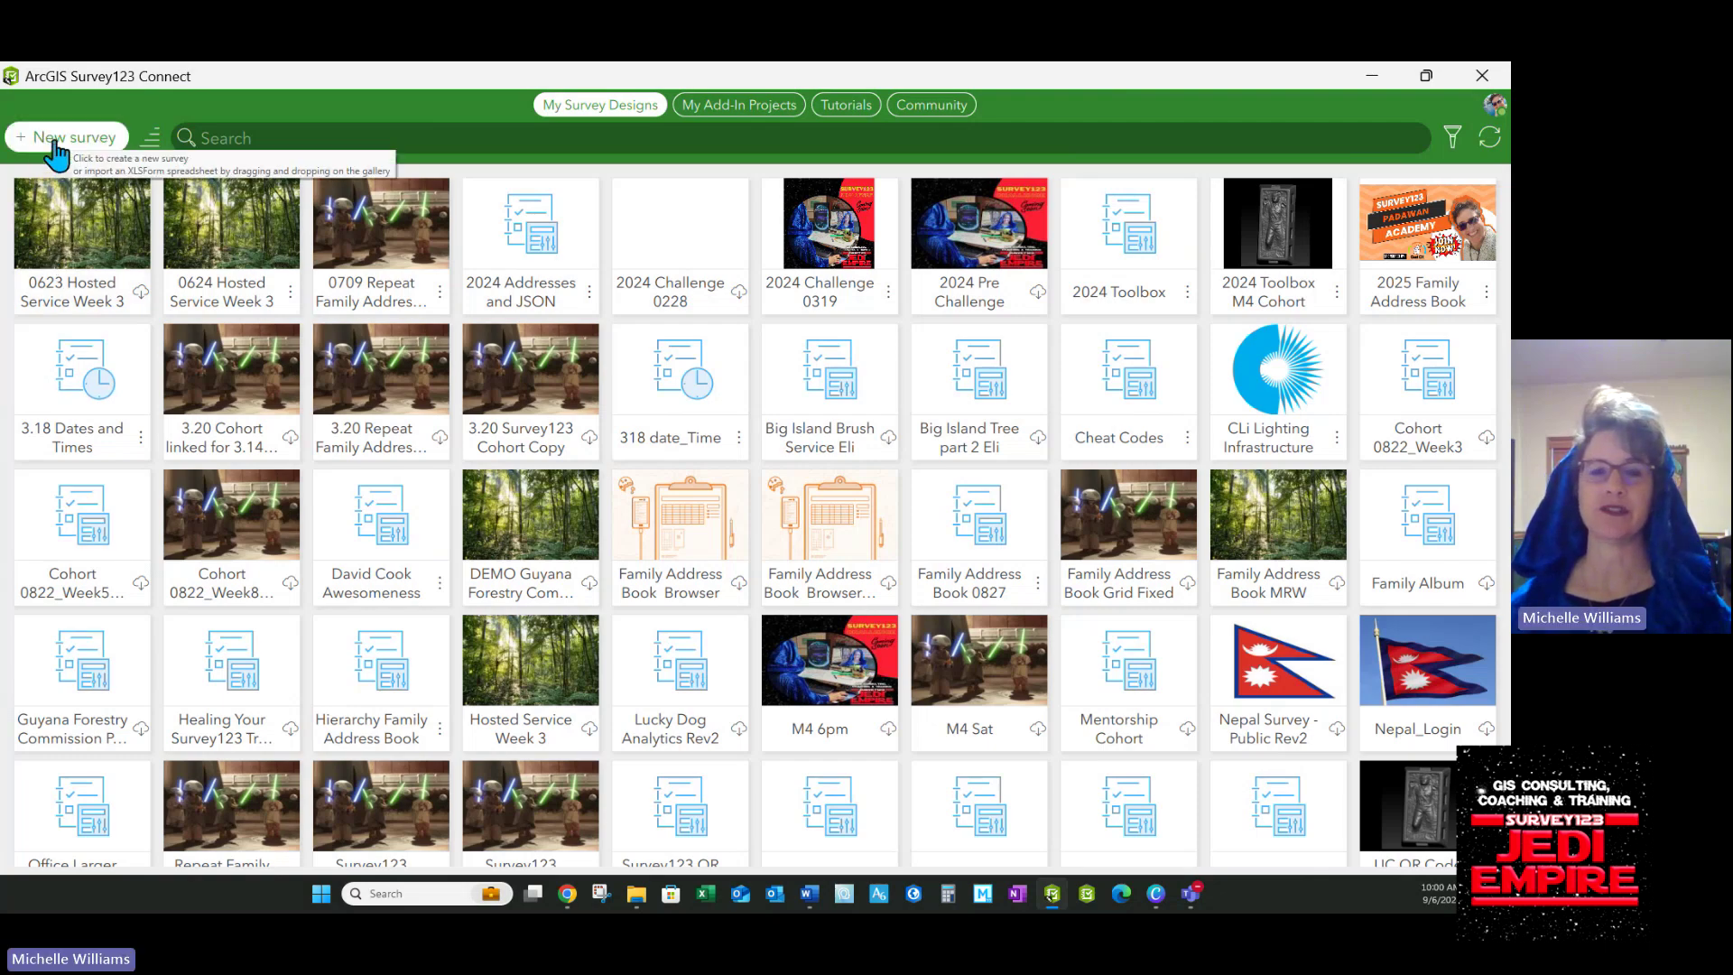
click(38, 141)
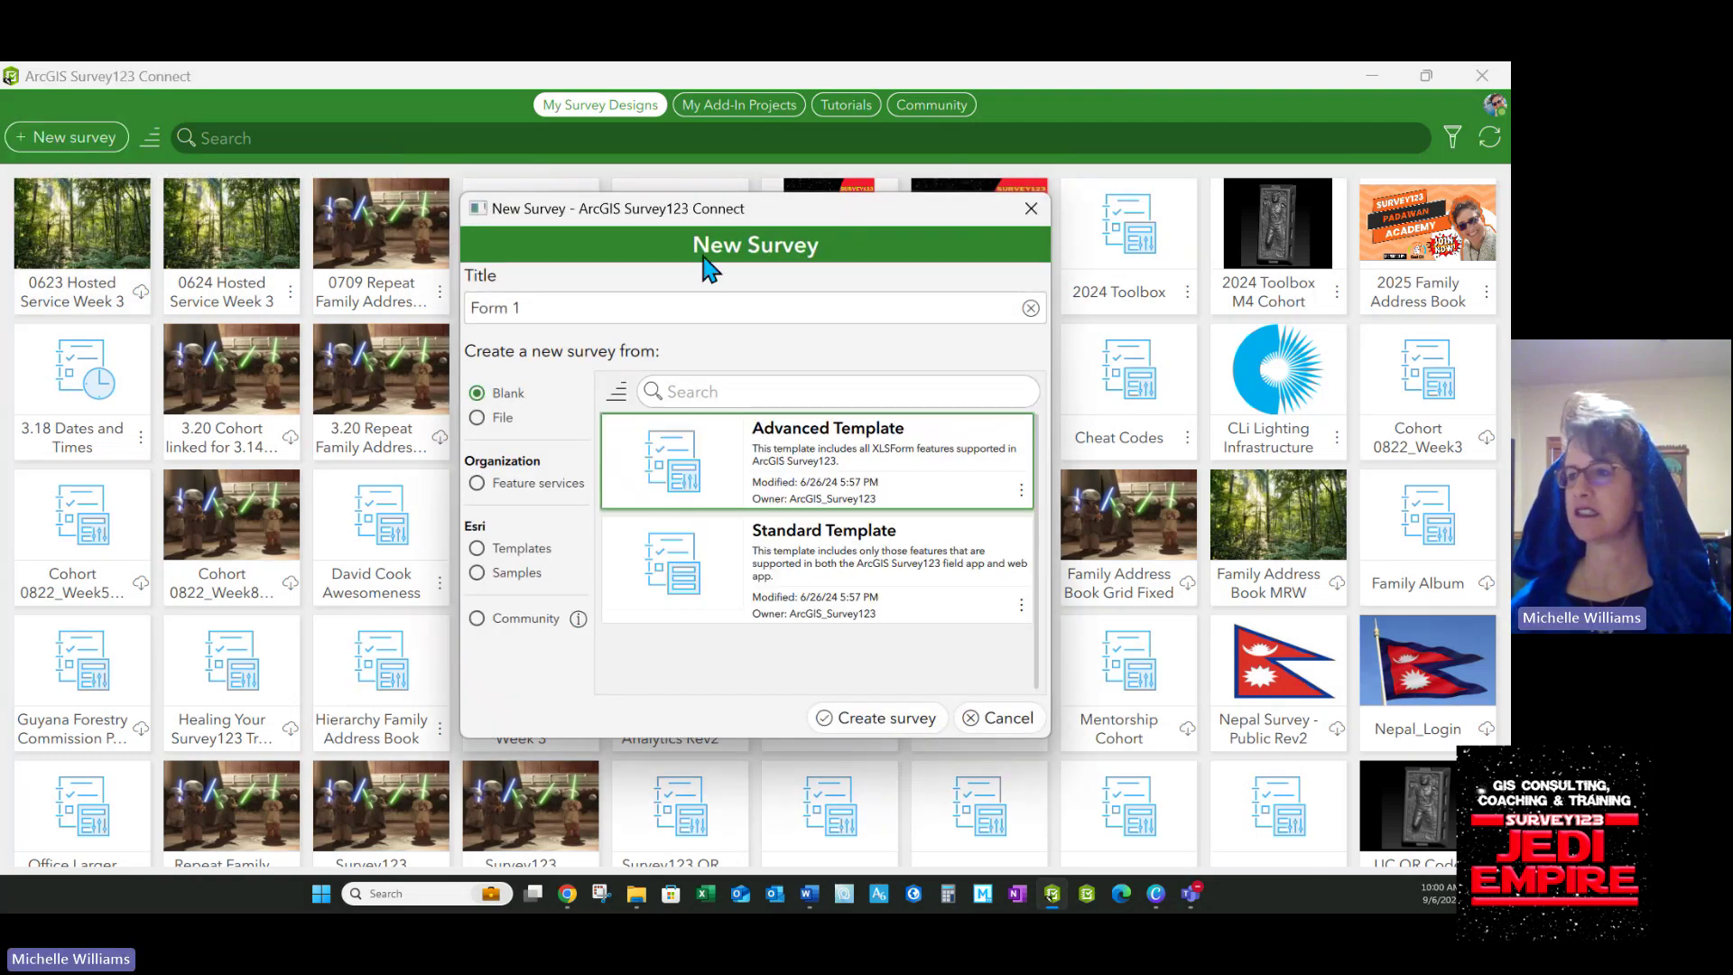
click(479, 419)
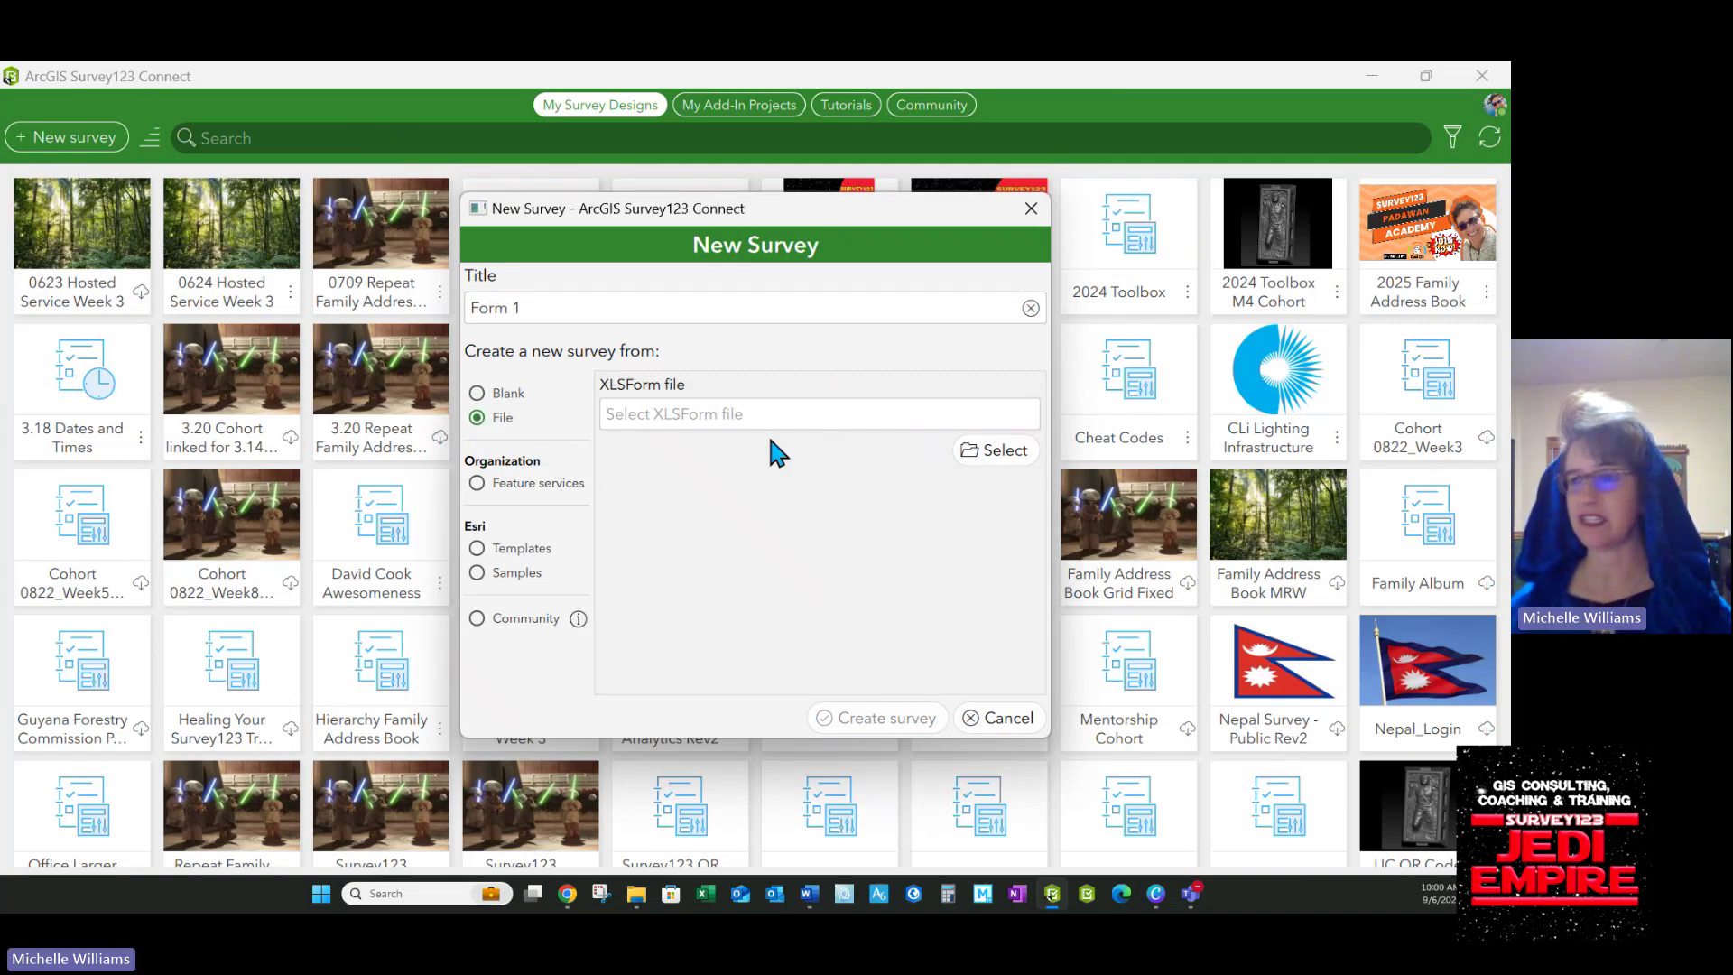
click(1002, 450)
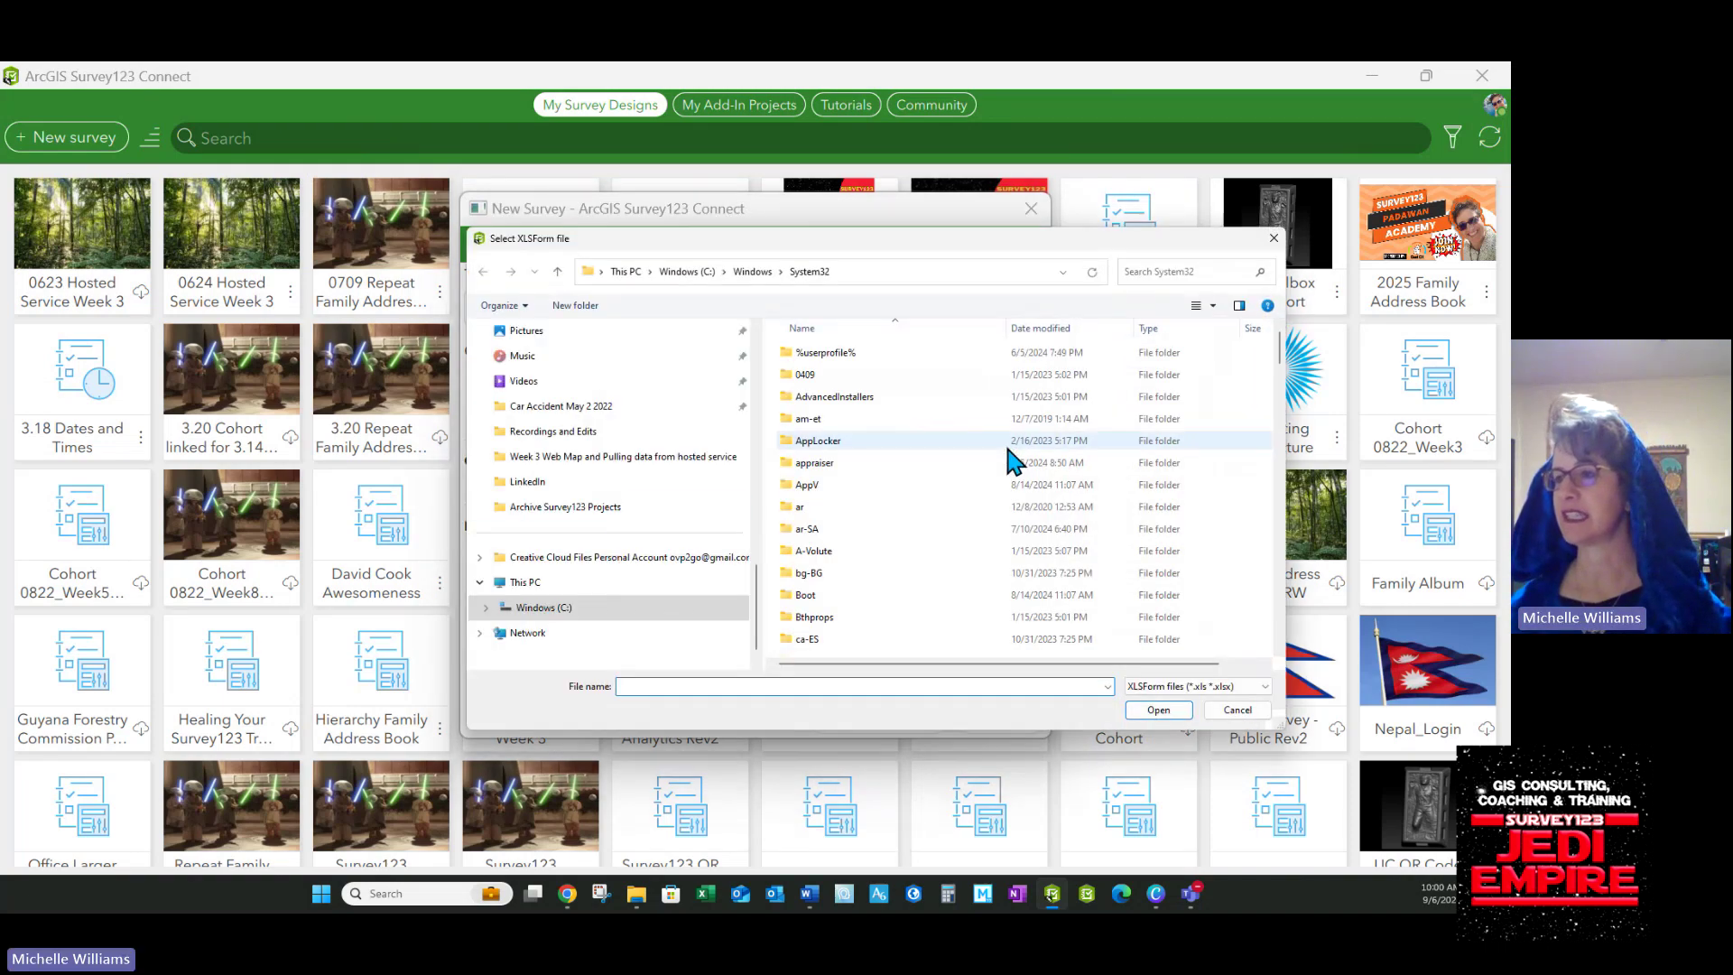
click(535, 457)
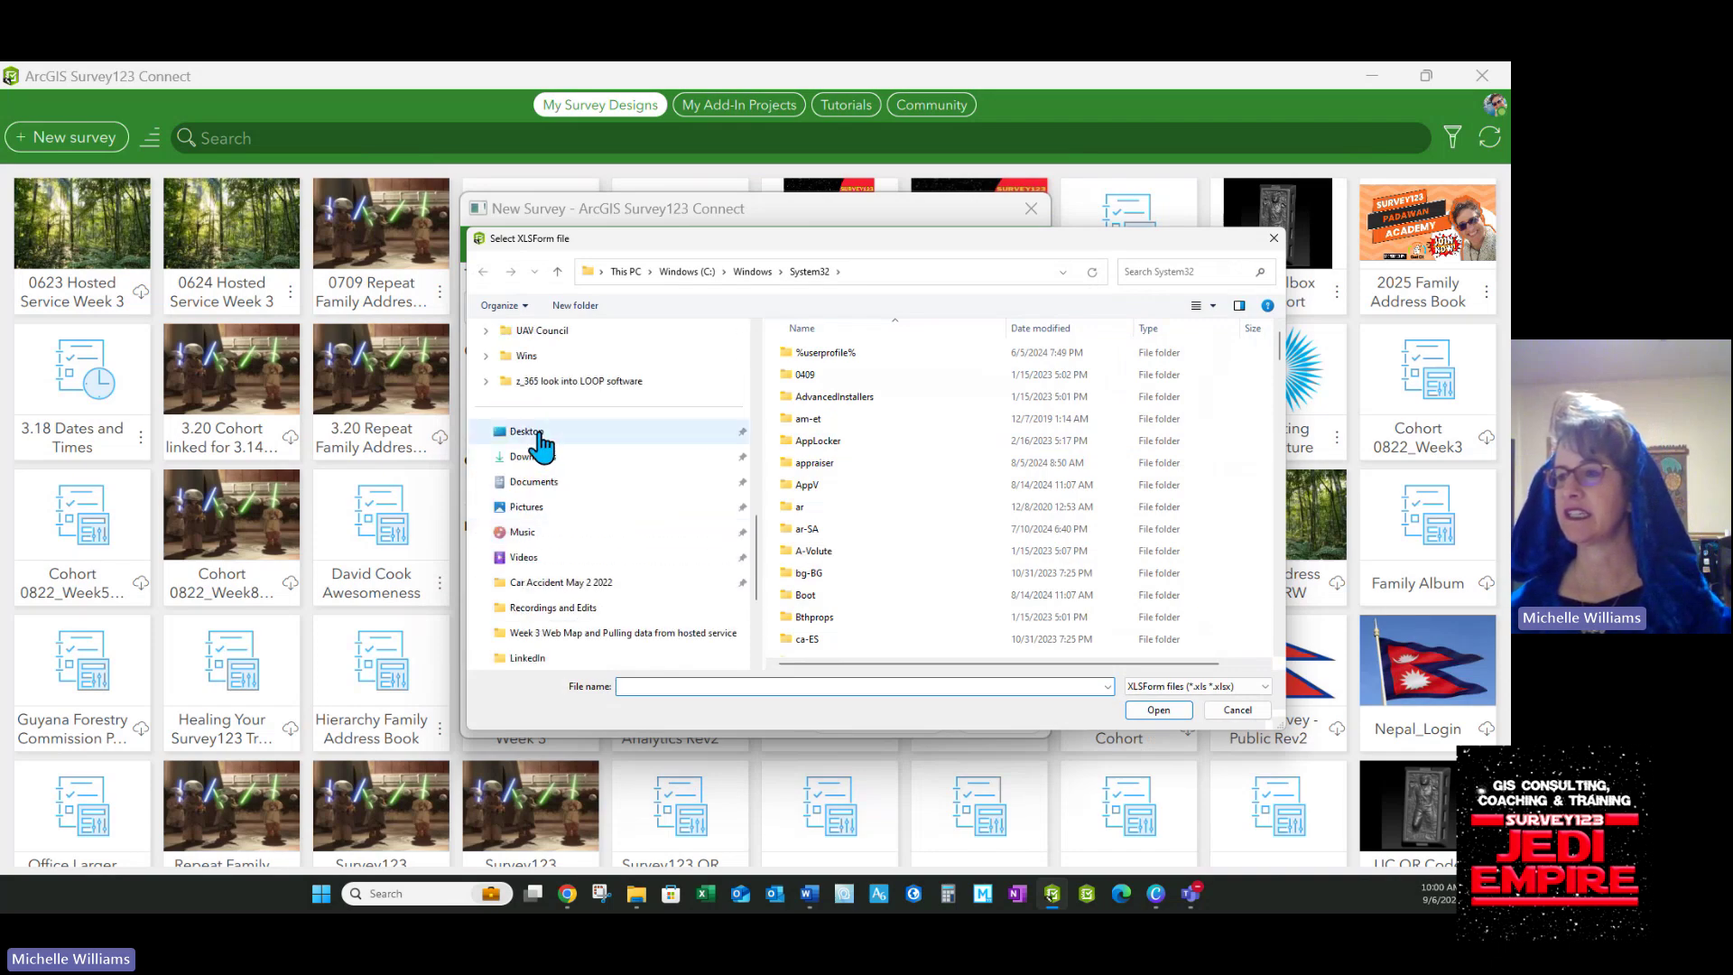
double_click(887, 375)
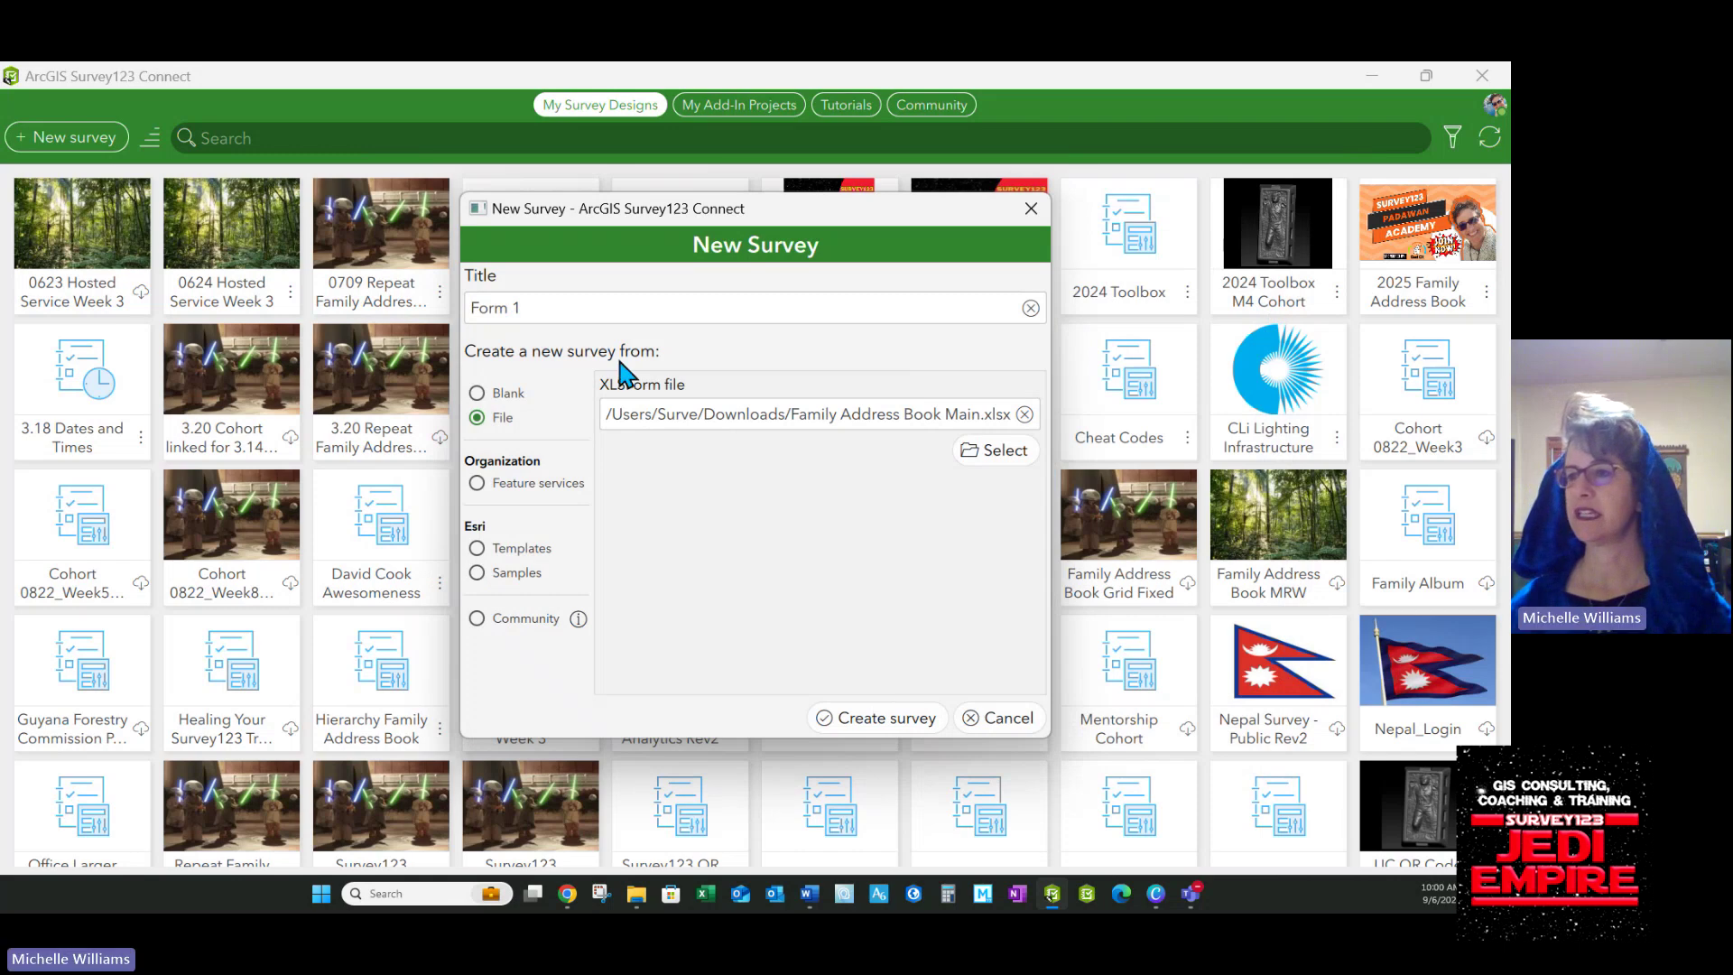
Title the new survey "0906 Family Address Book Main", reusing the file's name, and create it.
drag(792, 416, 975, 426)
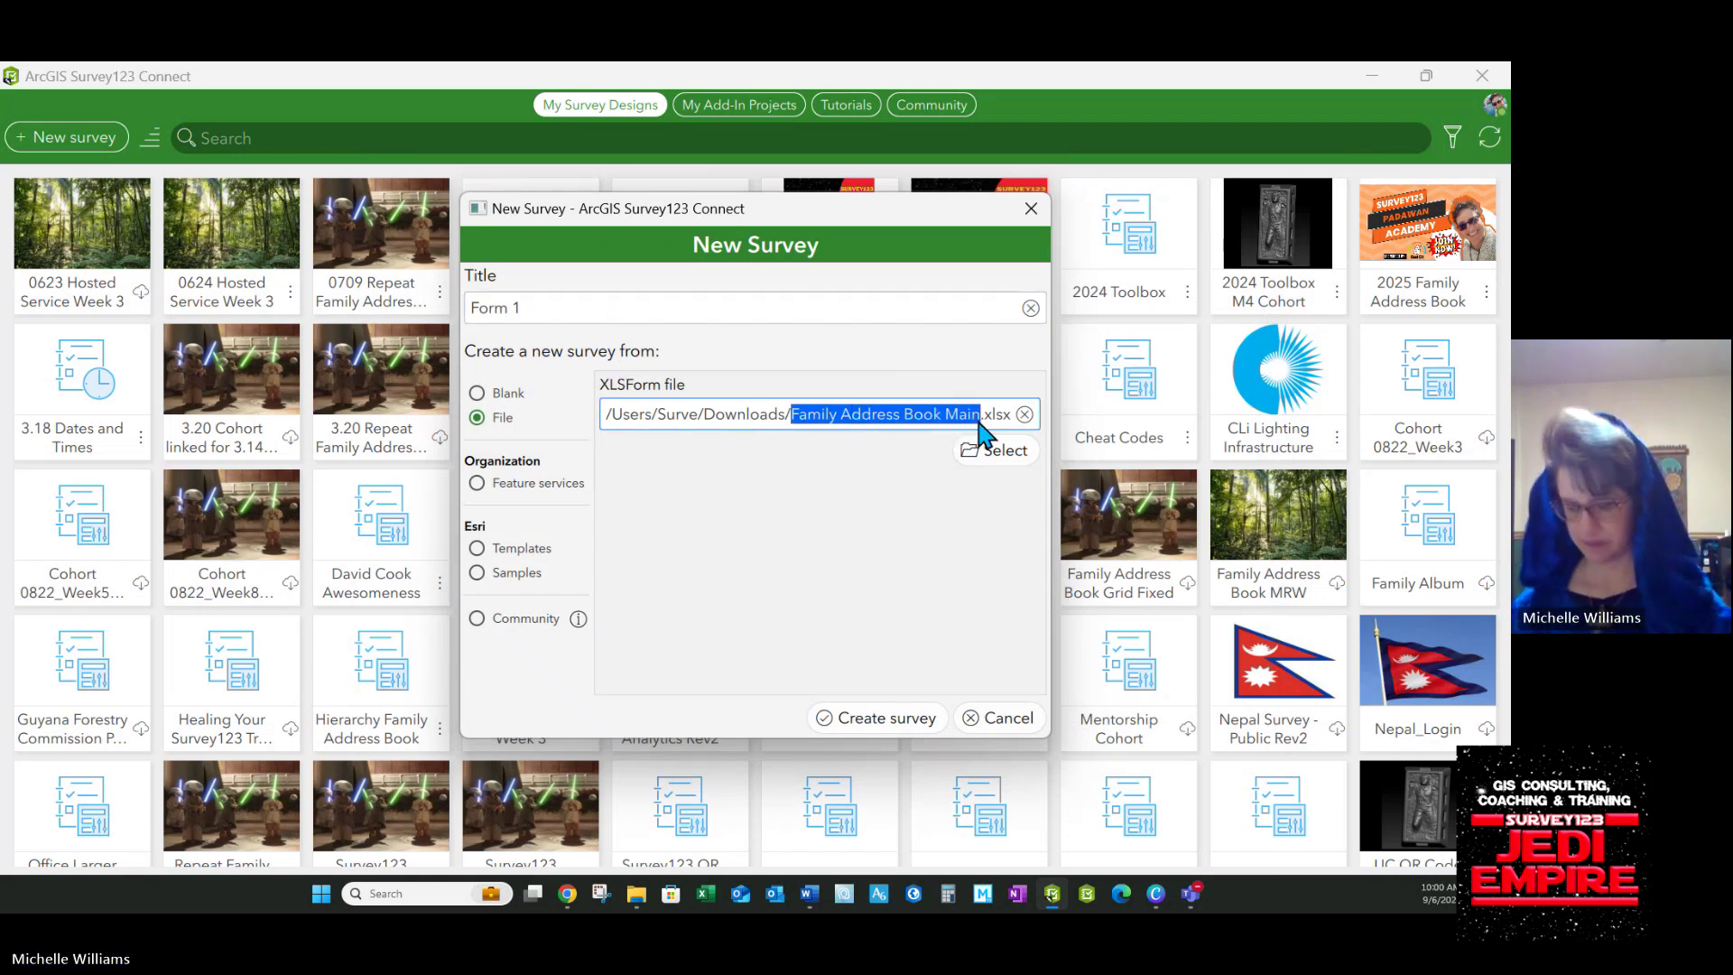
key(ctrl+c)
click(560, 310)
key(ctrl+a)
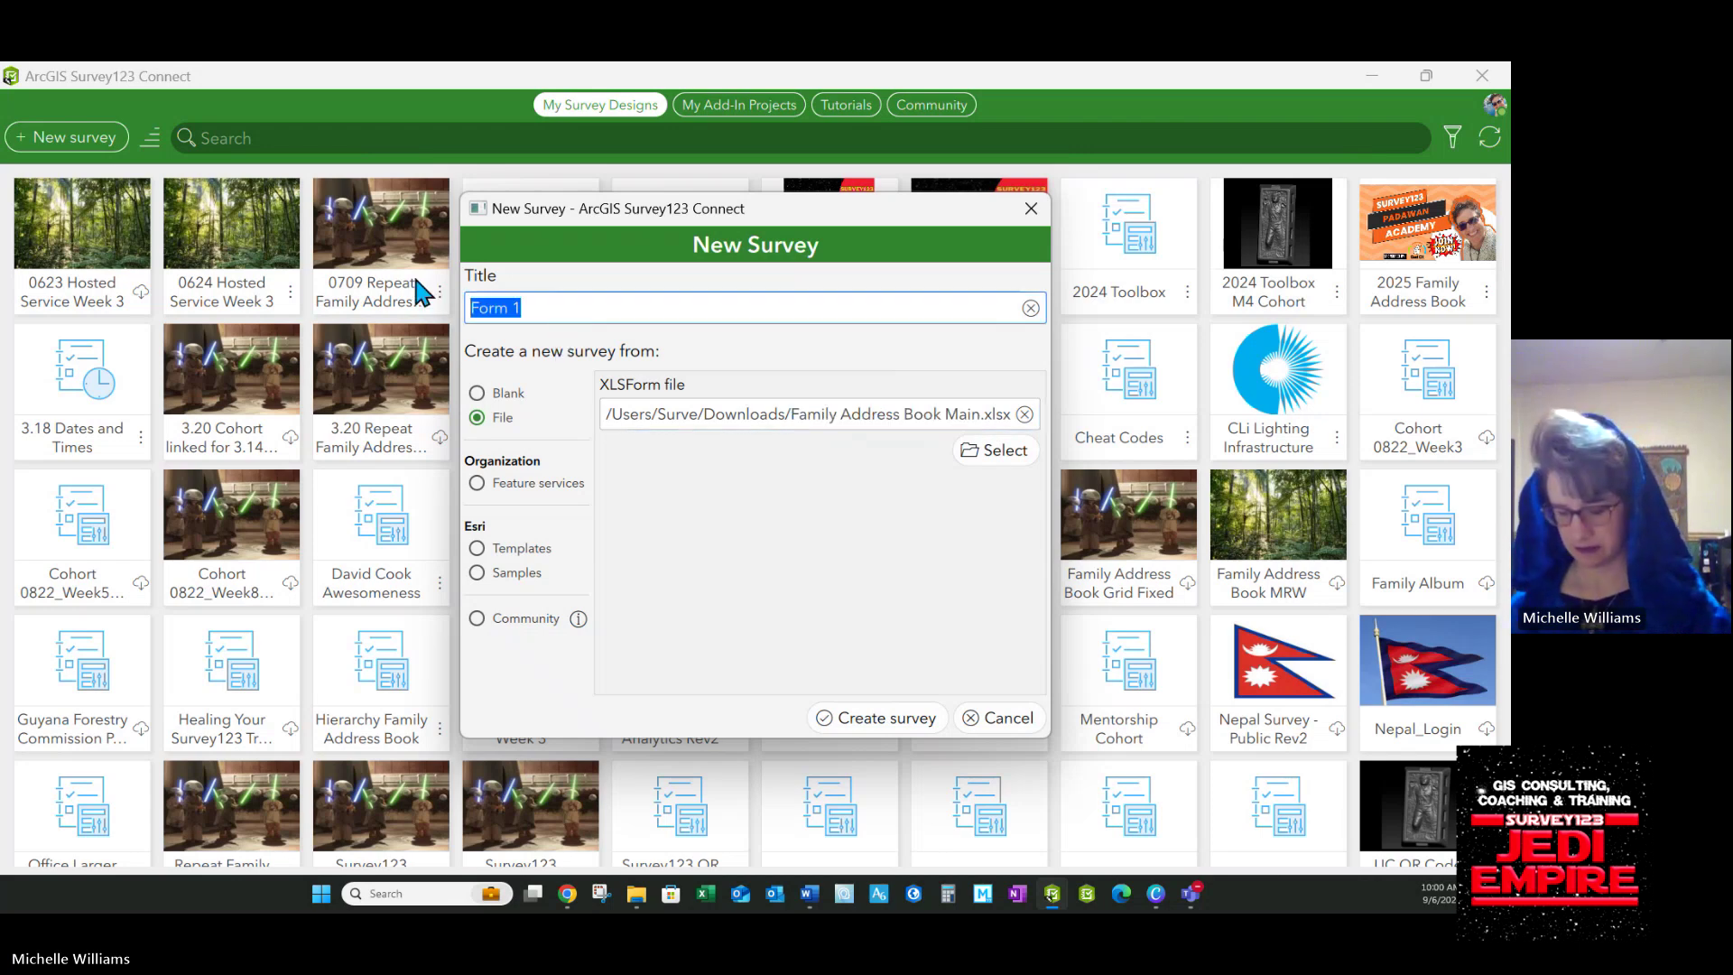
key(ctrl+v)
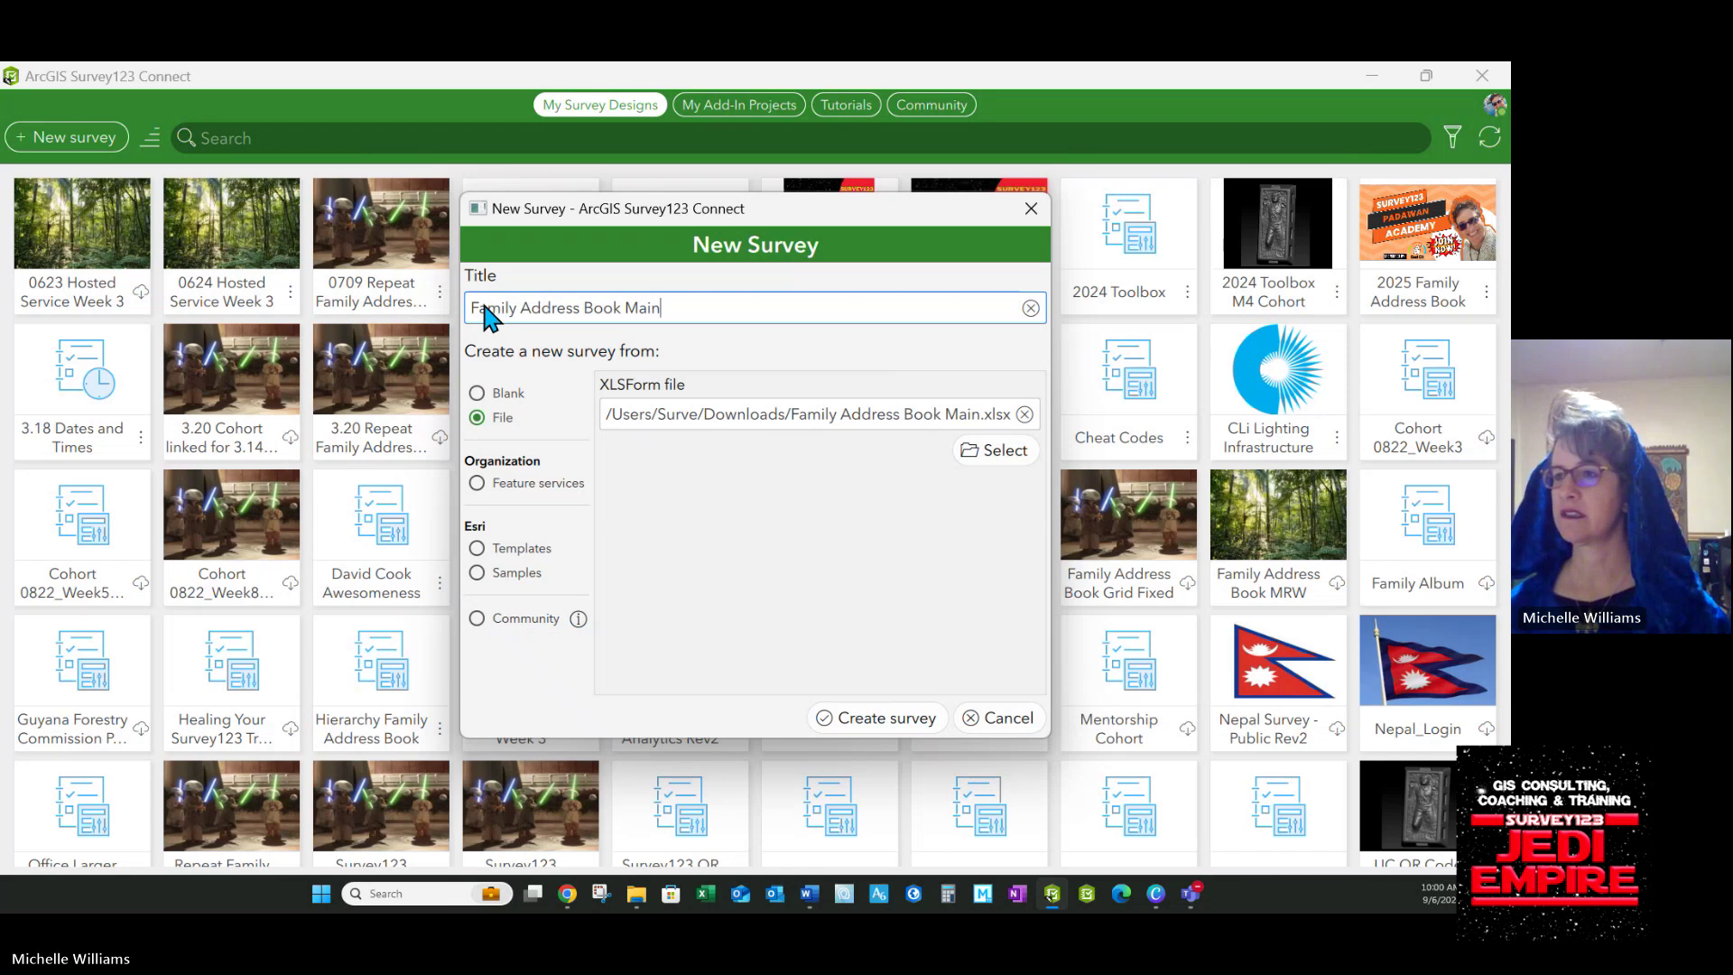
key(Home)
text(0906)
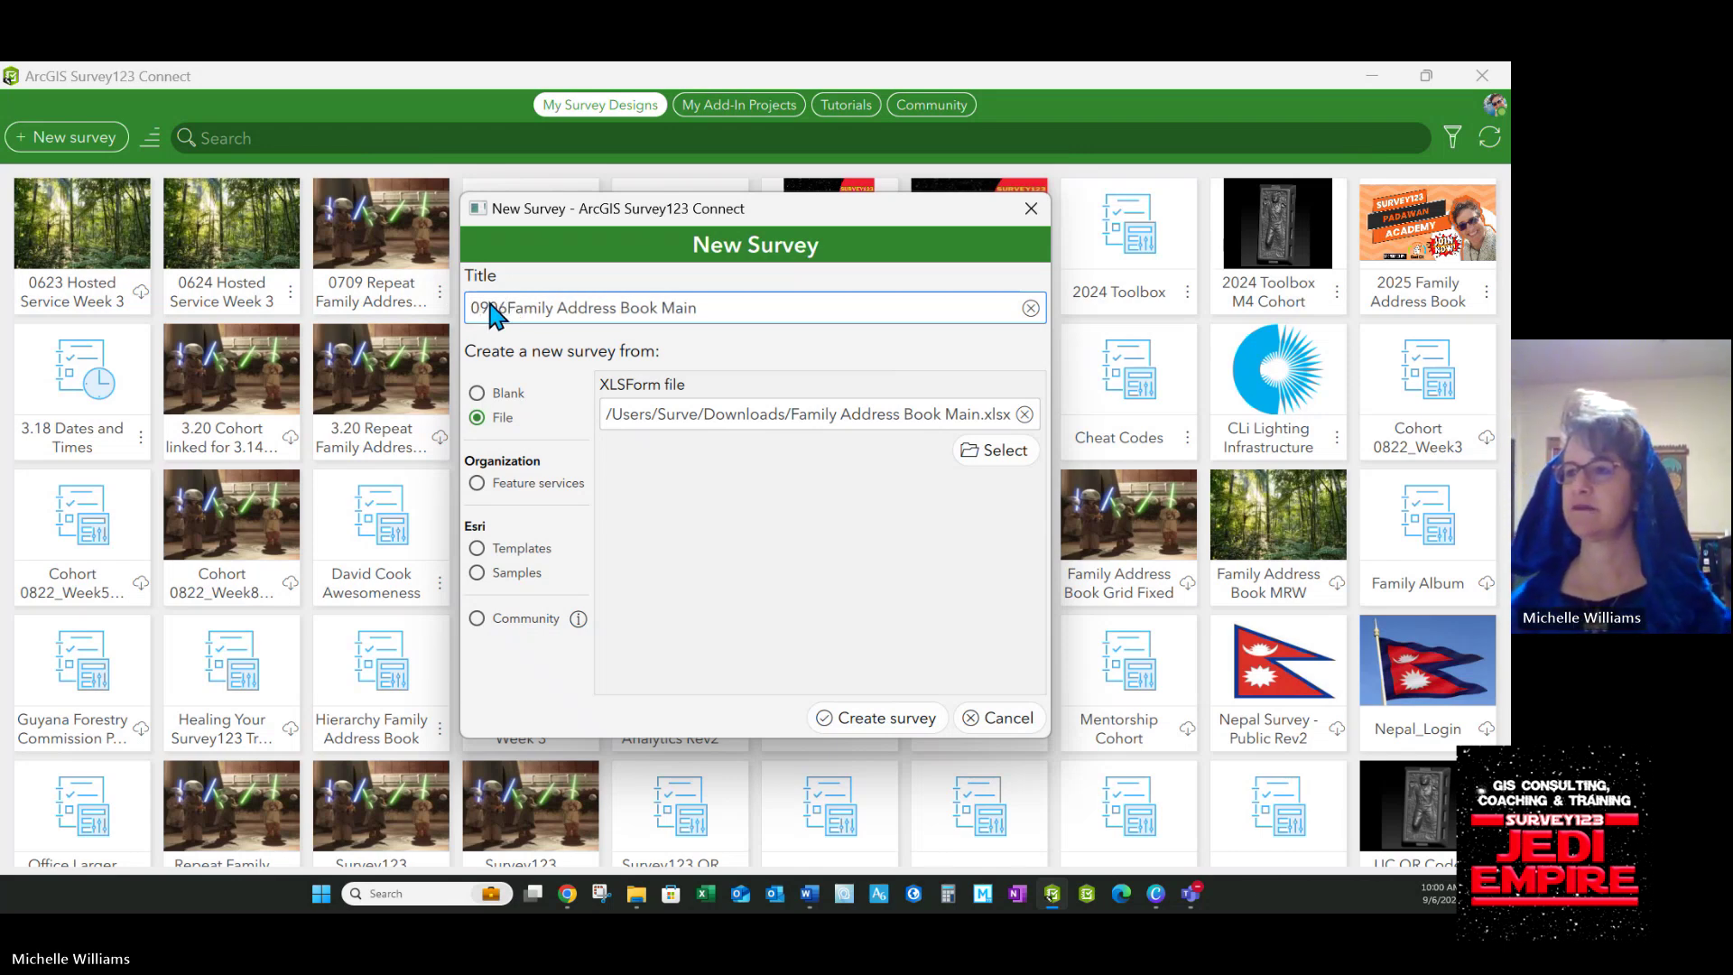
click(885, 719)
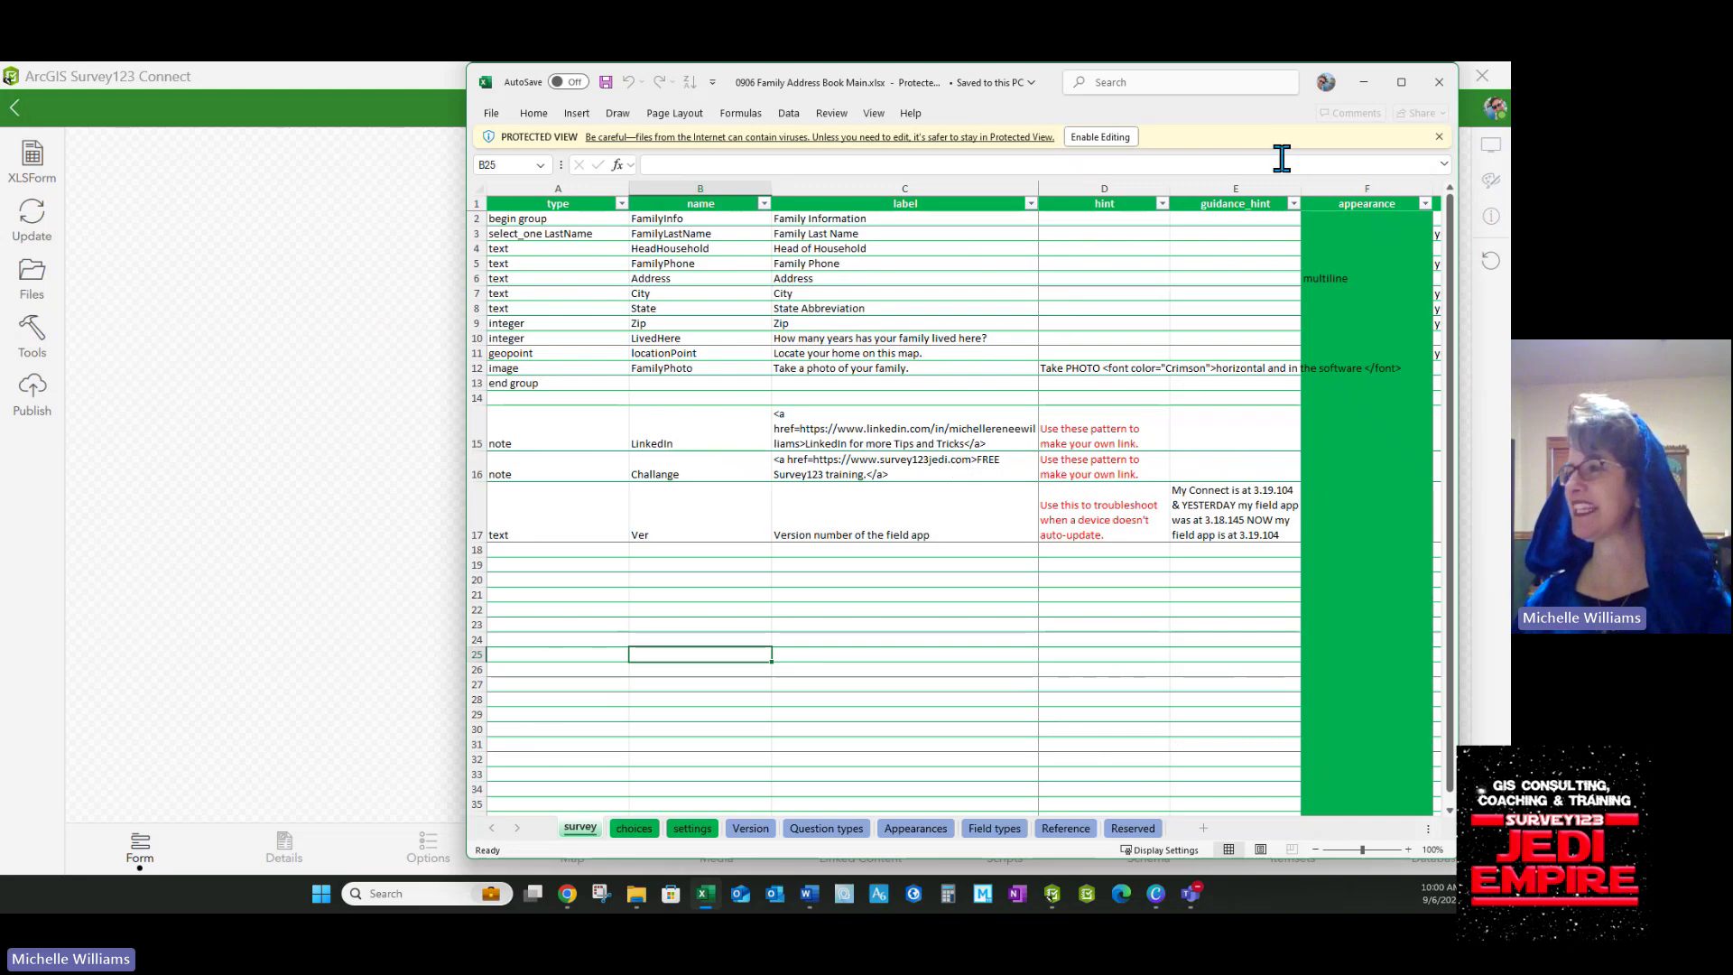
Narrow the Survey123 Connect window to the phone preview and arrange it side by side with the XLSForm workbook.
click(441, 243)
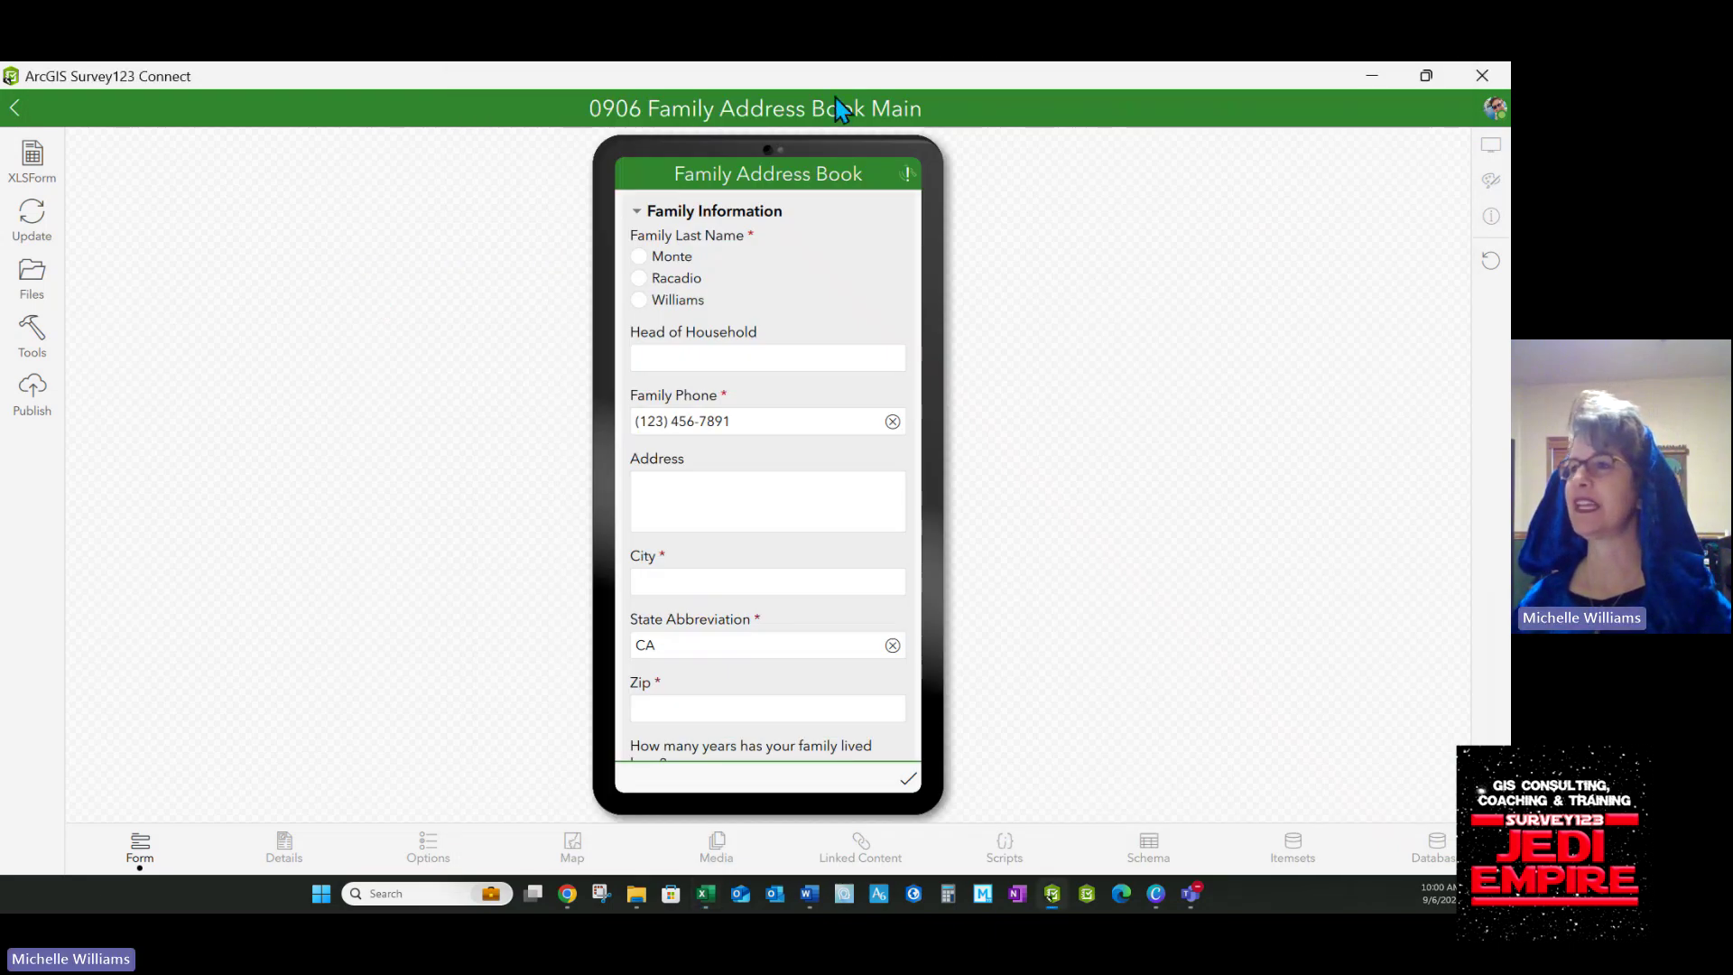
click(1430, 75)
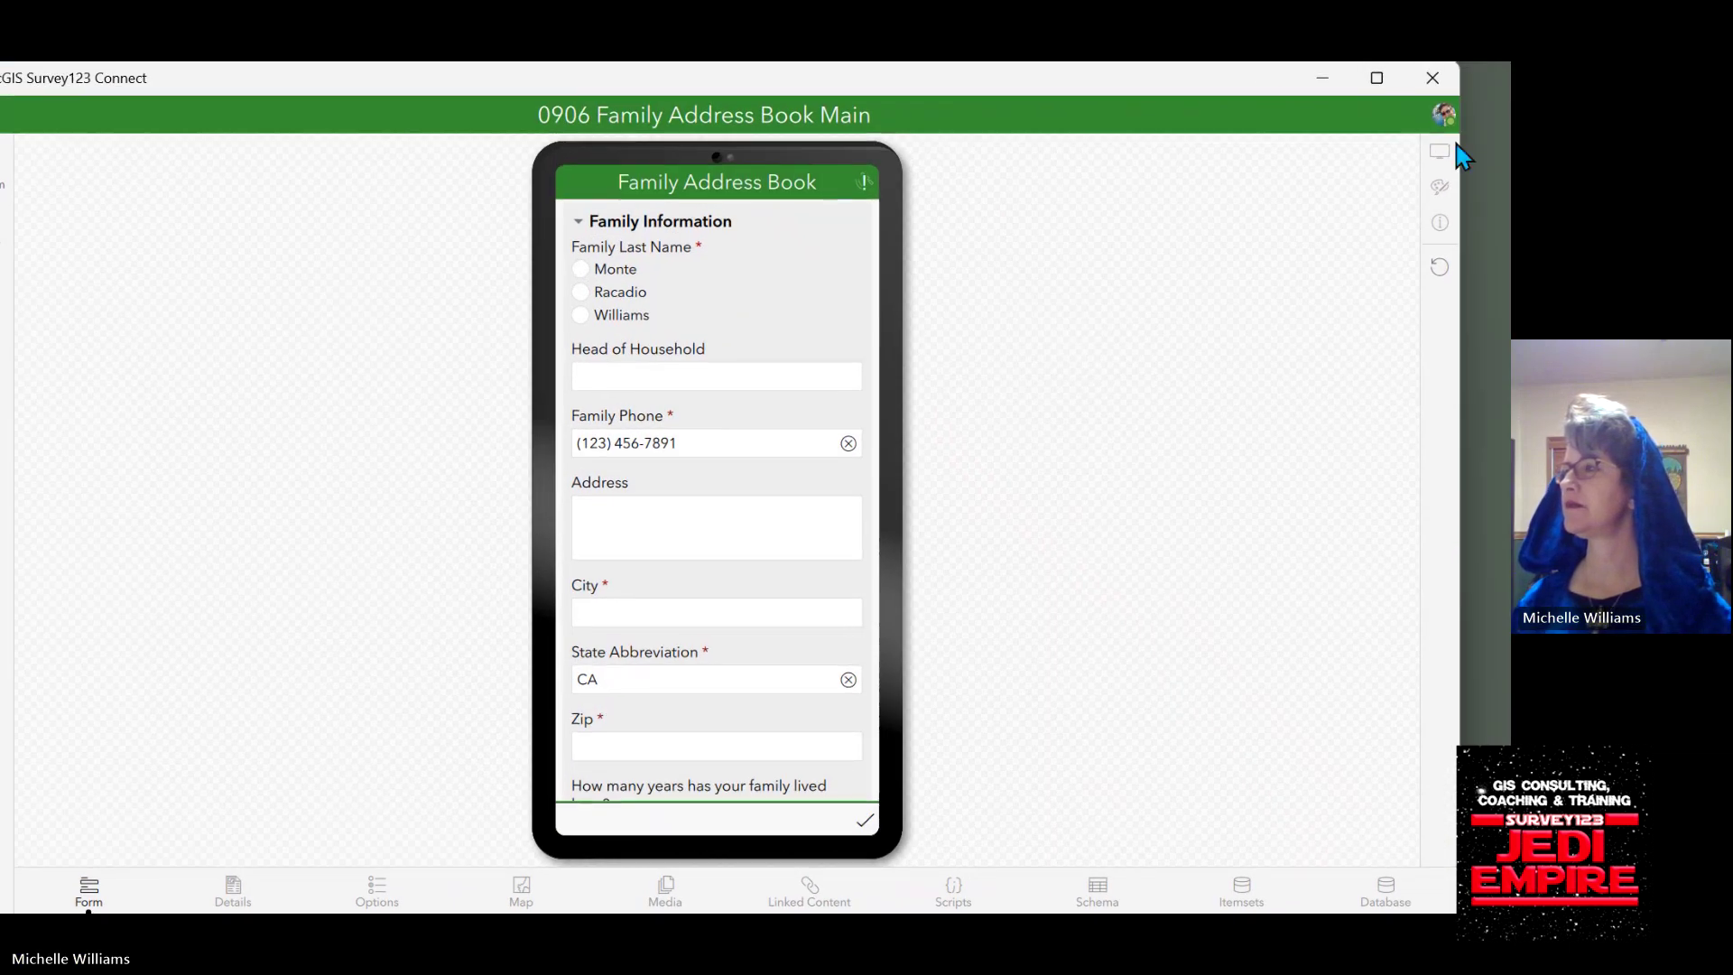
drag(1463, 147, 432, 352)
drag(226, 95, 280, 93)
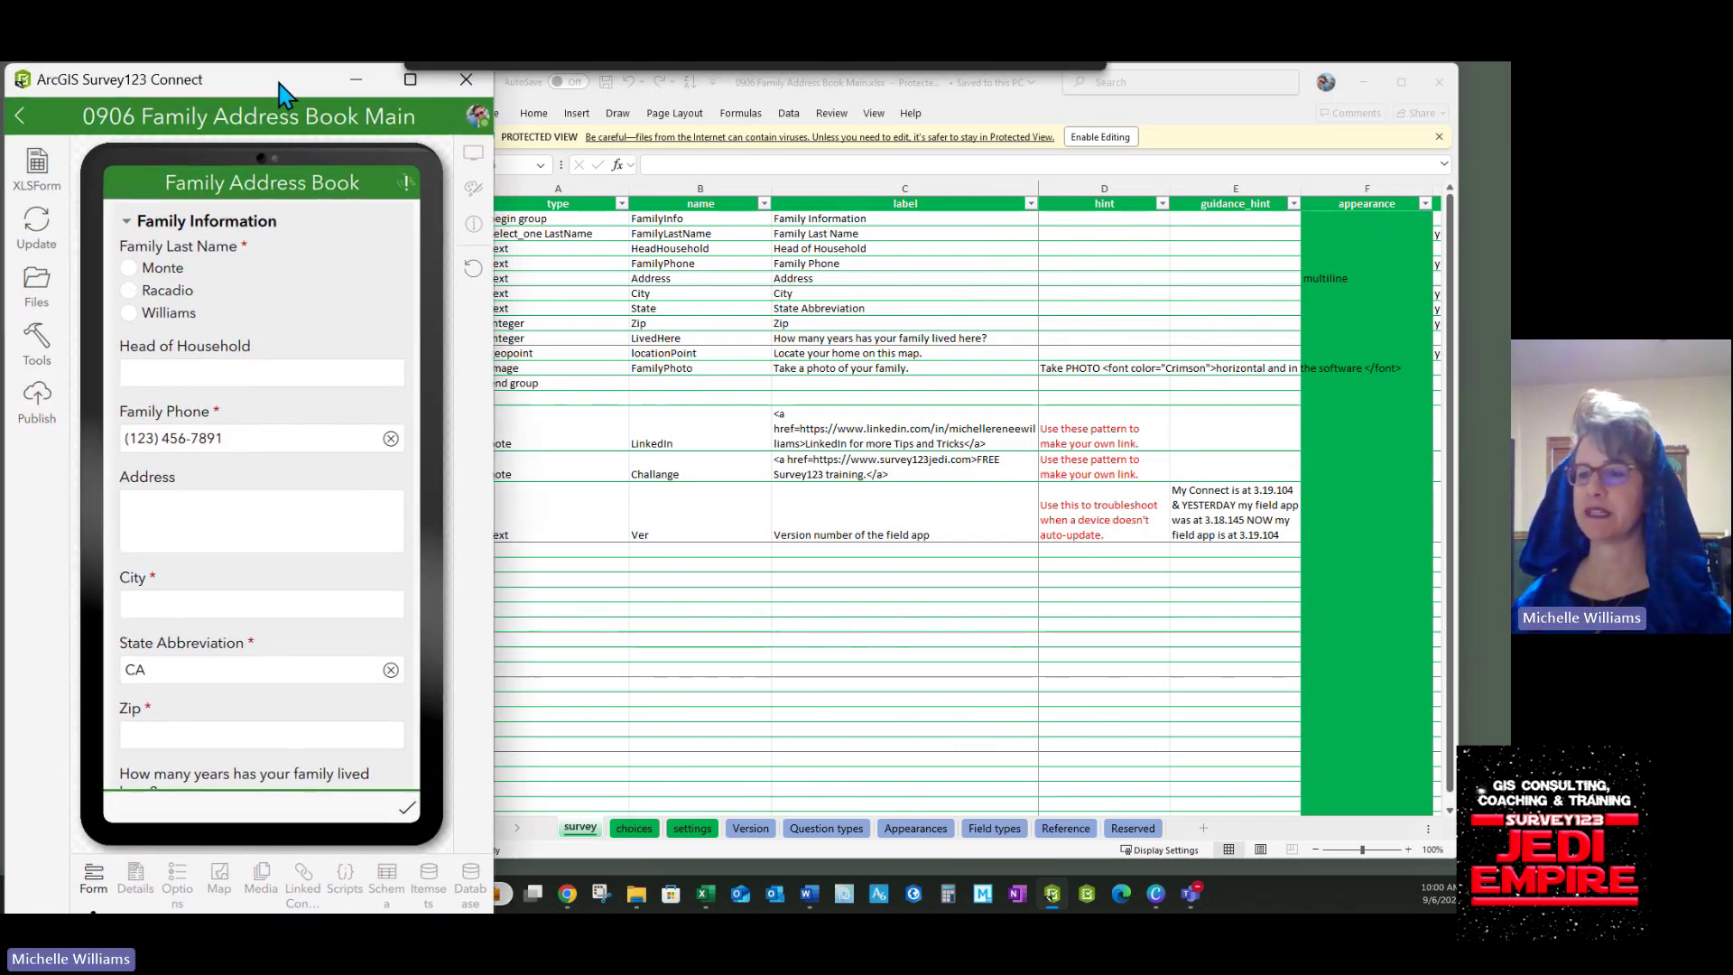
click(812, 600)
drag(464, 347, 483, 346)
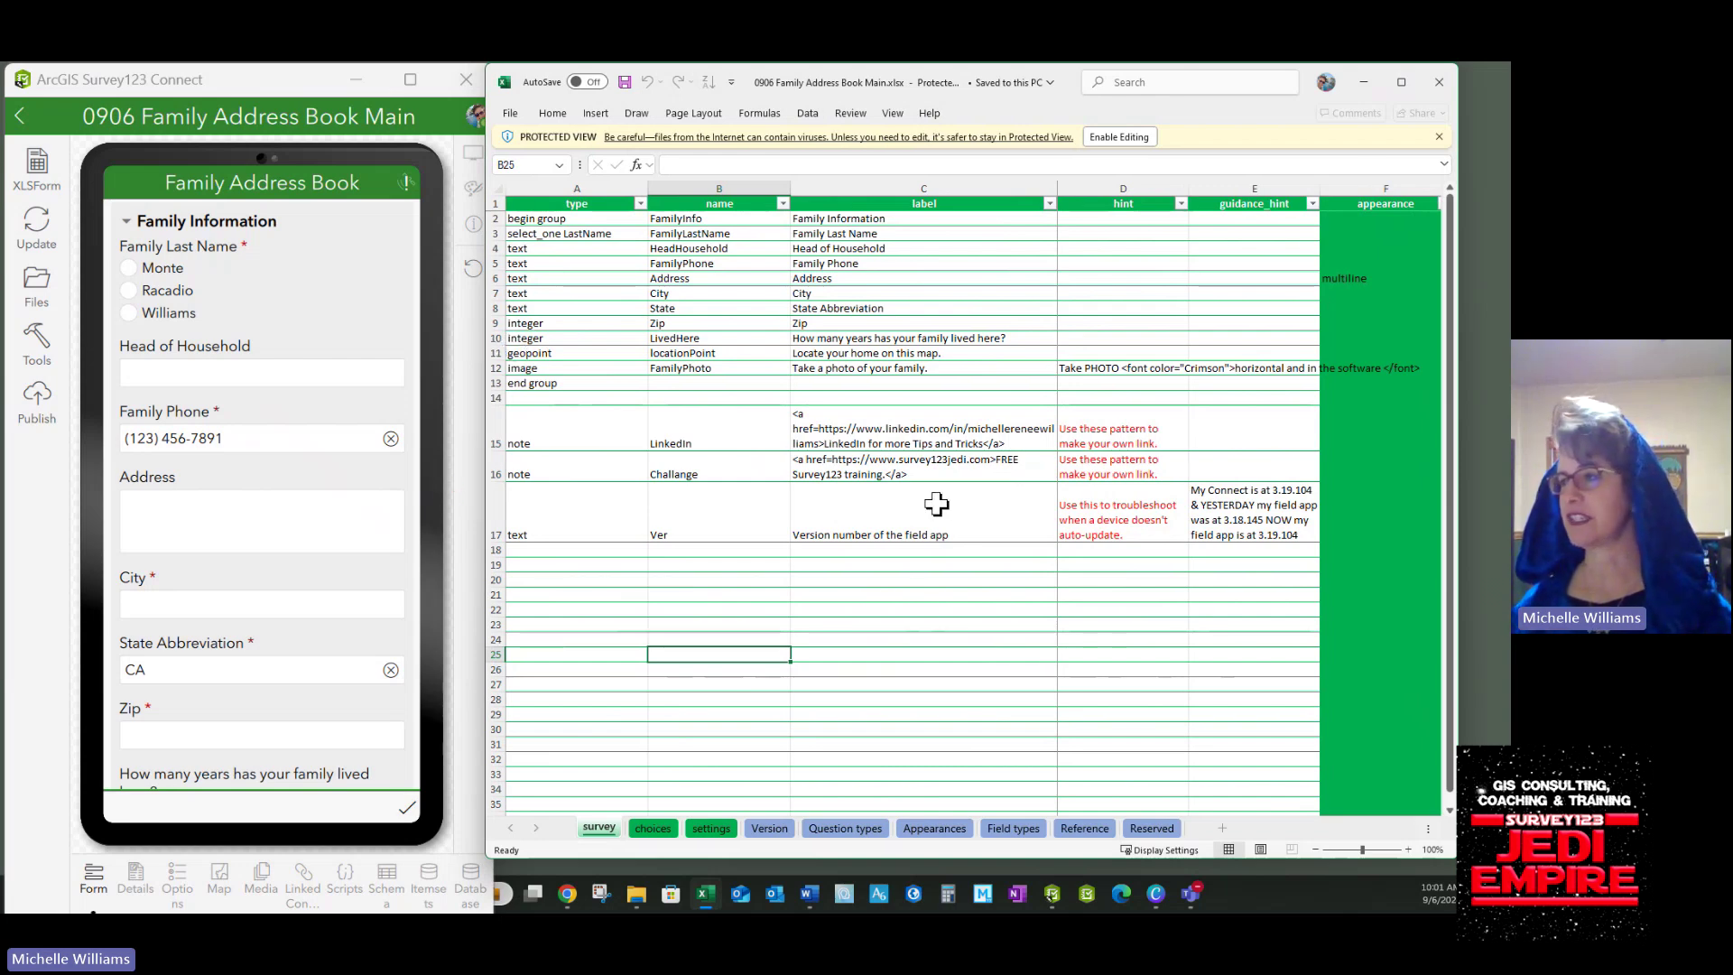
Examine the survey sheet's columns along the Family Phone row, from label across to bind::esri:fieldLength, with the label columns held in place.
click(936, 338)
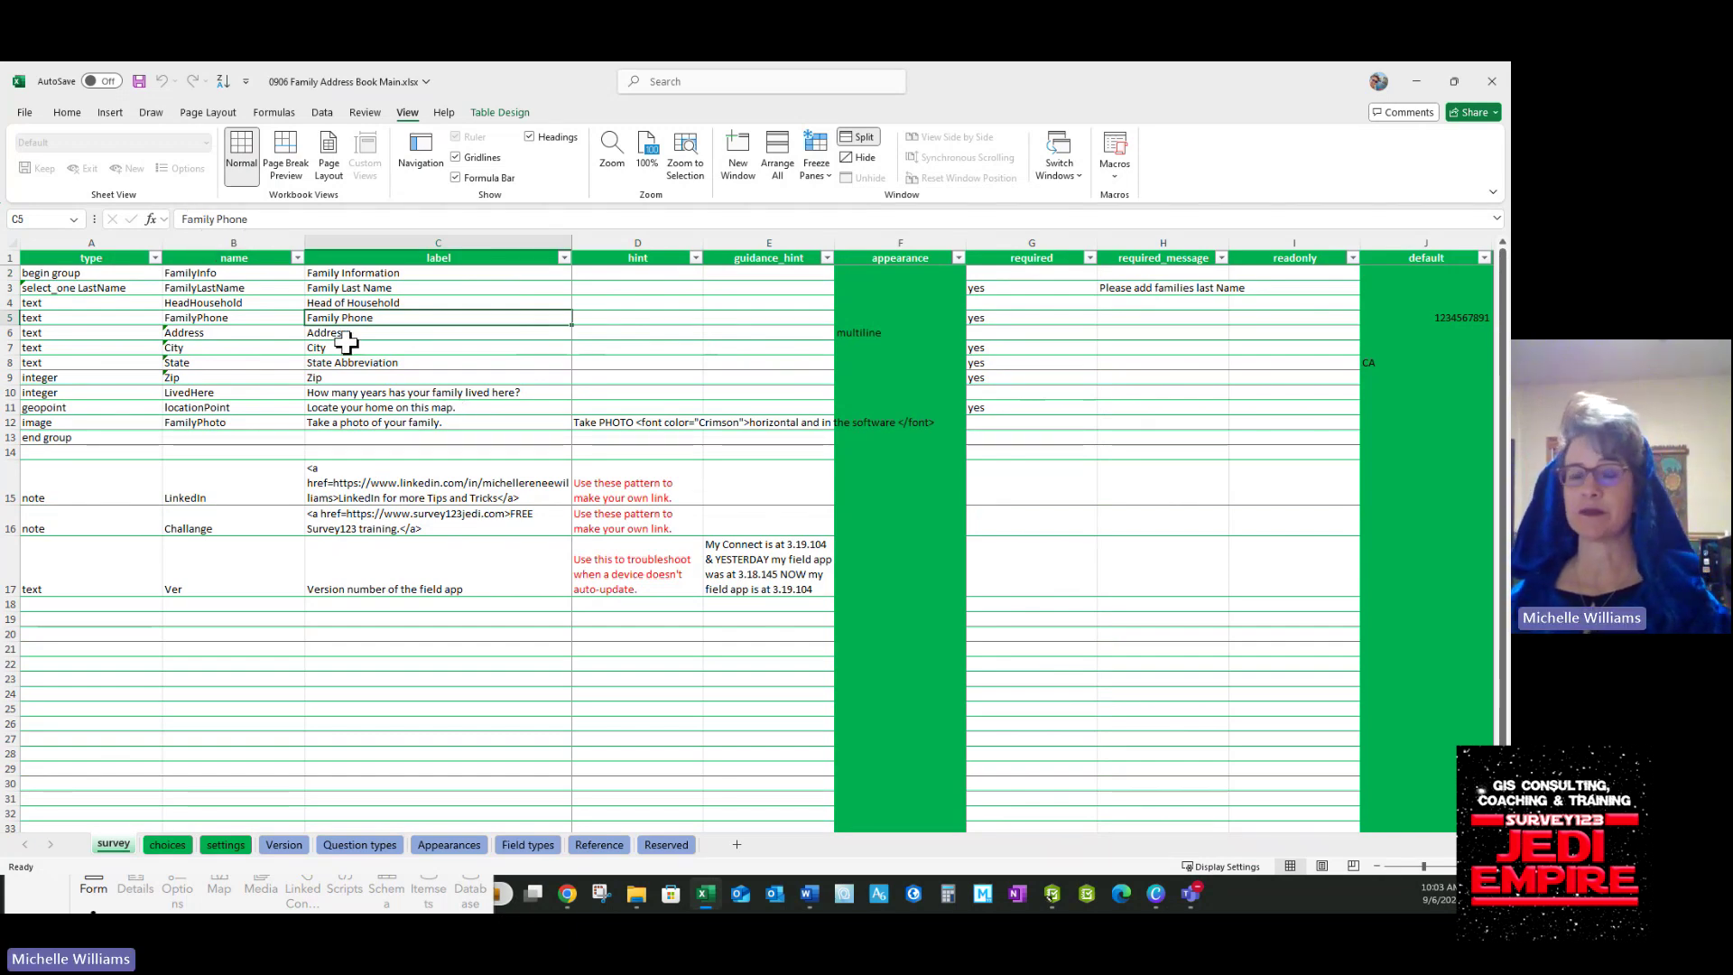
key(Right)
key(Right)
key(Right)
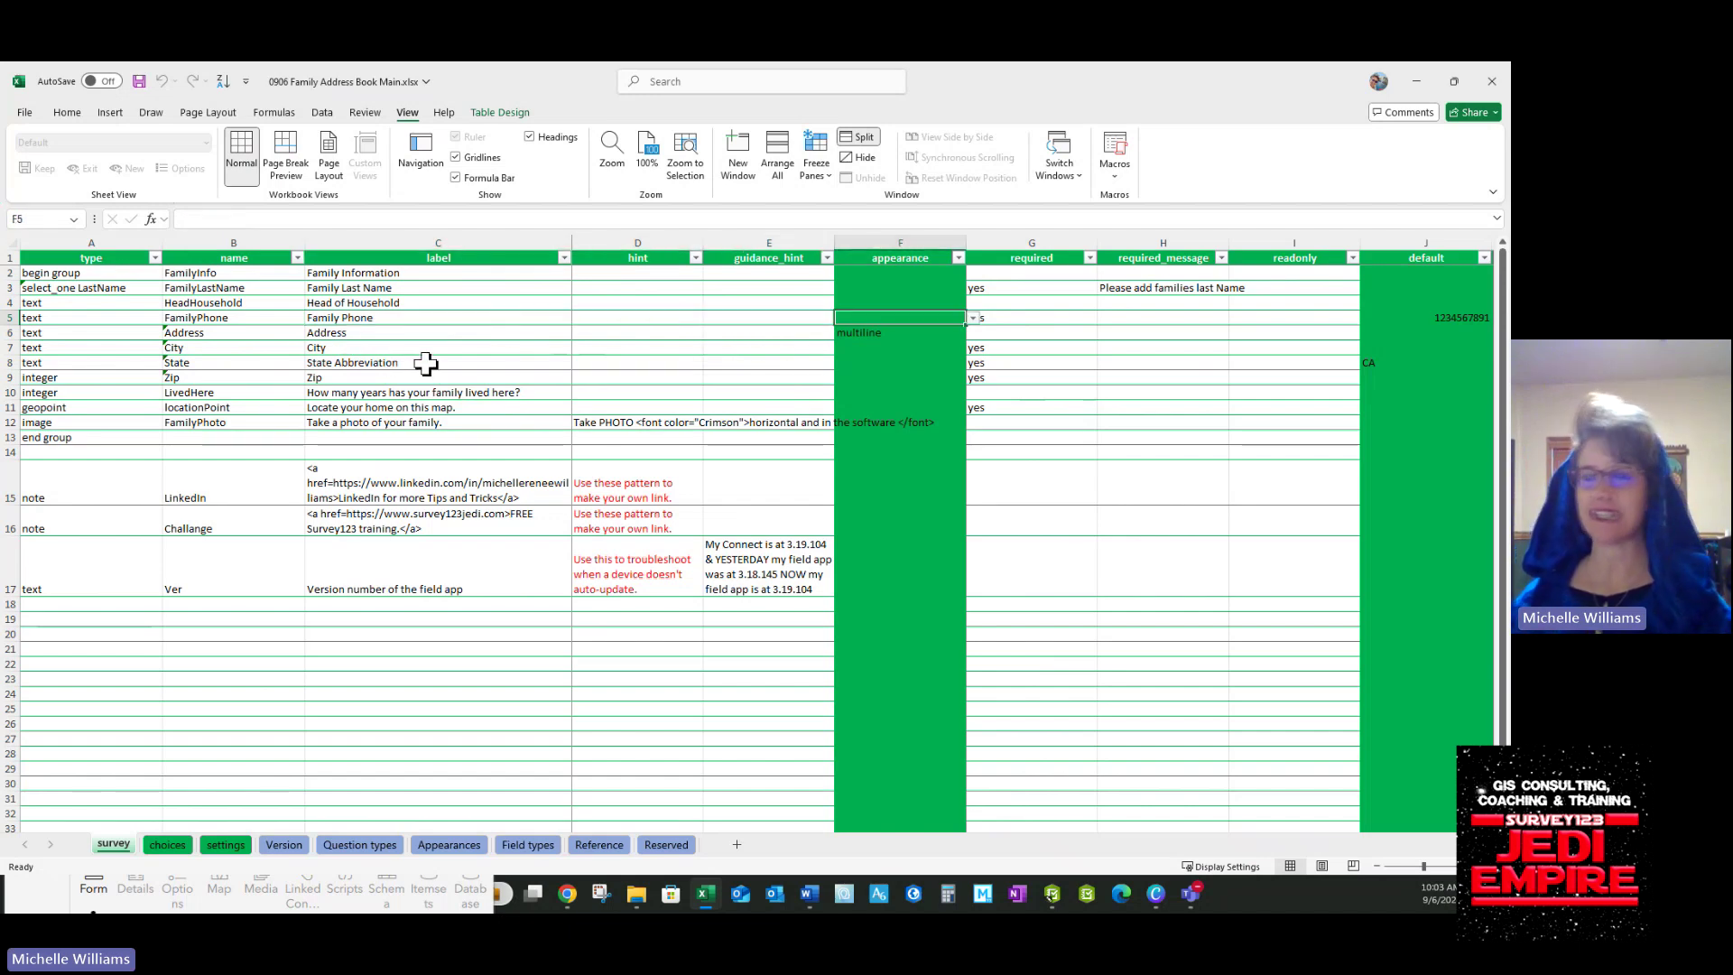
key(Right)
key(Right)
key(Right)
key(Right)
key(Right)
key(Right)
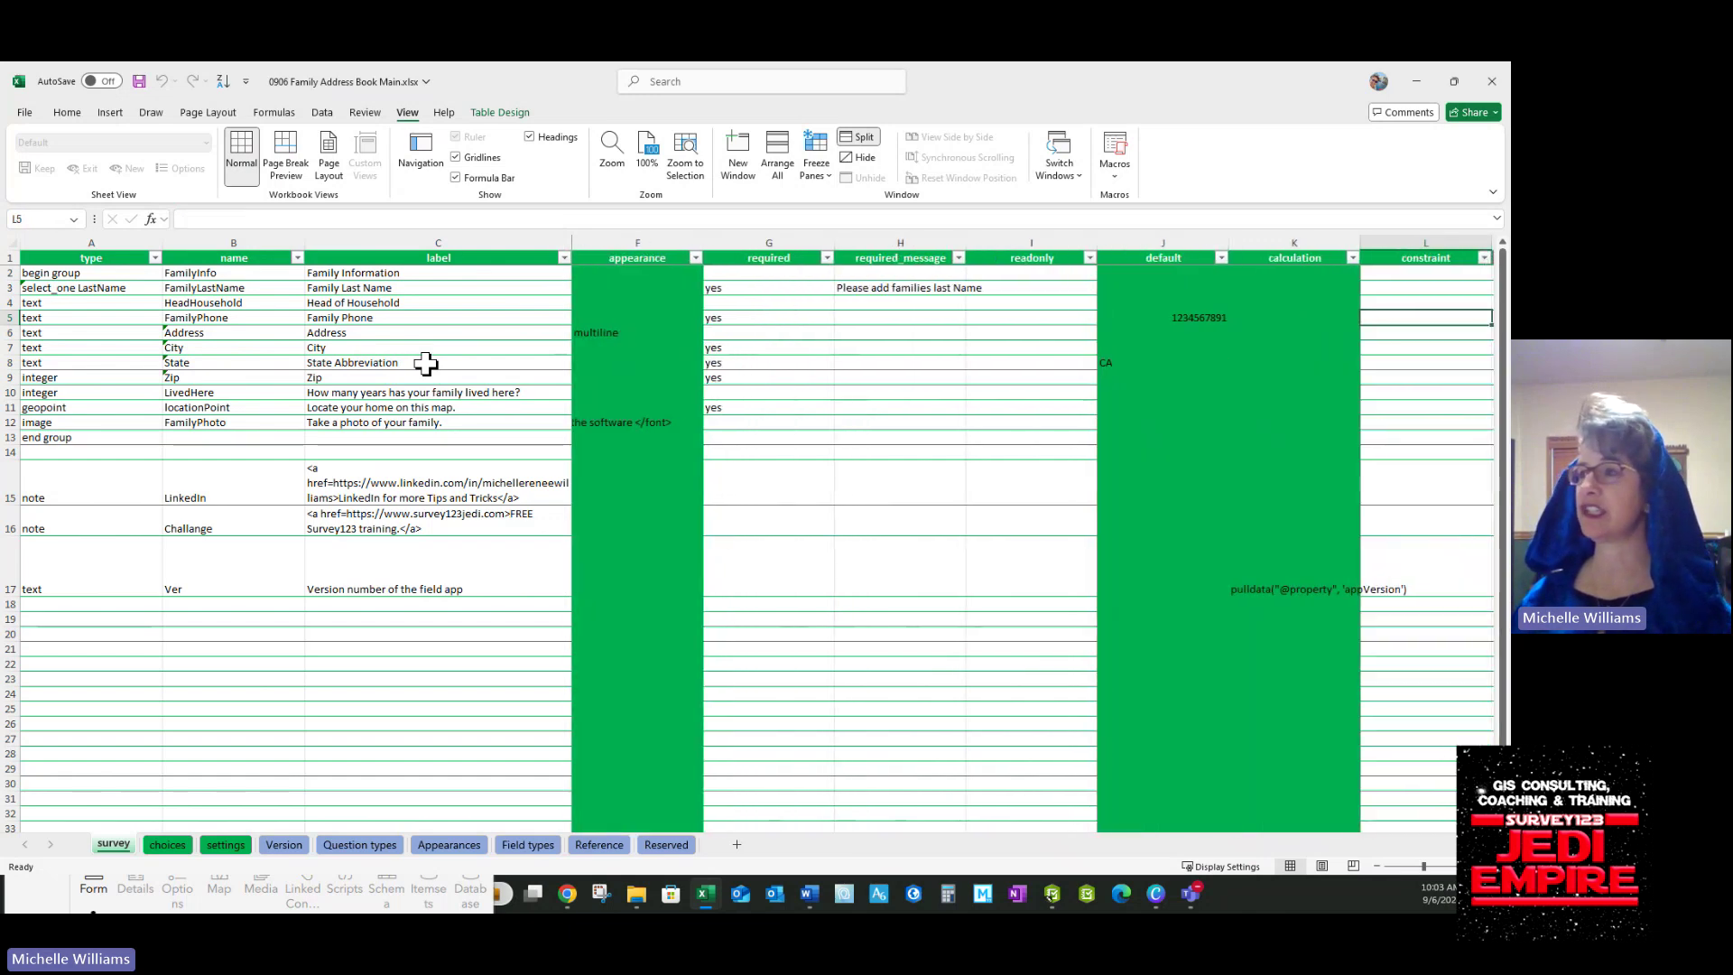
key(Right)
key(Right)
key(Right)
key(Right)
key(Right)
key(Right)
key(Right)
key(Right)
key(Right)
key(Right)
key(Right)
key(Left)
key(Left)
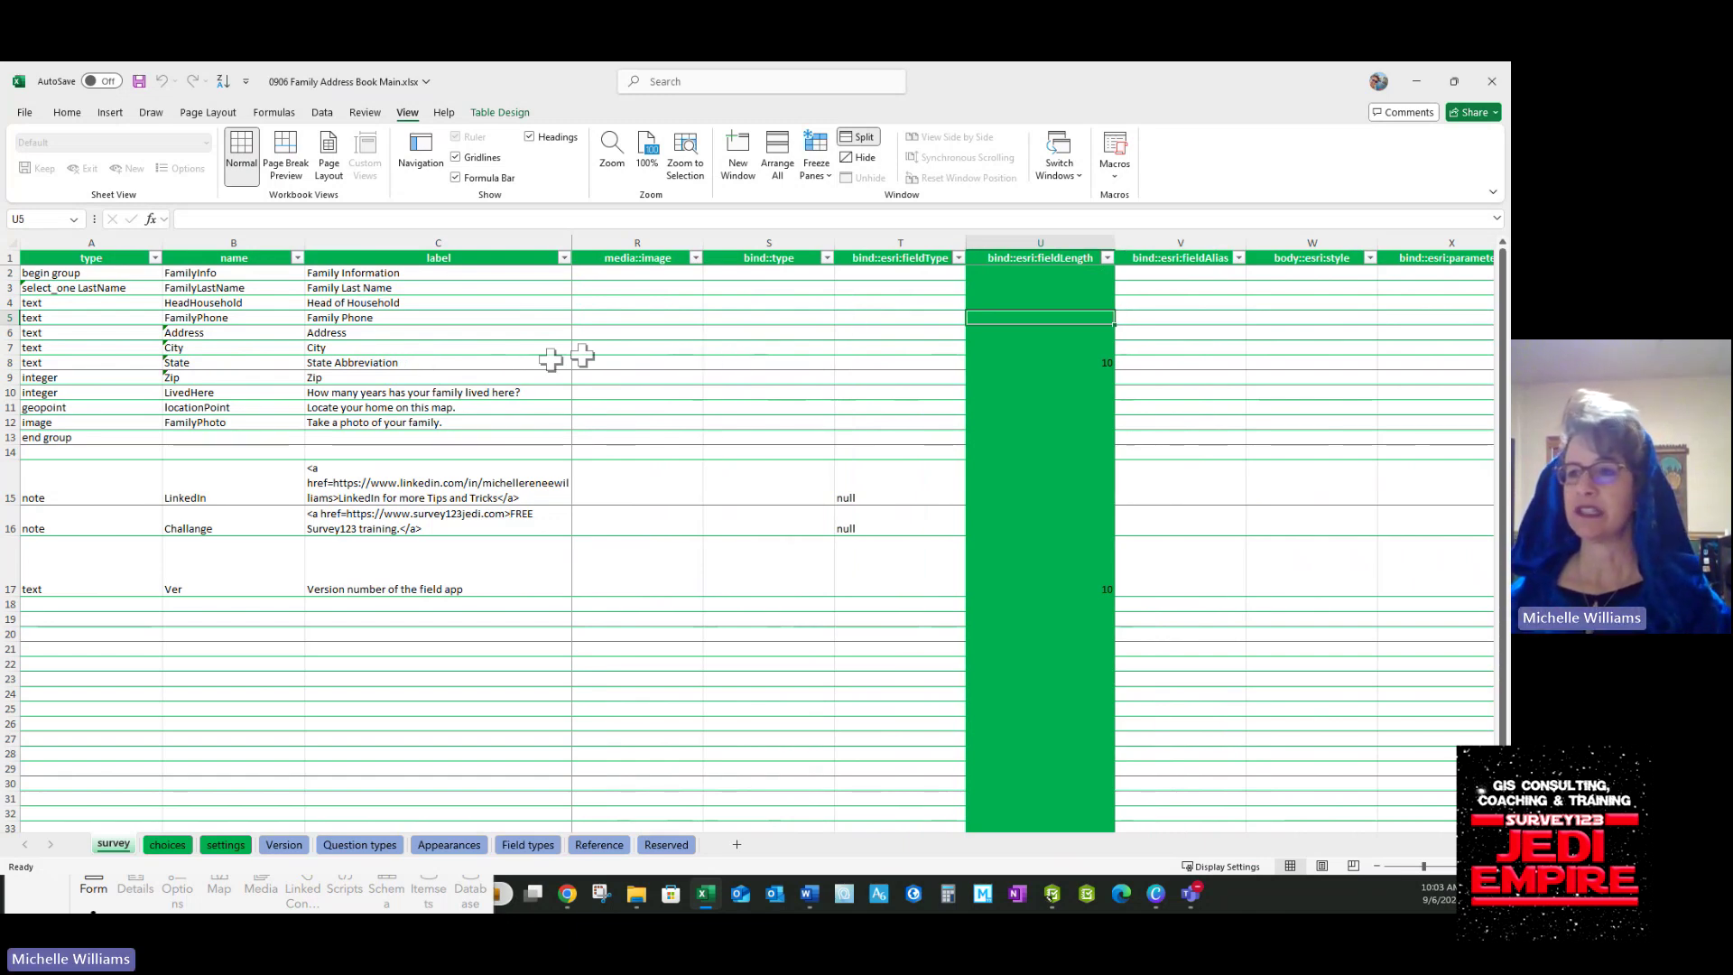
Split the survey sheet at cell E2, below the header row and after the hint column.
click(507, 288)
key(Right)
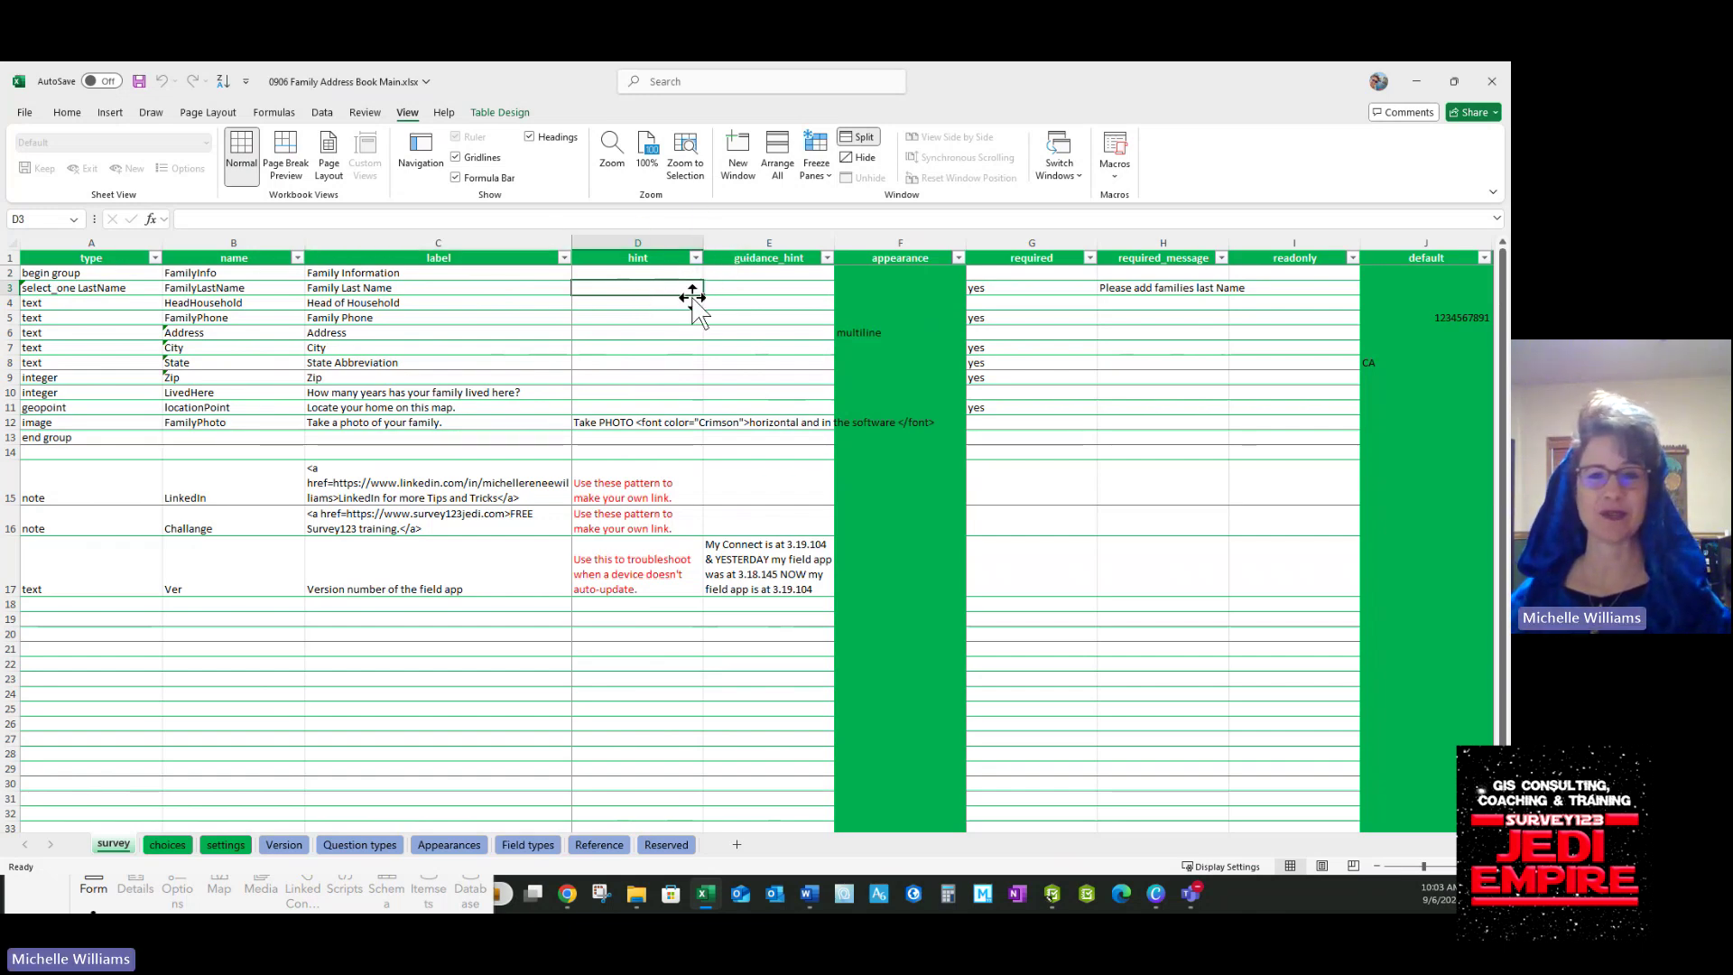
drag(693, 298, 725, 266)
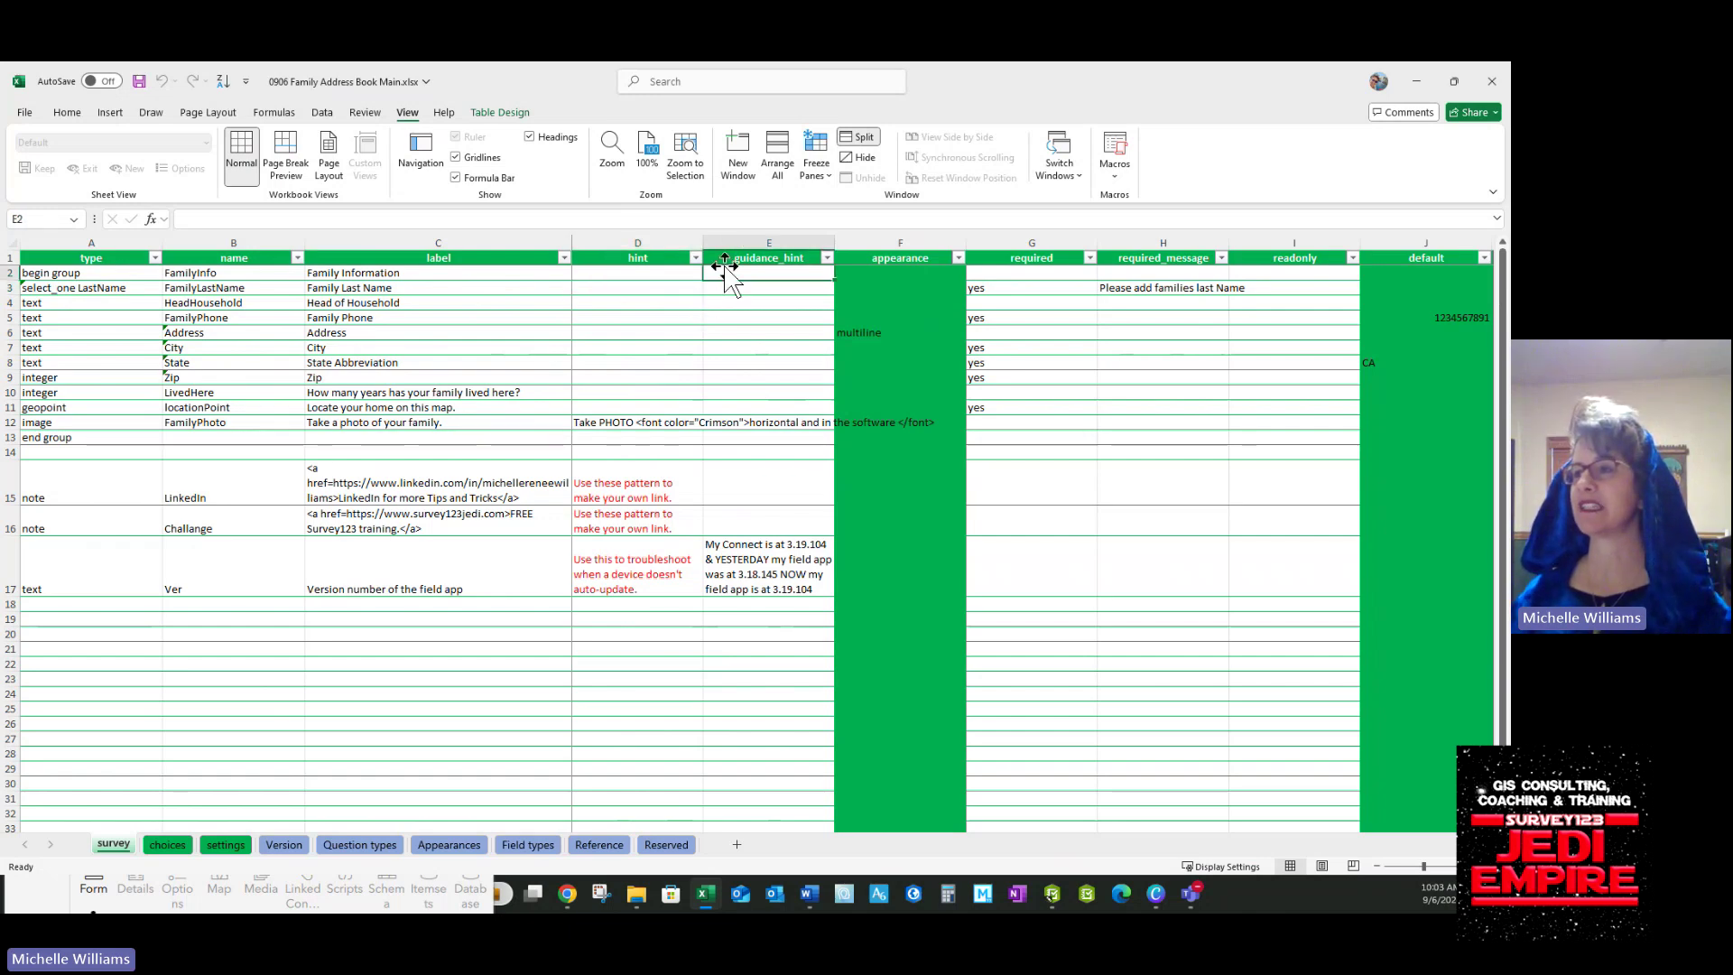
click(857, 140)
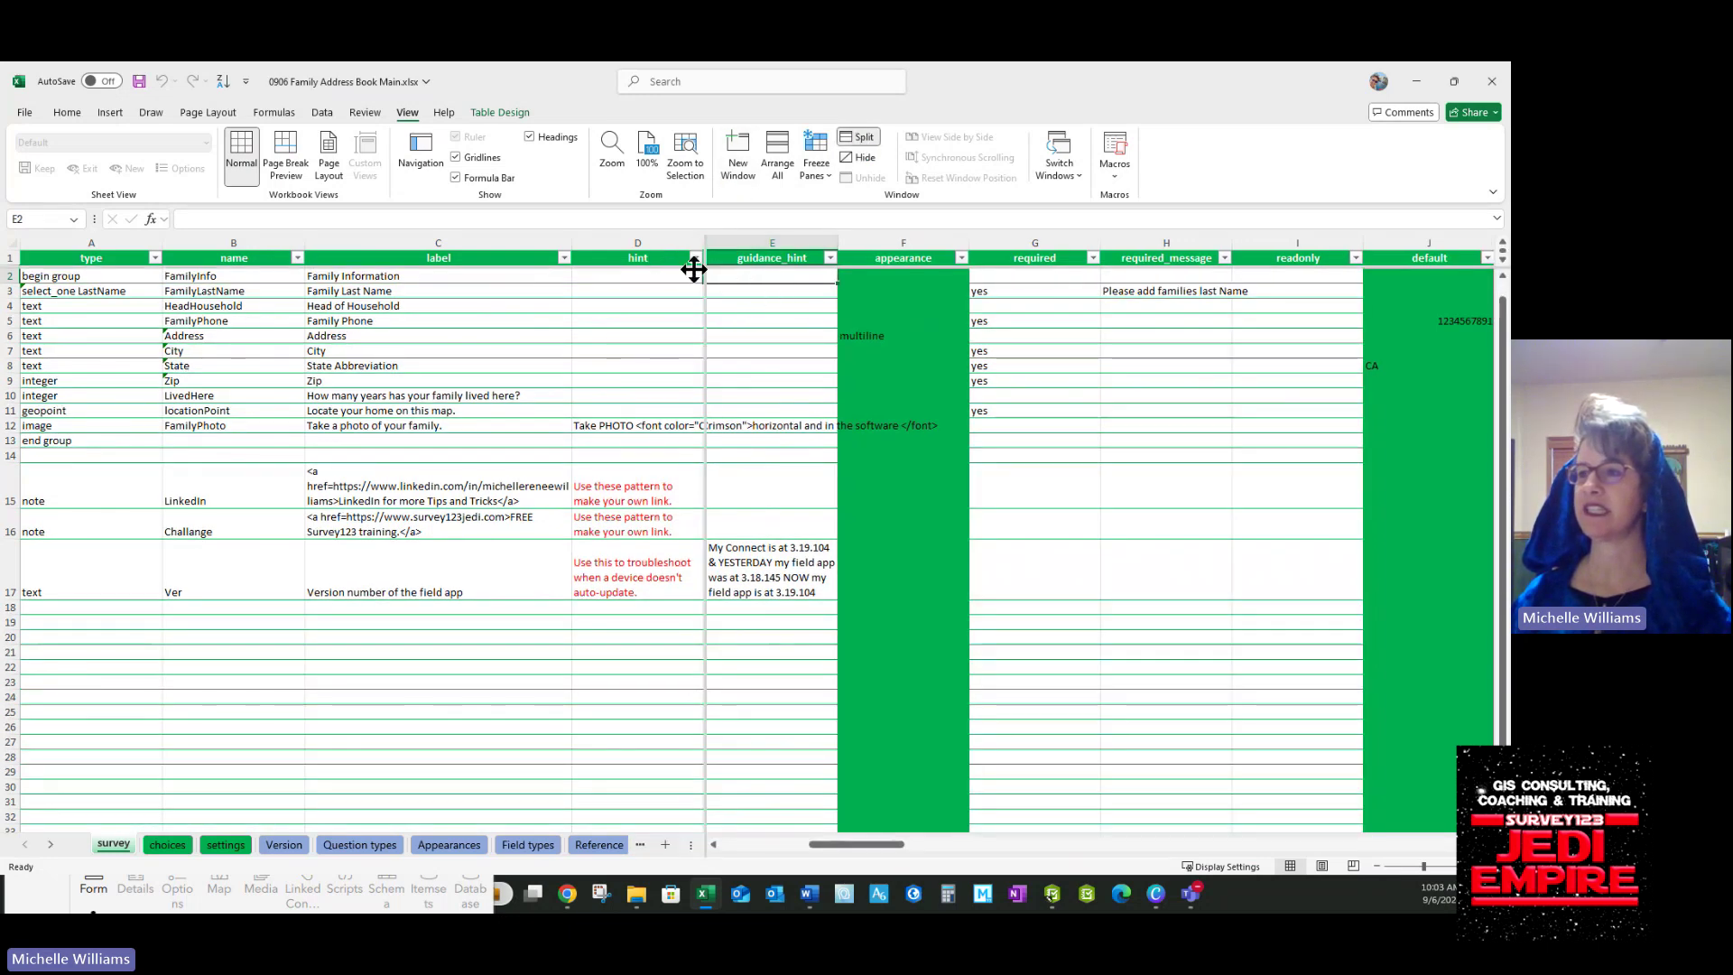
Examine how the split panes scroll by moving along the Family Phone row past calculation, back to type, and over to required_message.
click(774, 323)
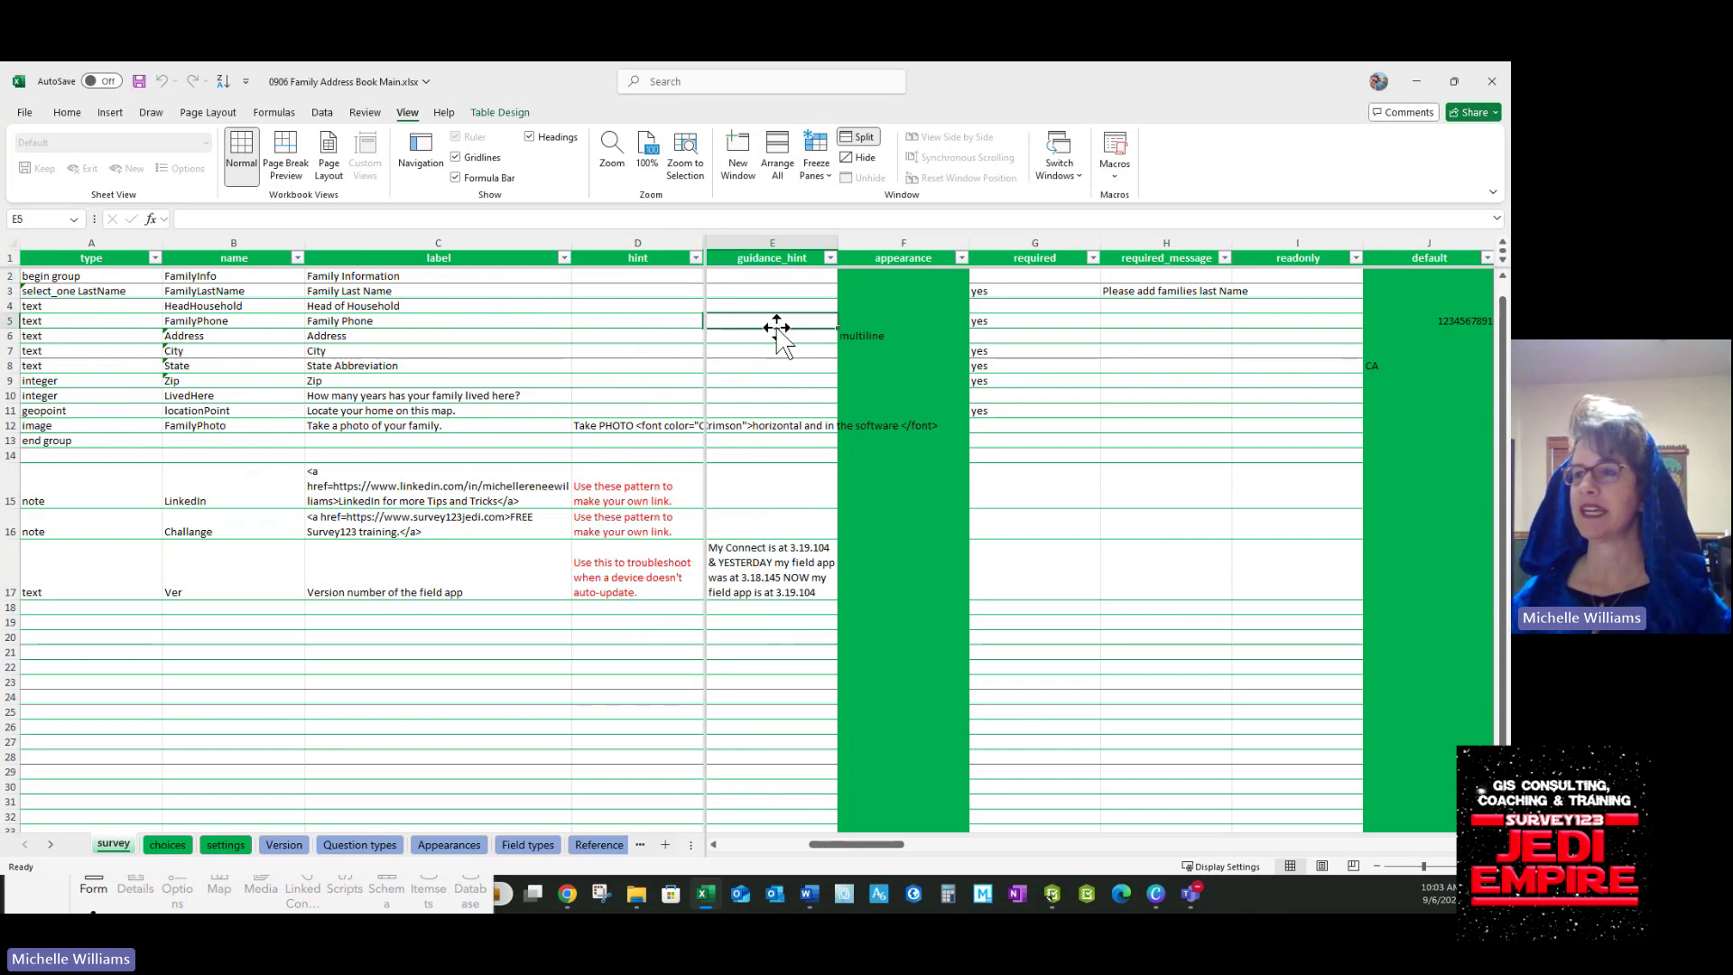
key(Right)
key(Right)
key(Right)
key(Right)
key(Right)
key(Right)
key(Right)
key(Right)
key(Right)
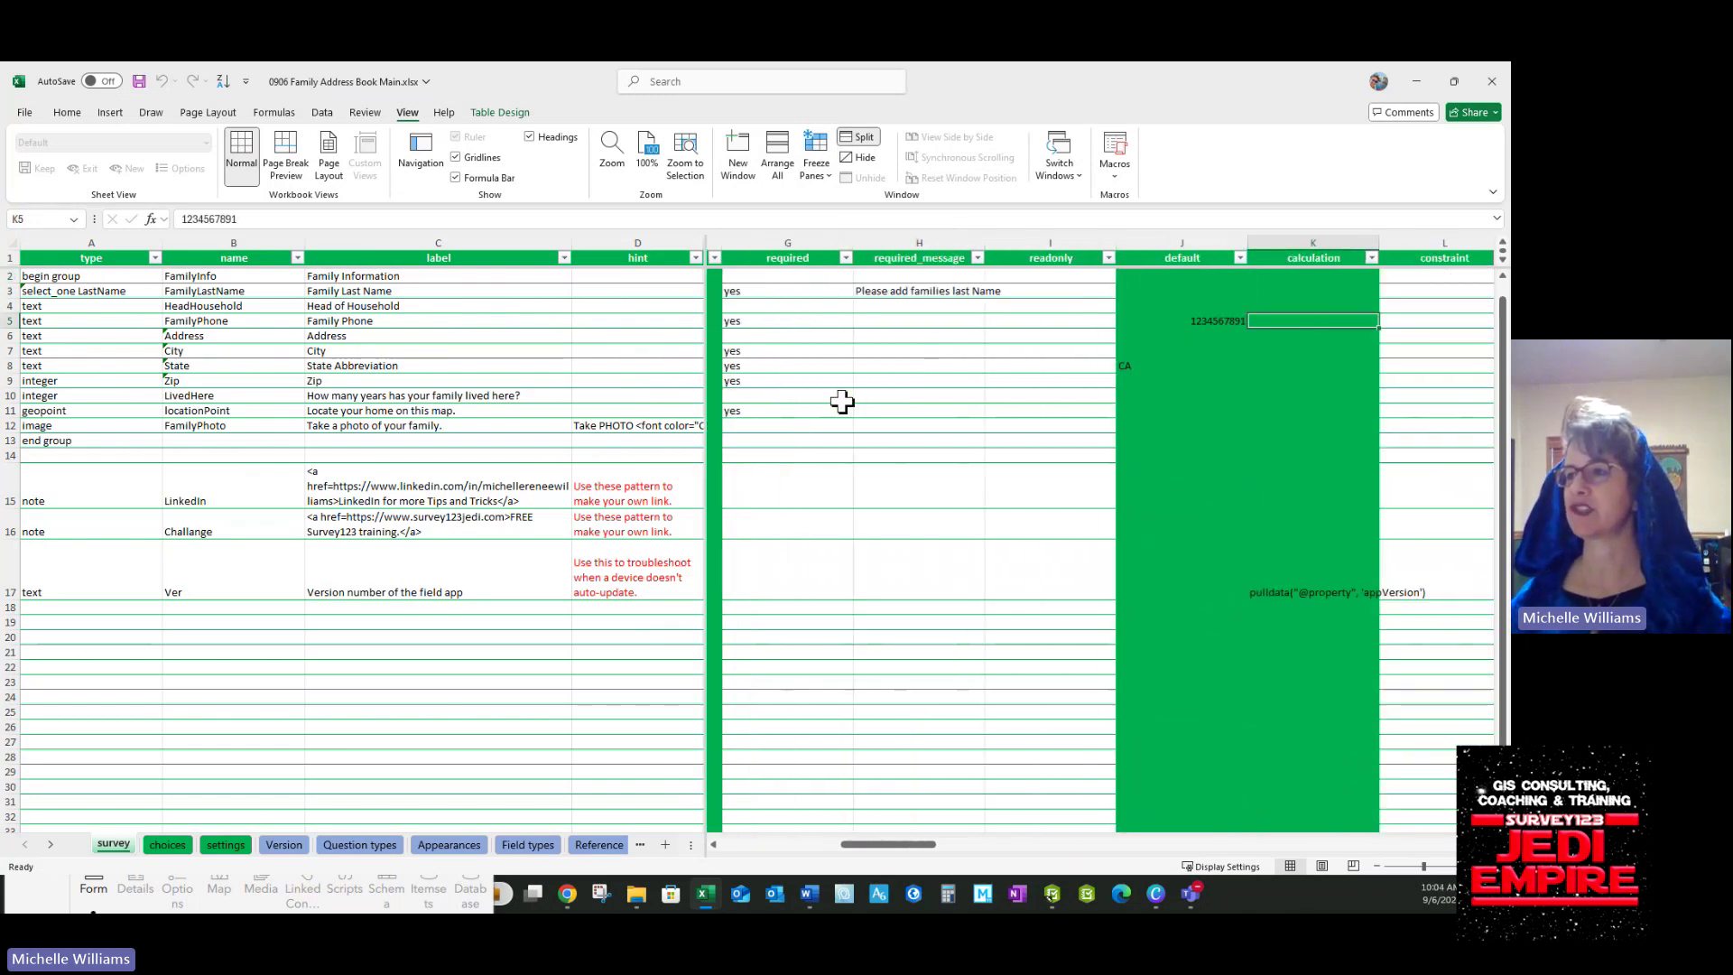
key(Right)
key(Right)
key(Right)
key(Right)
key(Home)
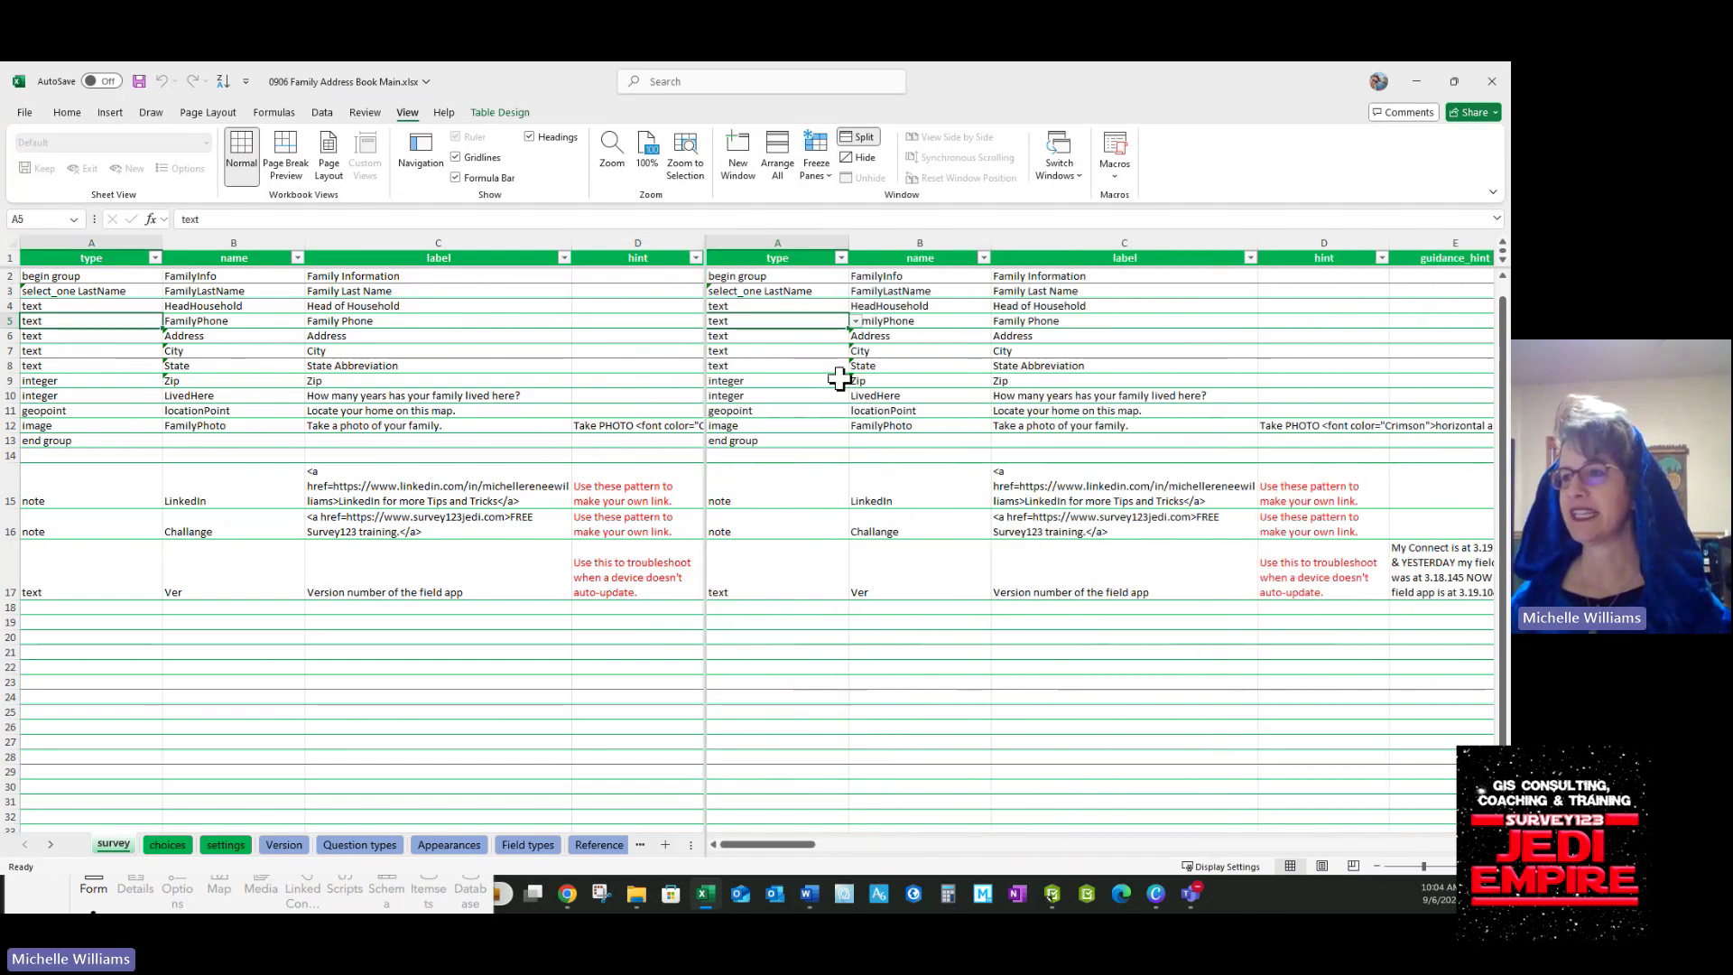
key(Right)
key(Right)
key(Right)
key(Right)
key(Right)
key(Right)
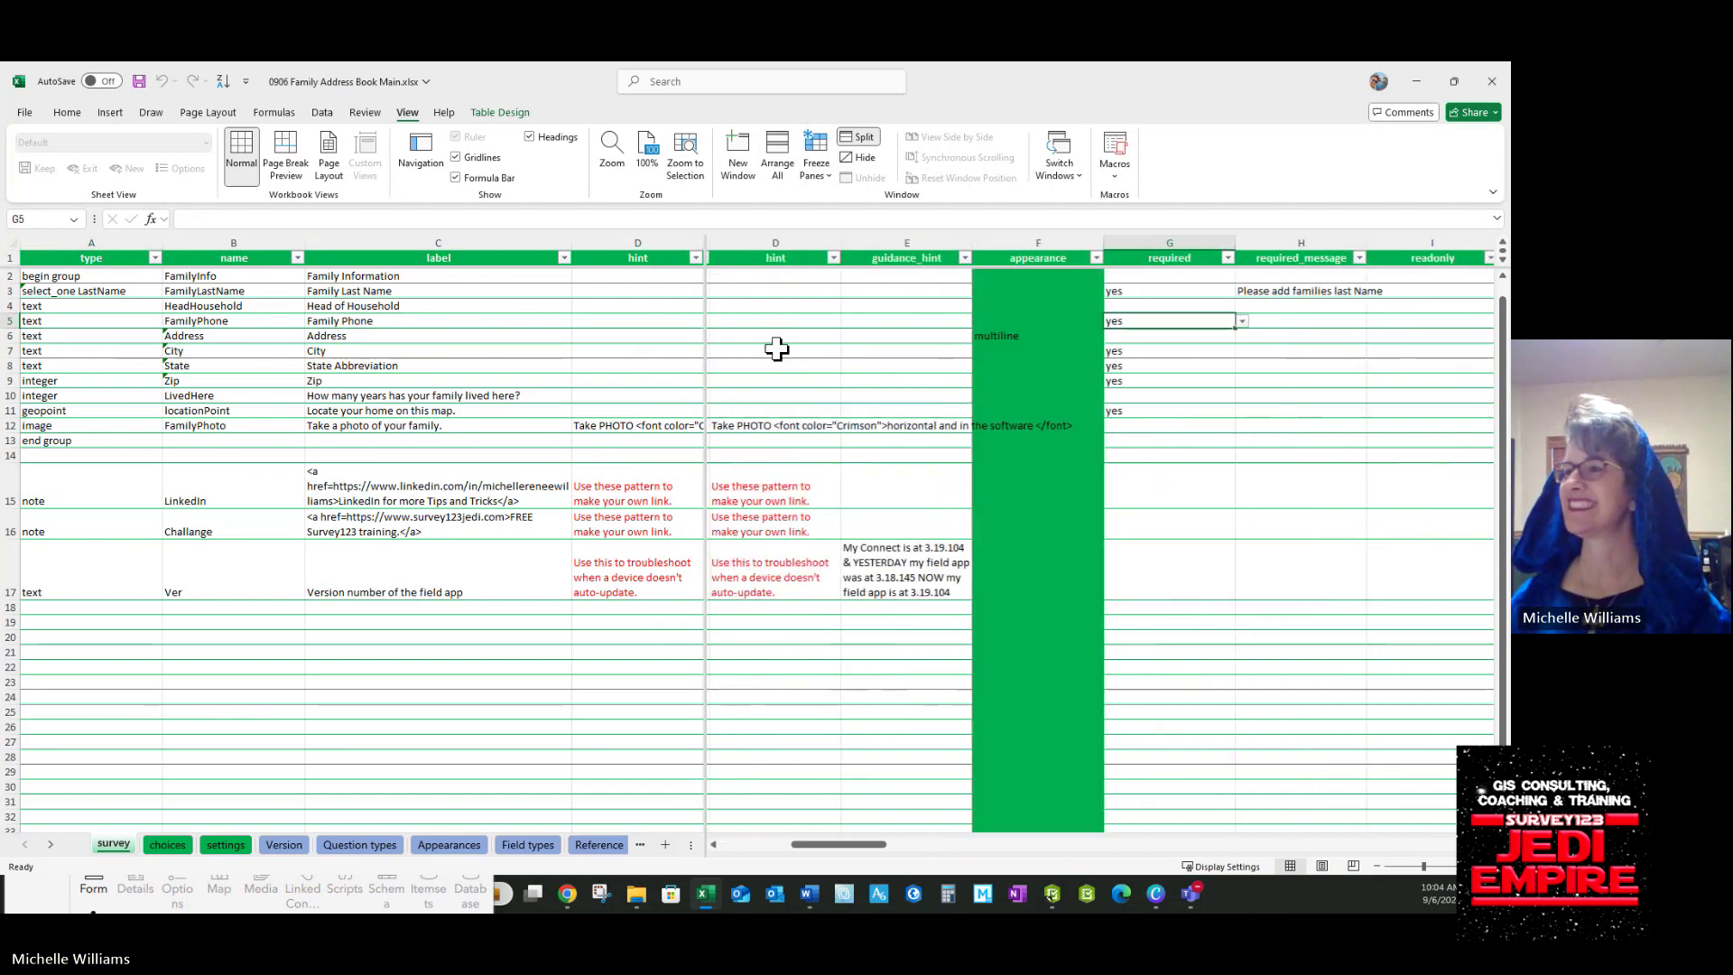
key(Right)
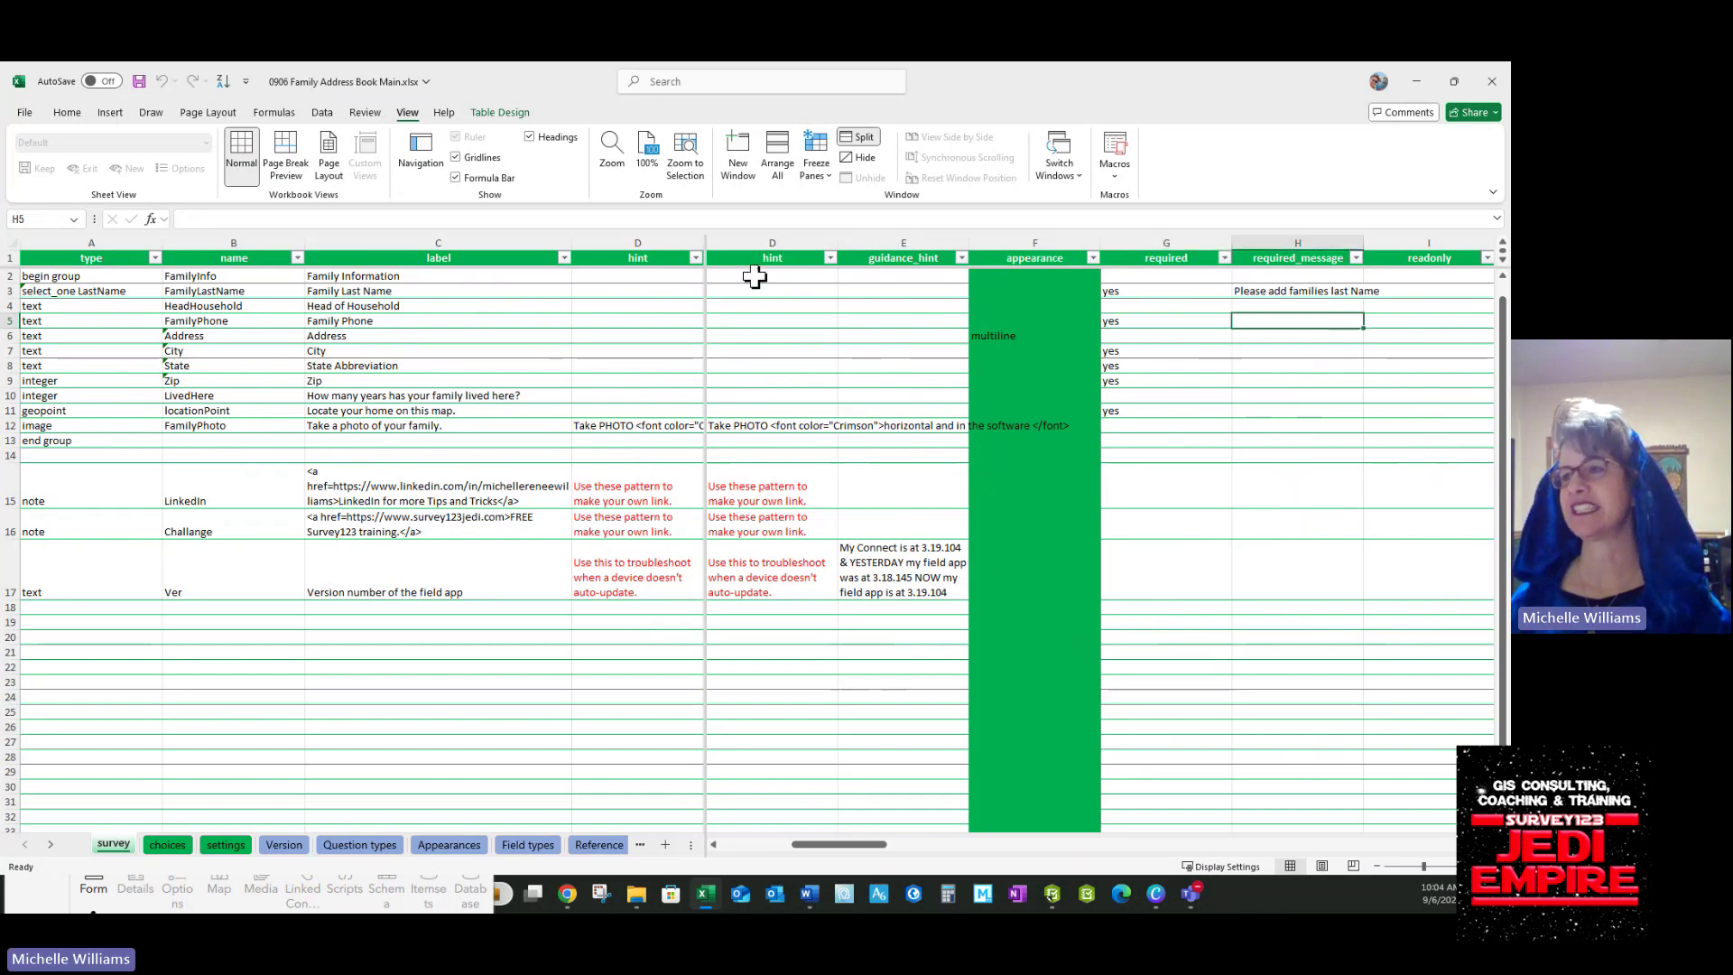
Remove the existing split and split the survey sheet at cell D2, below the header row and after the label column.
click(650, 277)
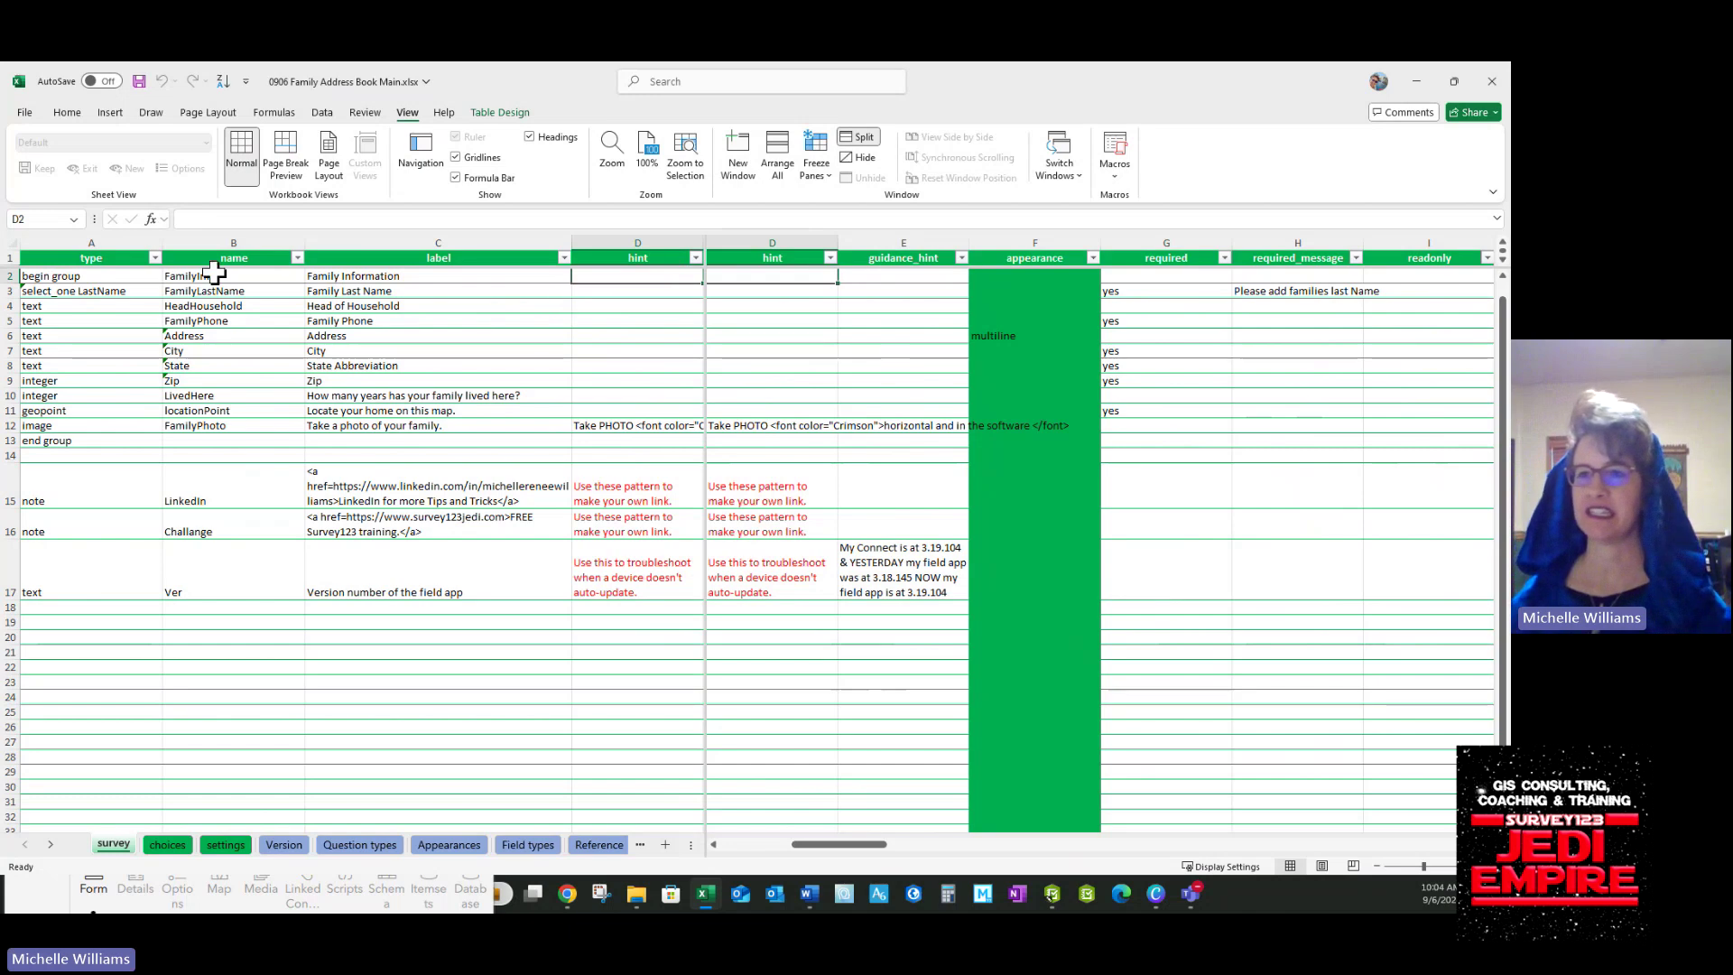
click(861, 140)
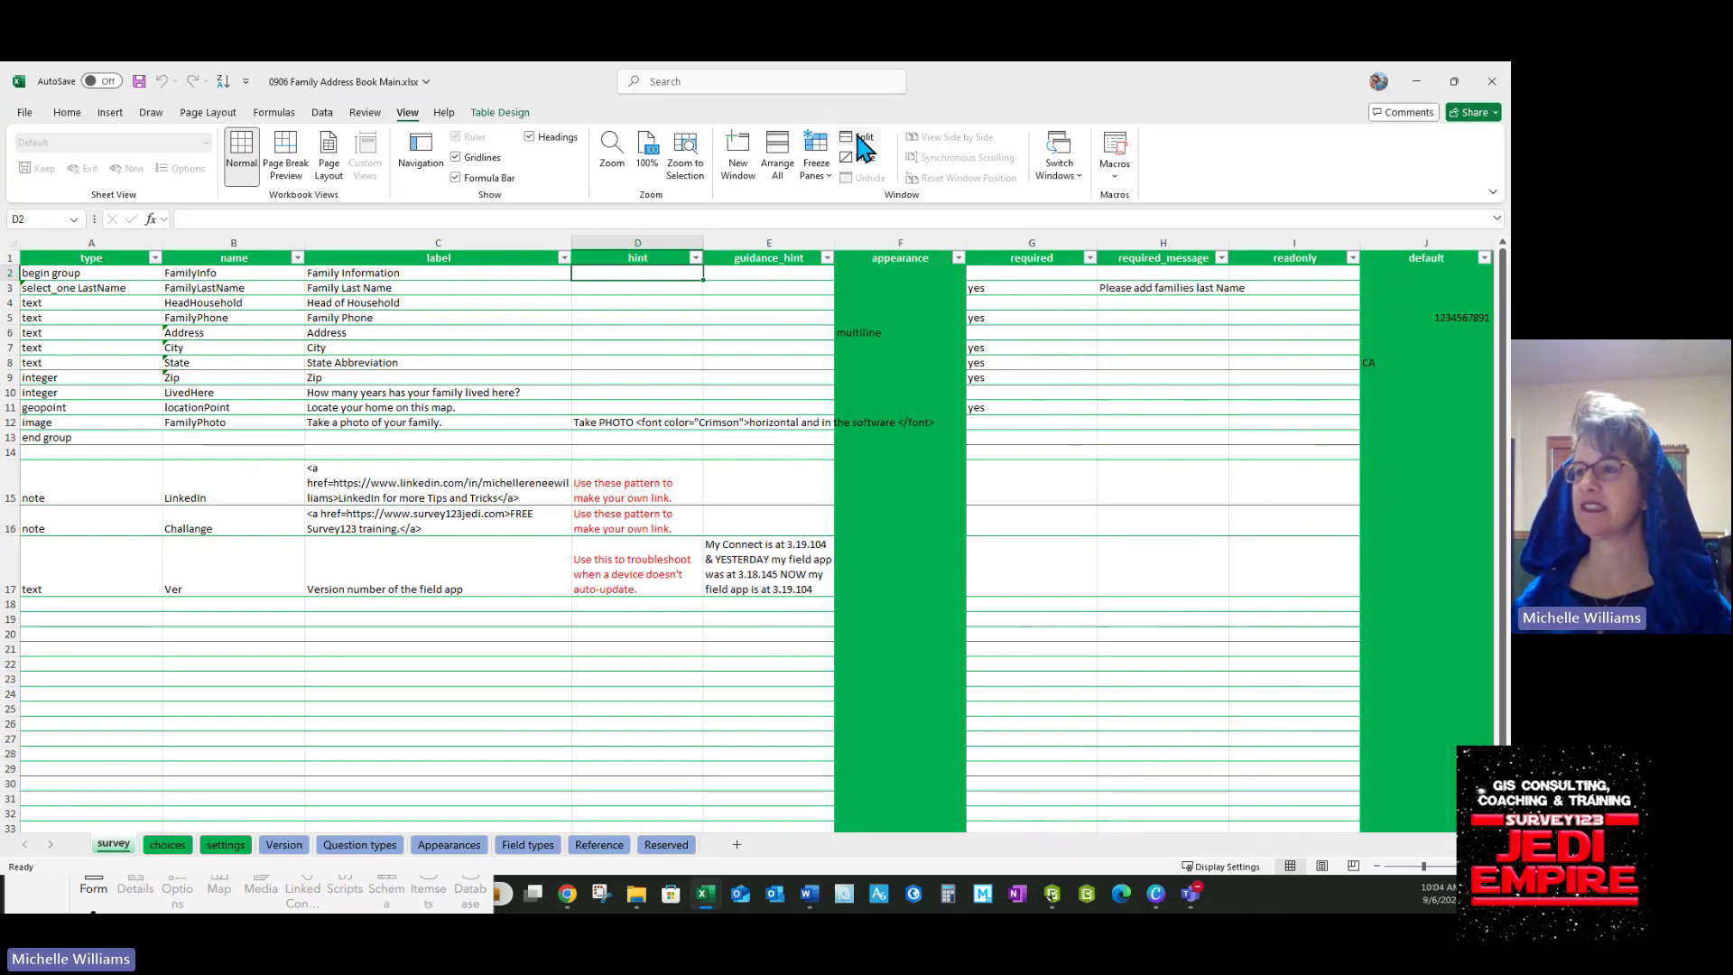
click(859, 142)
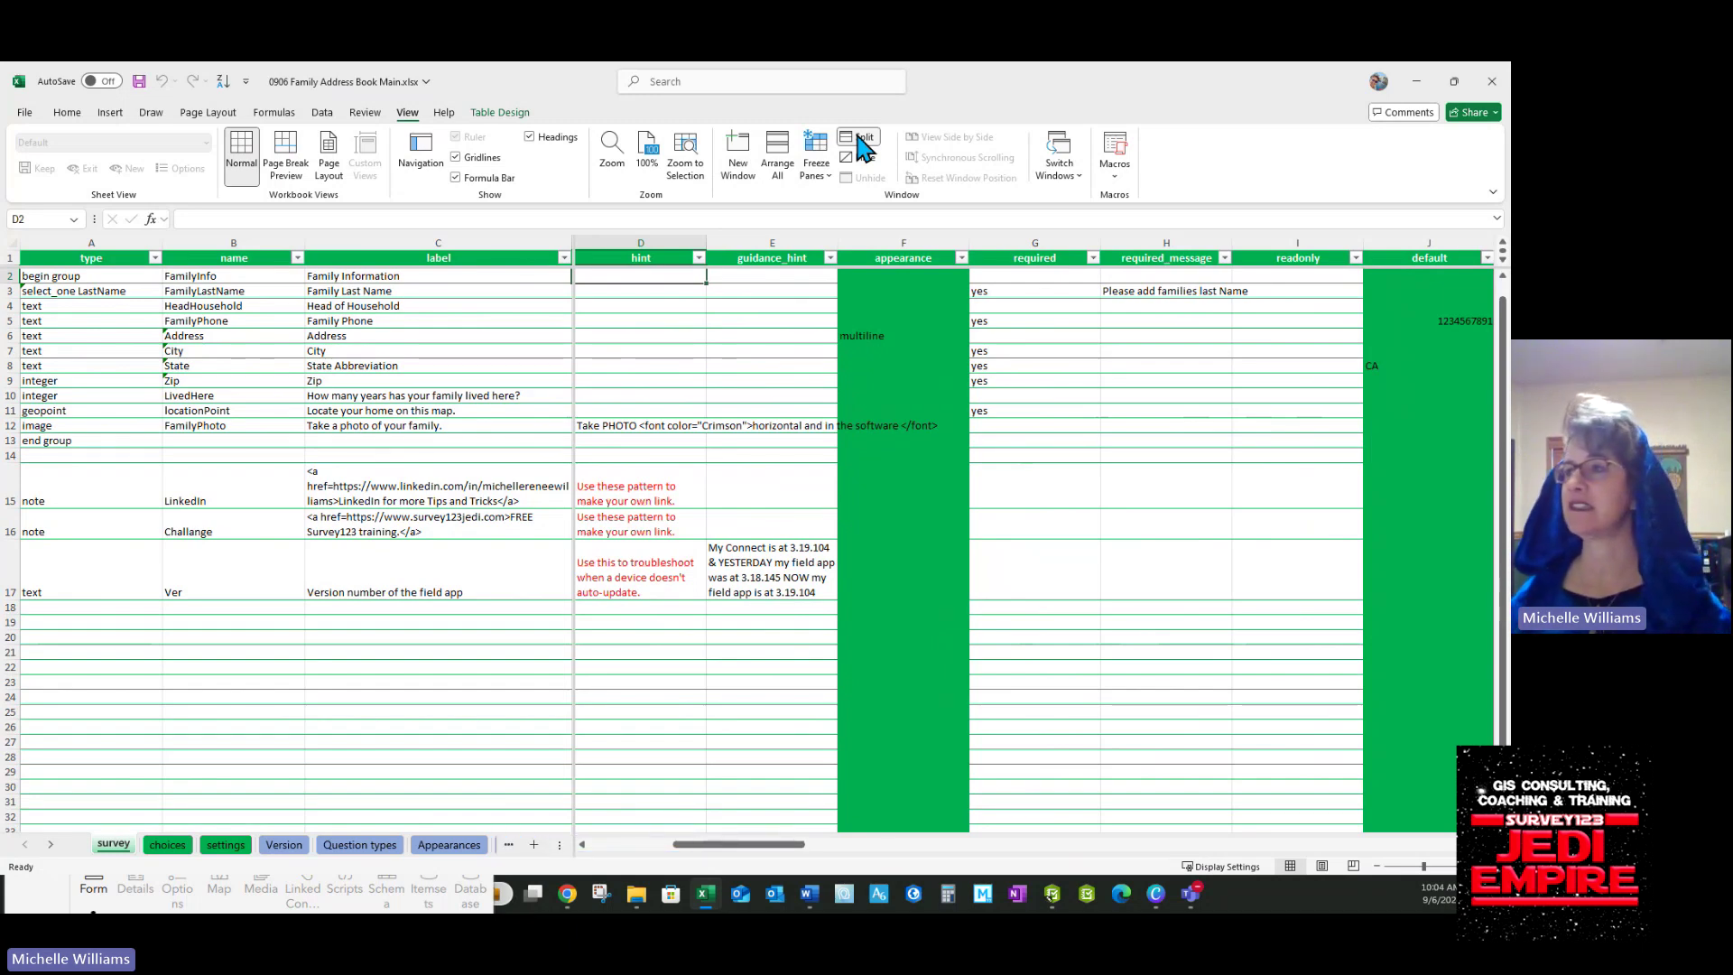
Freeze the survey sheet's panes at cell D2, keeping the header row and the type, name and label columns in place.
click(824, 158)
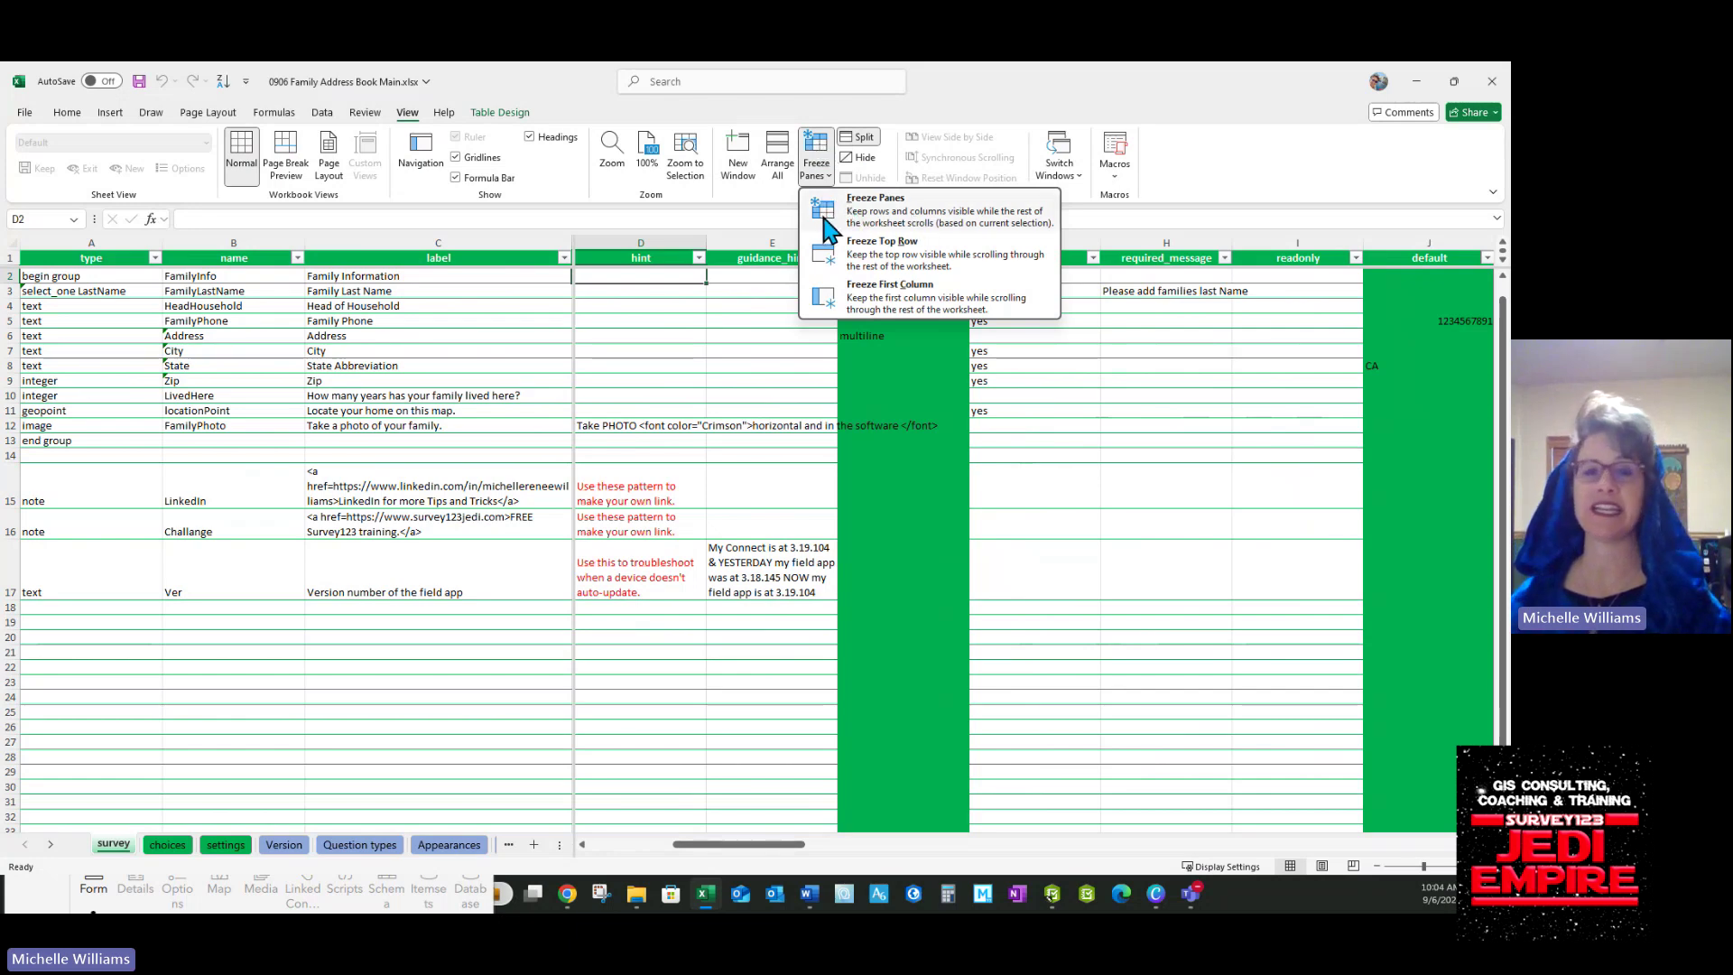
click(917, 221)
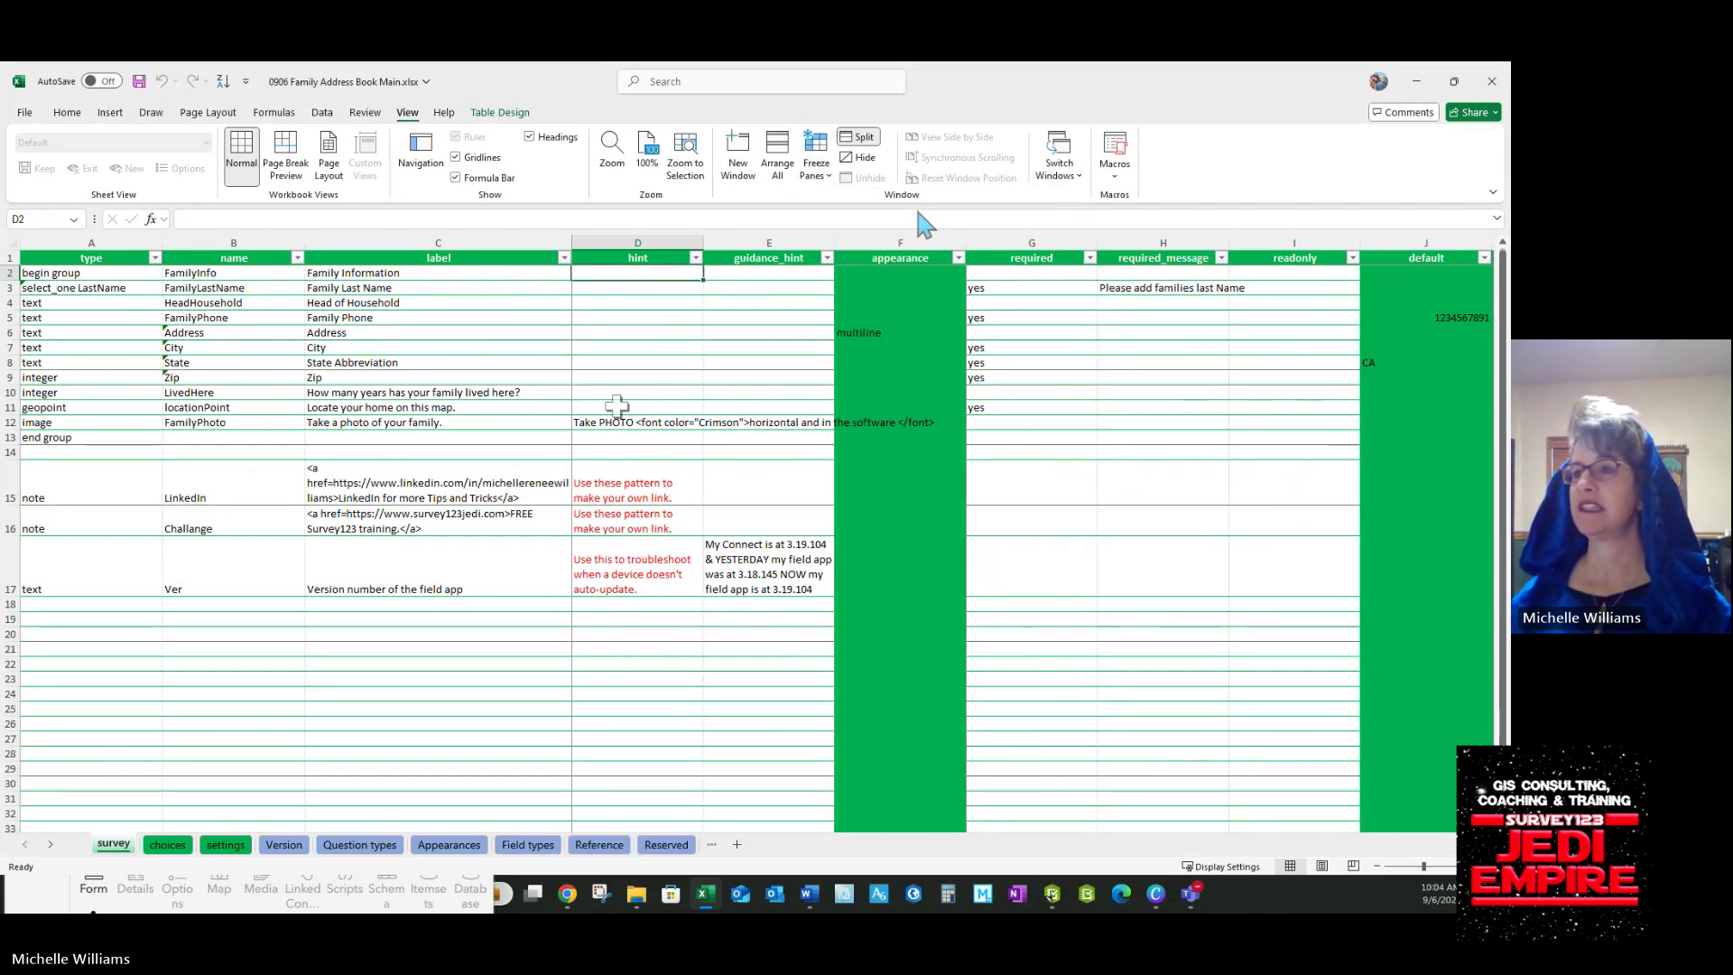
Examine how the frozen panes scroll by moving along row 2 from hint to constraint and back to type.
key(Right)
key(Right)
key(Right)
key(Right)
key(Right)
key(Right)
key(Right)
key(Right)
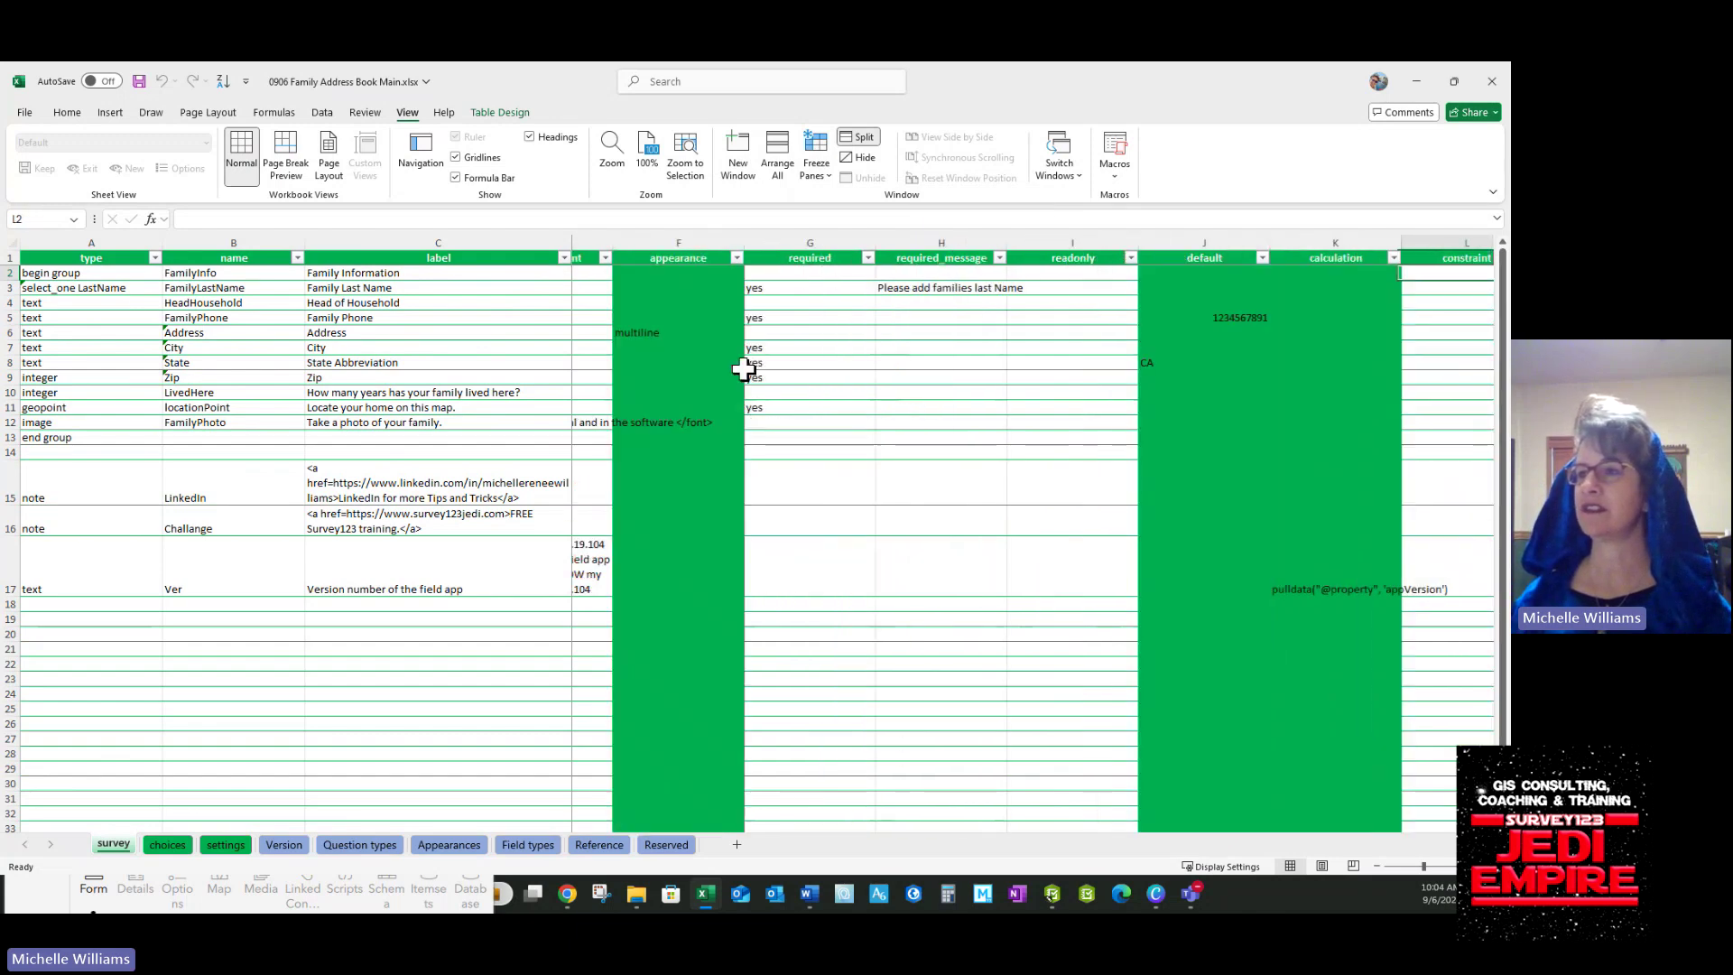
key(Left)
key(Left)
key(Left)
key(Left)
key(Left)
key(Left)
key(Left)
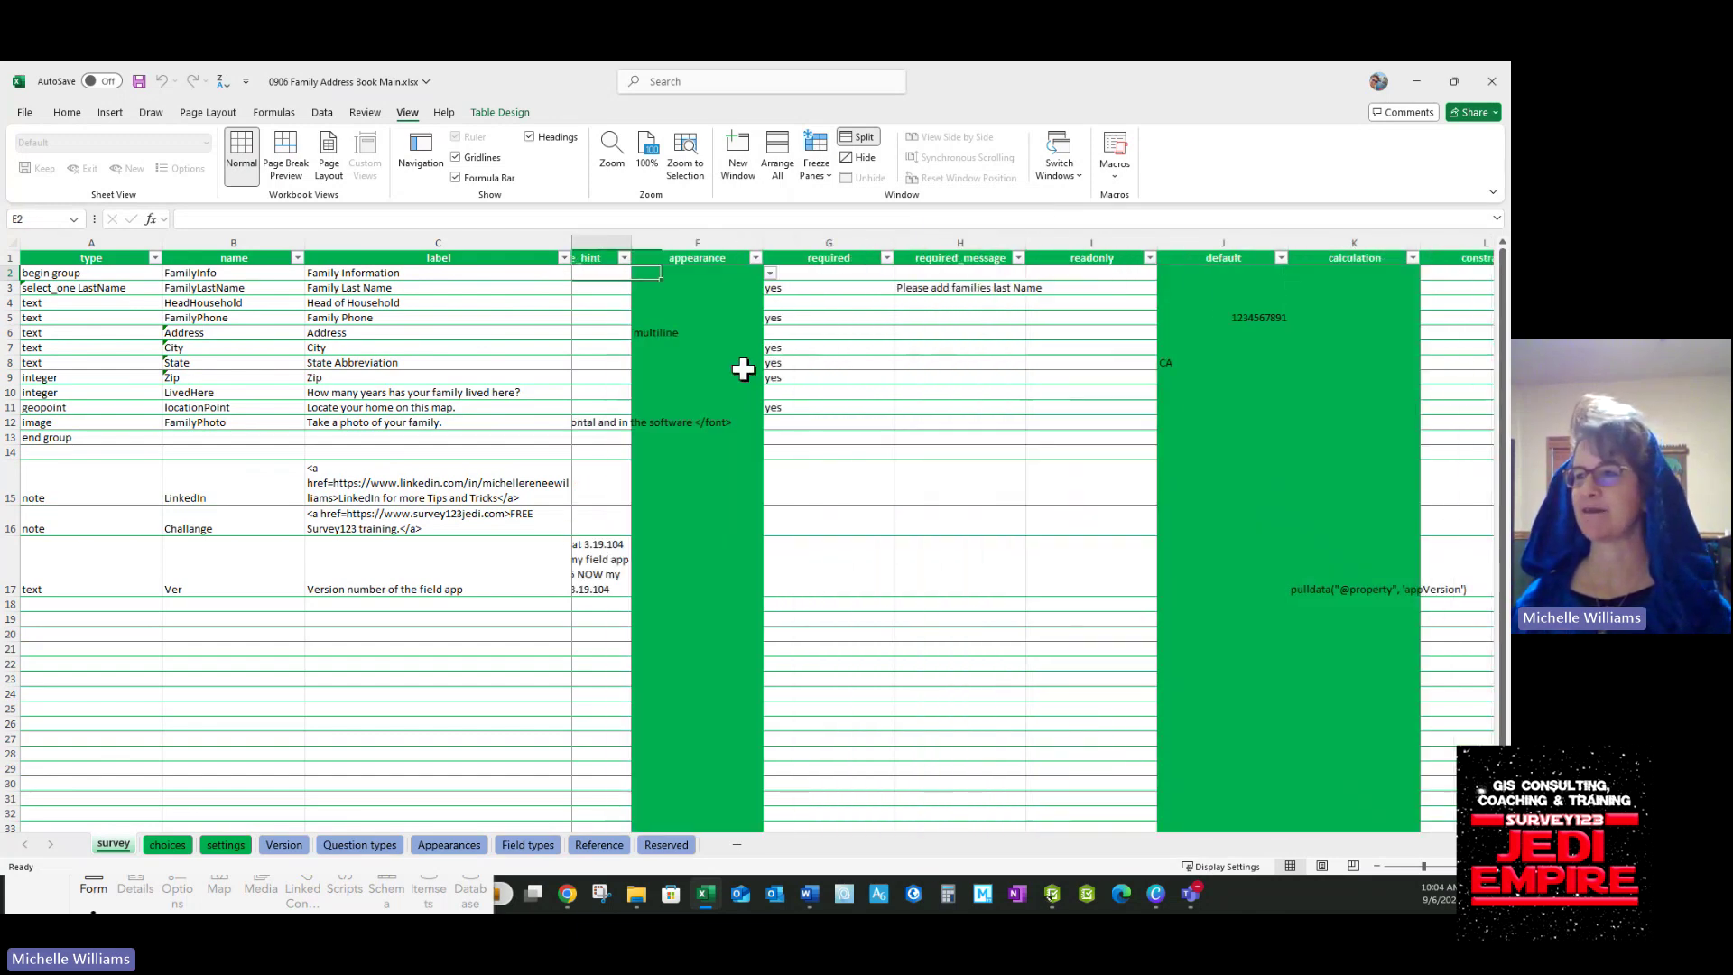
key(Left)
key(Left)
key(Left)
key(Left)
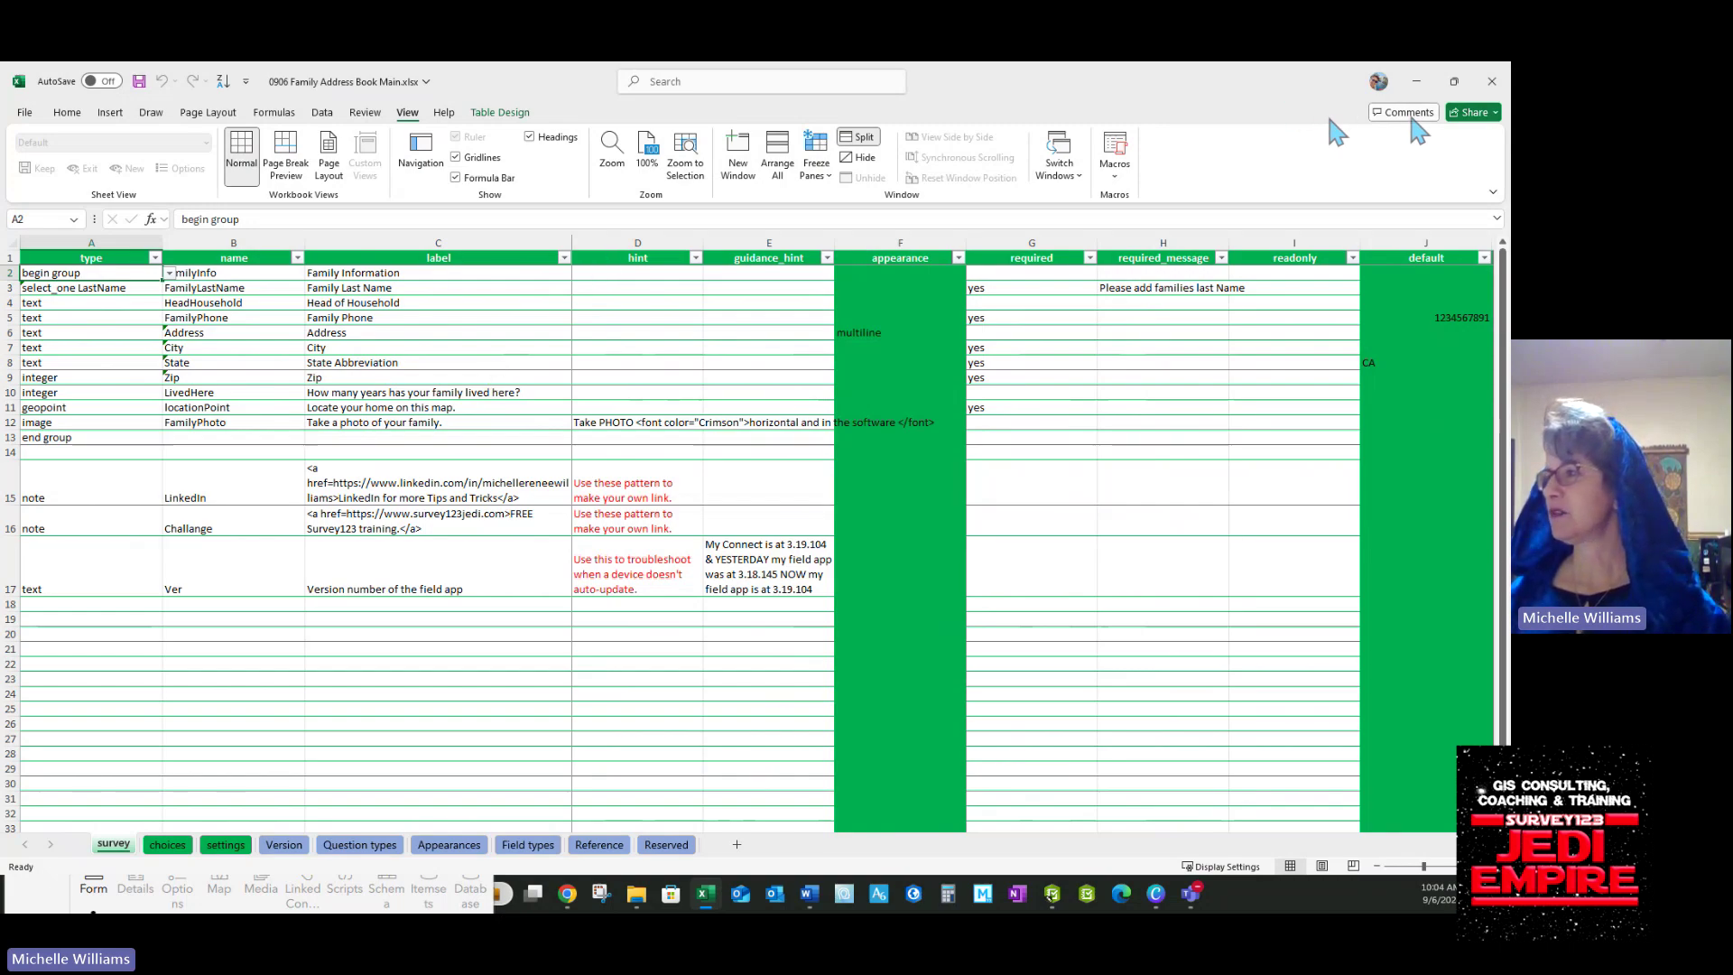
Restore the spreadsheet window beside the survey preview and try each Family Last Name choice, leaving the first one selected.
click(1454, 81)
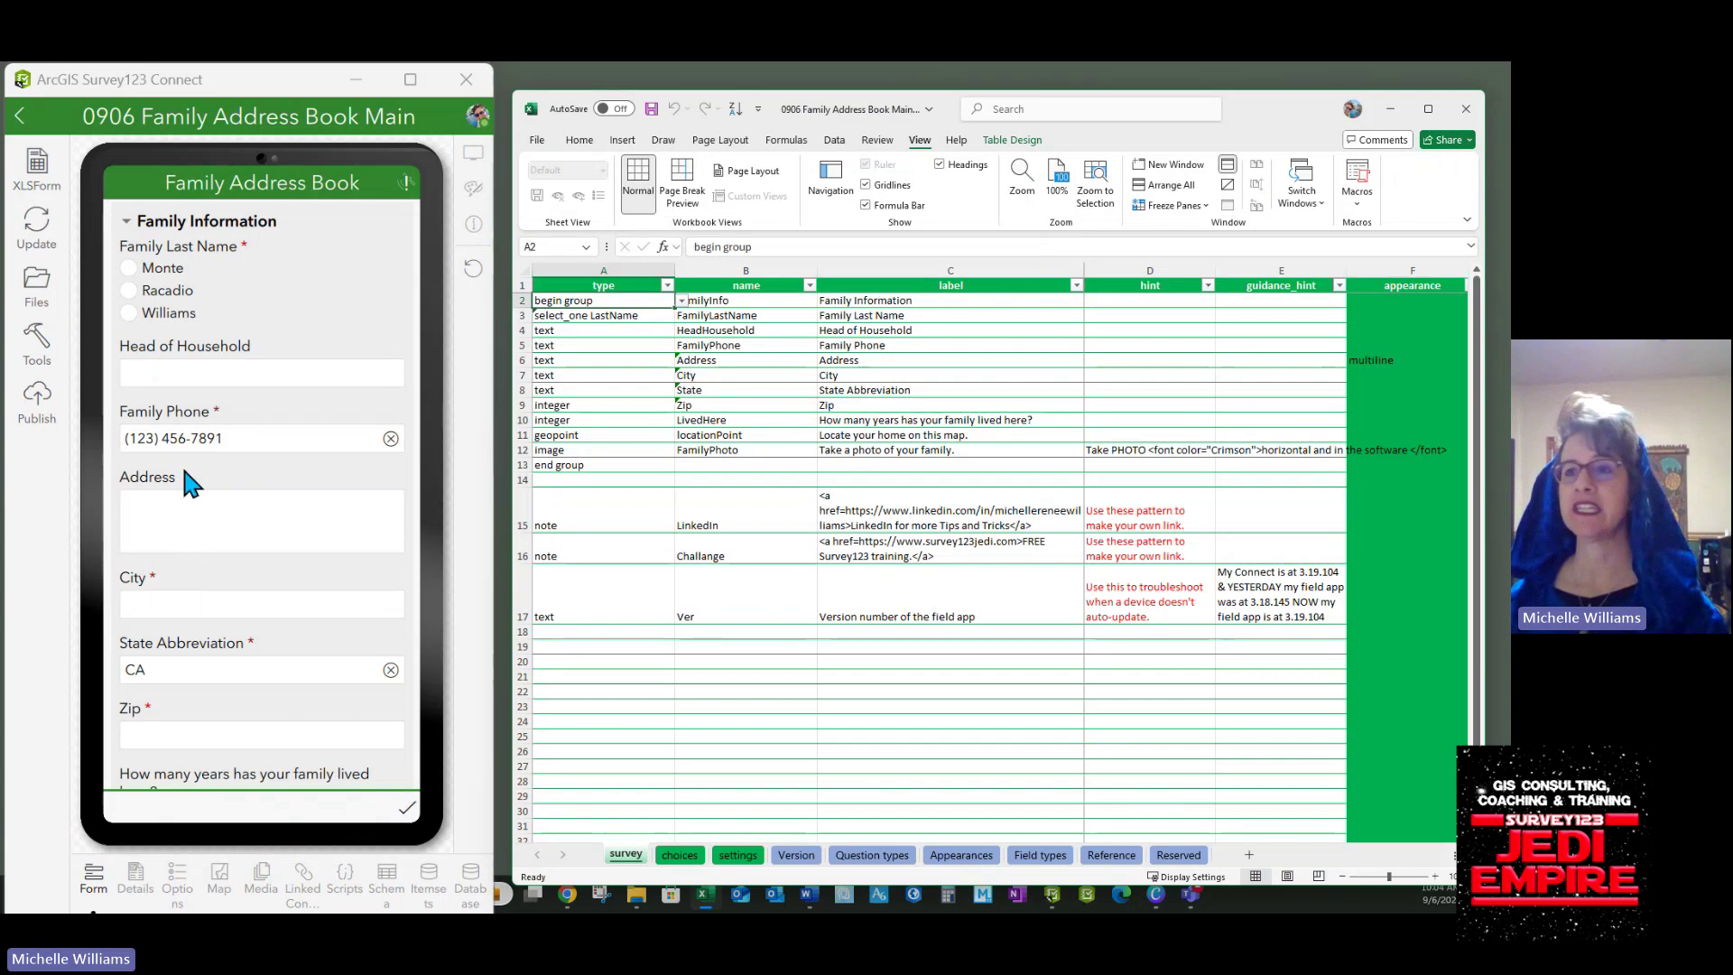
click(130, 268)
click(131, 289)
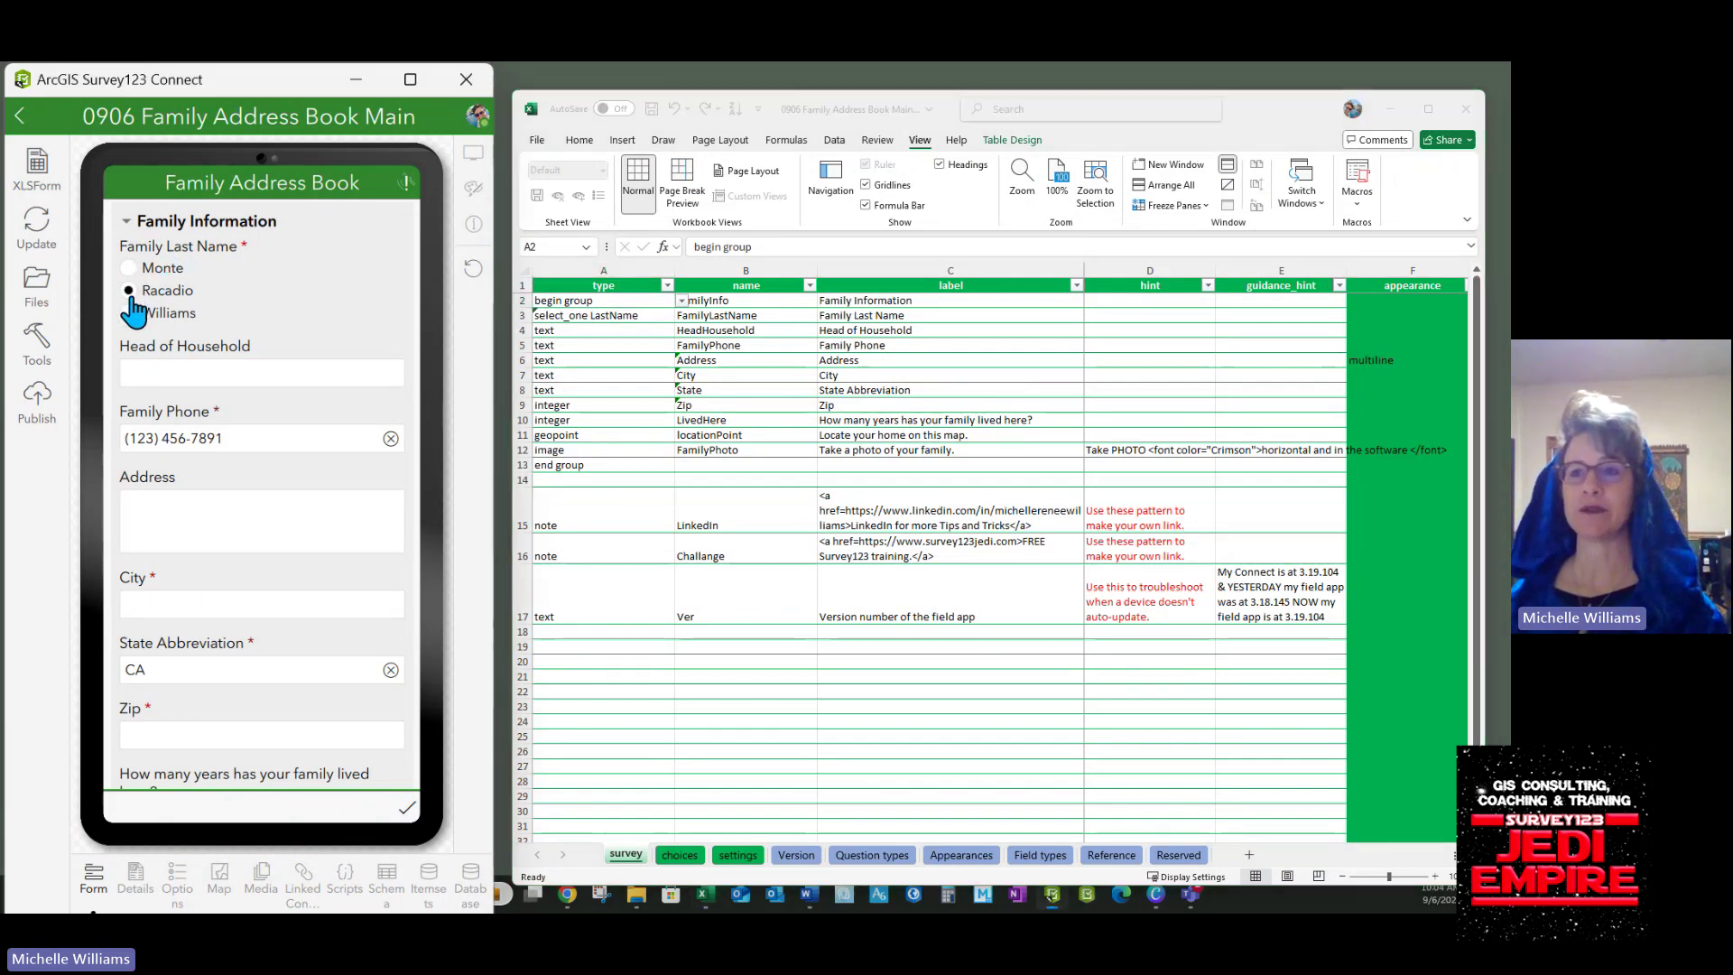
click(131, 313)
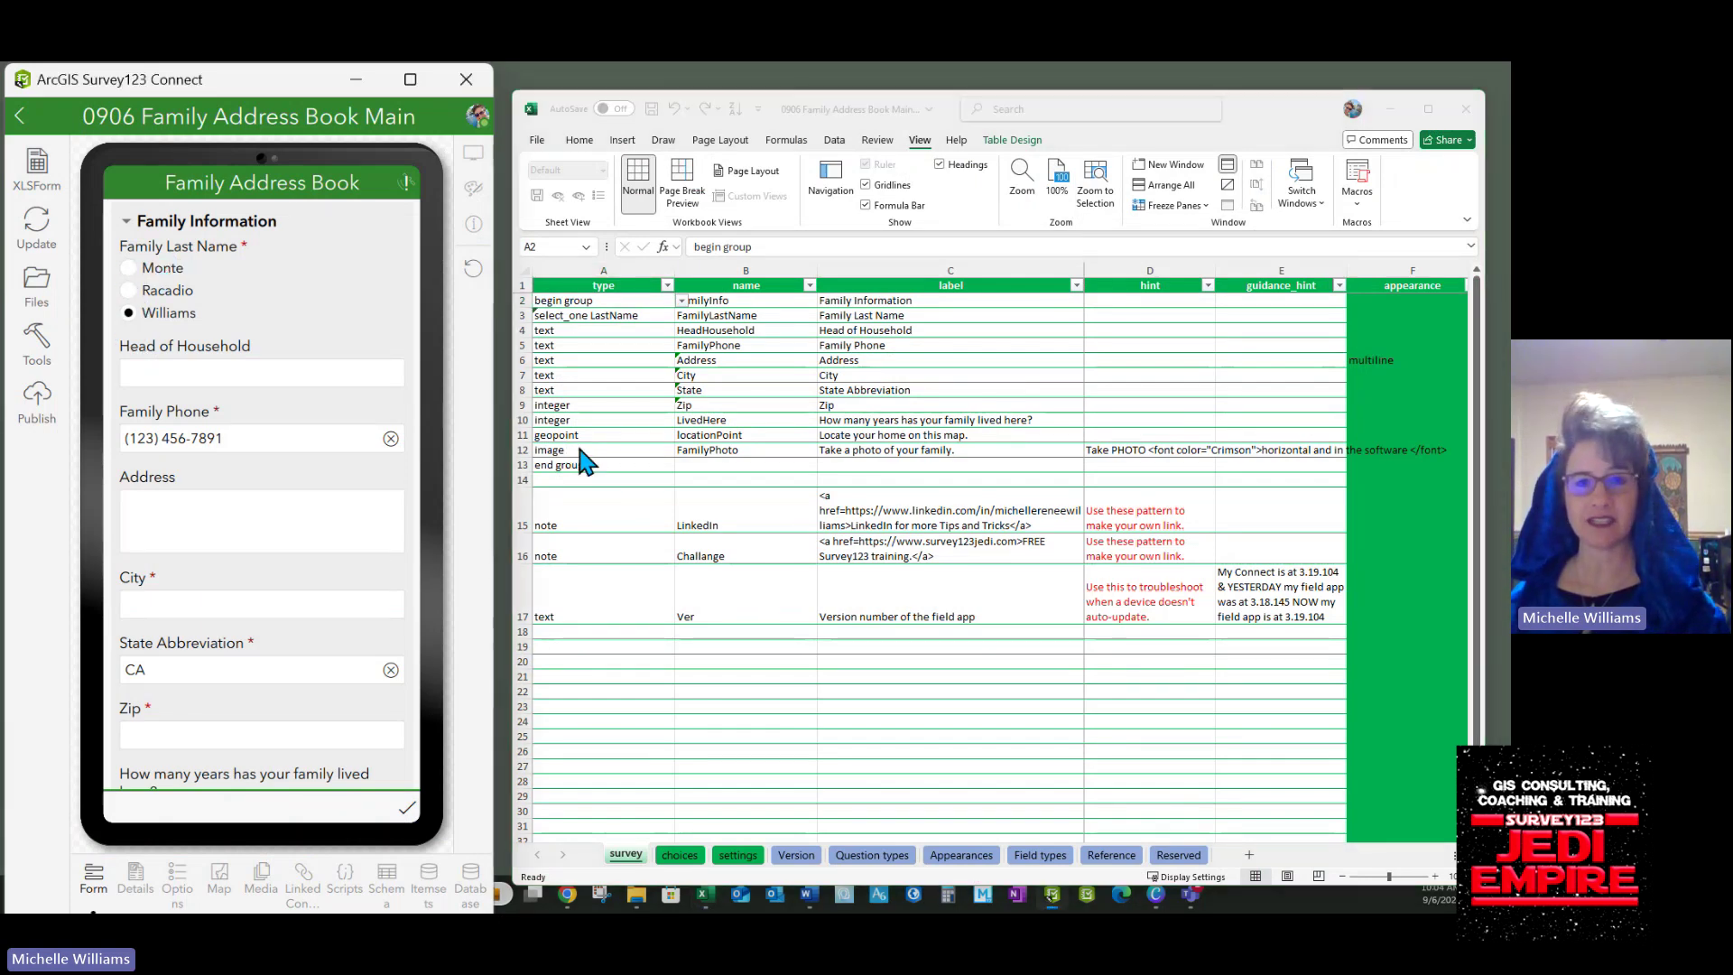
click(129, 268)
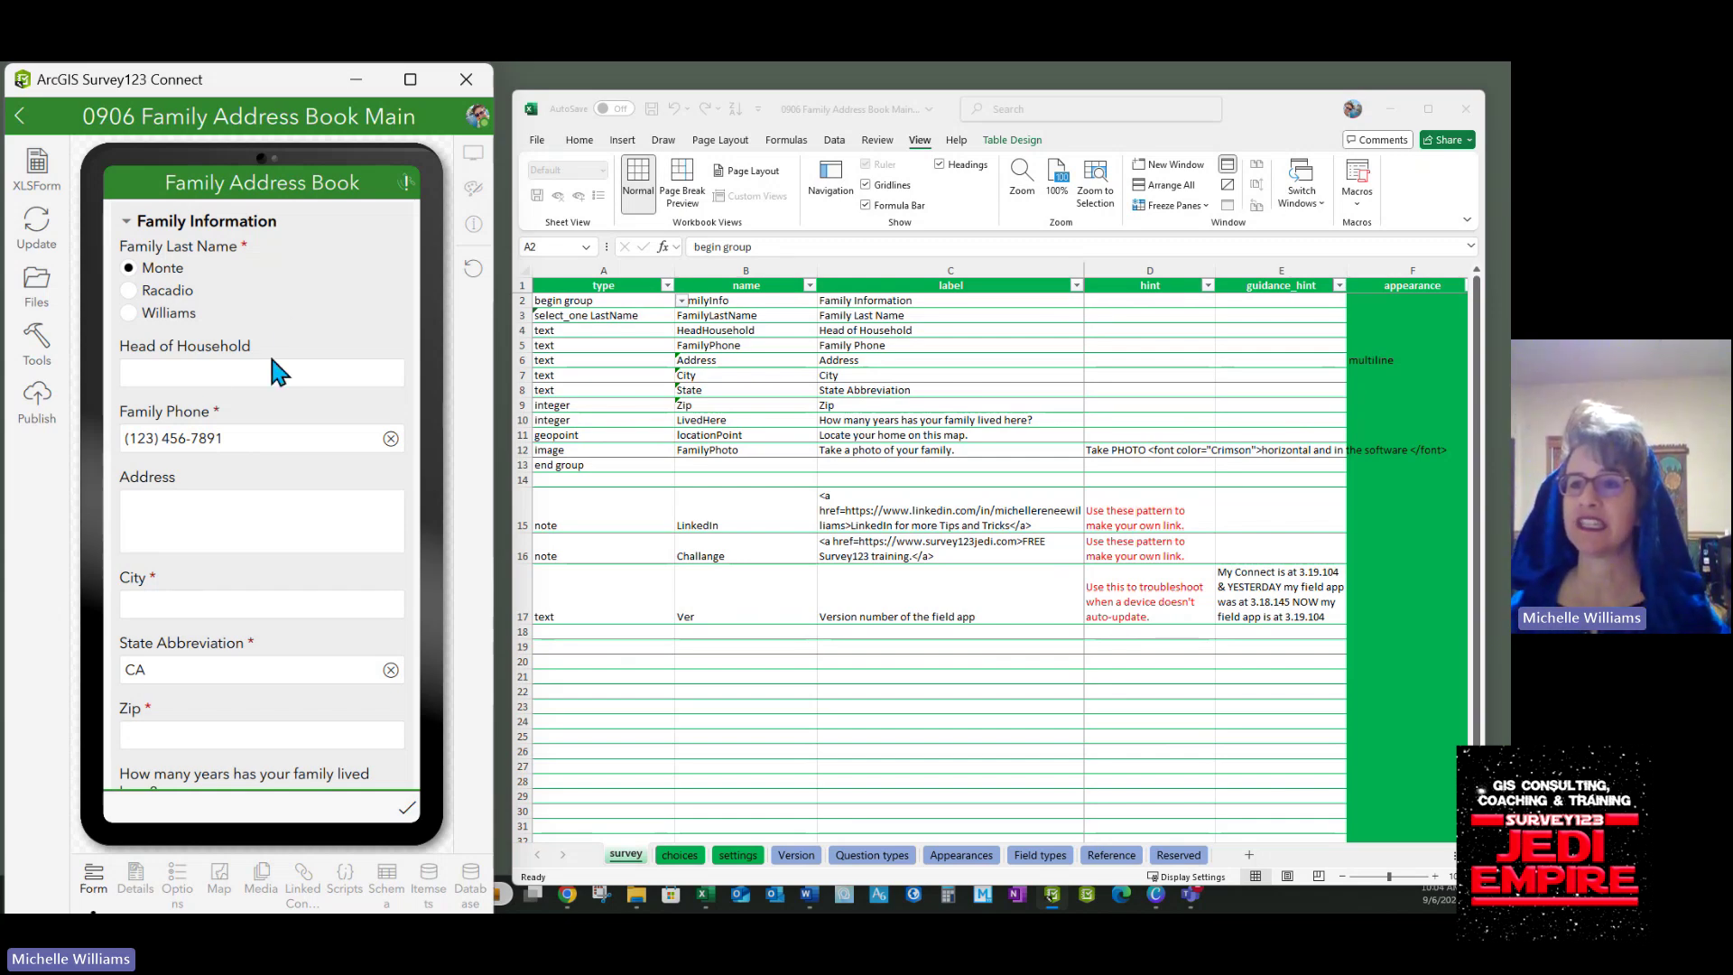
click(199, 368)
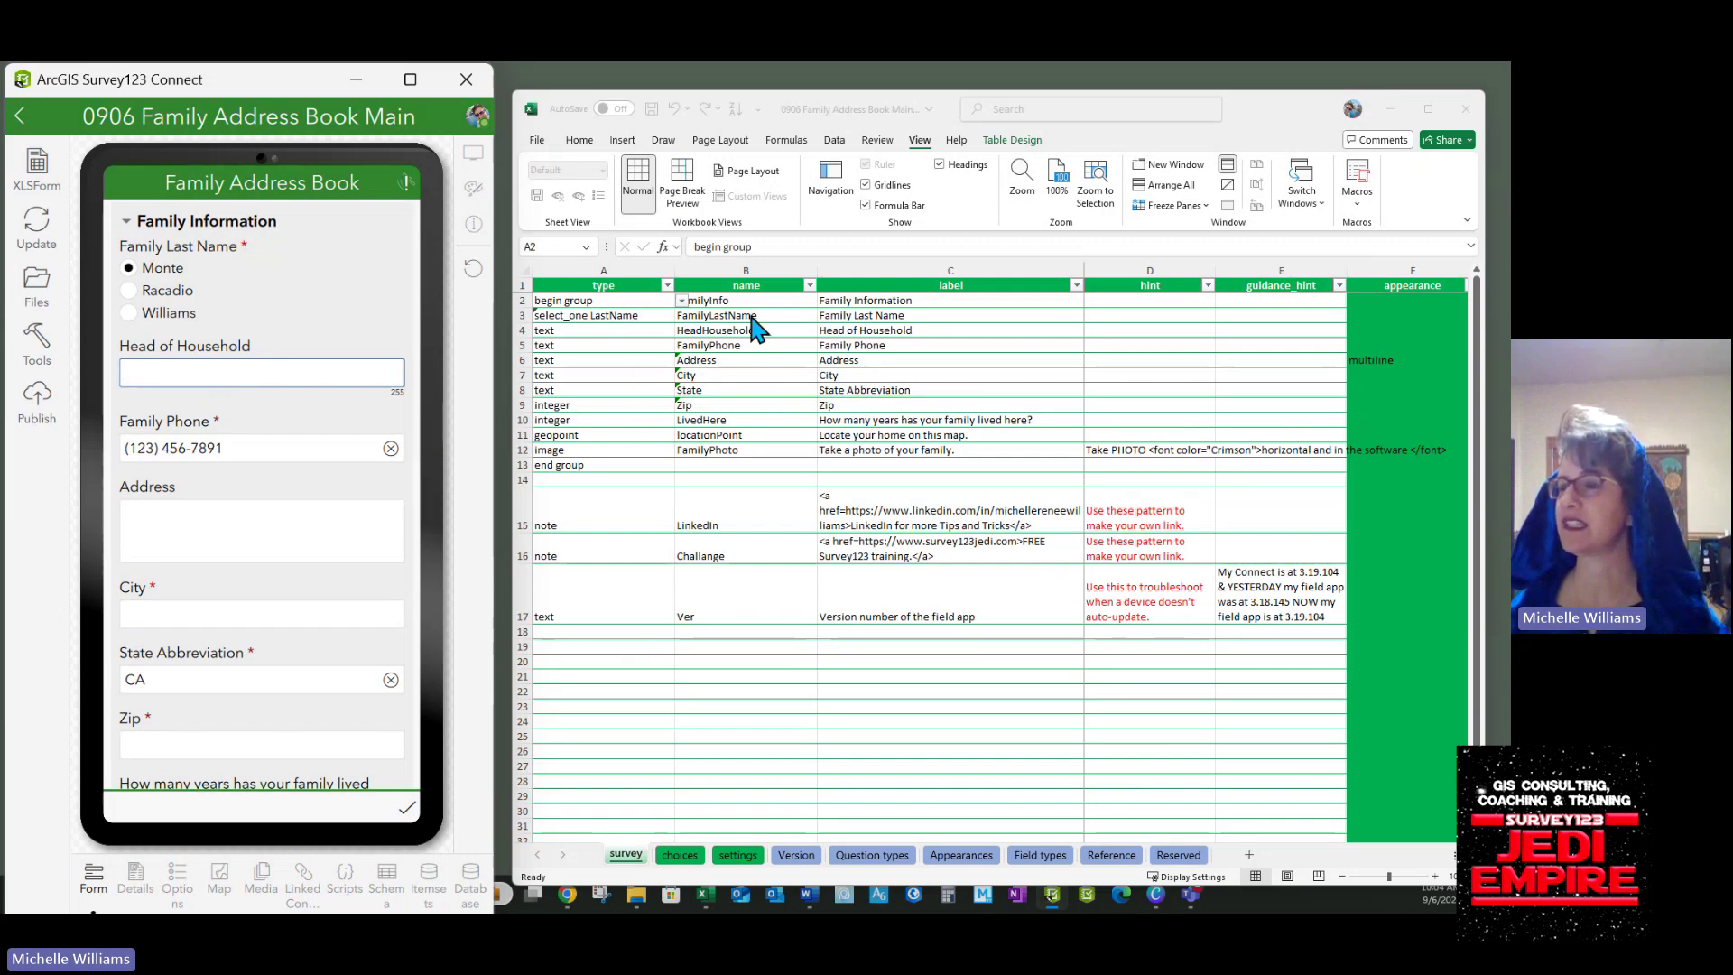
Compare the select_one LastName question with its LastName list on the choices sheet, and review the text types in rows 4 to 8.
click(632, 316)
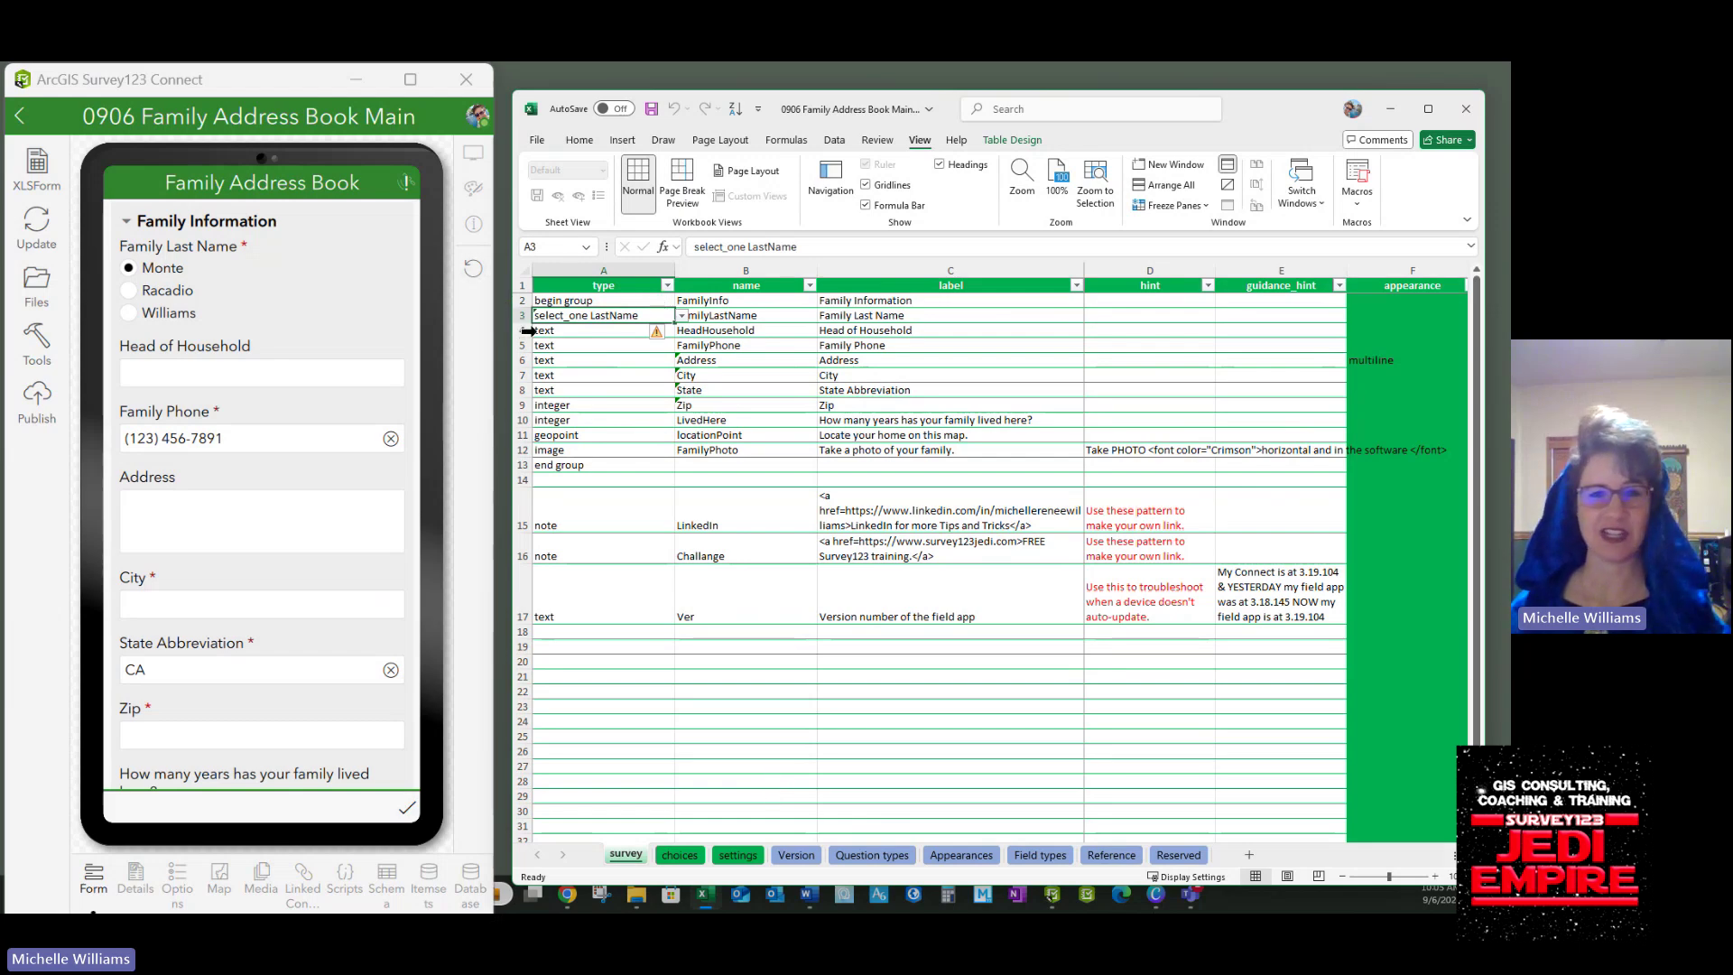
click(680, 855)
drag(606, 300, 569, 406)
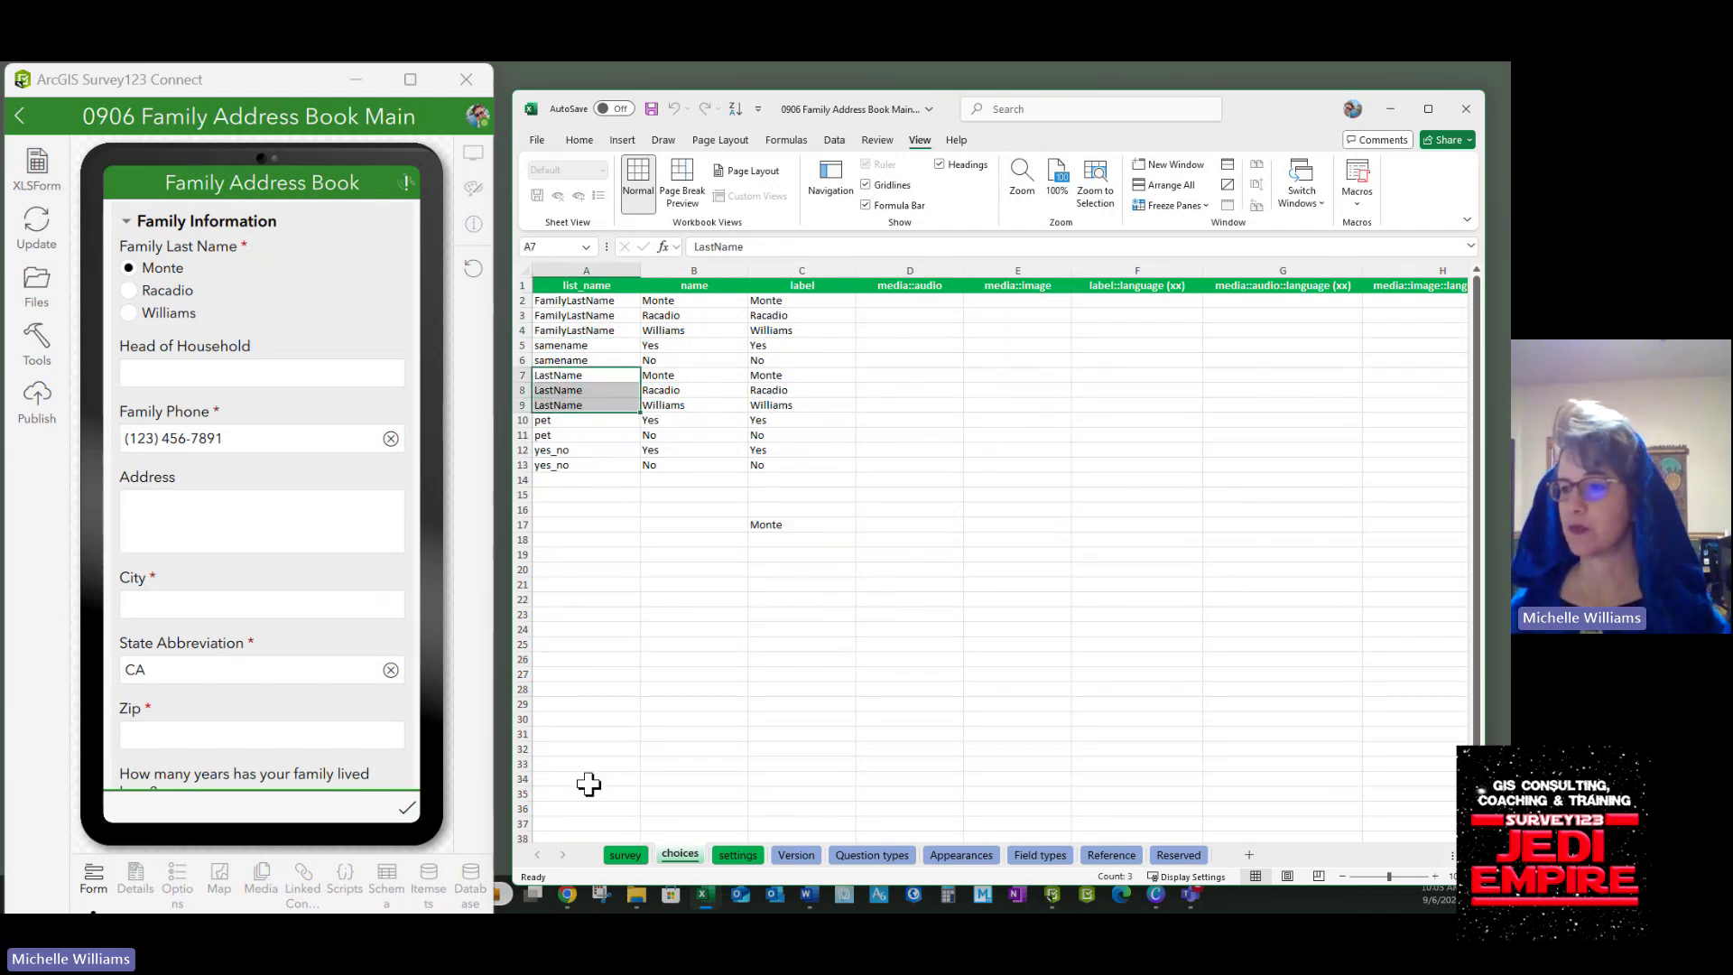
click(623, 855)
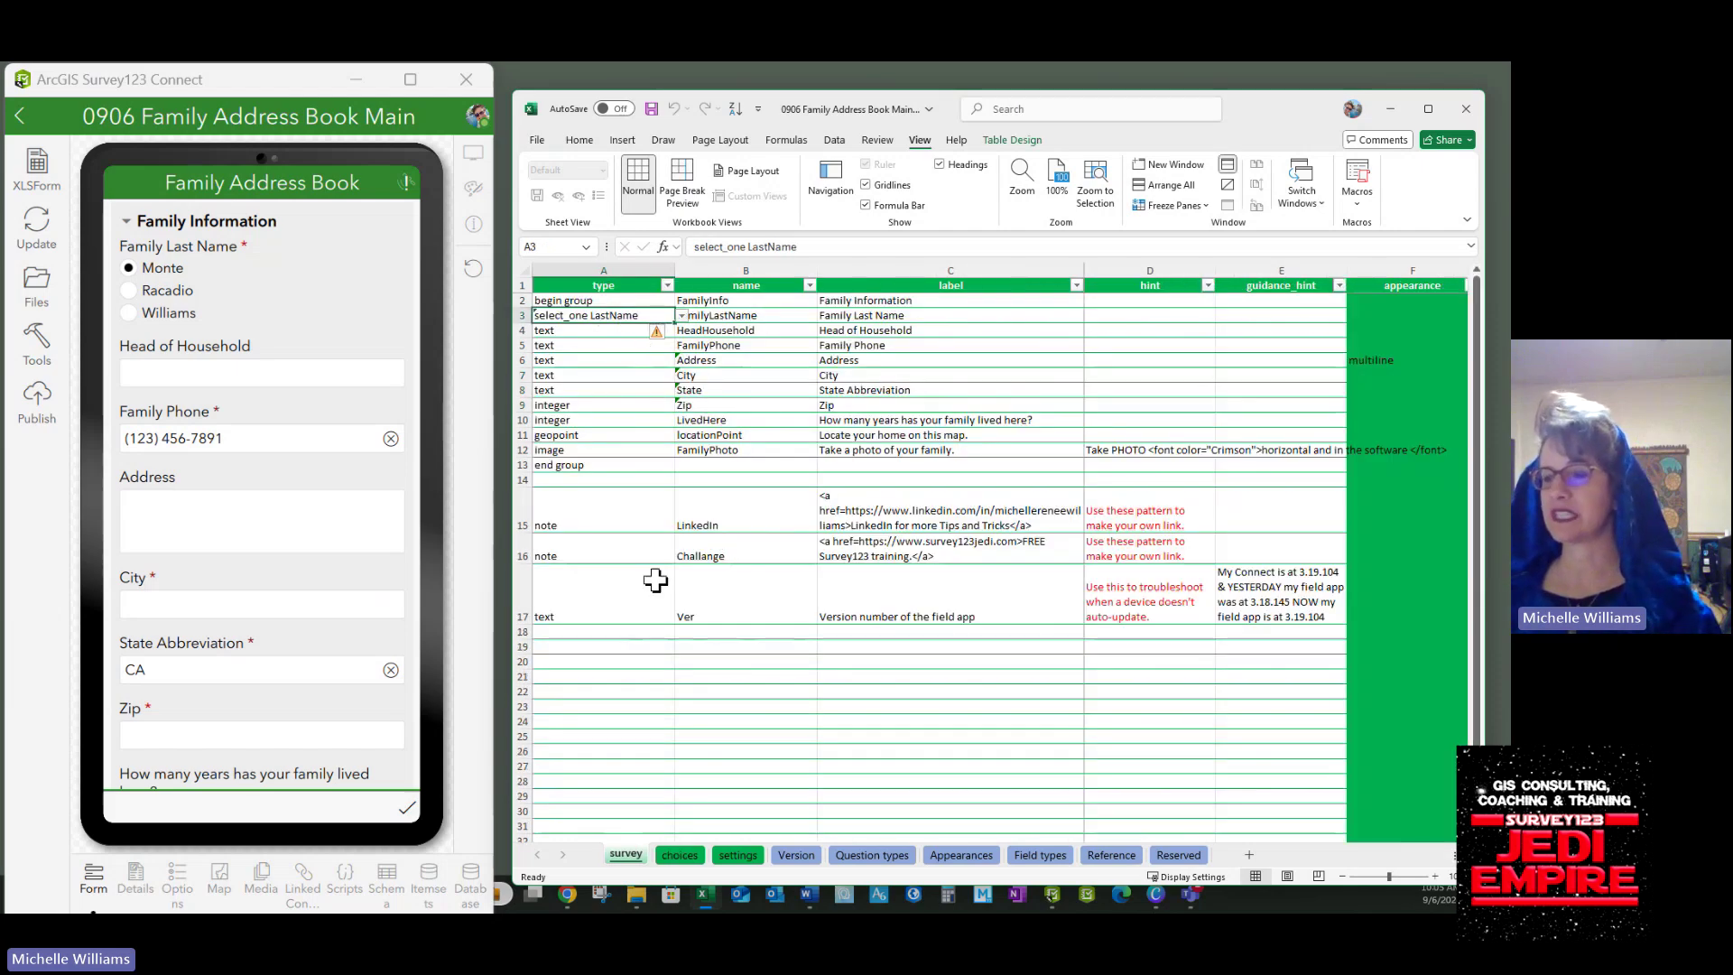
click(686, 857)
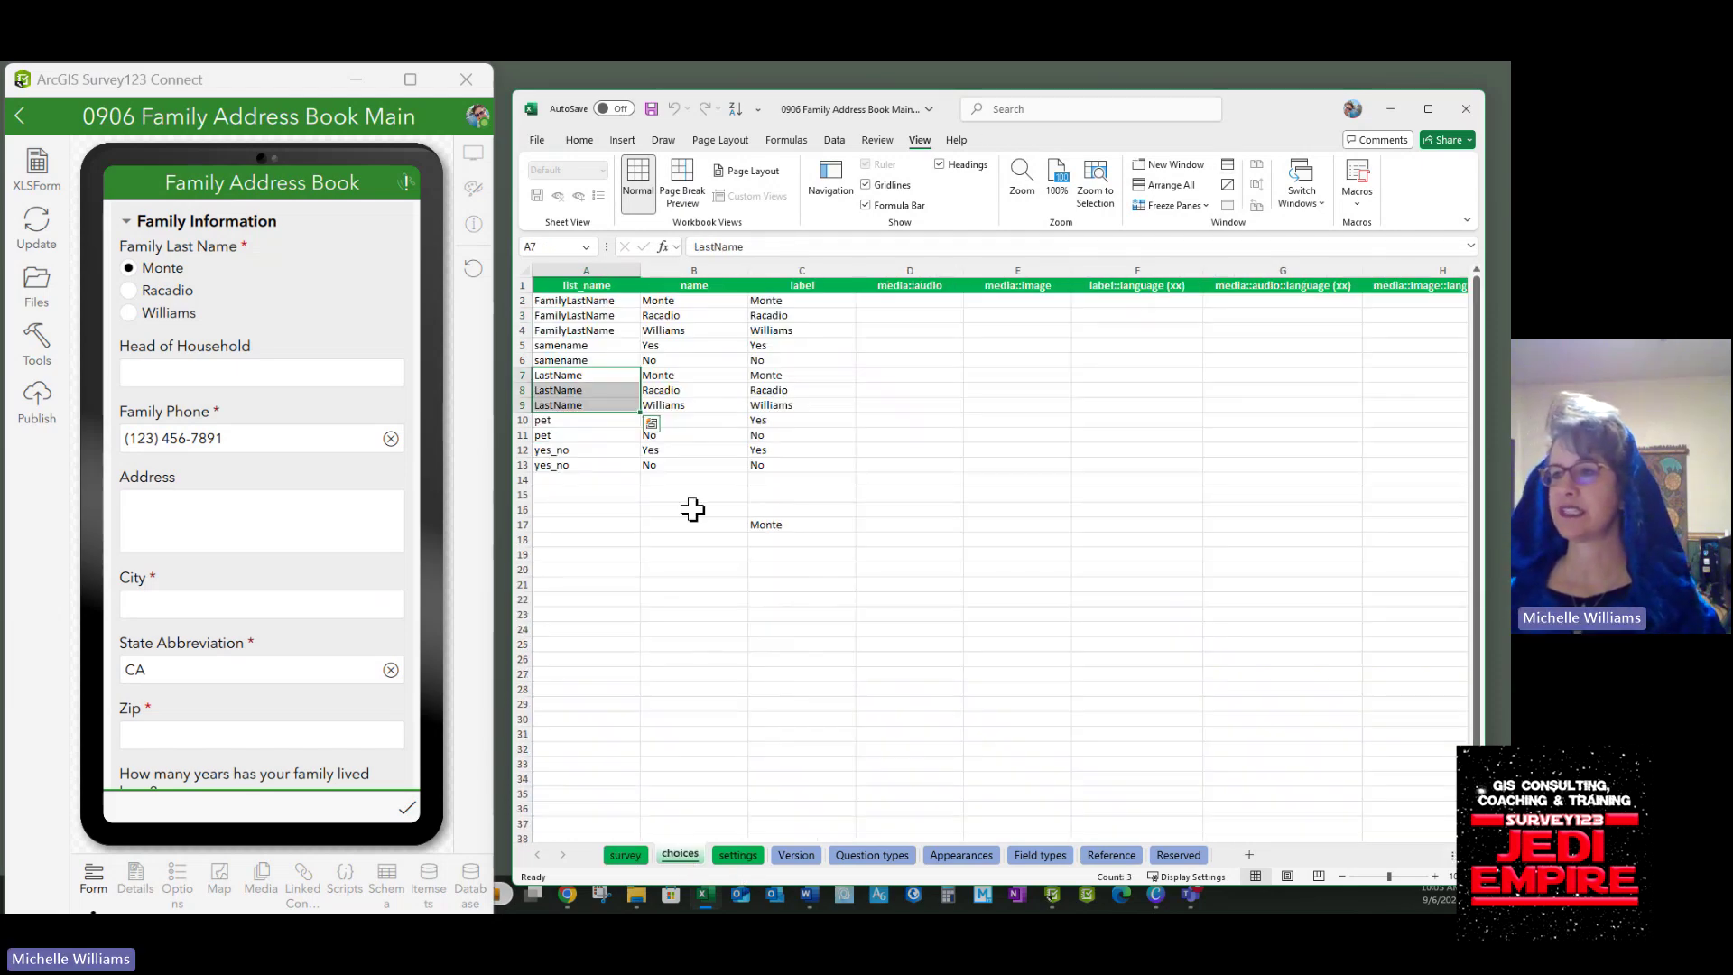
drag(616, 376, 776, 397)
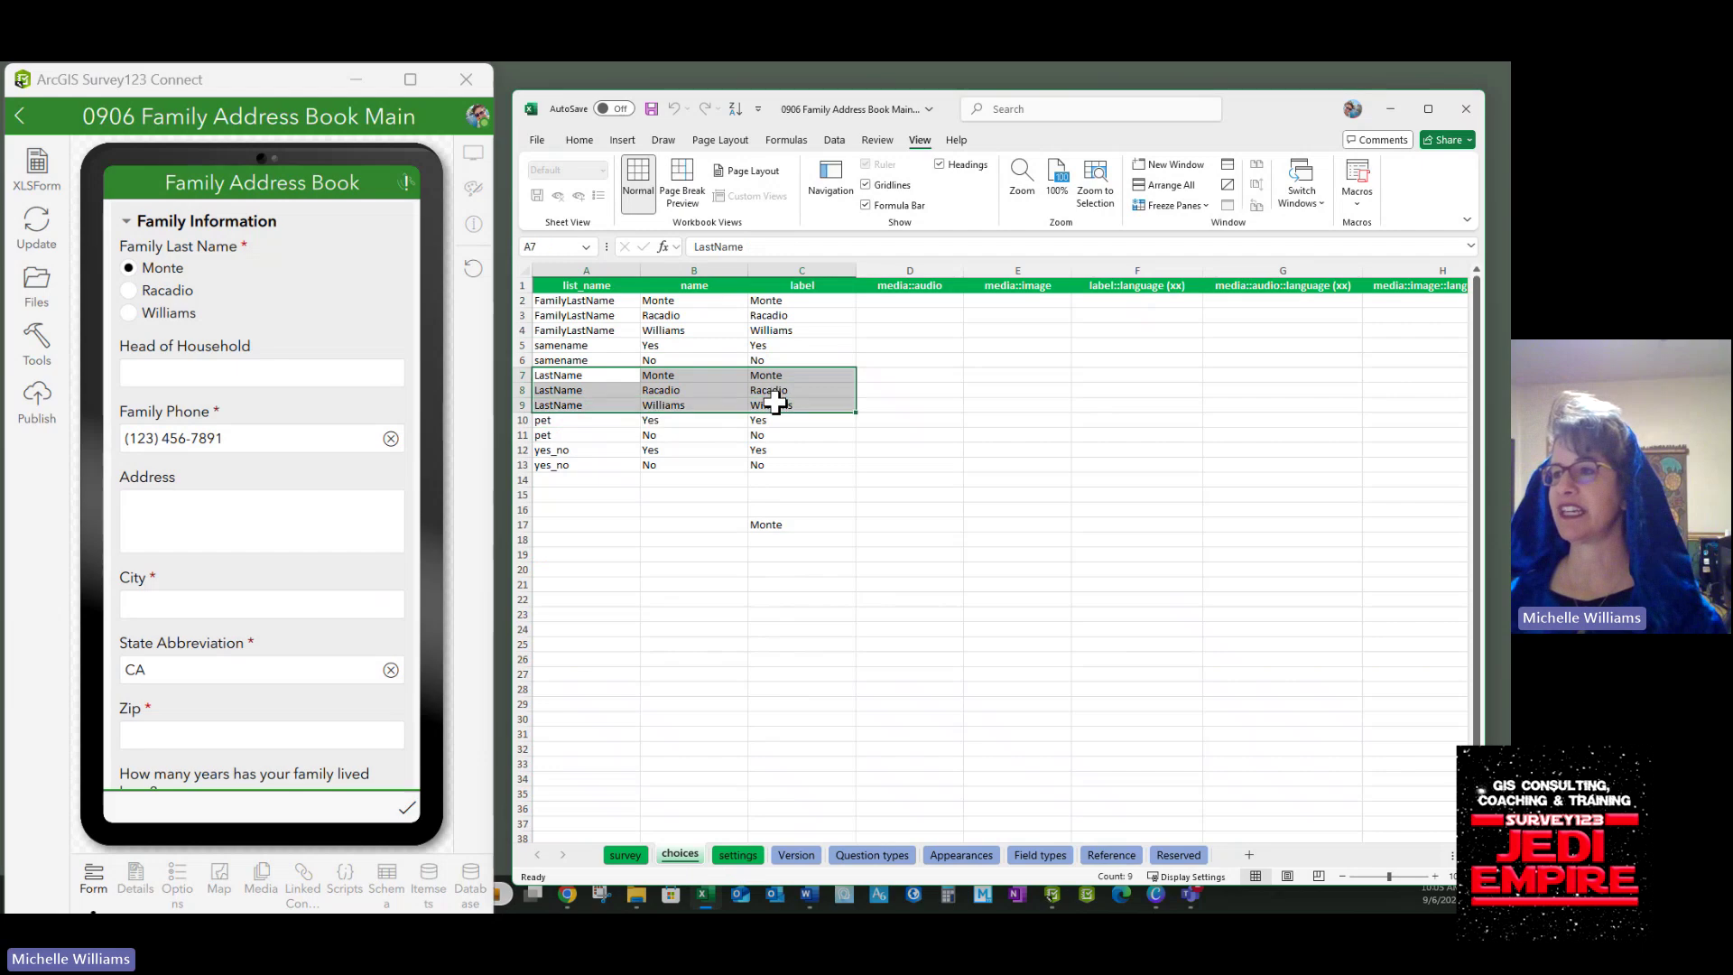
key(ctrl+Page_Up)
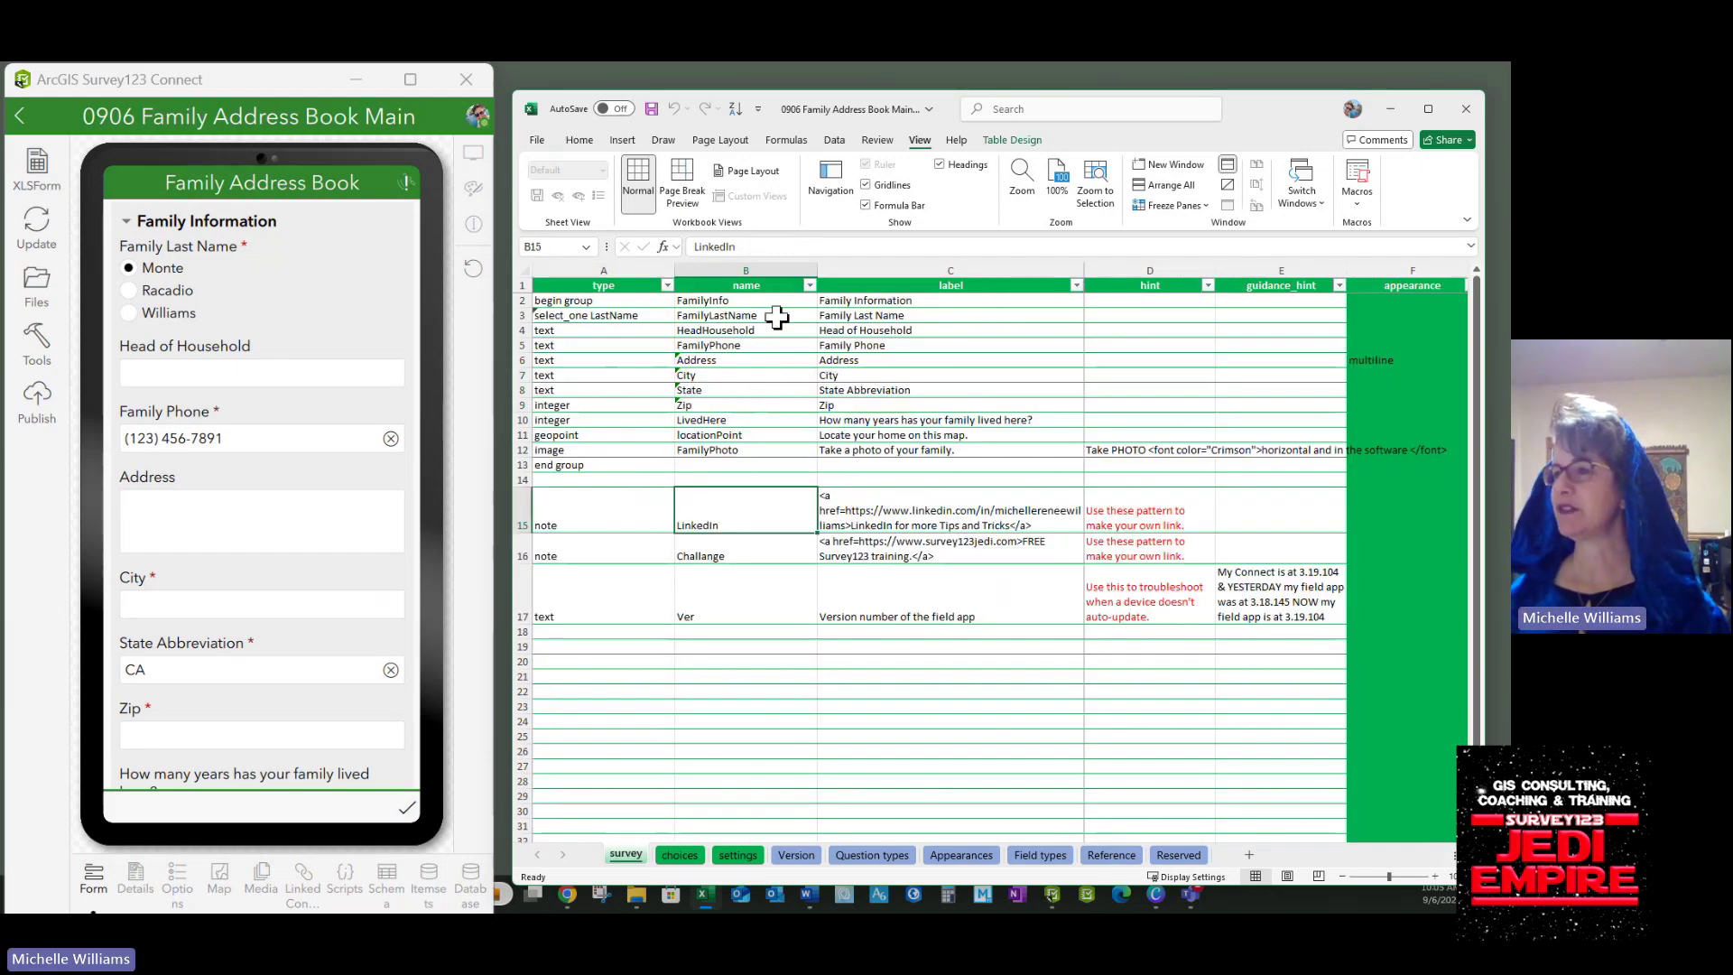
click(592, 334)
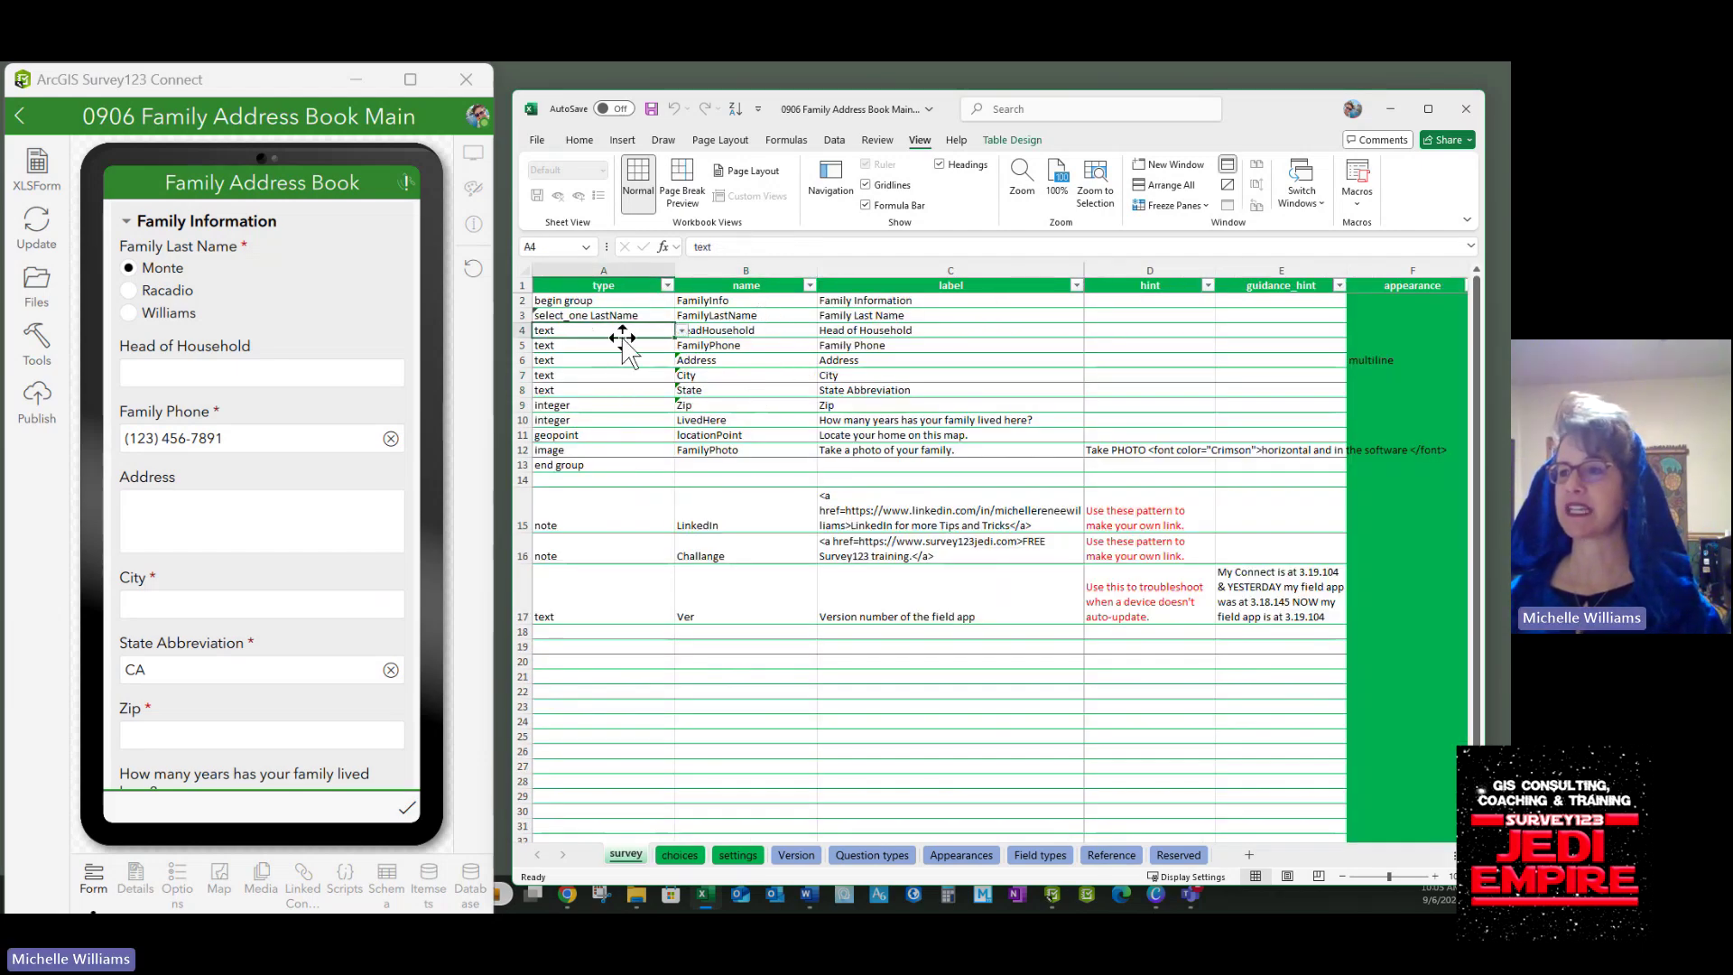
drag(623, 338, 620, 390)
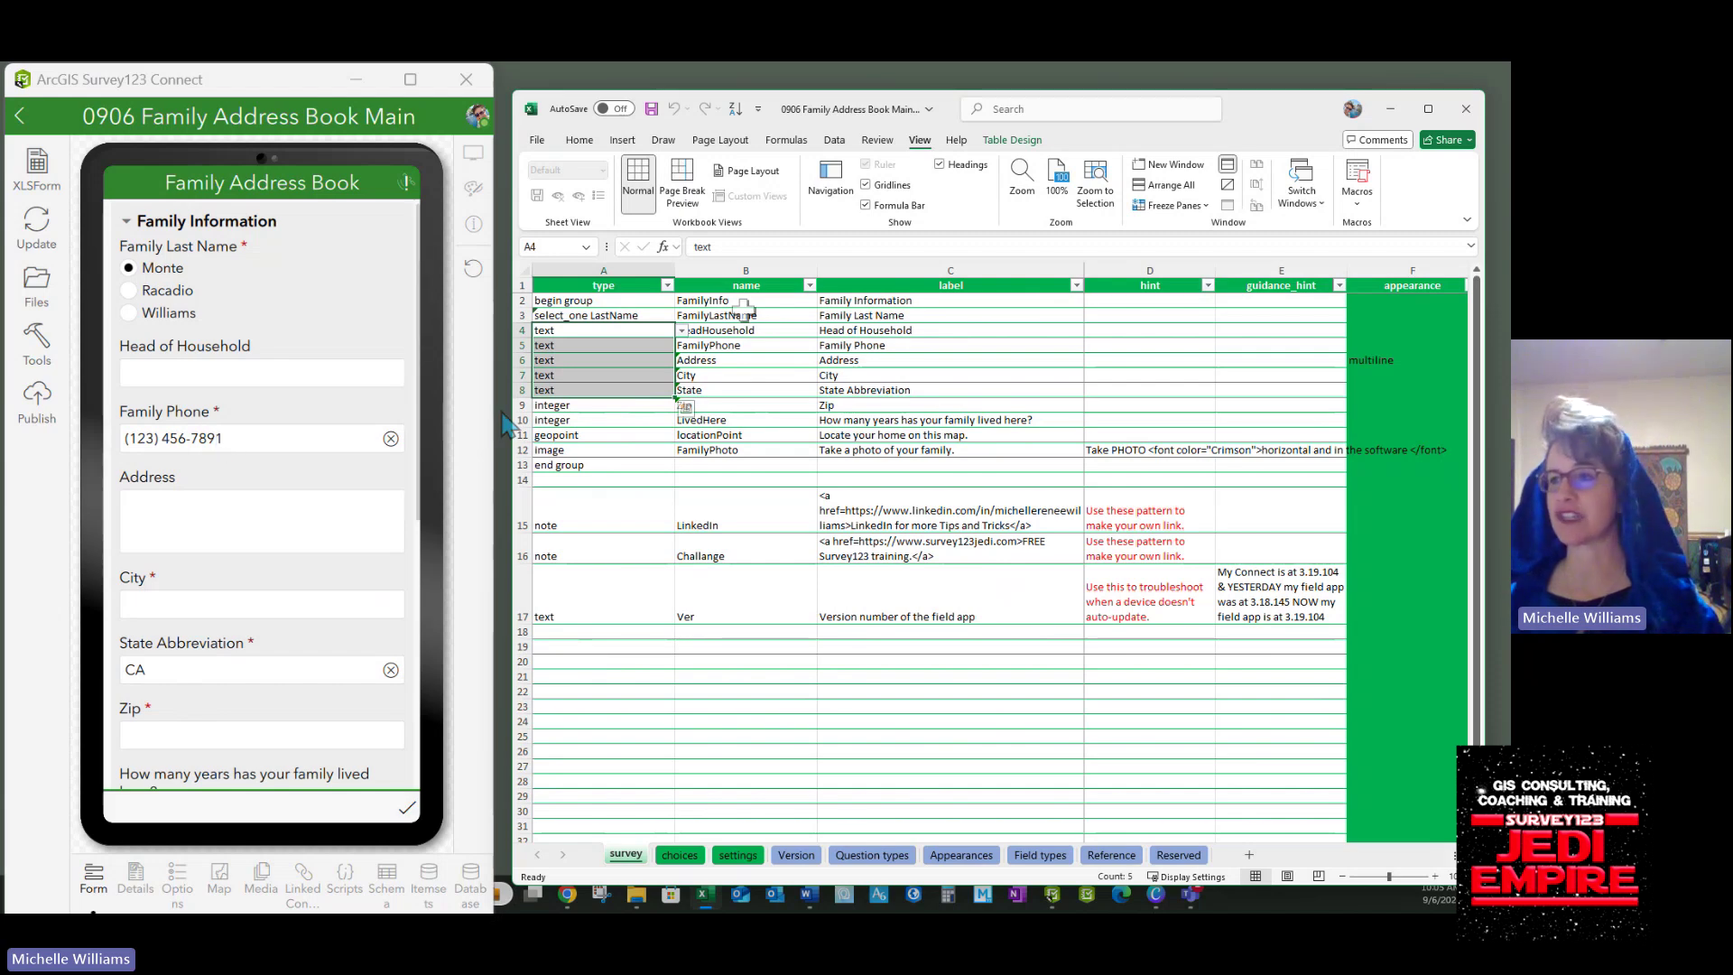
Set the required value of the FamilyPhone question to yes.
click(731, 346)
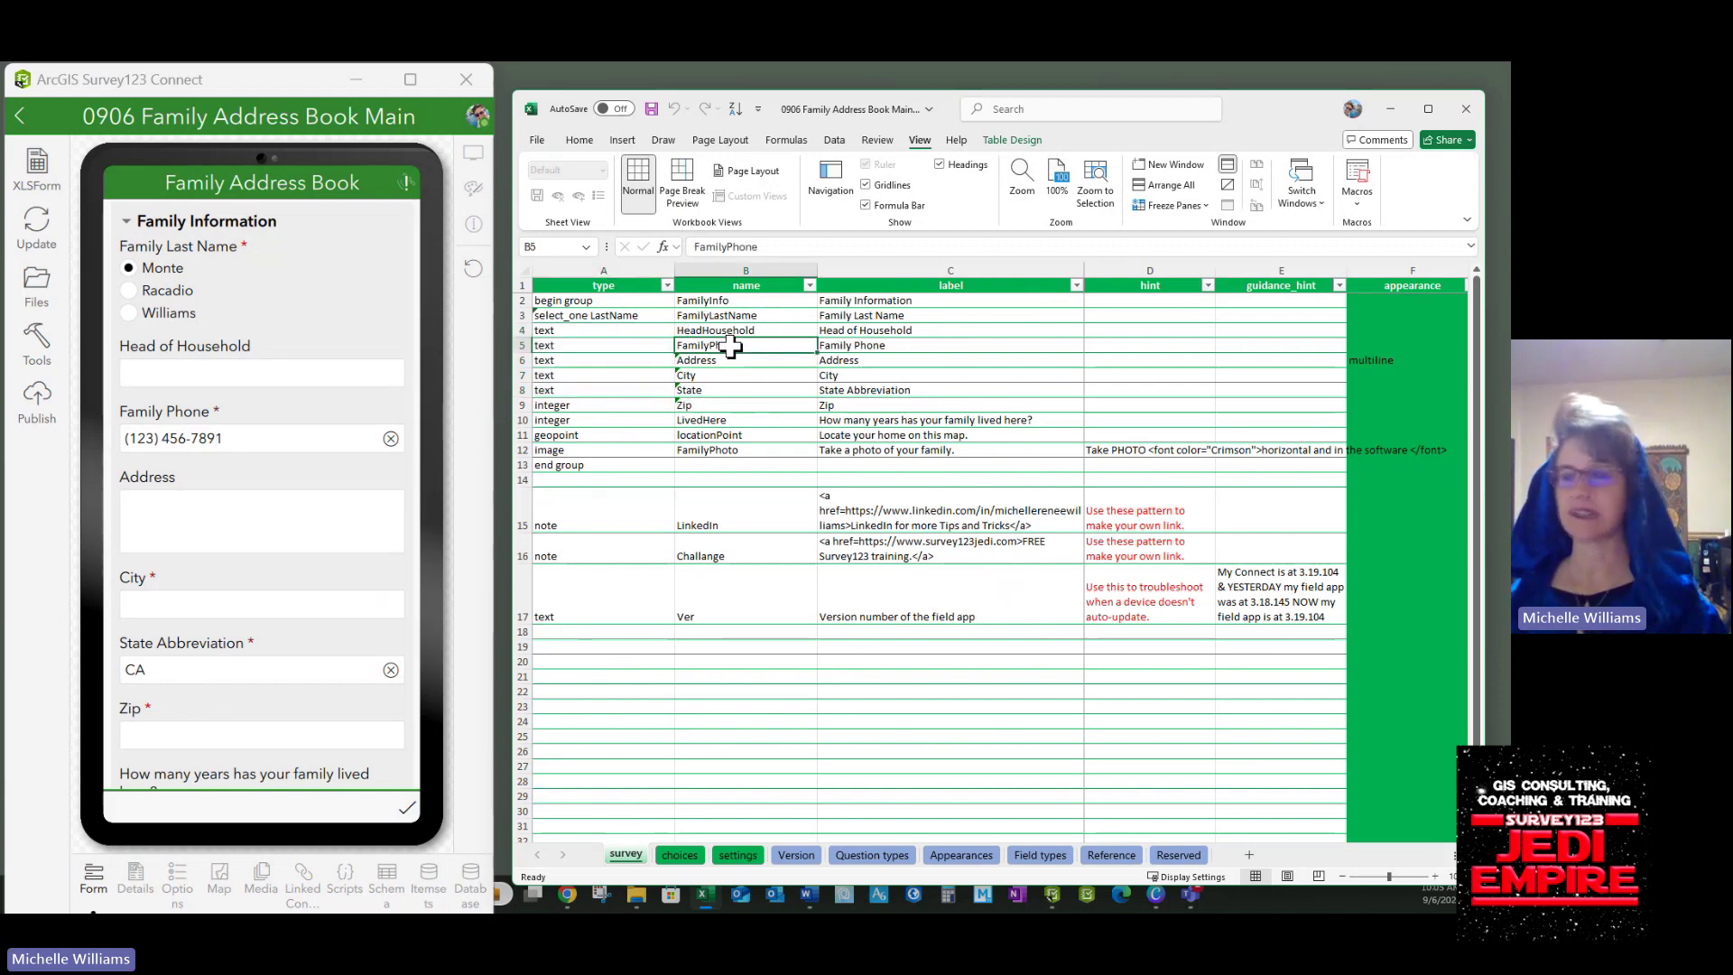
key(Right)
key(Right)
key(Right)
key(Right)
key(Right)
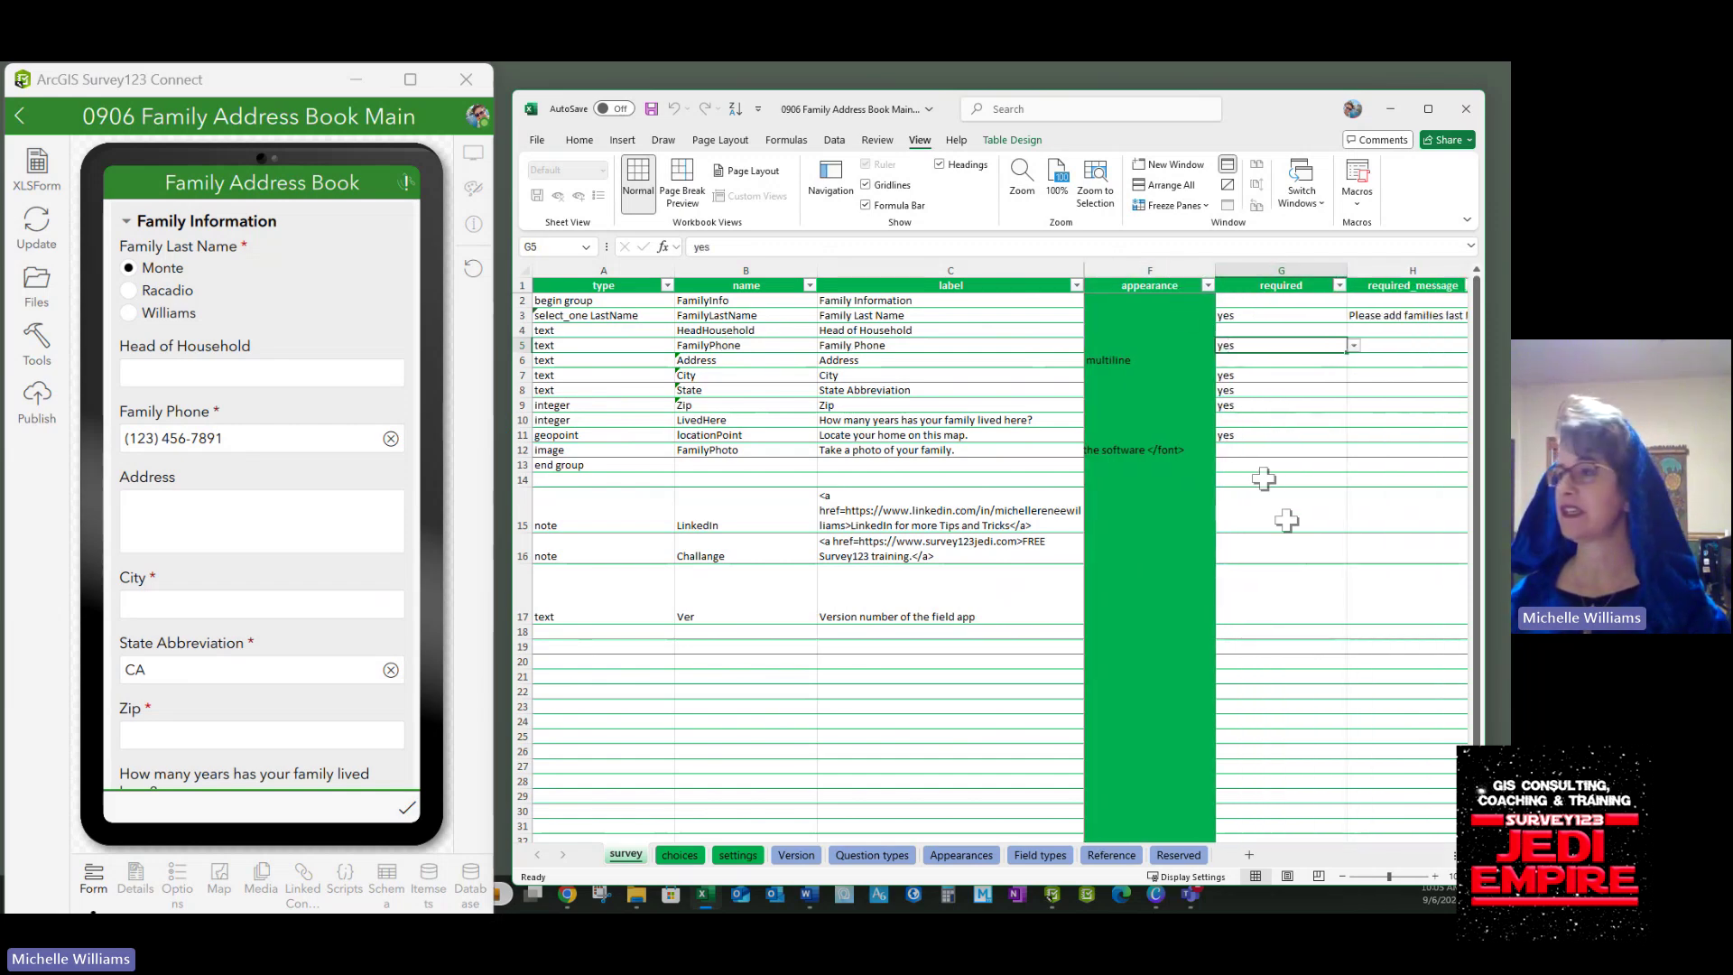
click(1353, 345)
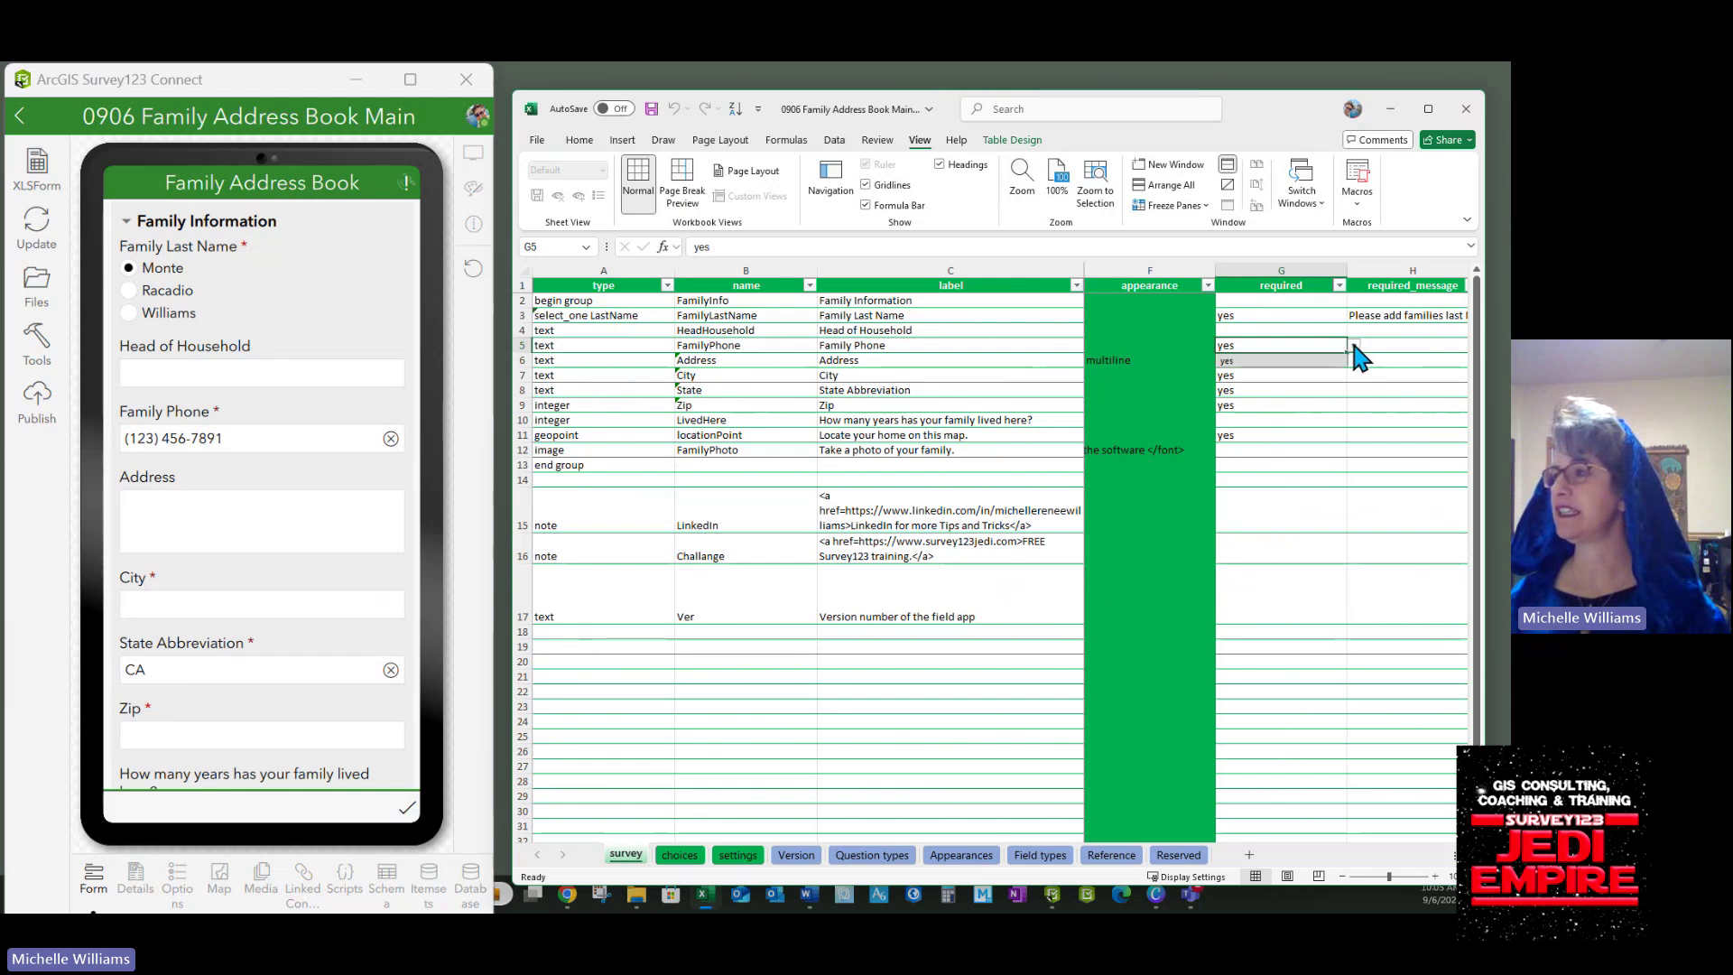
click(1286, 362)
click(1277, 422)
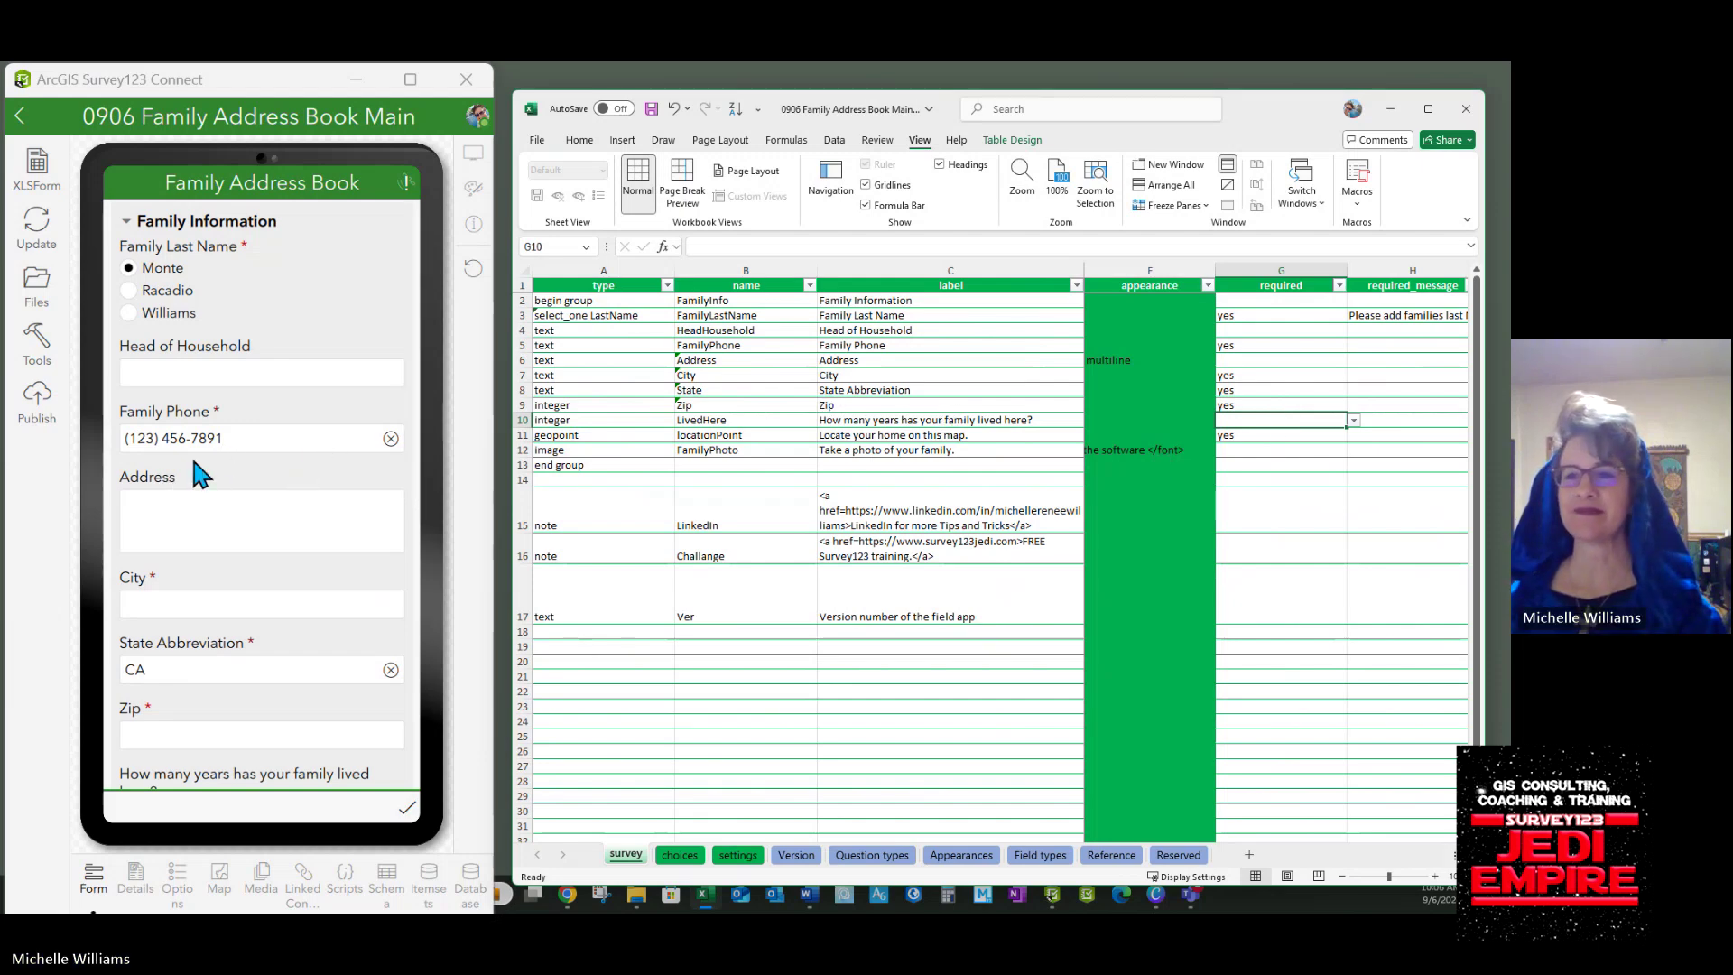
Re-enter the flagged names Address, City, State and Zip in rows 6 to 9 of the name column.
scroll(199, 545, down, 3)
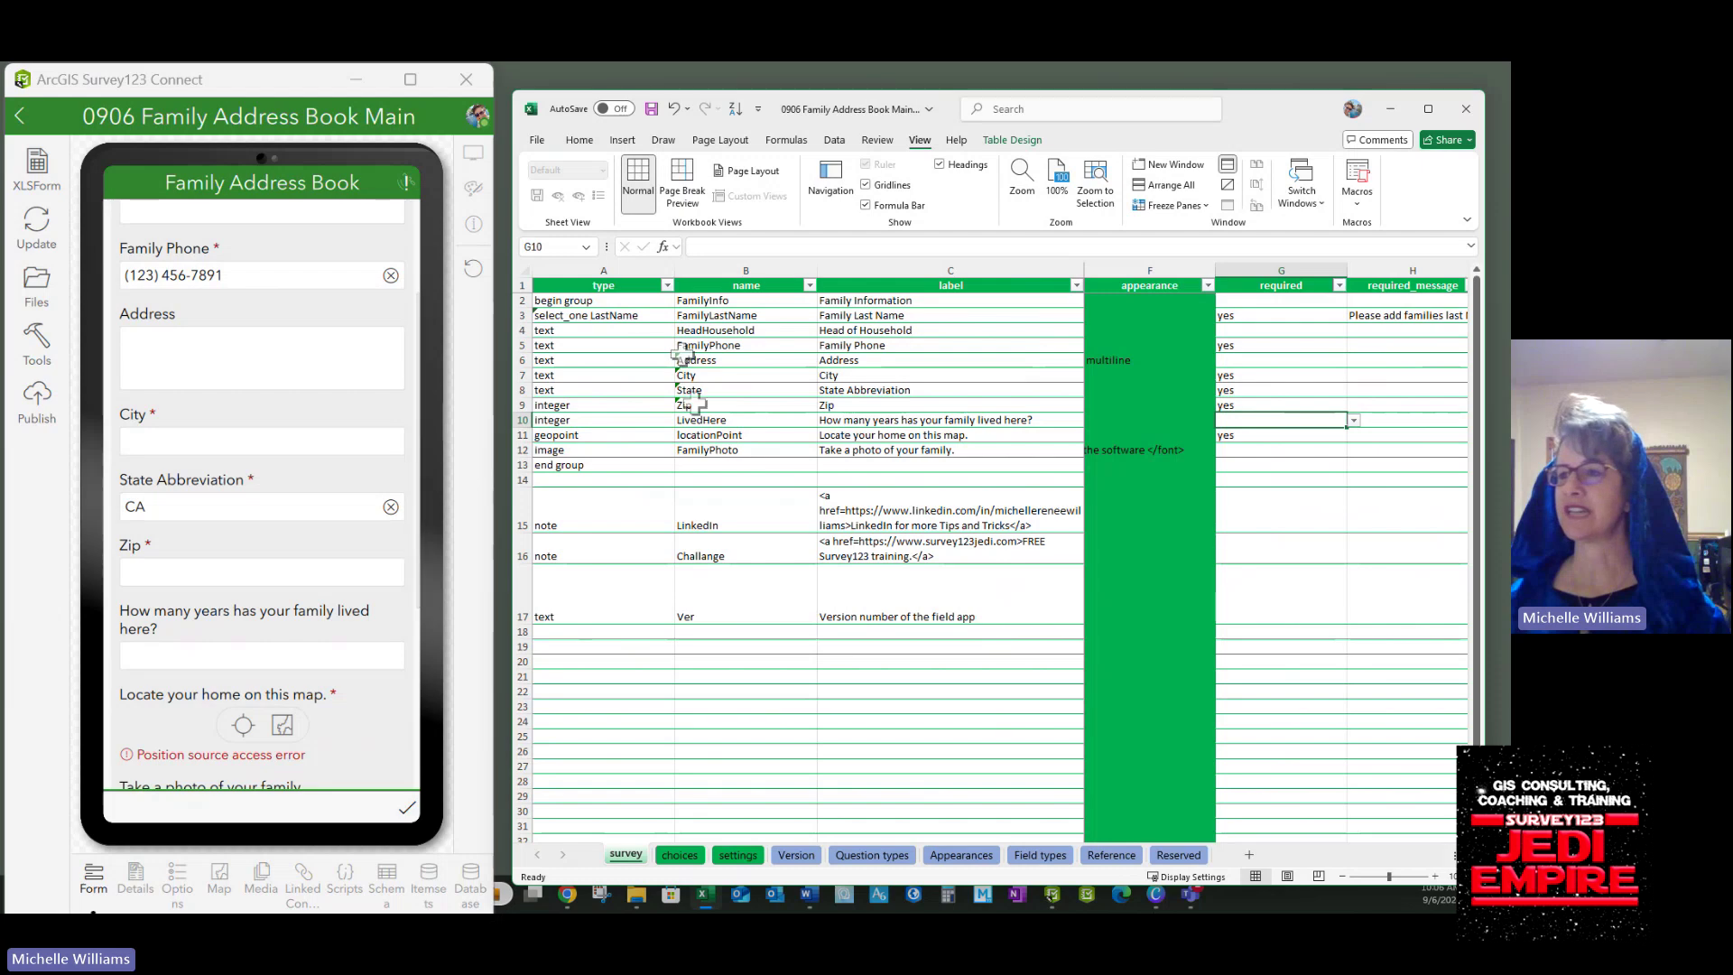
click(734, 360)
double_click(734, 360)
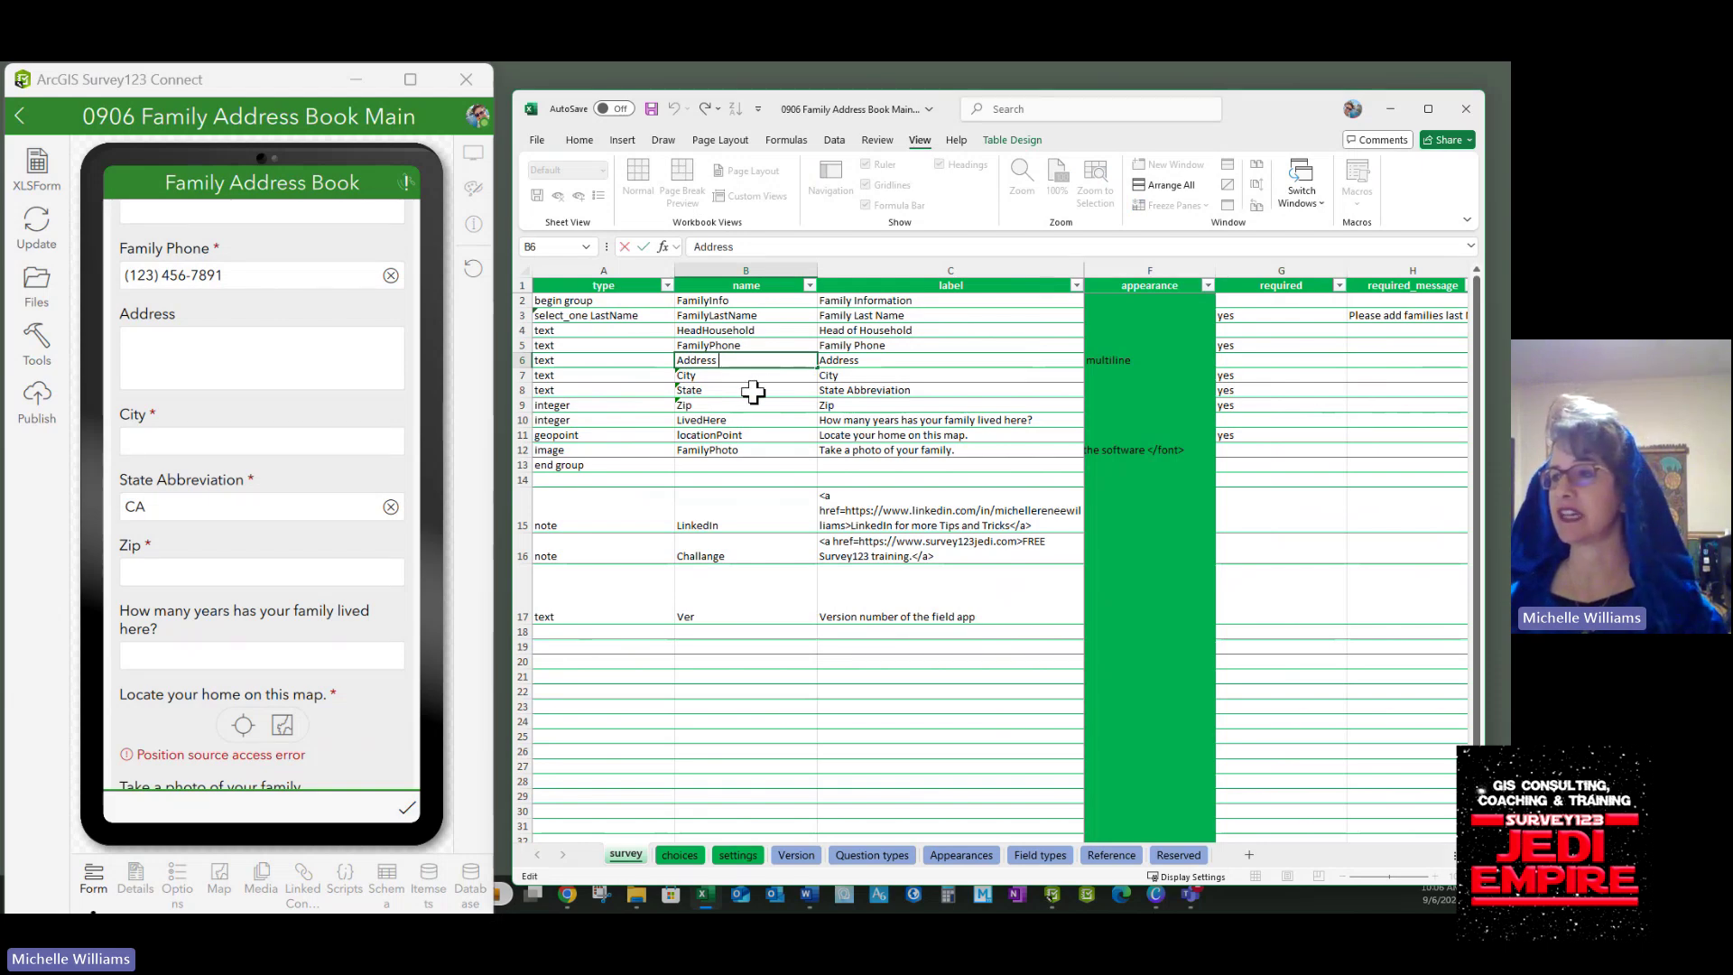
click(735, 373)
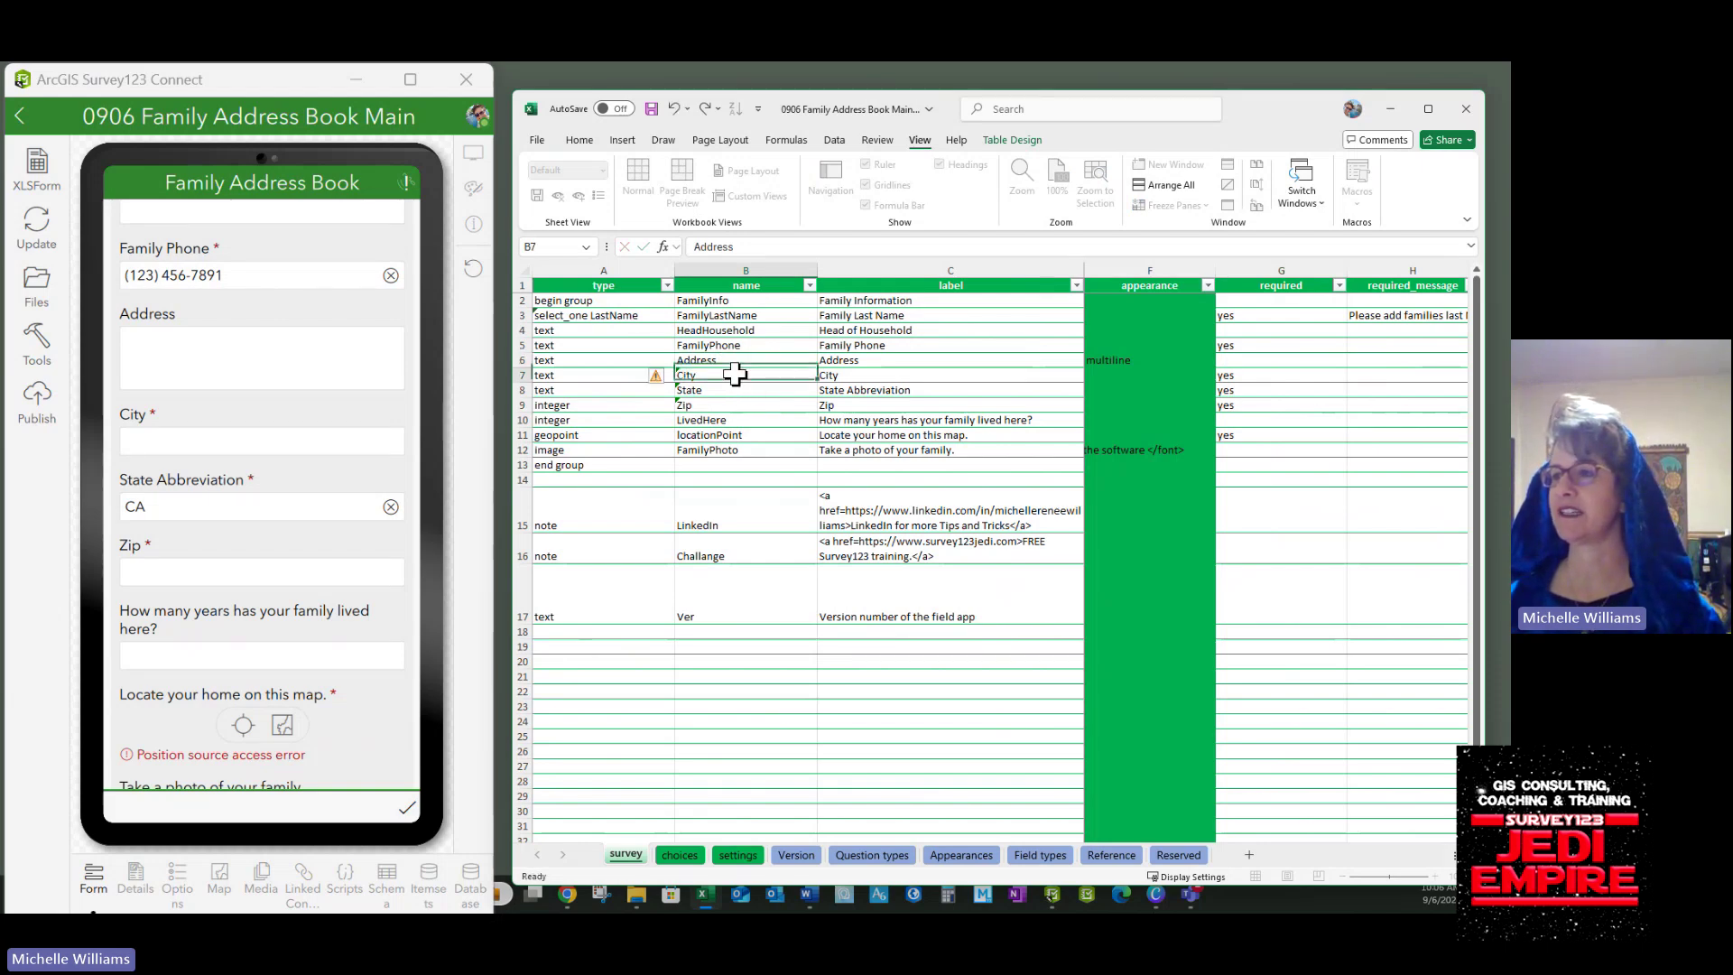
double_click(733, 375)
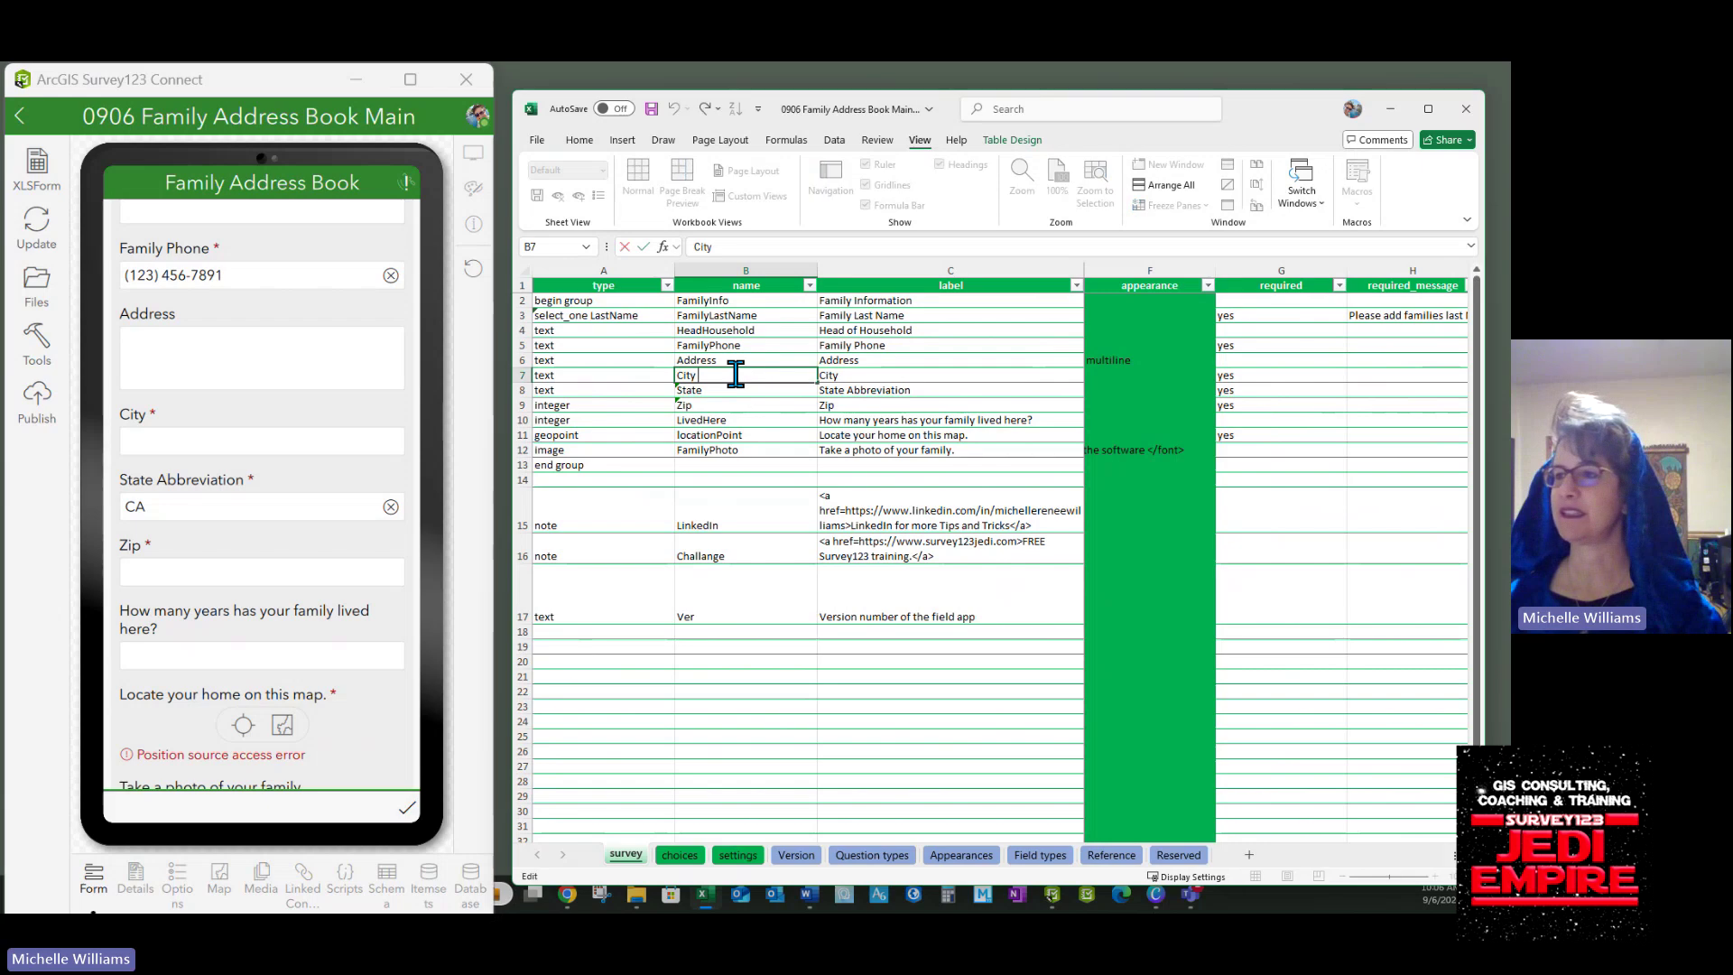
click(728, 388)
double_click(728, 389)
key(Return)
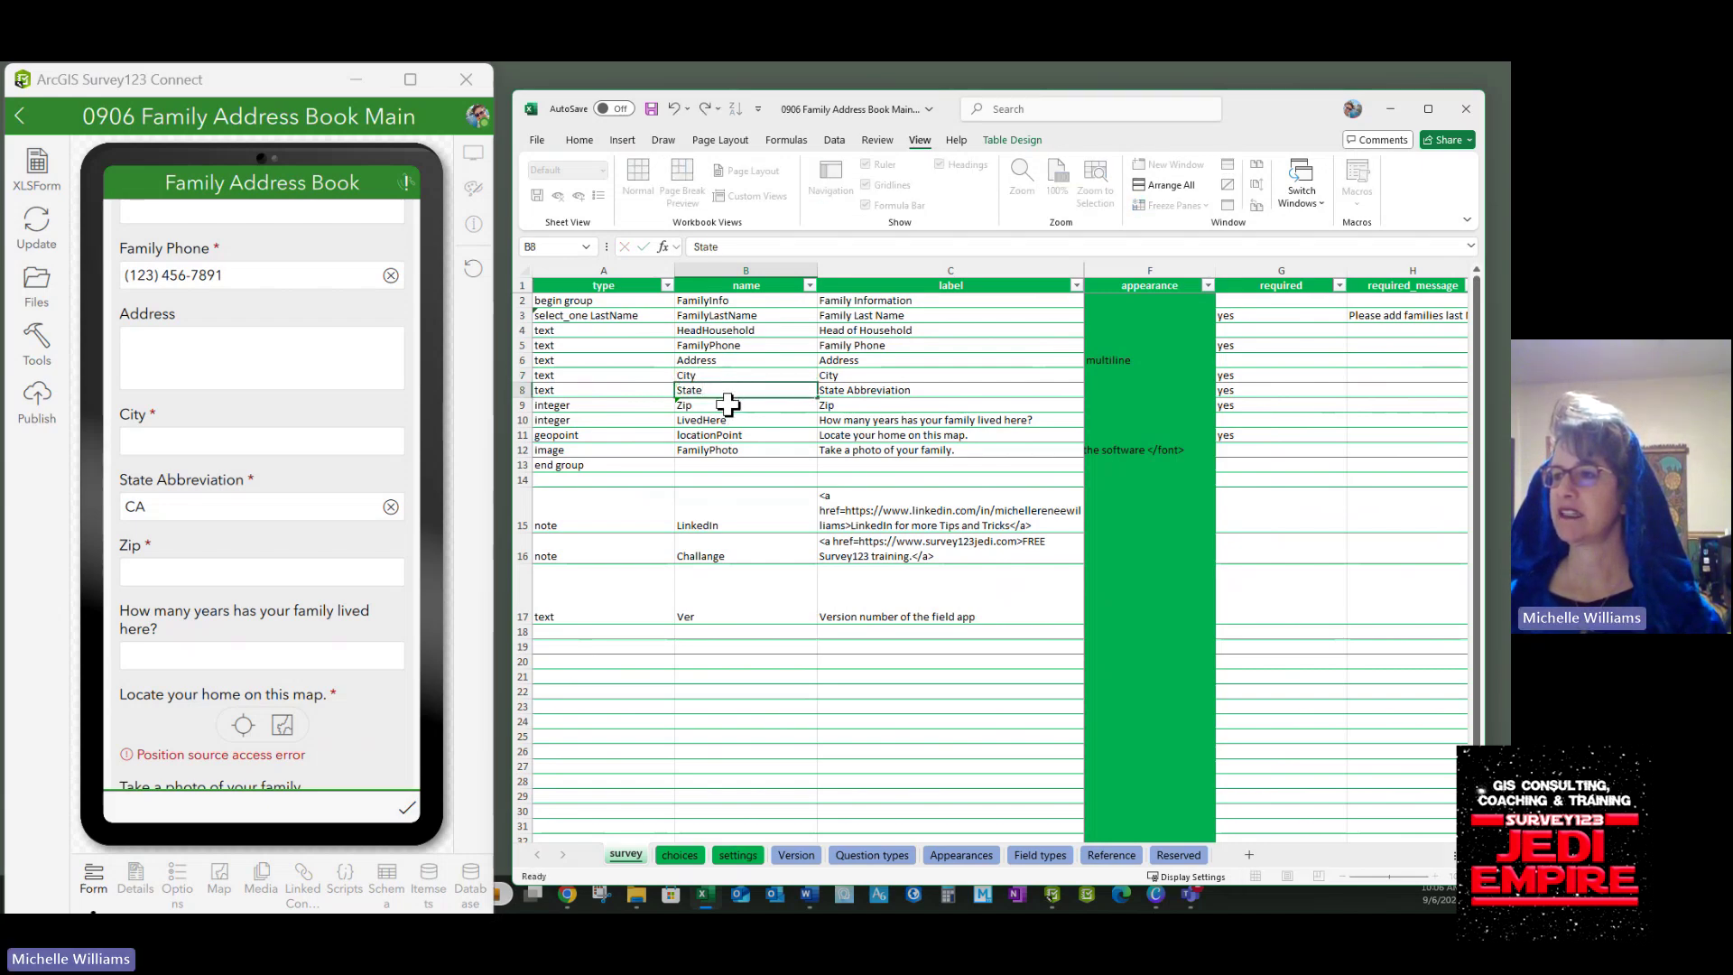
click(675, 556)
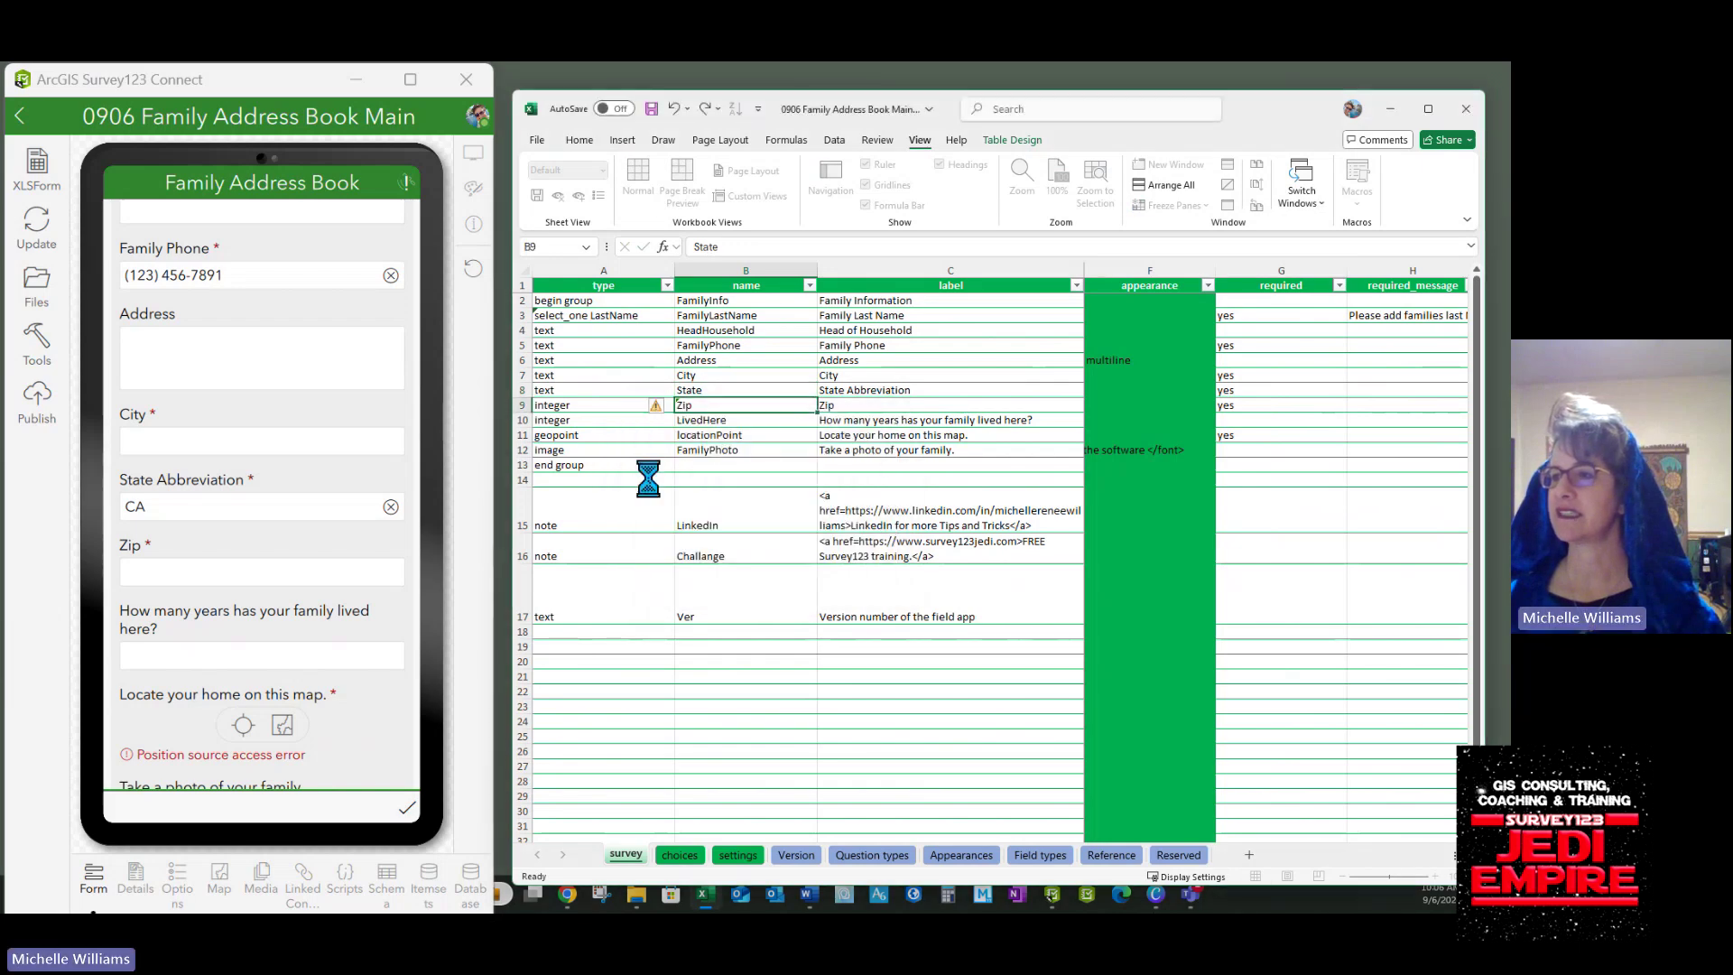
double_click(720, 405)
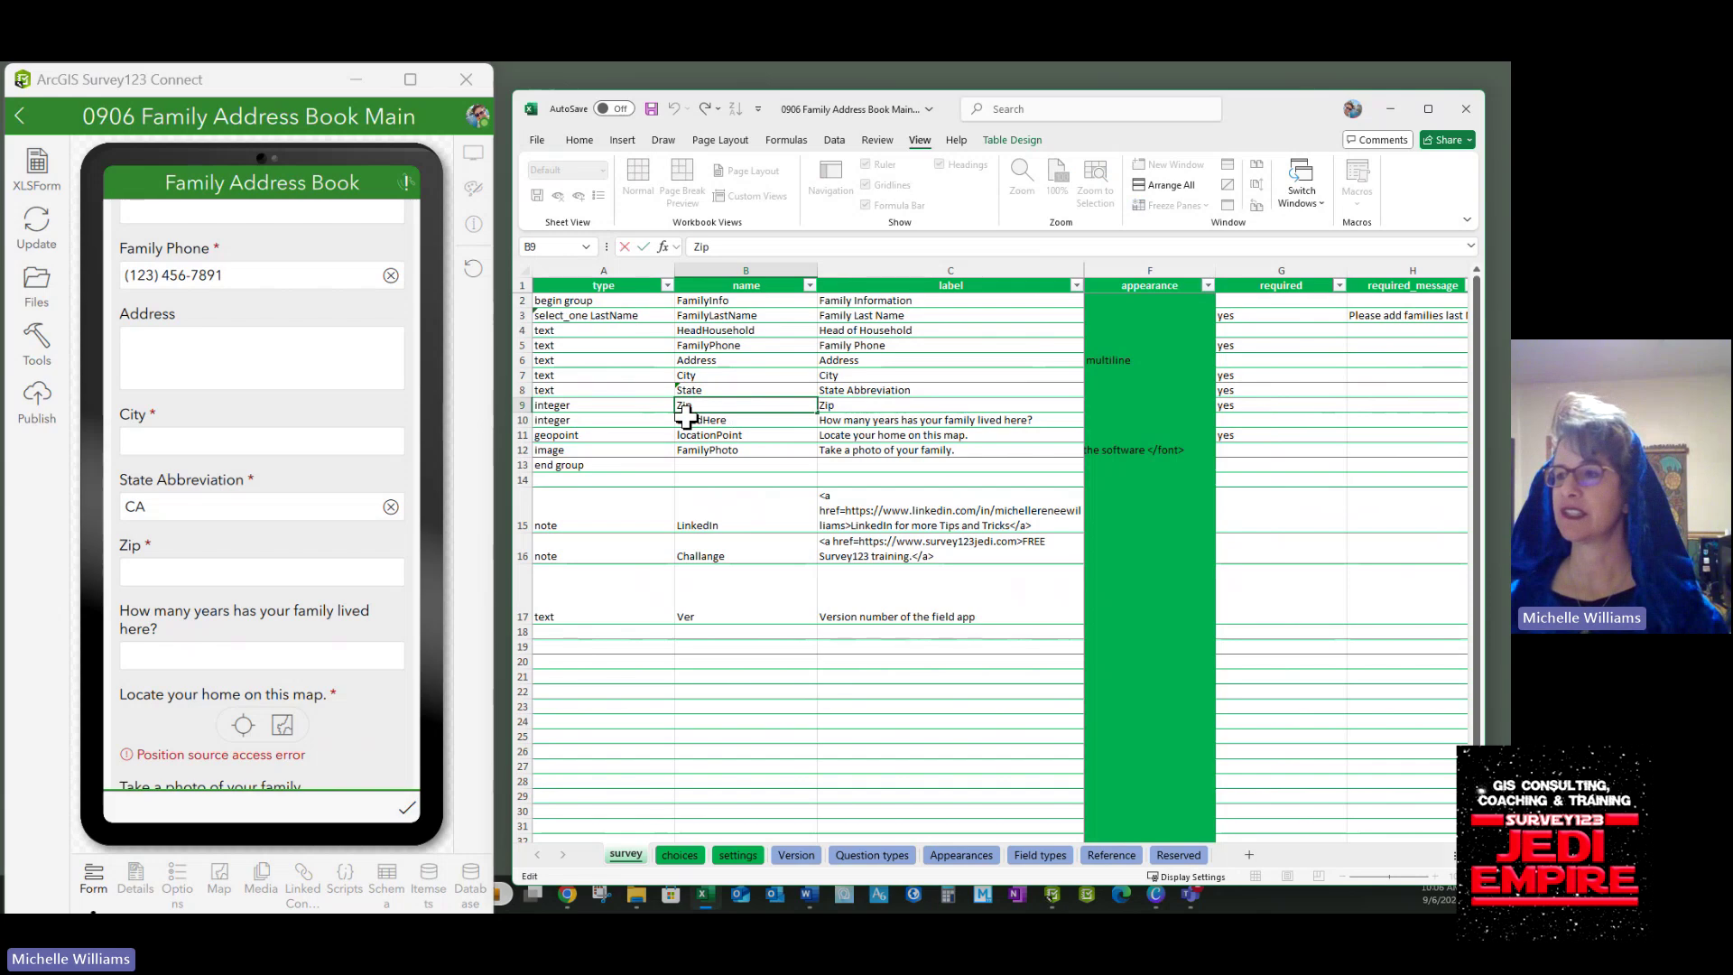
click(710, 422)
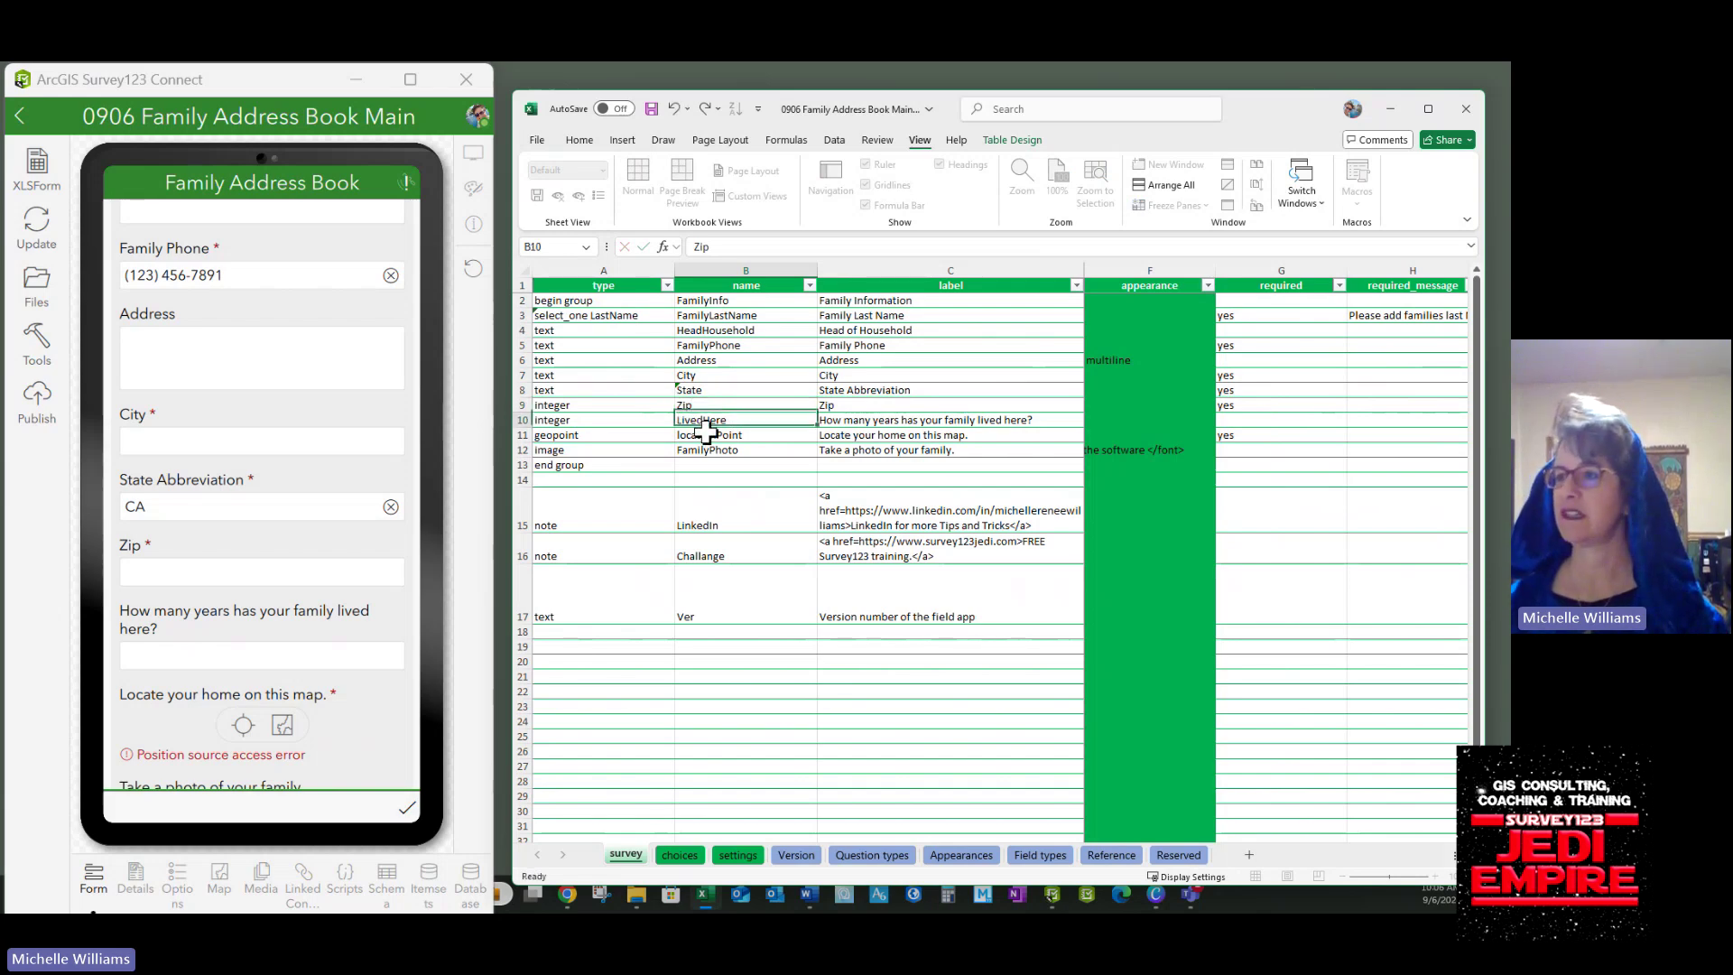
Rename the State Abbreviation question's name as State_ in cell B8.
click(716, 388)
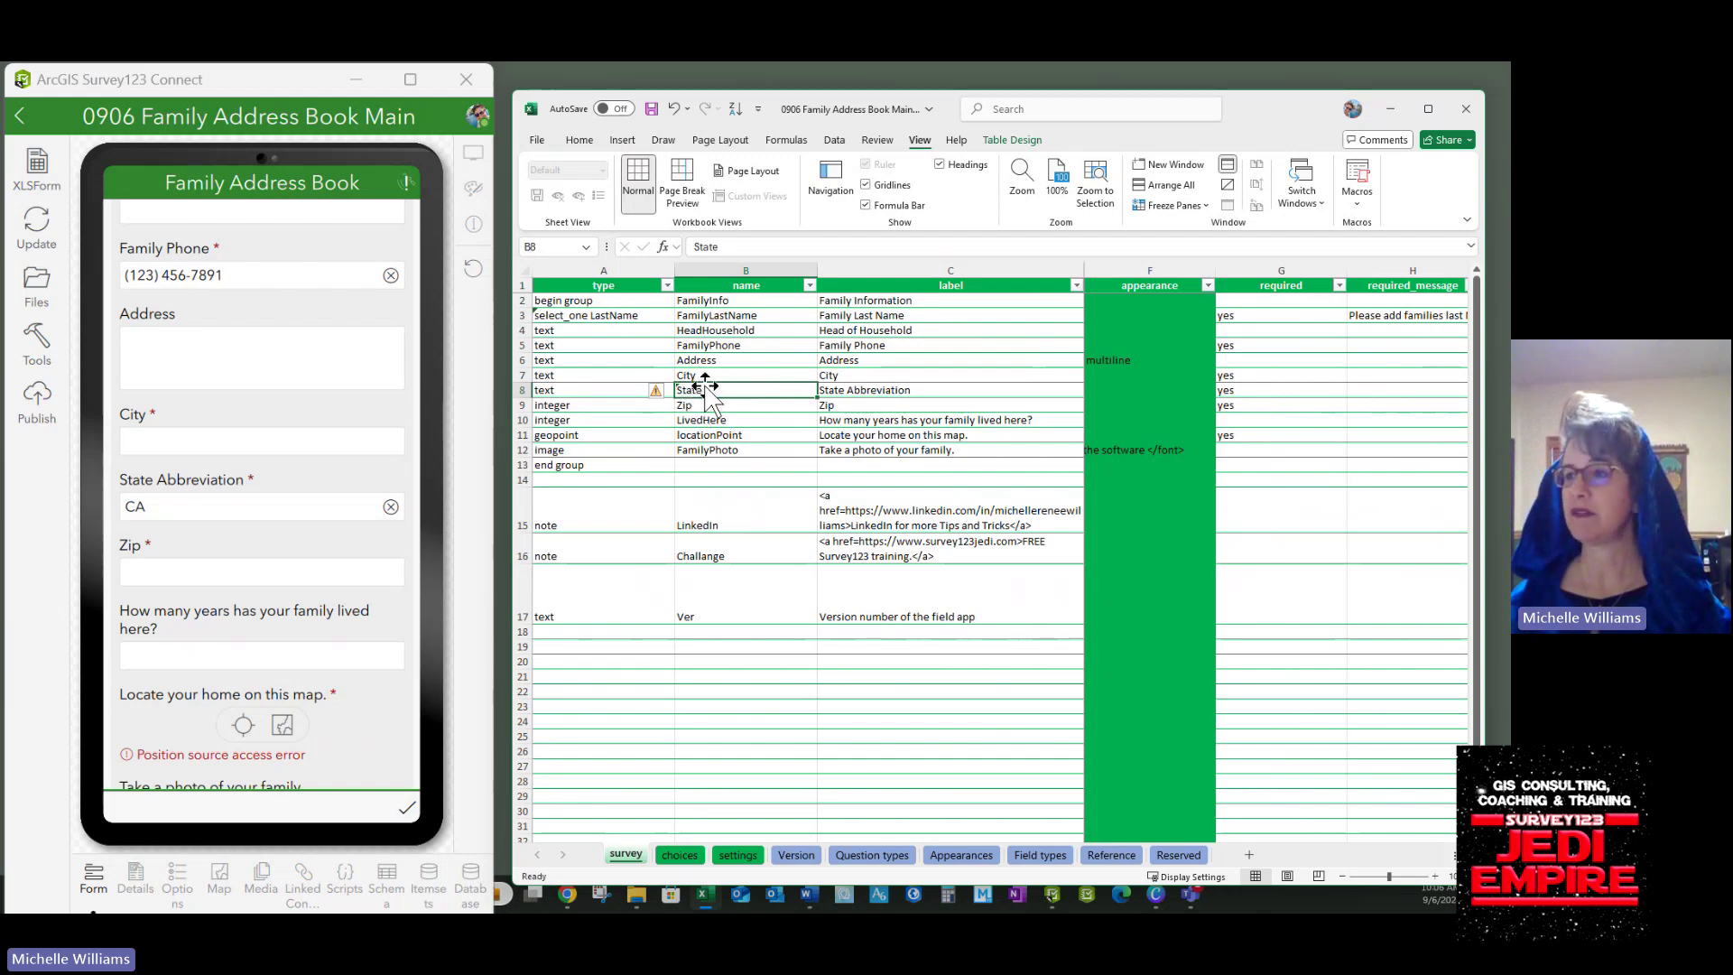
double_click(705, 390)
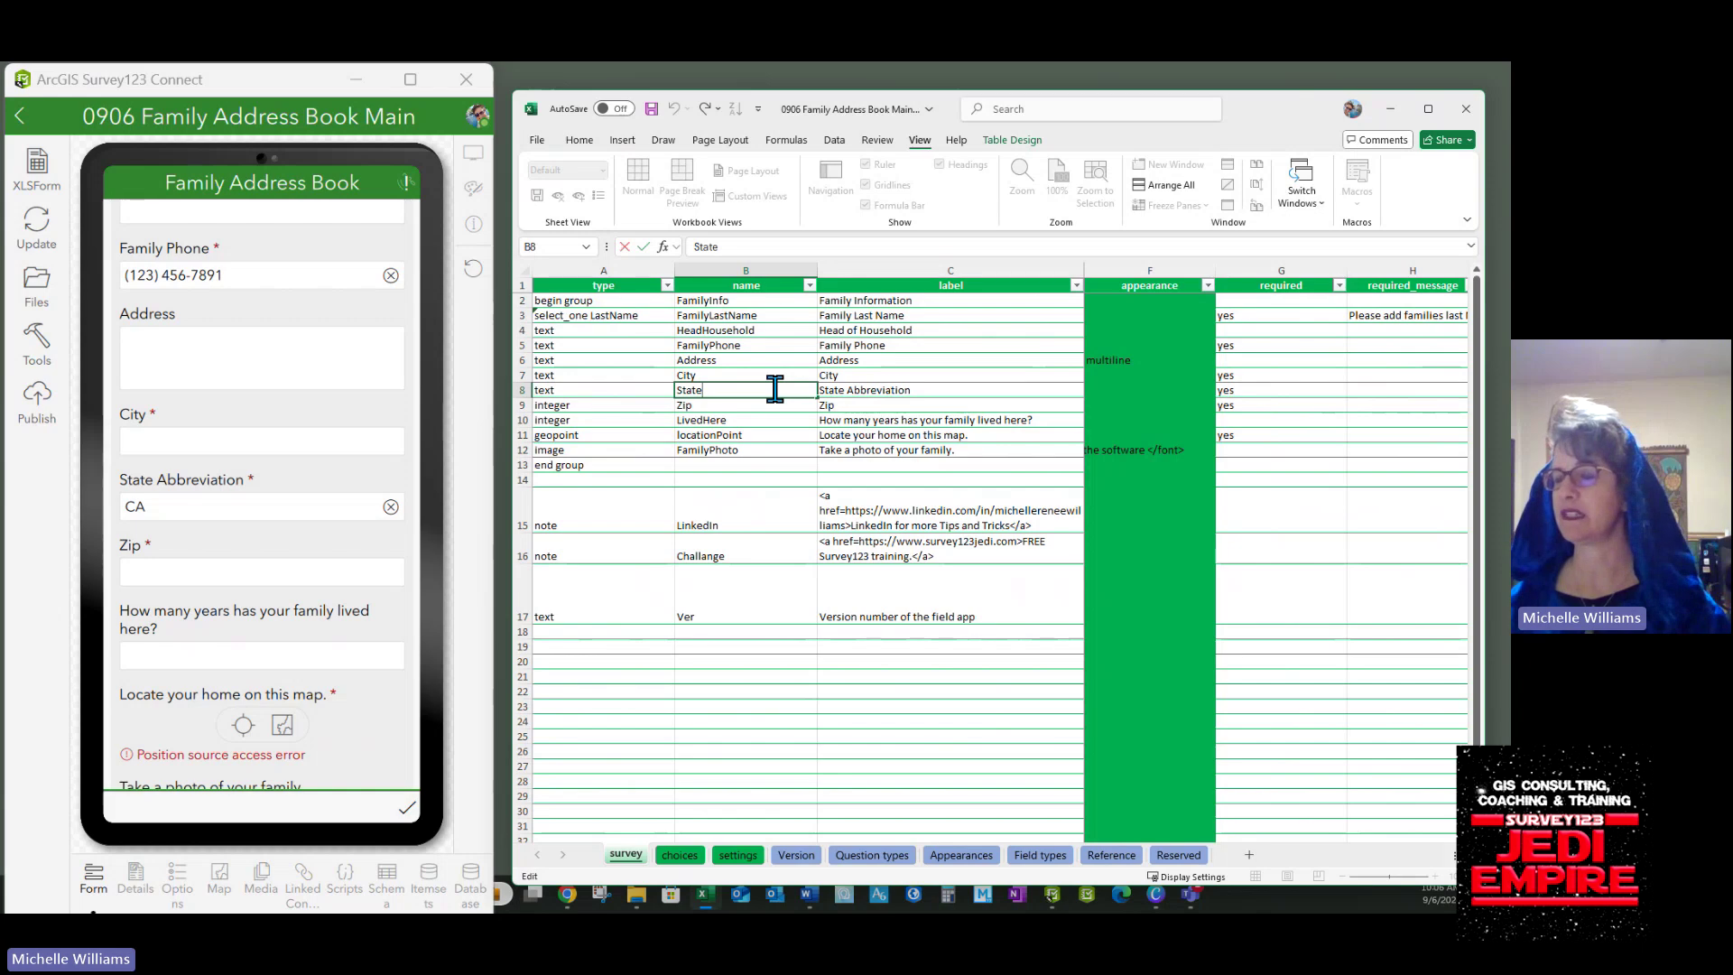
text(_)
click(740, 434)
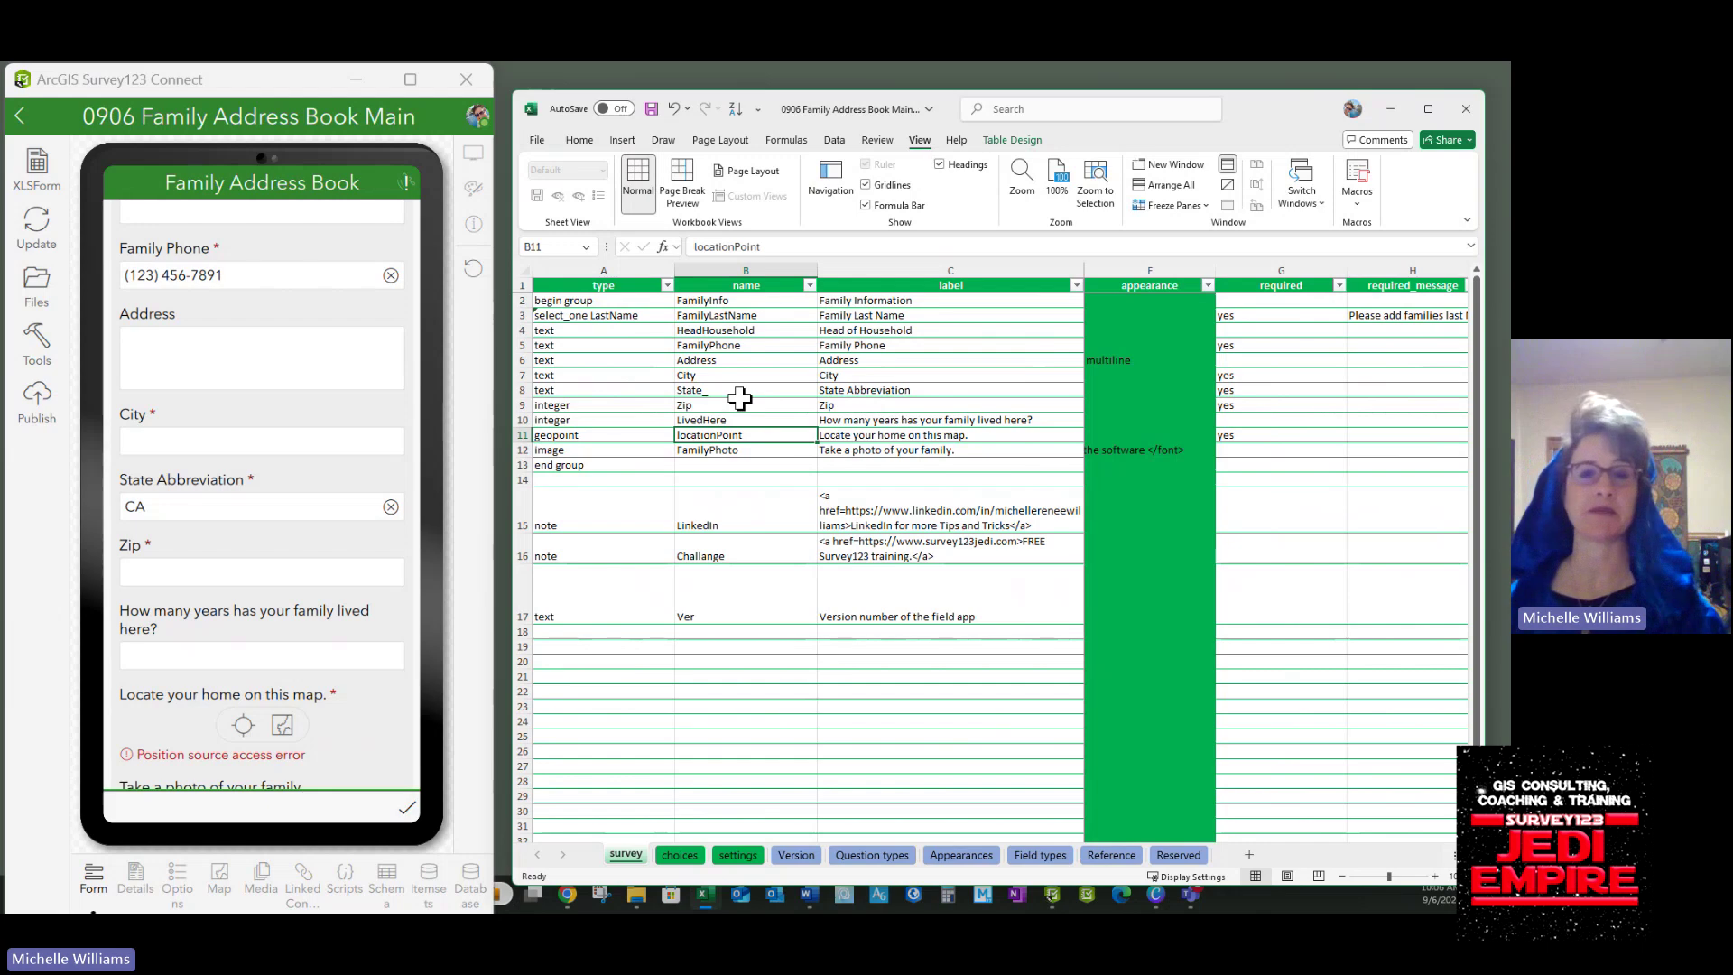
click(722, 513)
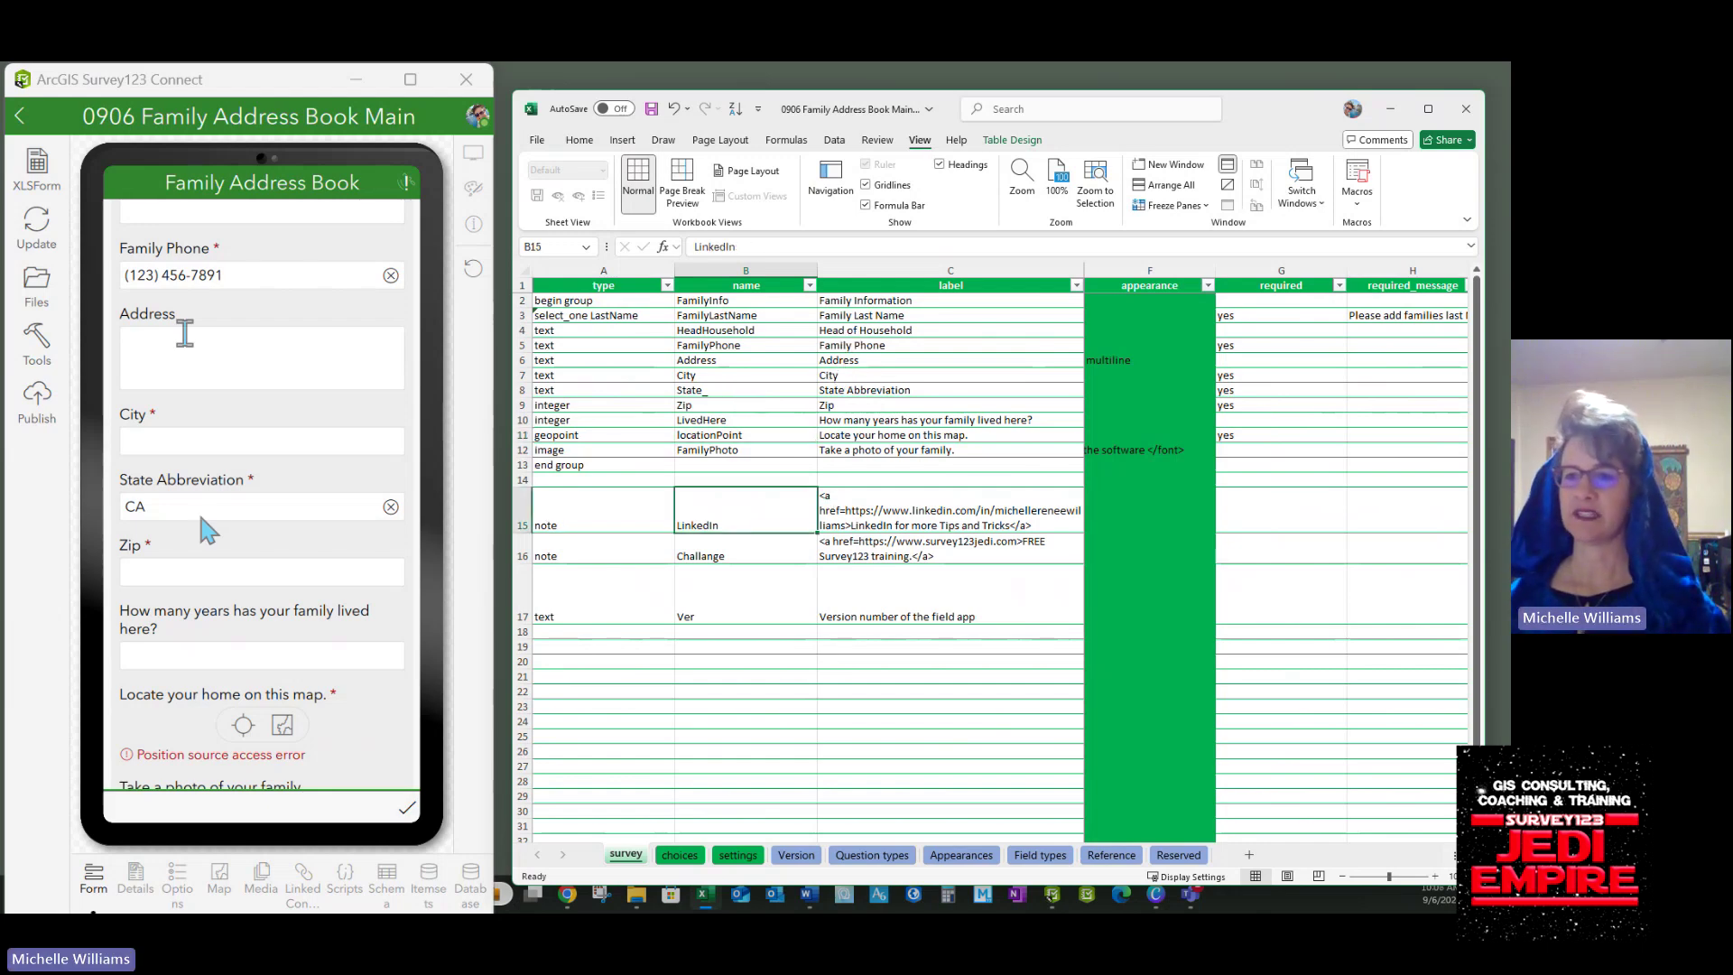
scroll(197, 598, down, 3)
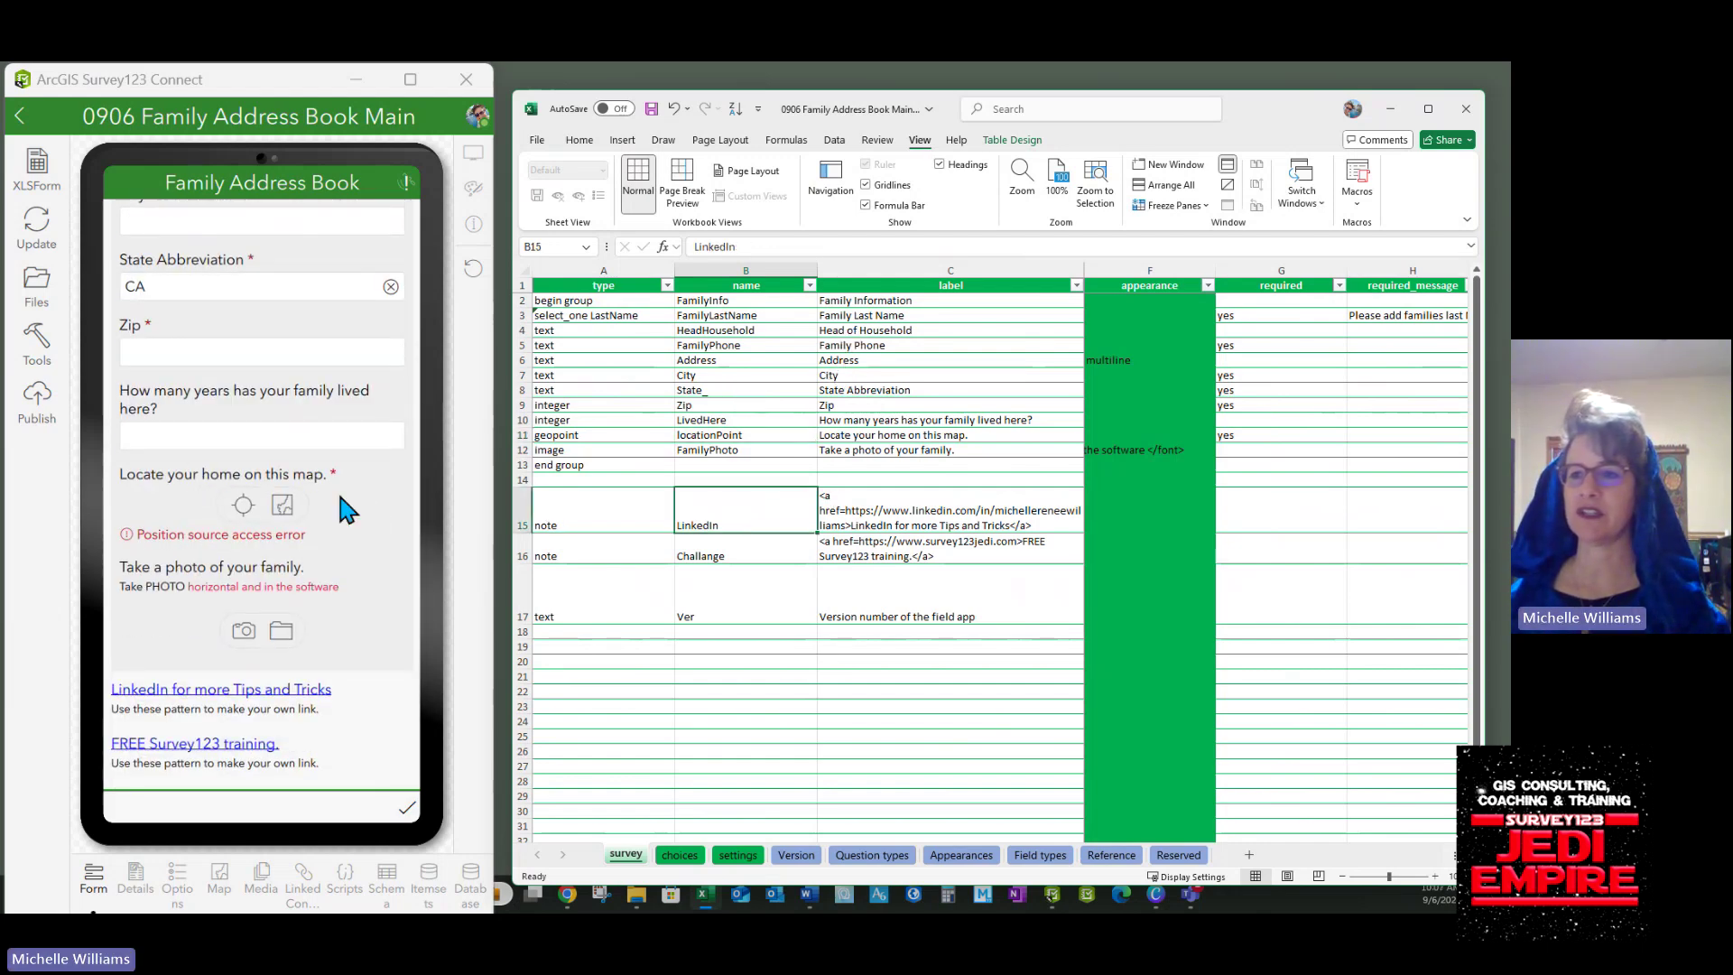
Review the geopoint type options in cell A11 and the name of the question for locating the home on the map.
click(618, 434)
key(alt+Down)
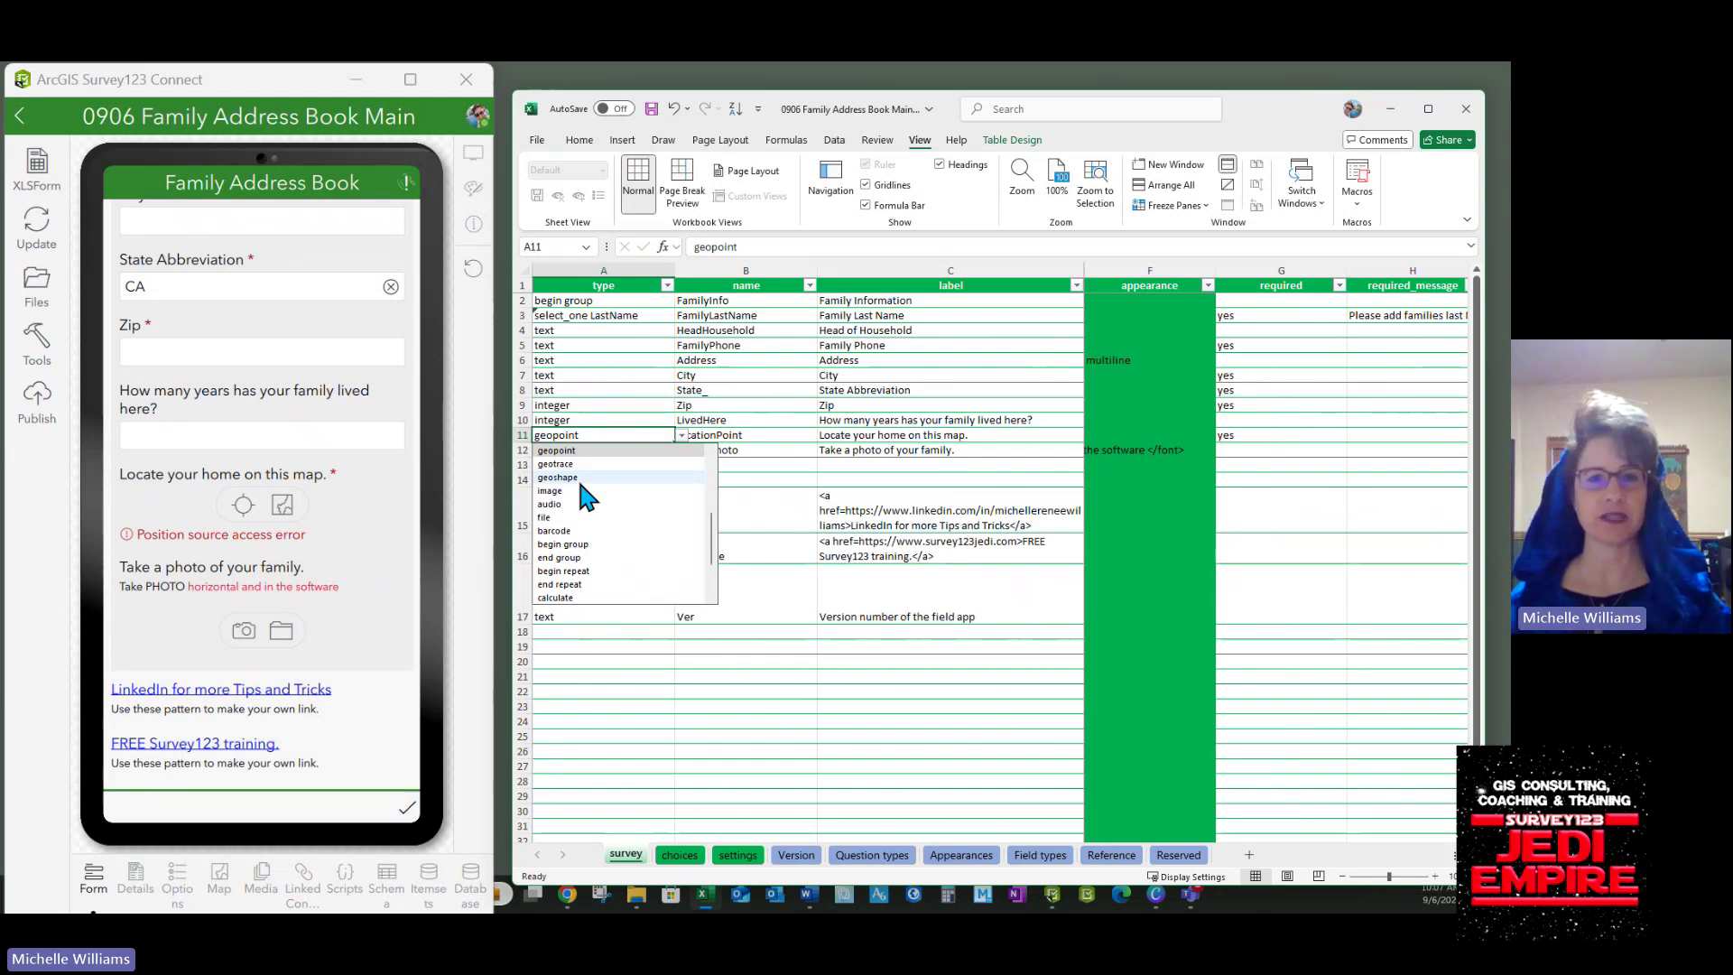
click(733, 435)
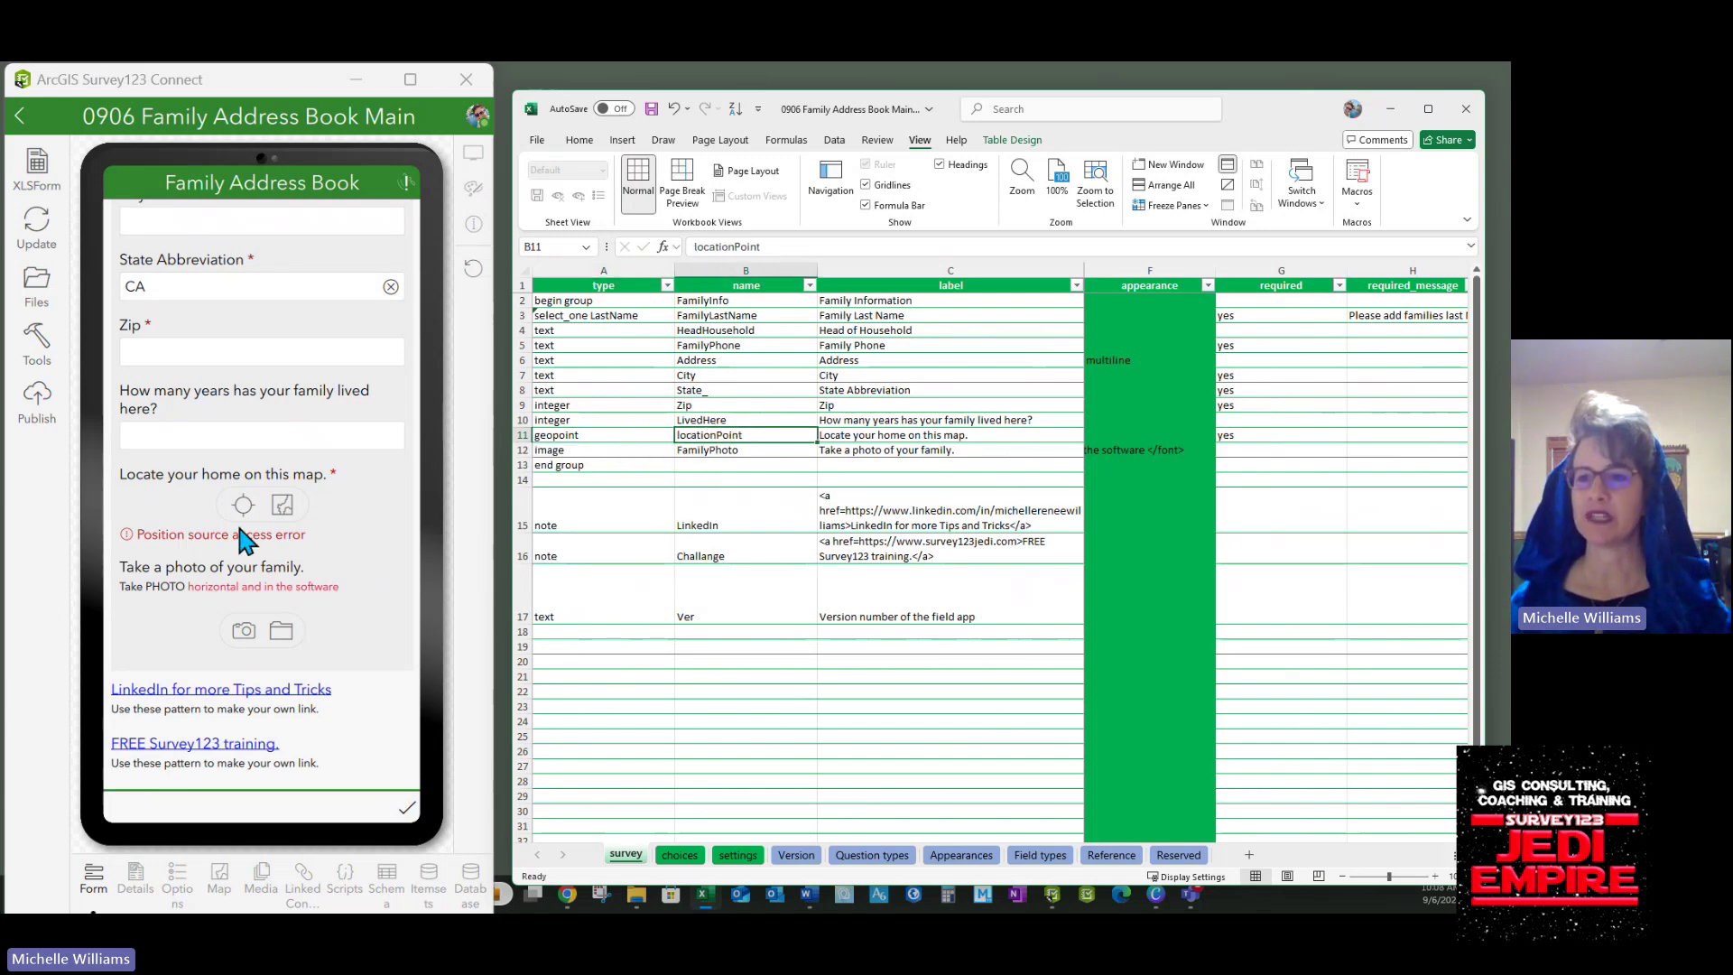
Compare the image question's type and its crimson-coloured hint text in row 12 with the photo question in the survey preview.
click(596, 451)
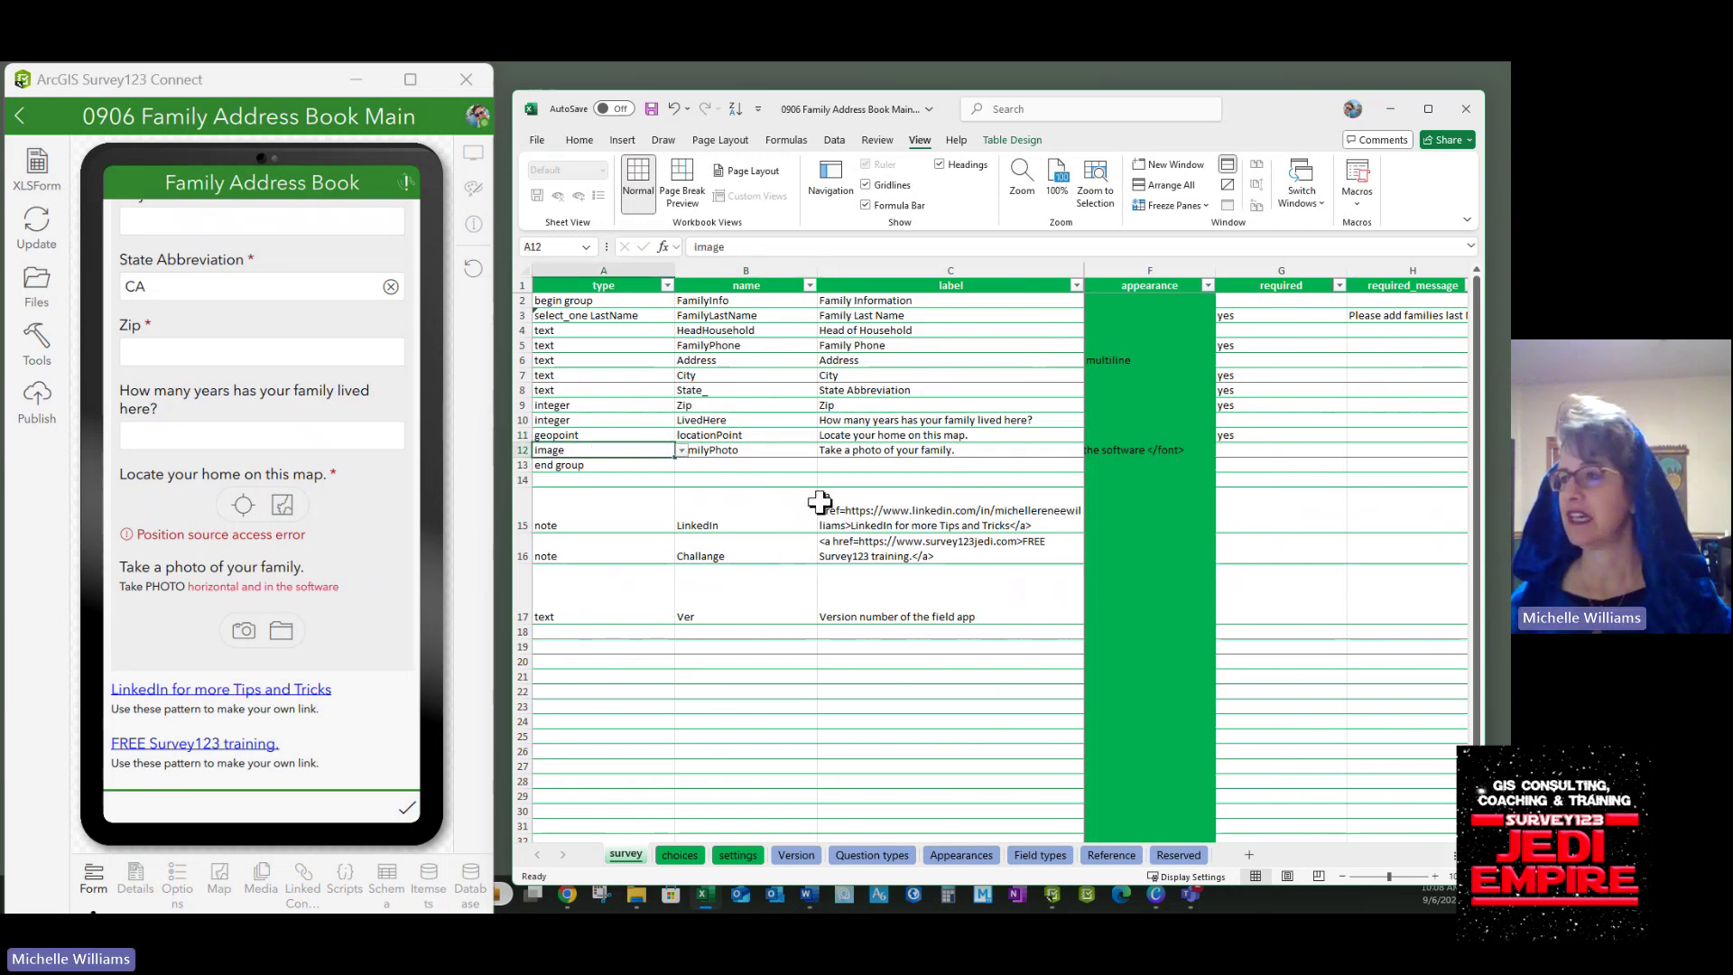
click(894, 454)
key(ctrl+z)
key(ctrl+z)
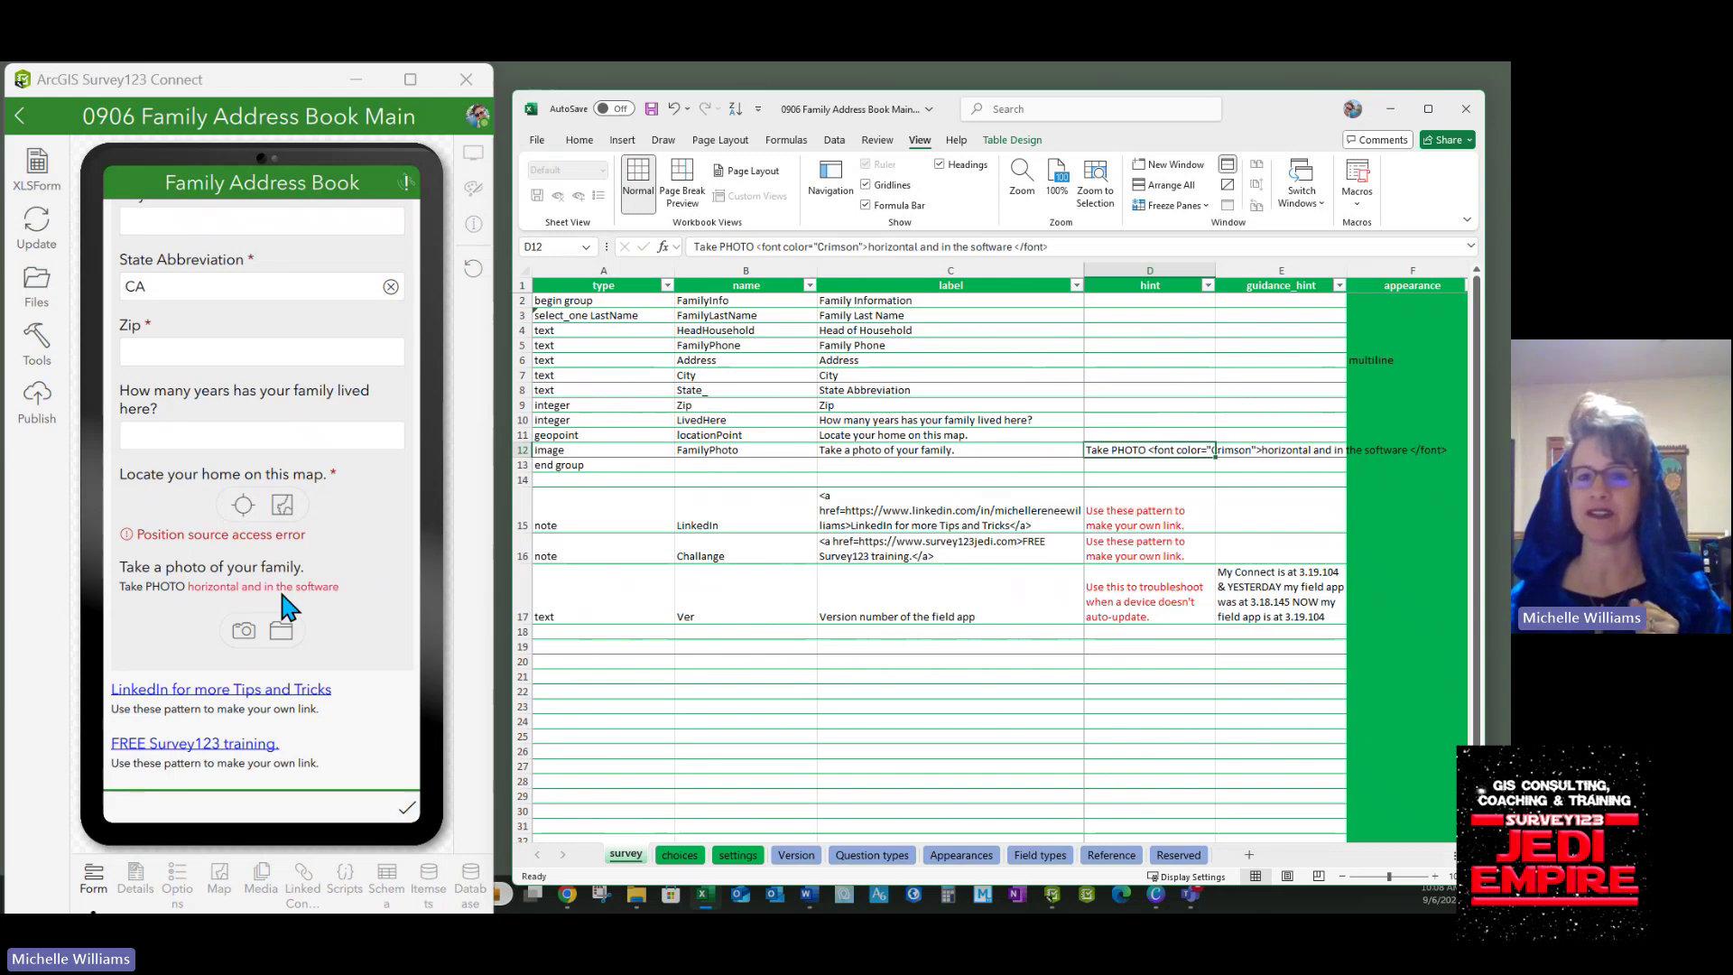
scroll(287, 607, down, 1)
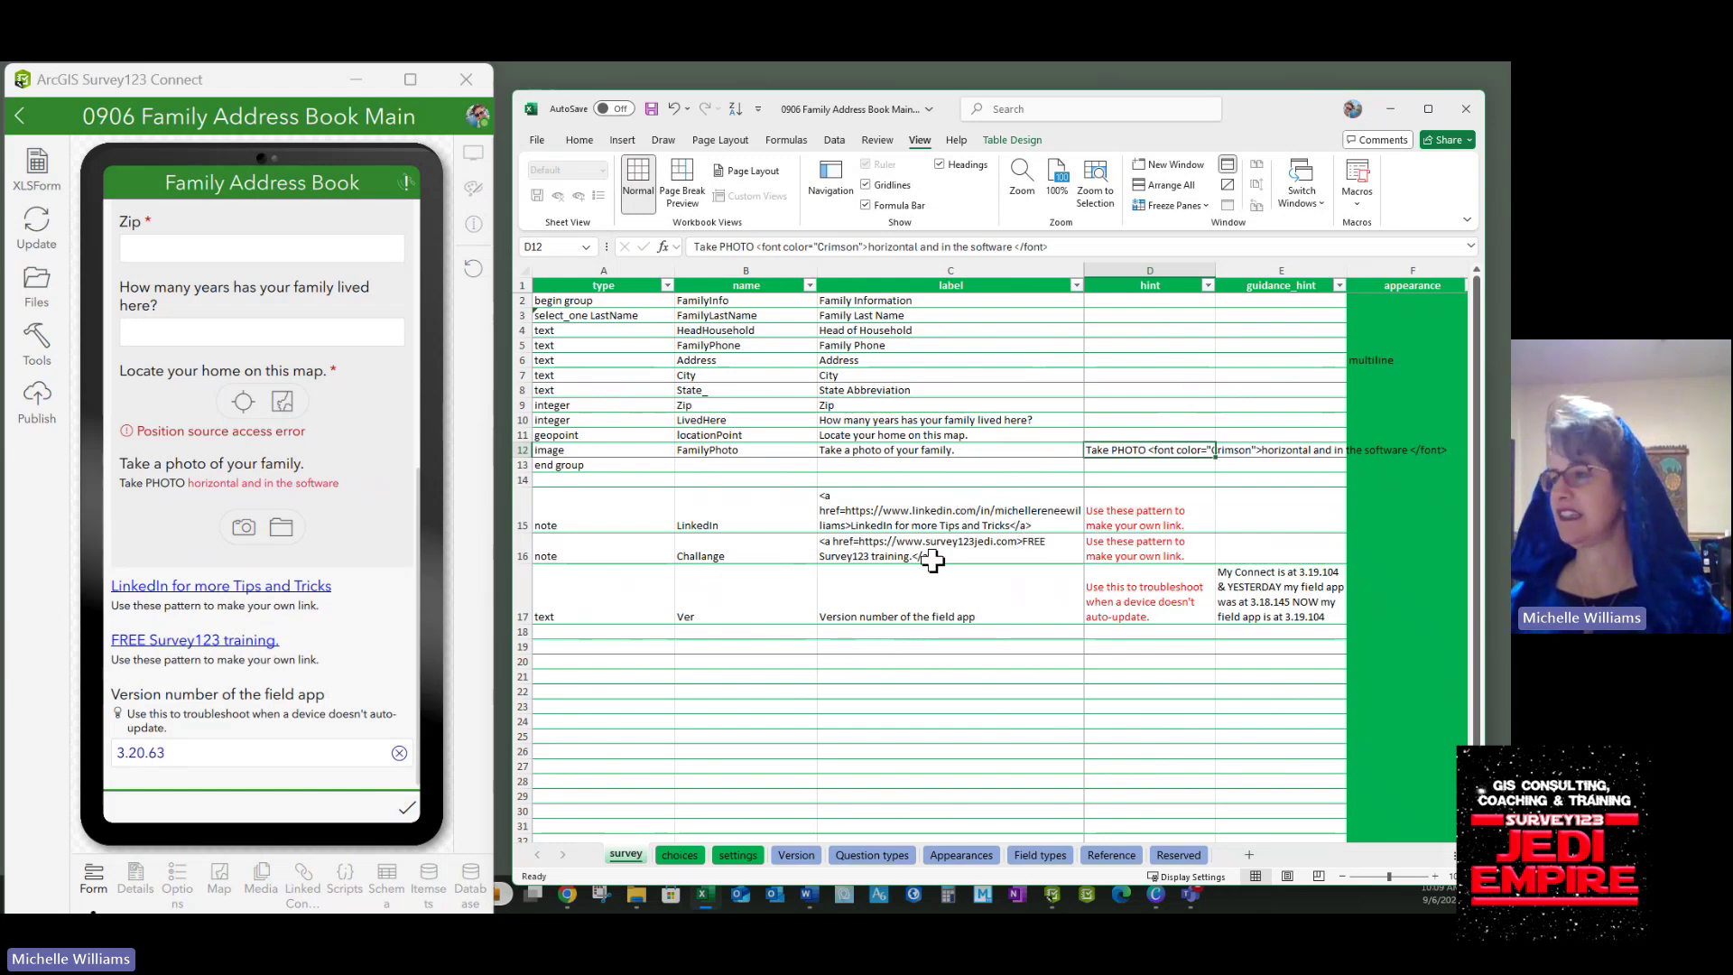
Examine the hint and the HTML link labels of the two note questions in rows 15 and 16.
click(1130, 519)
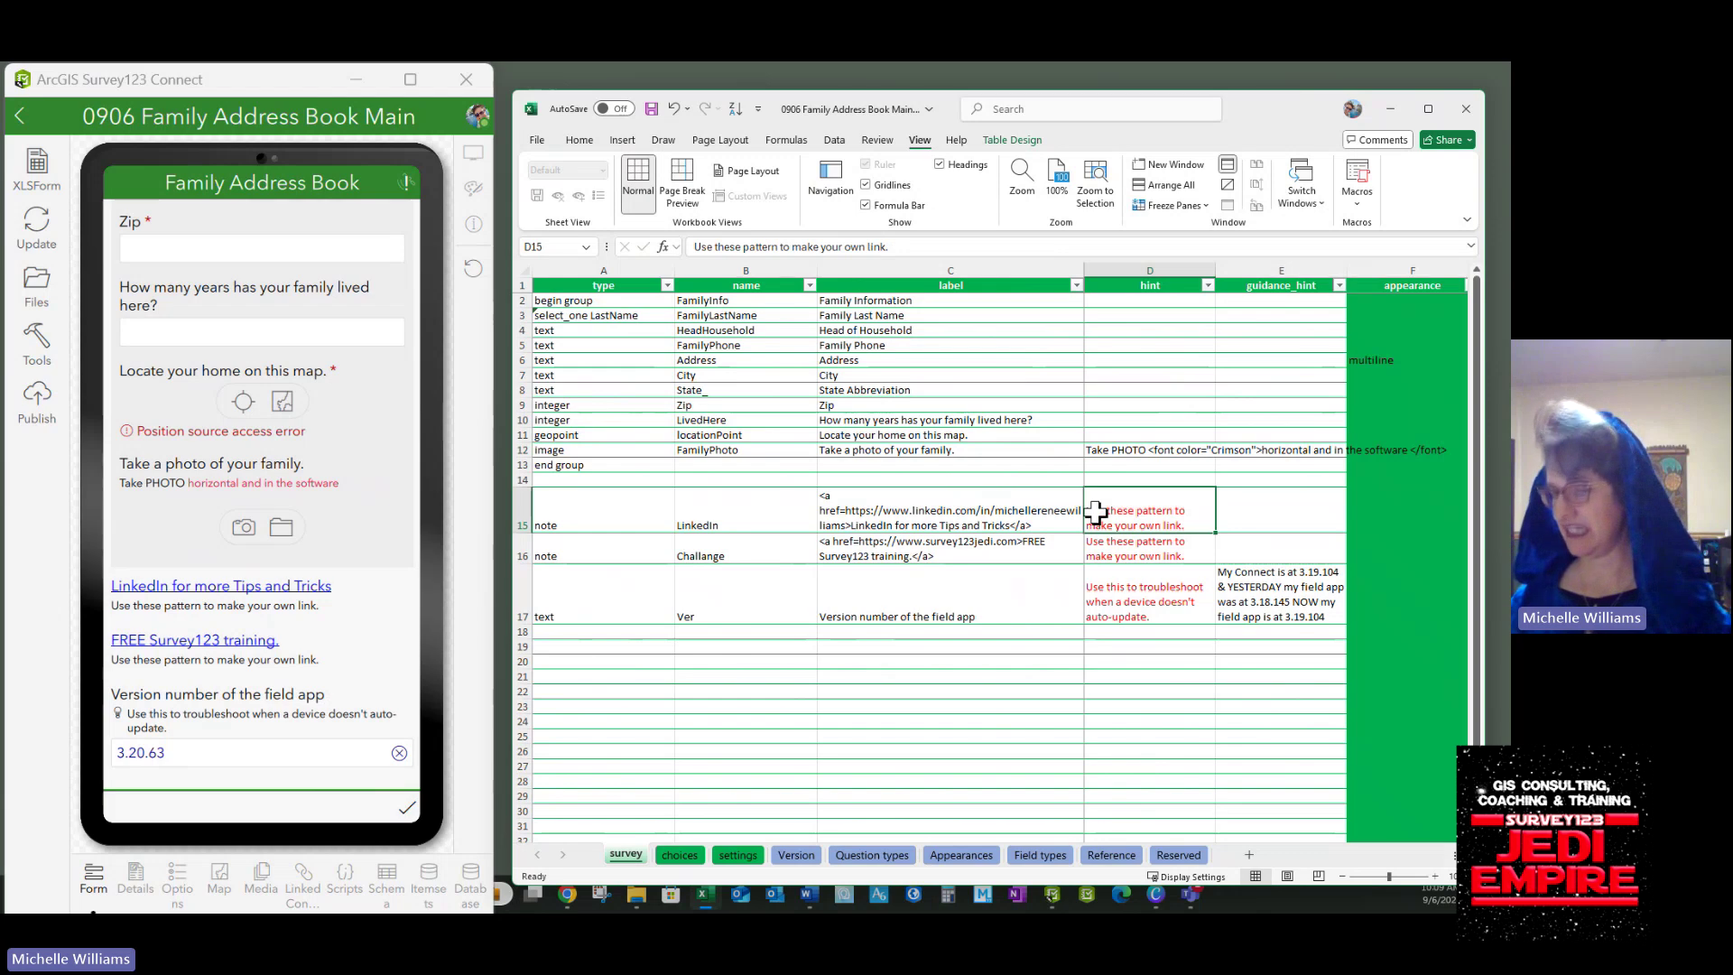
click(963, 510)
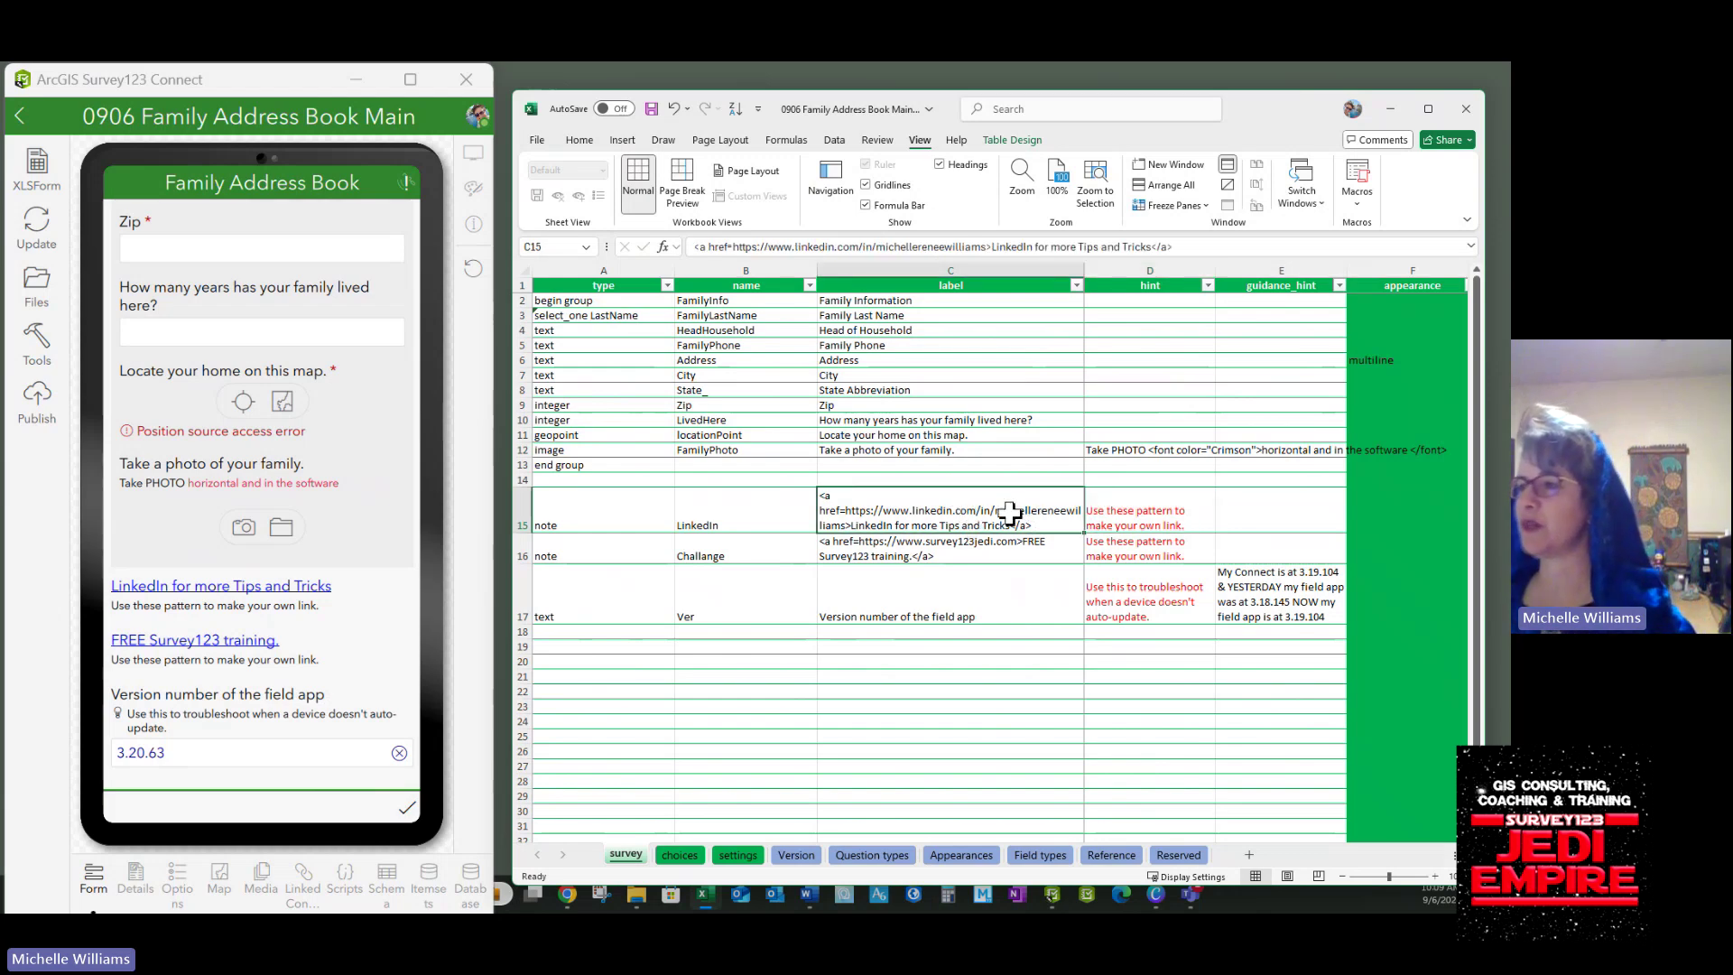
click(1029, 578)
click(1006, 542)
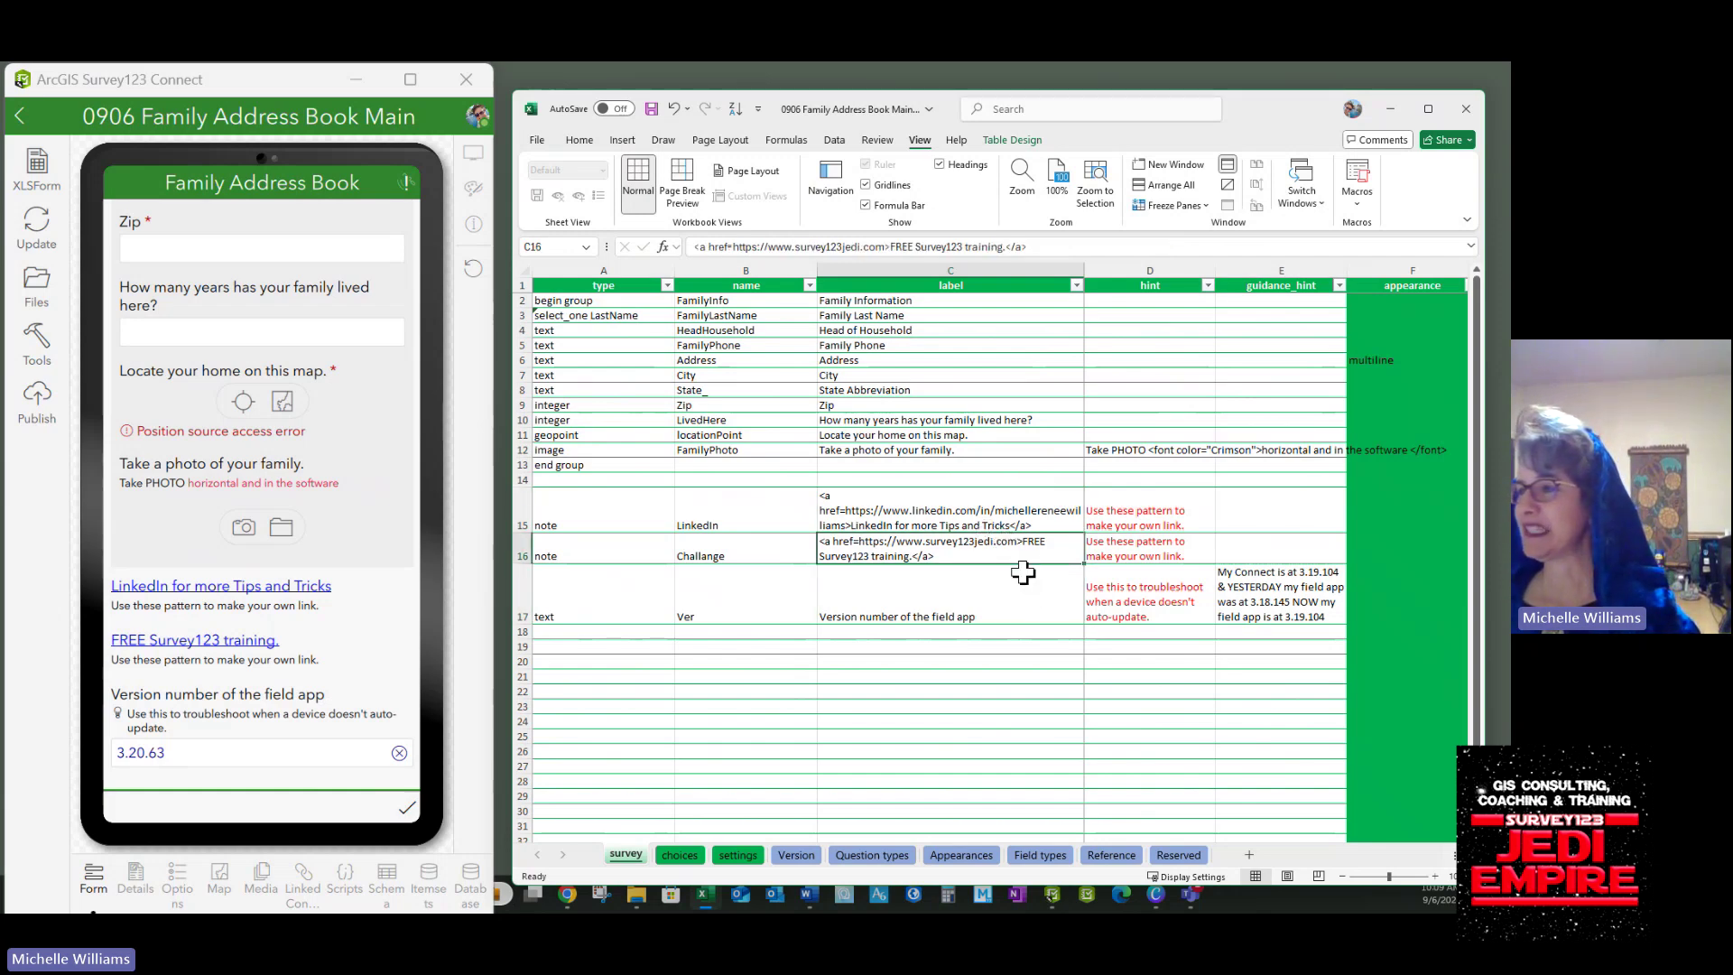
Check the bind::esri:fieldType values of the LinkedIn and Challange notes in rows 15 and 16 against their names.
key(Right)
key(Right)
key(Right)
key(Right)
key(Right)
key(Right)
key(Right)
key(Right)
key(Right)
key(Right)
key(Right)
key(Right)
key(Right)
key(Right)
key(Right)
key(Right)
key(Right)
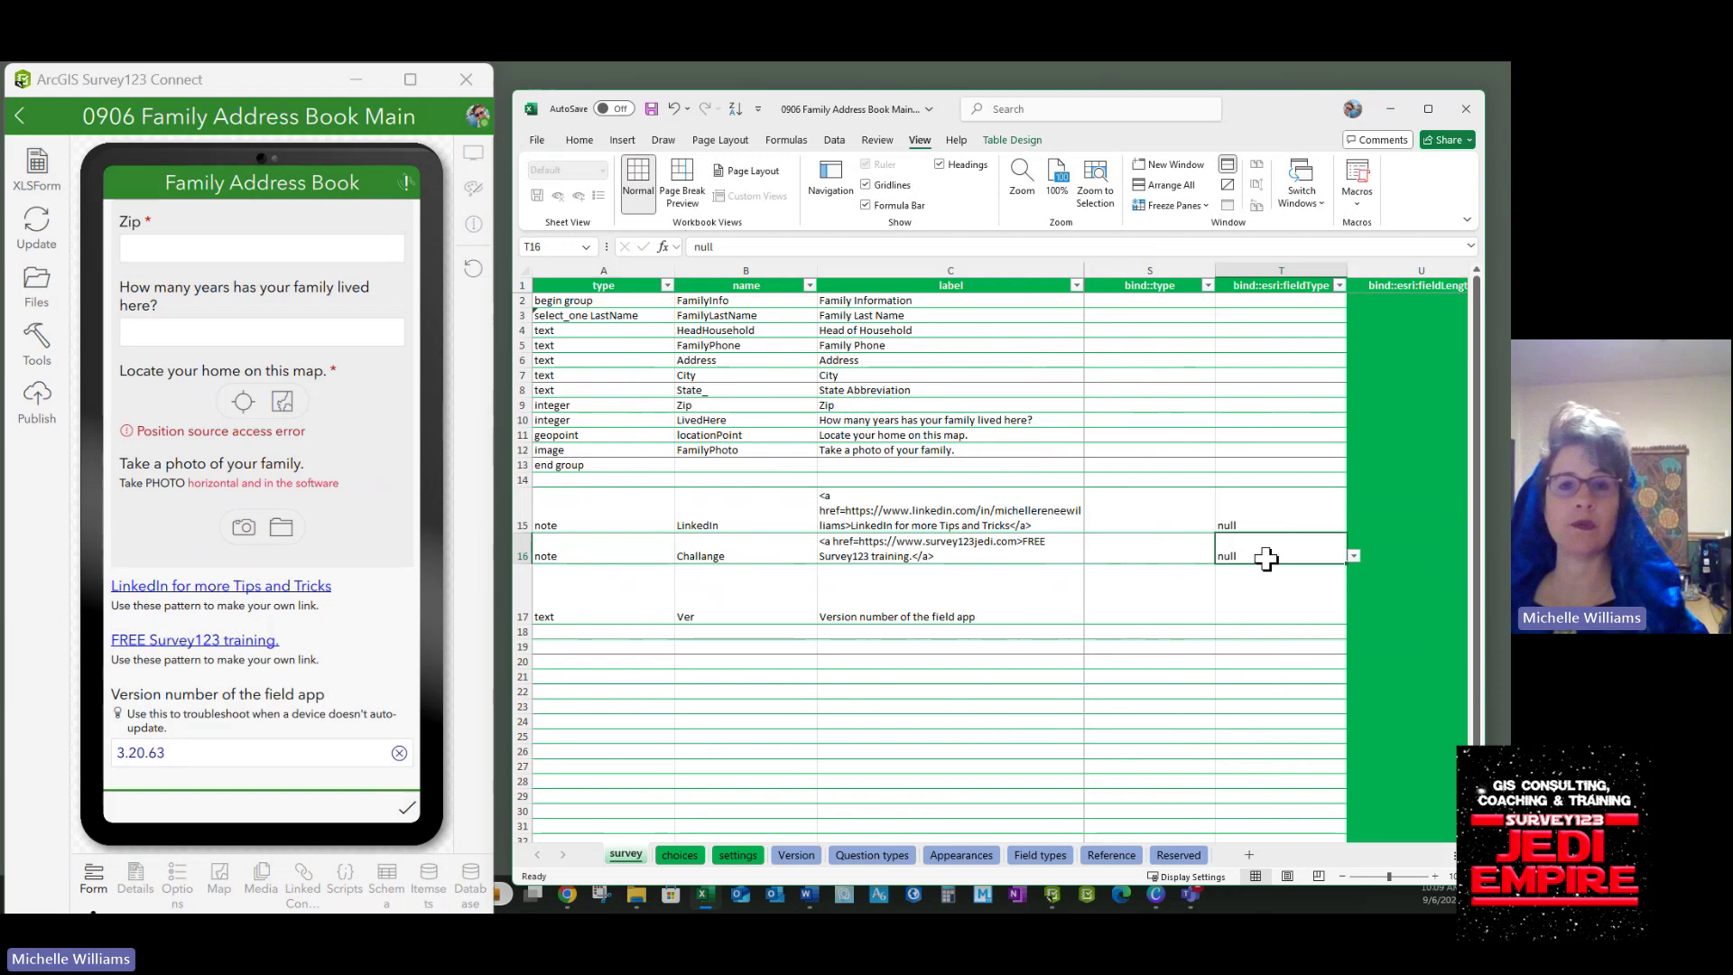
drag(729, 515, 774, 547)
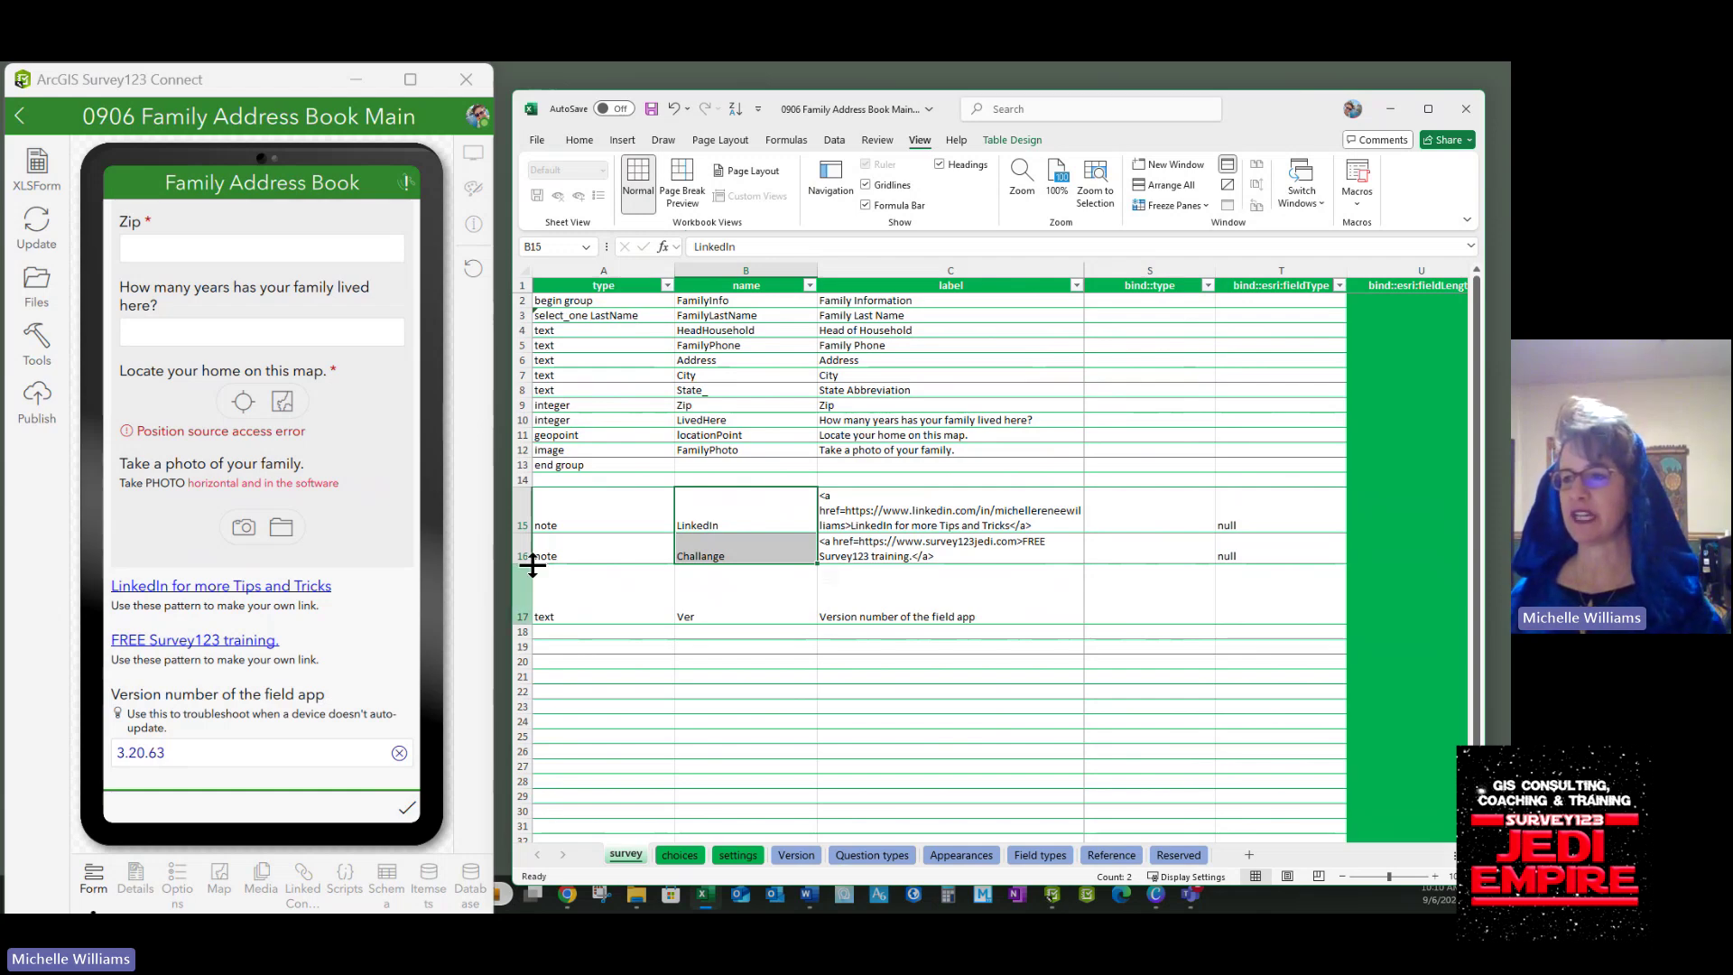
drag(722, 513, 729, 560)
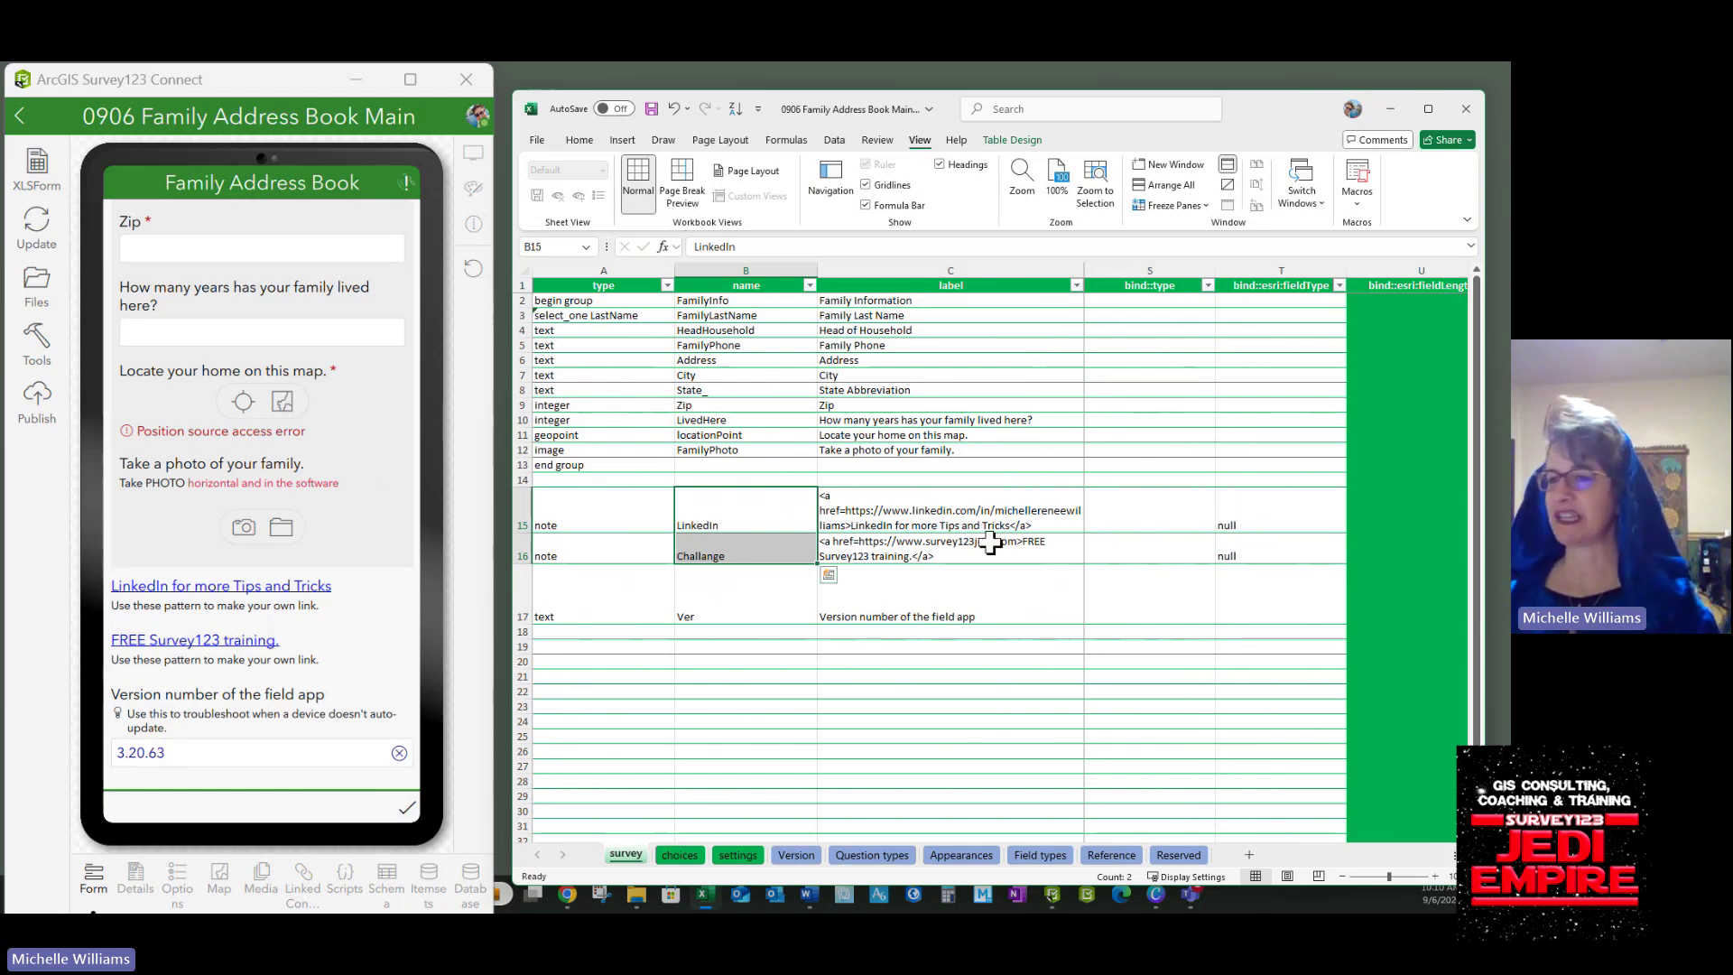
Test the "LinkedIn for more Tips and Tricks" link from the survey preview, view the opened page and close it.
click(259, 591)
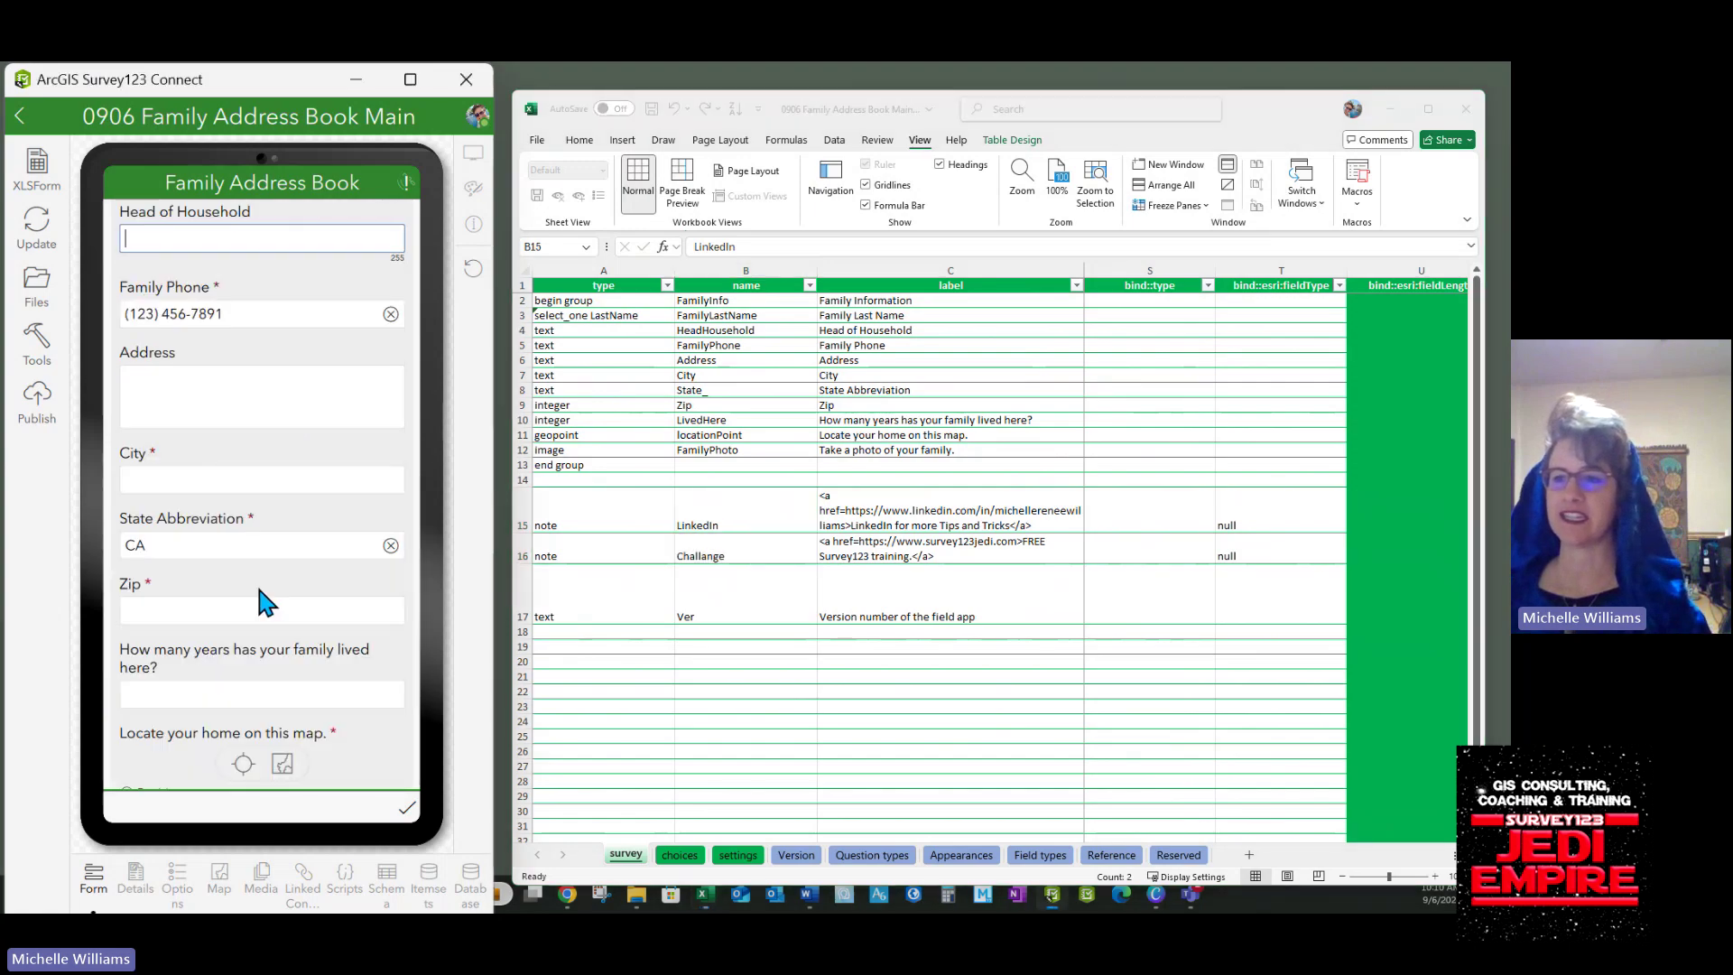
scroll(260, 591, down, 4)
click(259, 587)
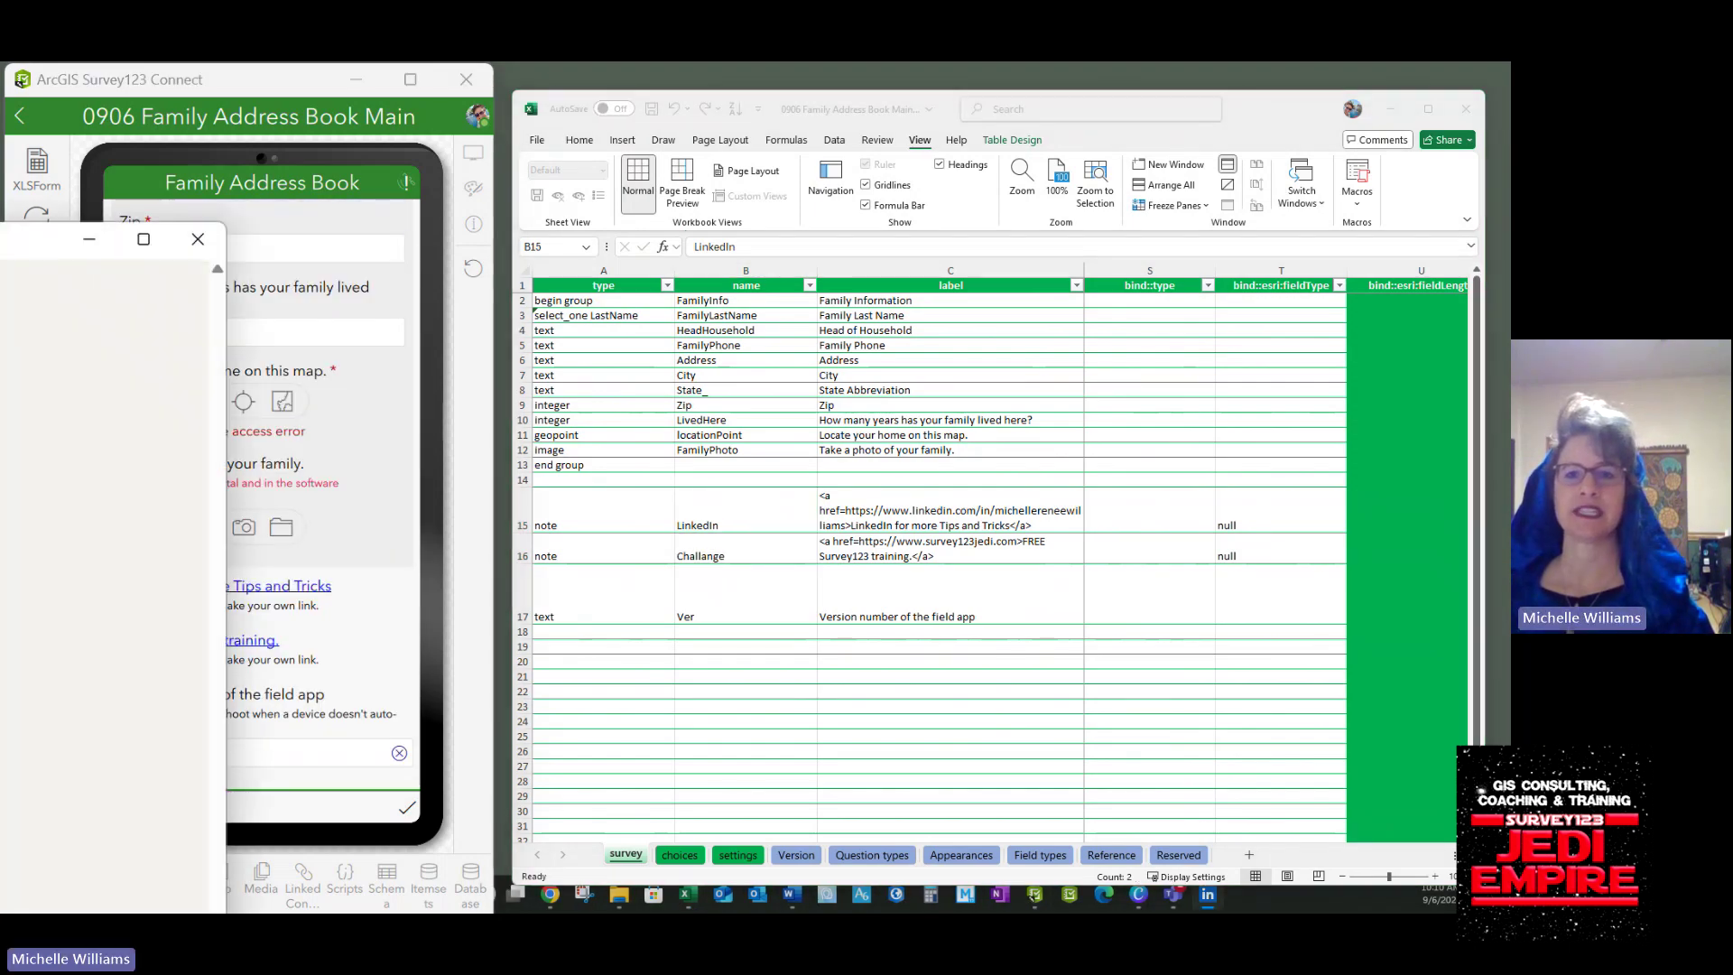
drag(27, 240, 720, 149)
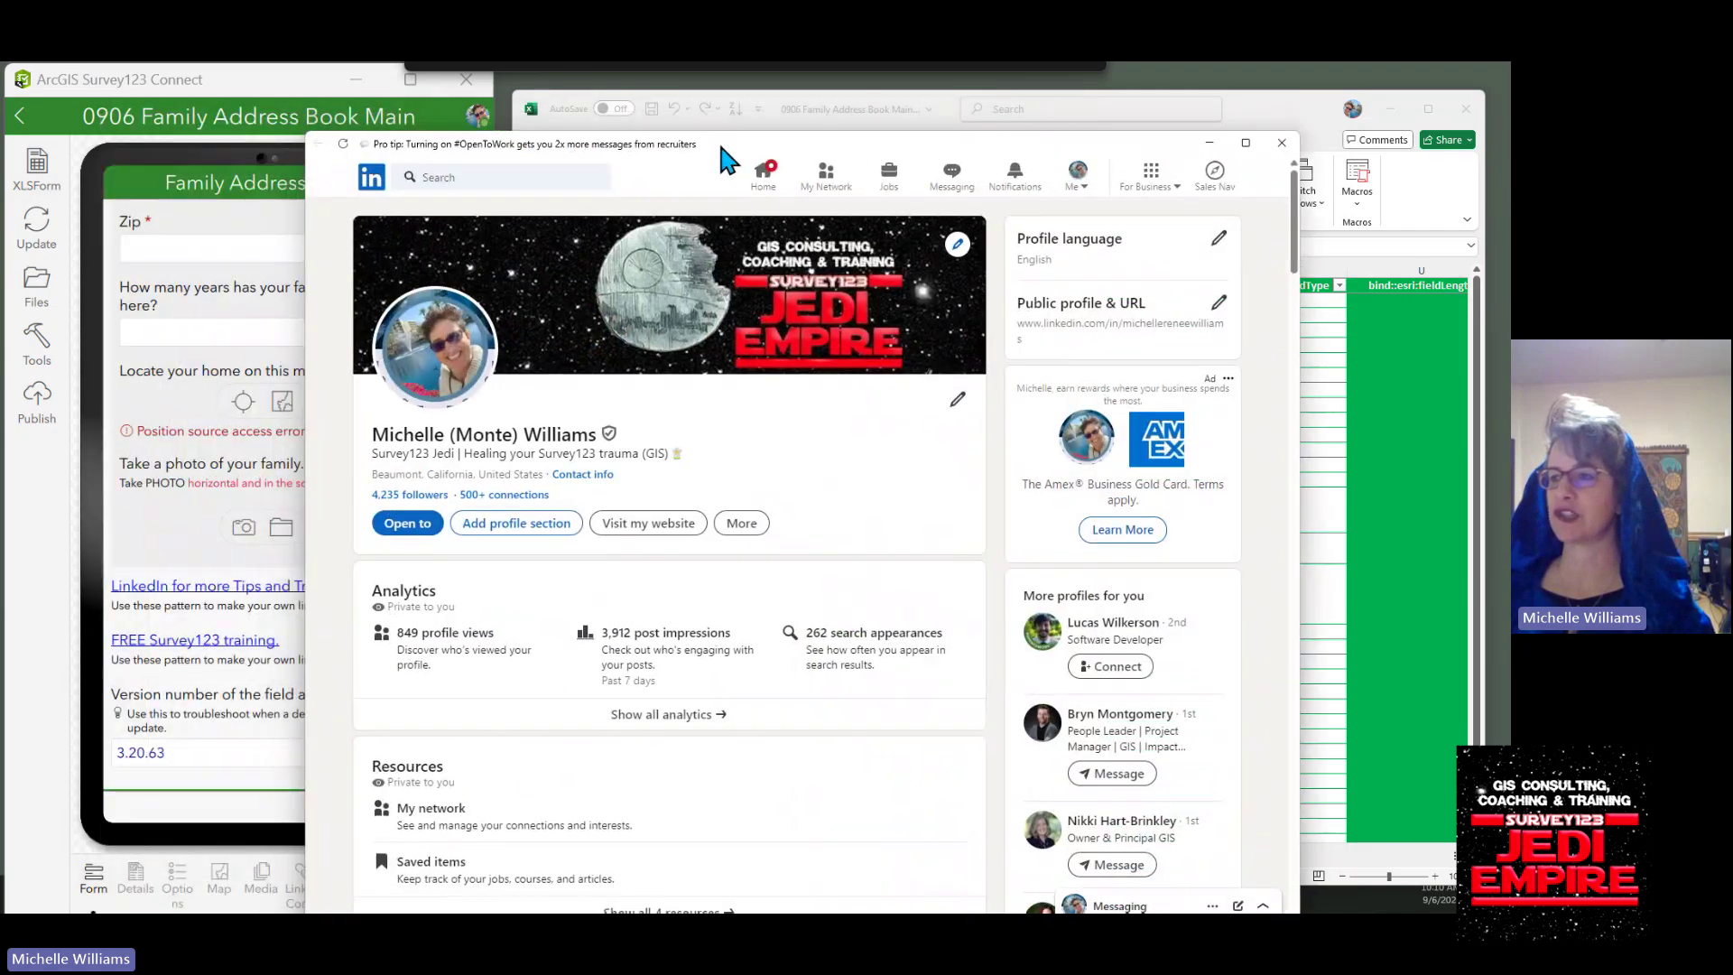
click(1282, 145)
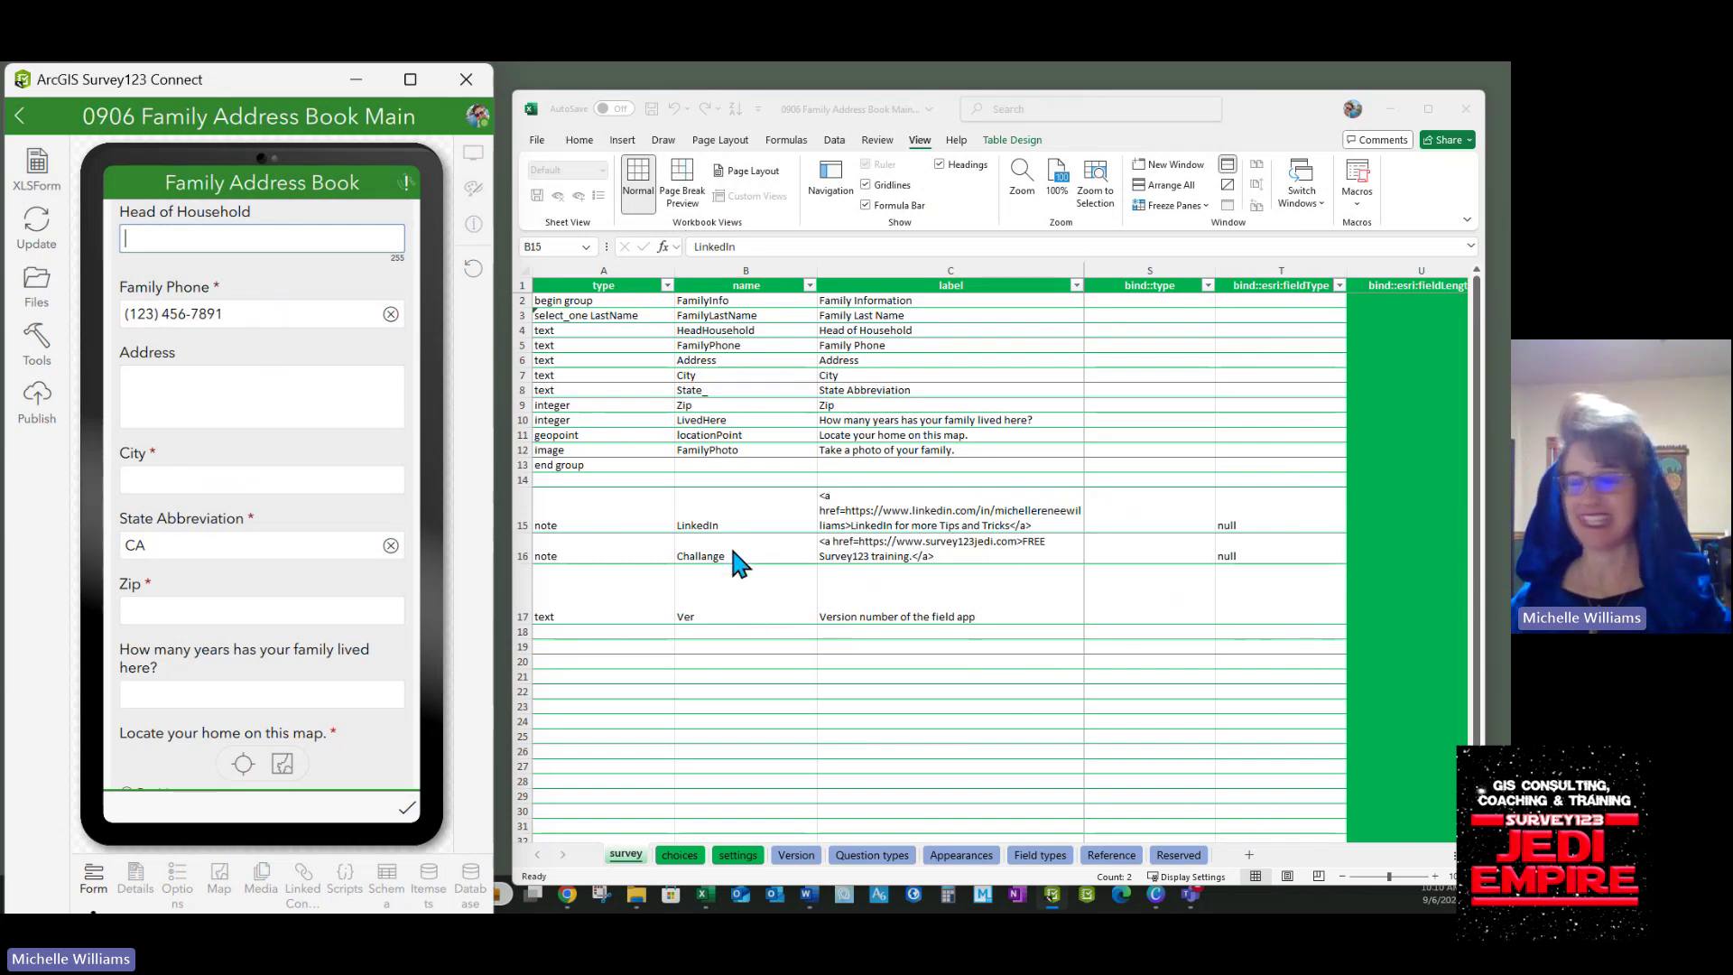
Review the Ver question's type, name, label and pulldata calculation in row 17, and compare them with the version field in the preview.
click(578, 607)
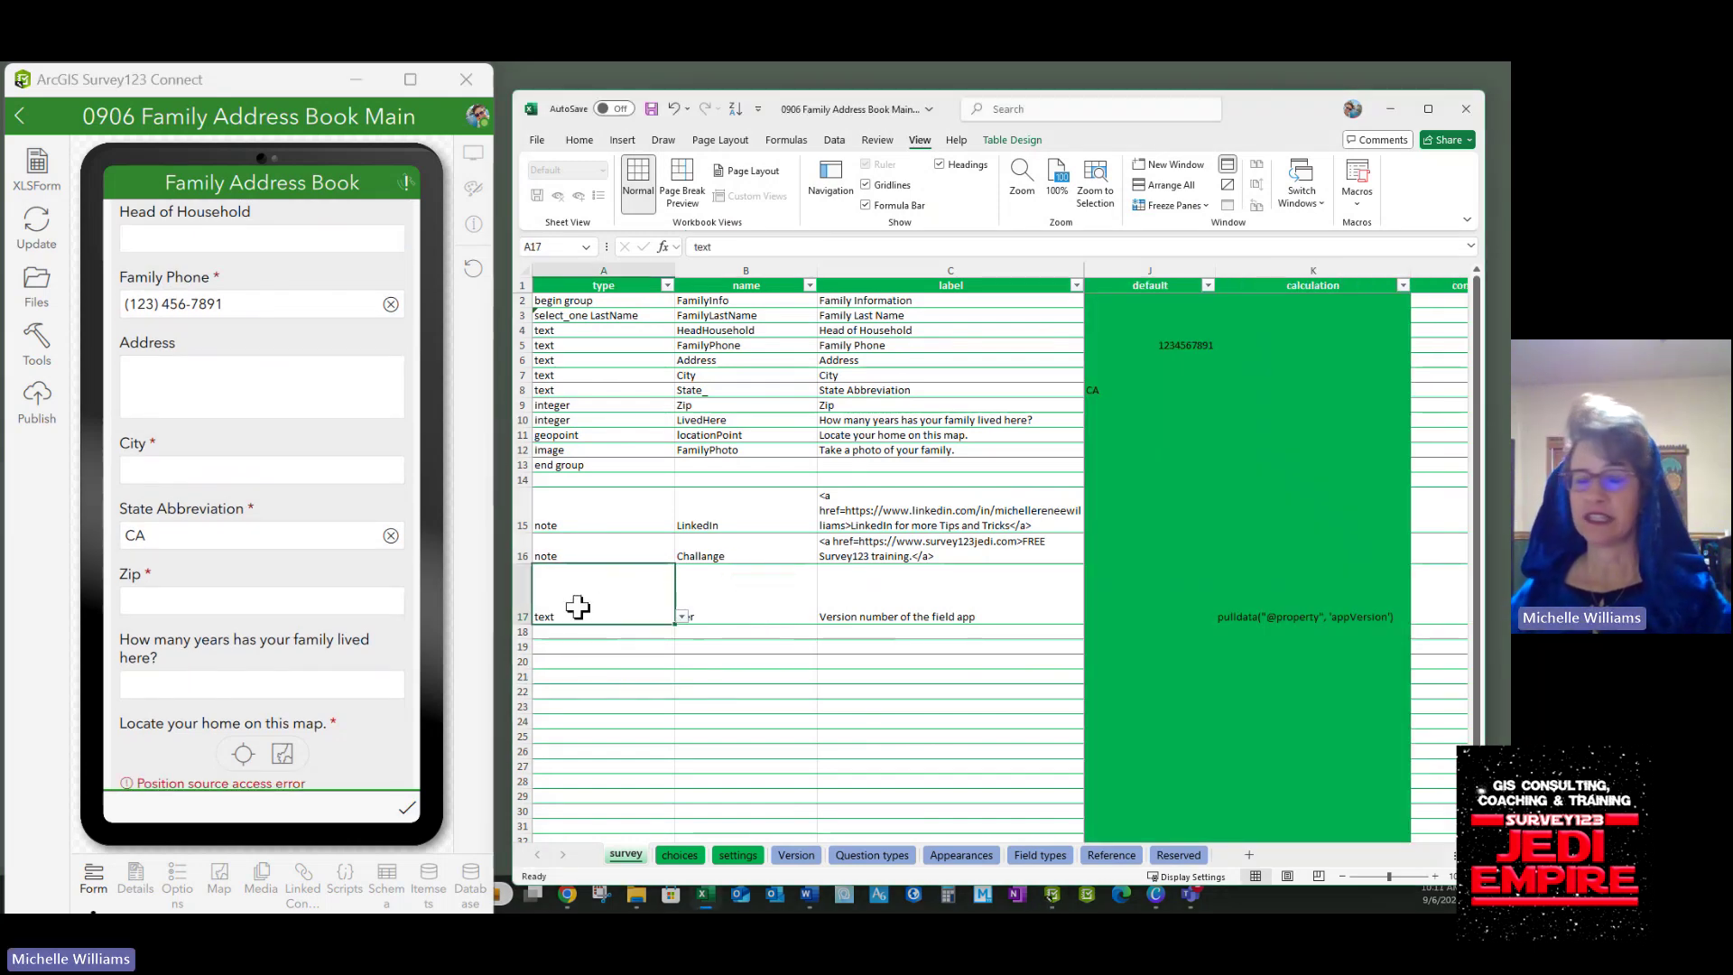
click(774, 618)
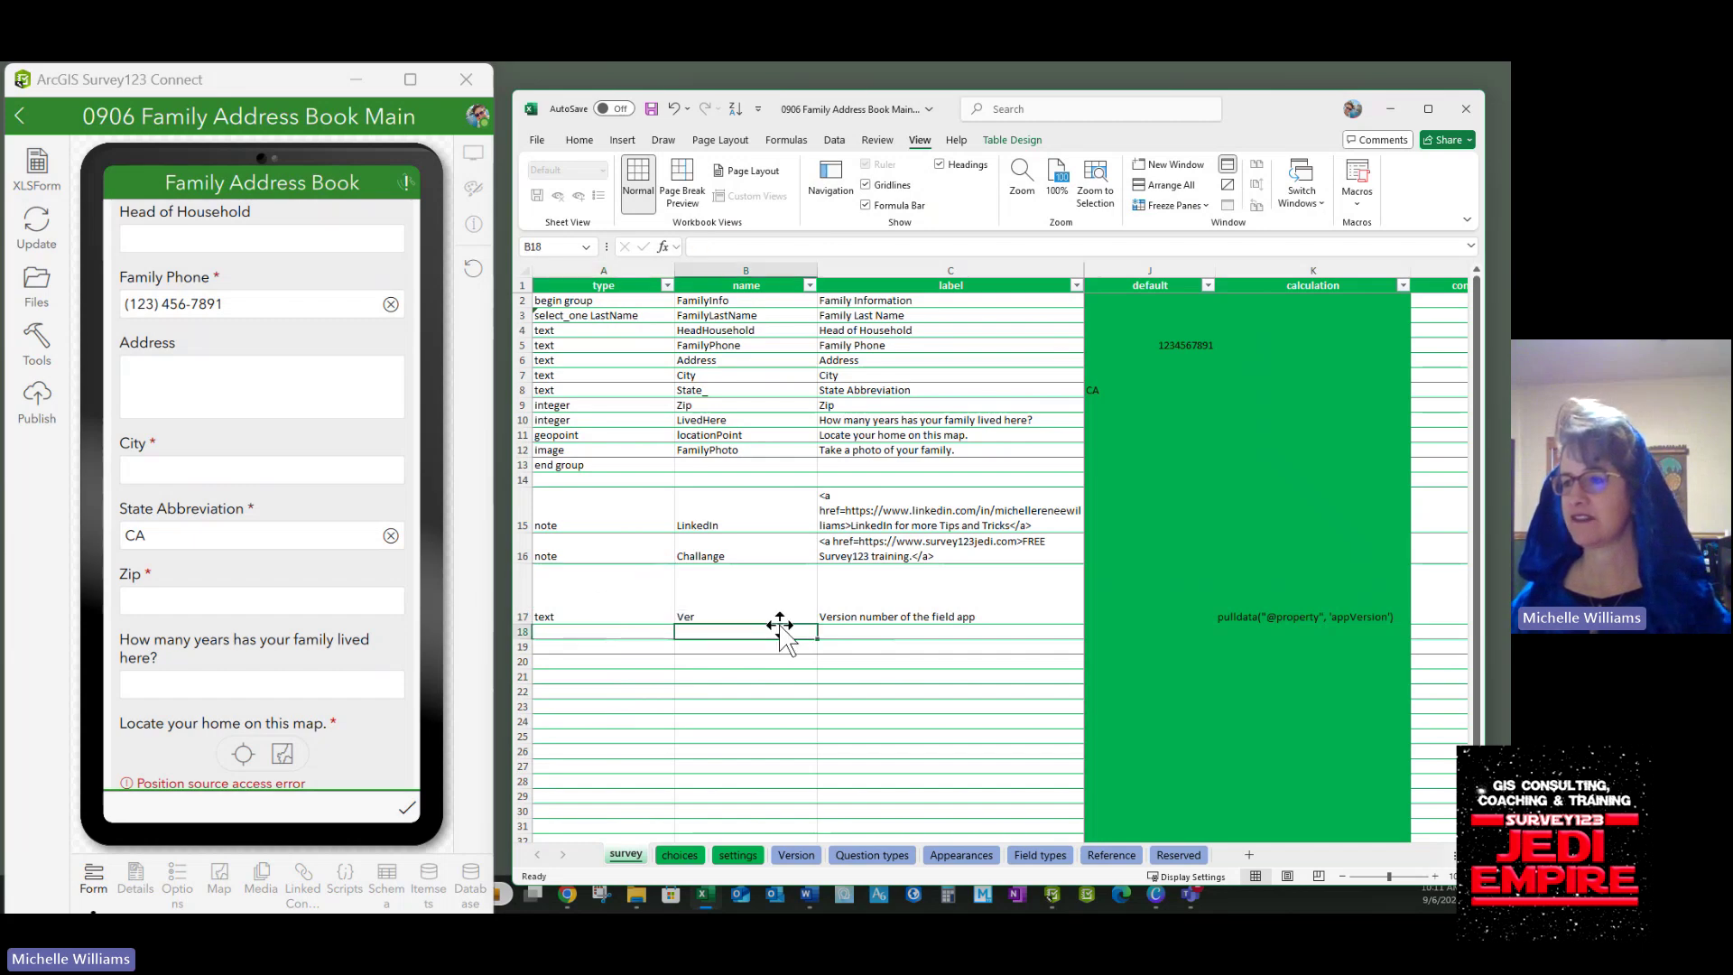
click(892, 615)
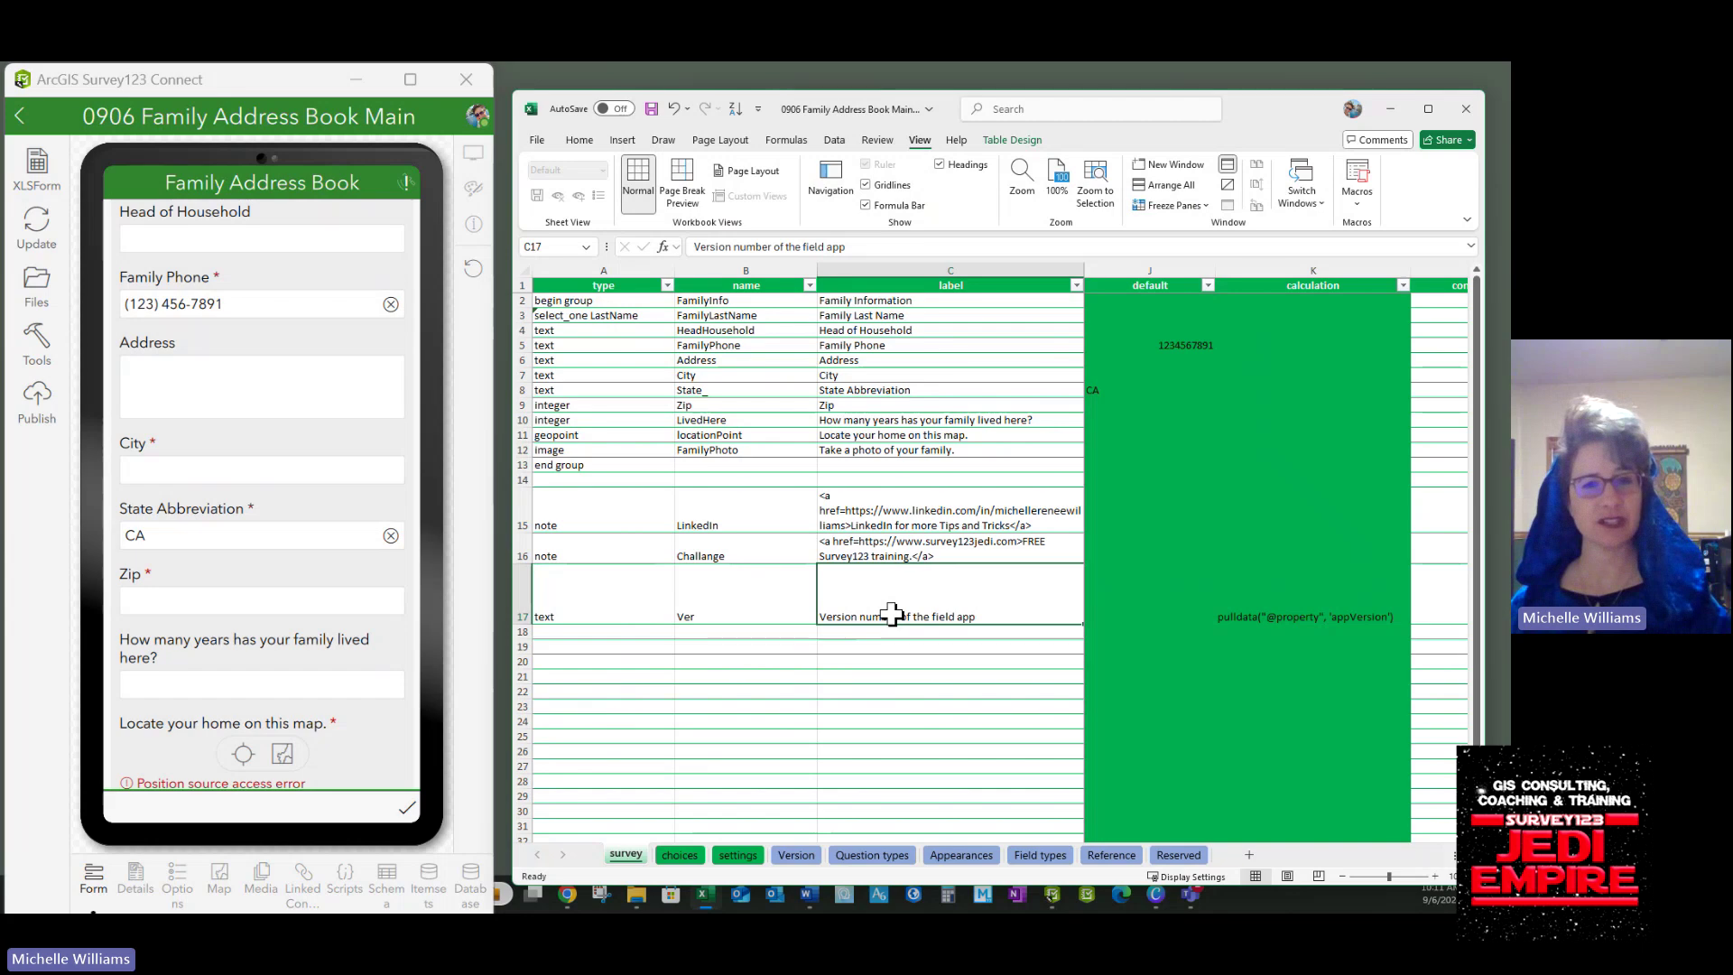
click(1251, 613)
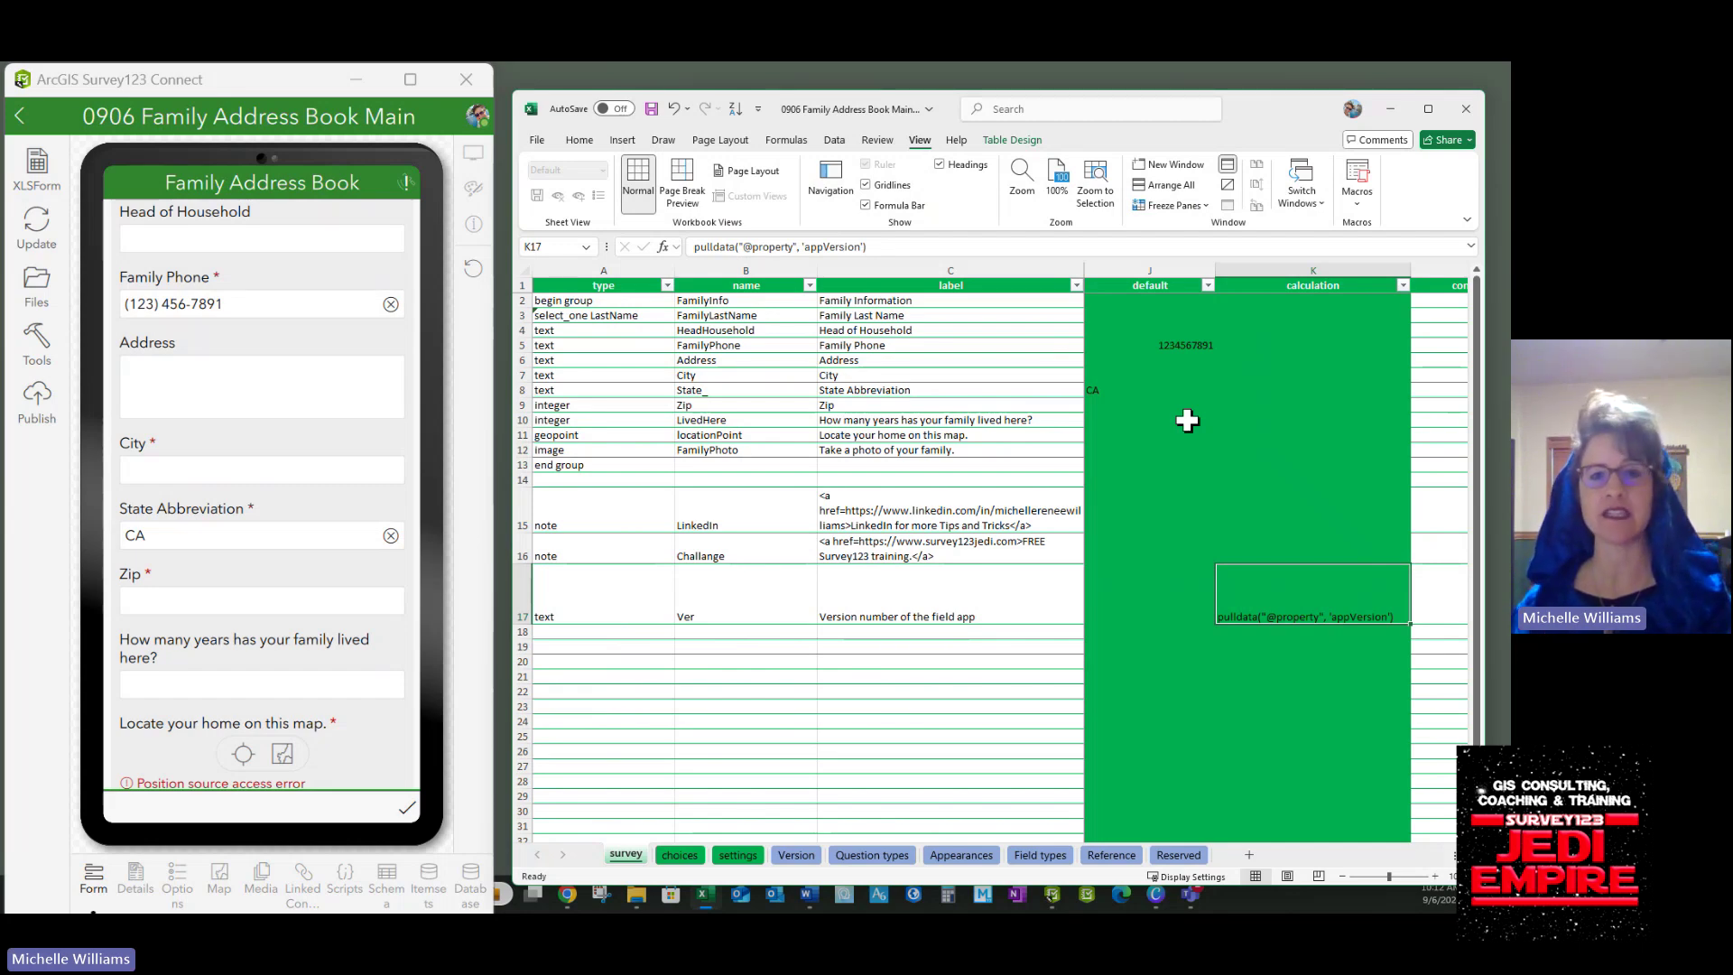
click(1036, 618)
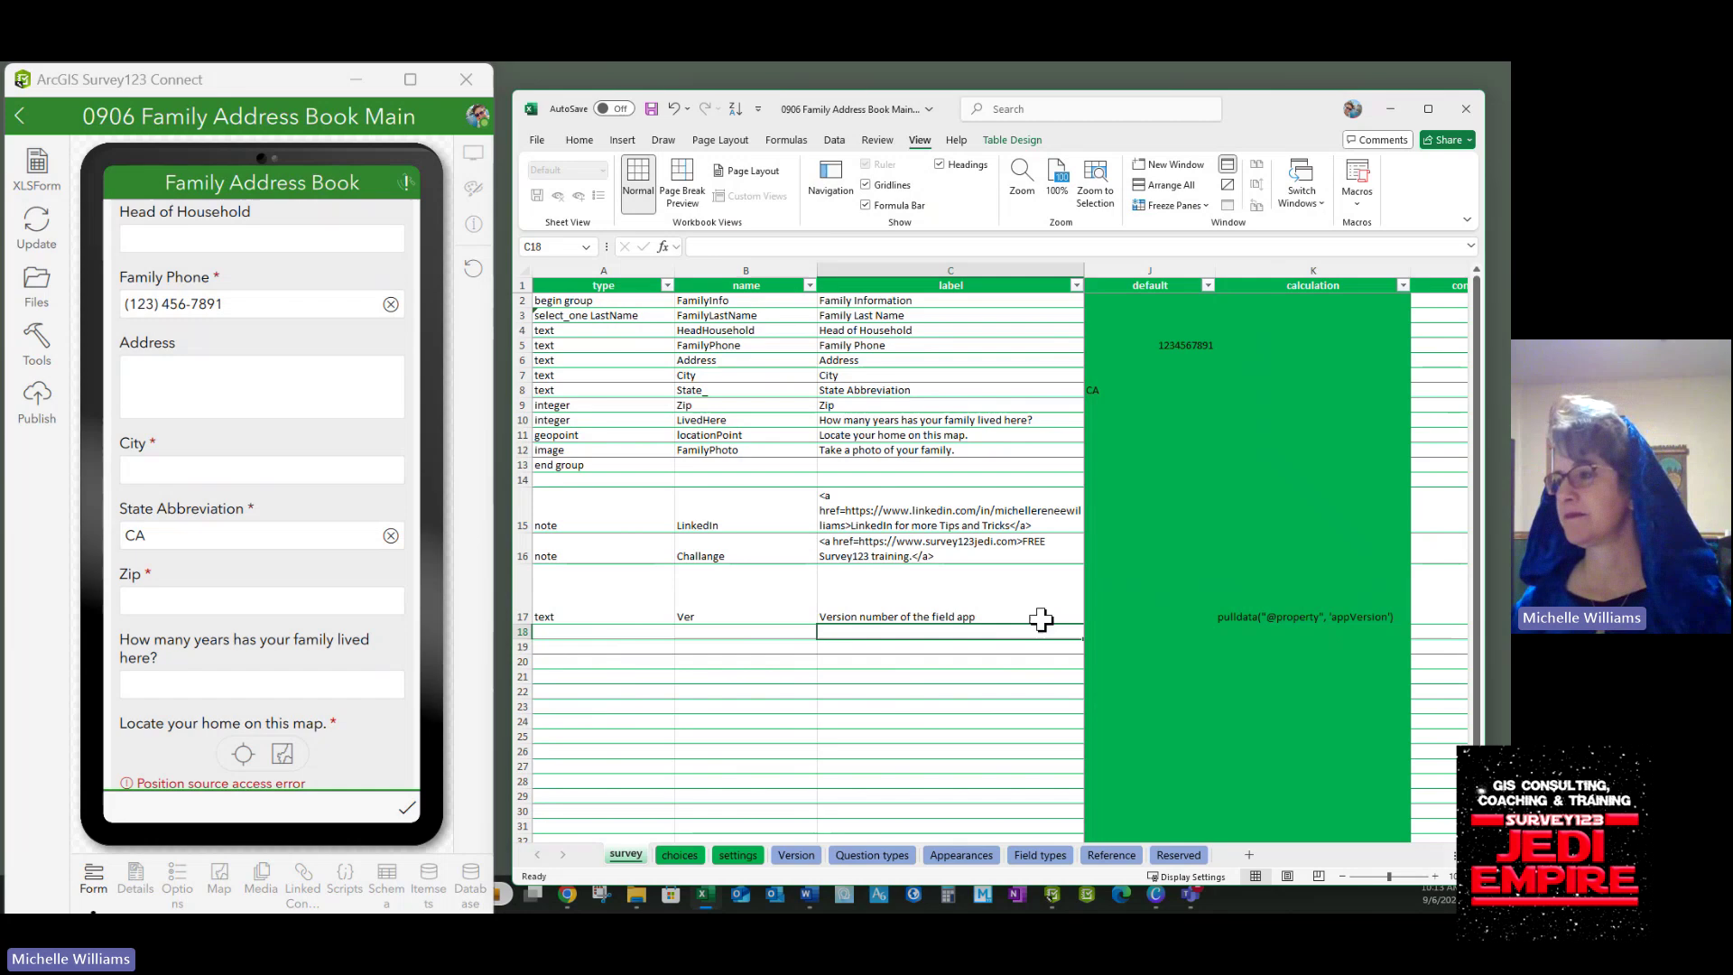
scroll(233, 603, down, 4)
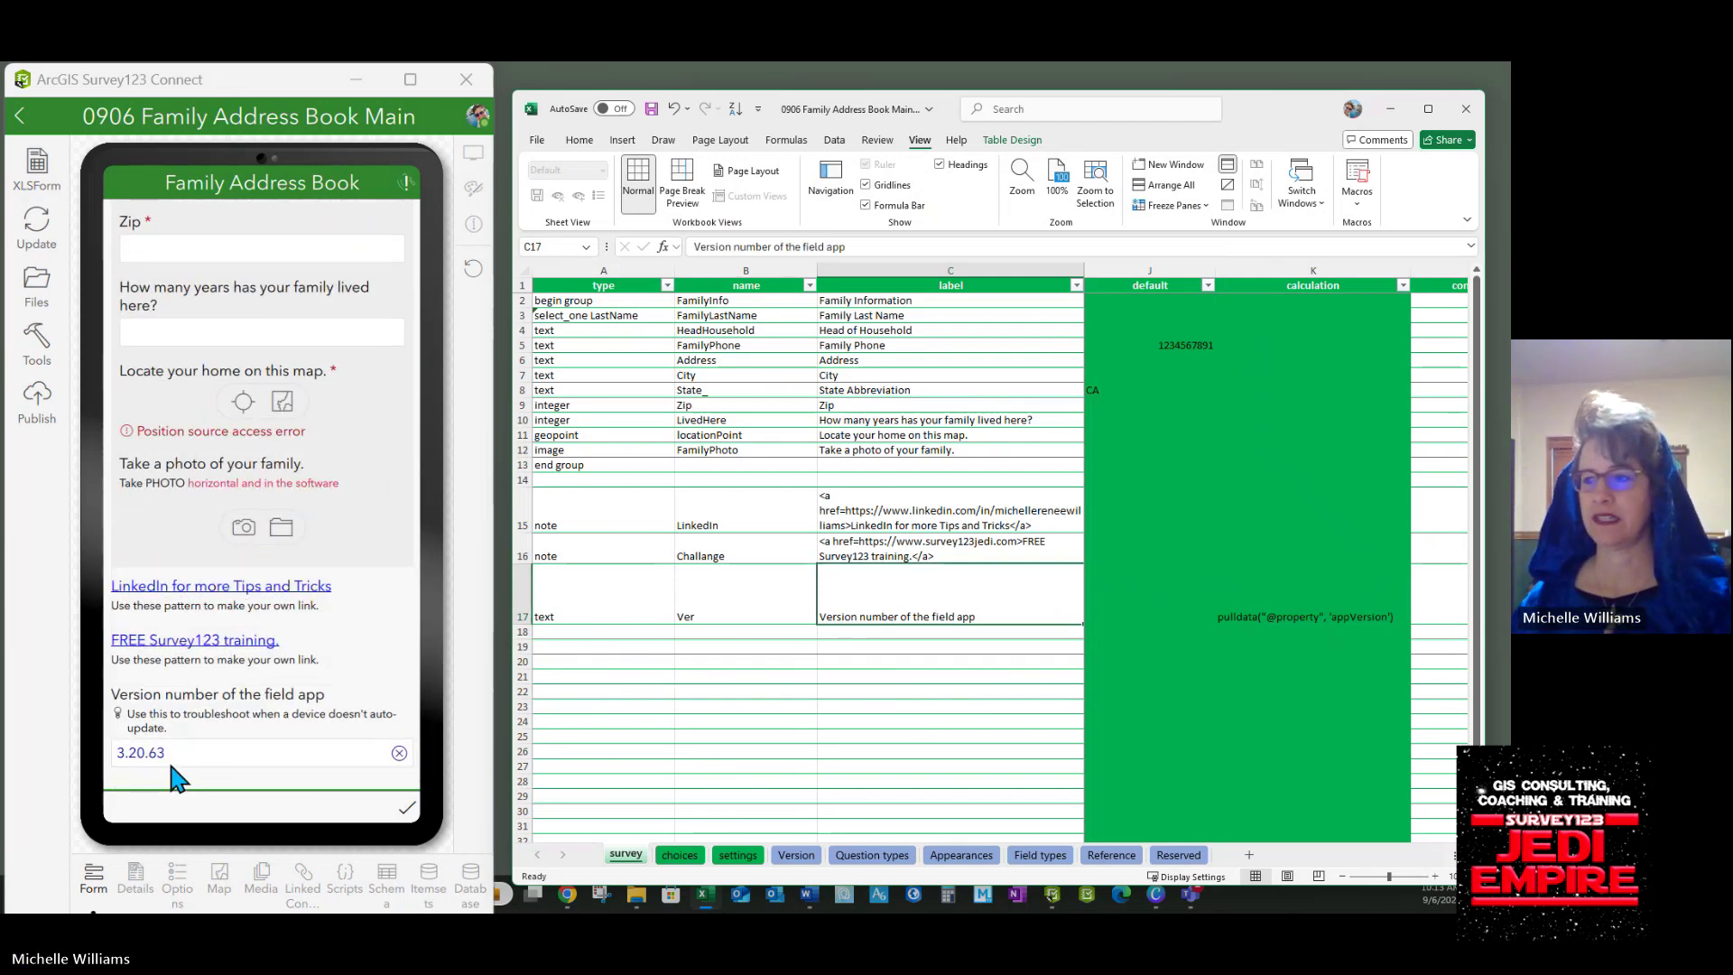
click(922, 711)
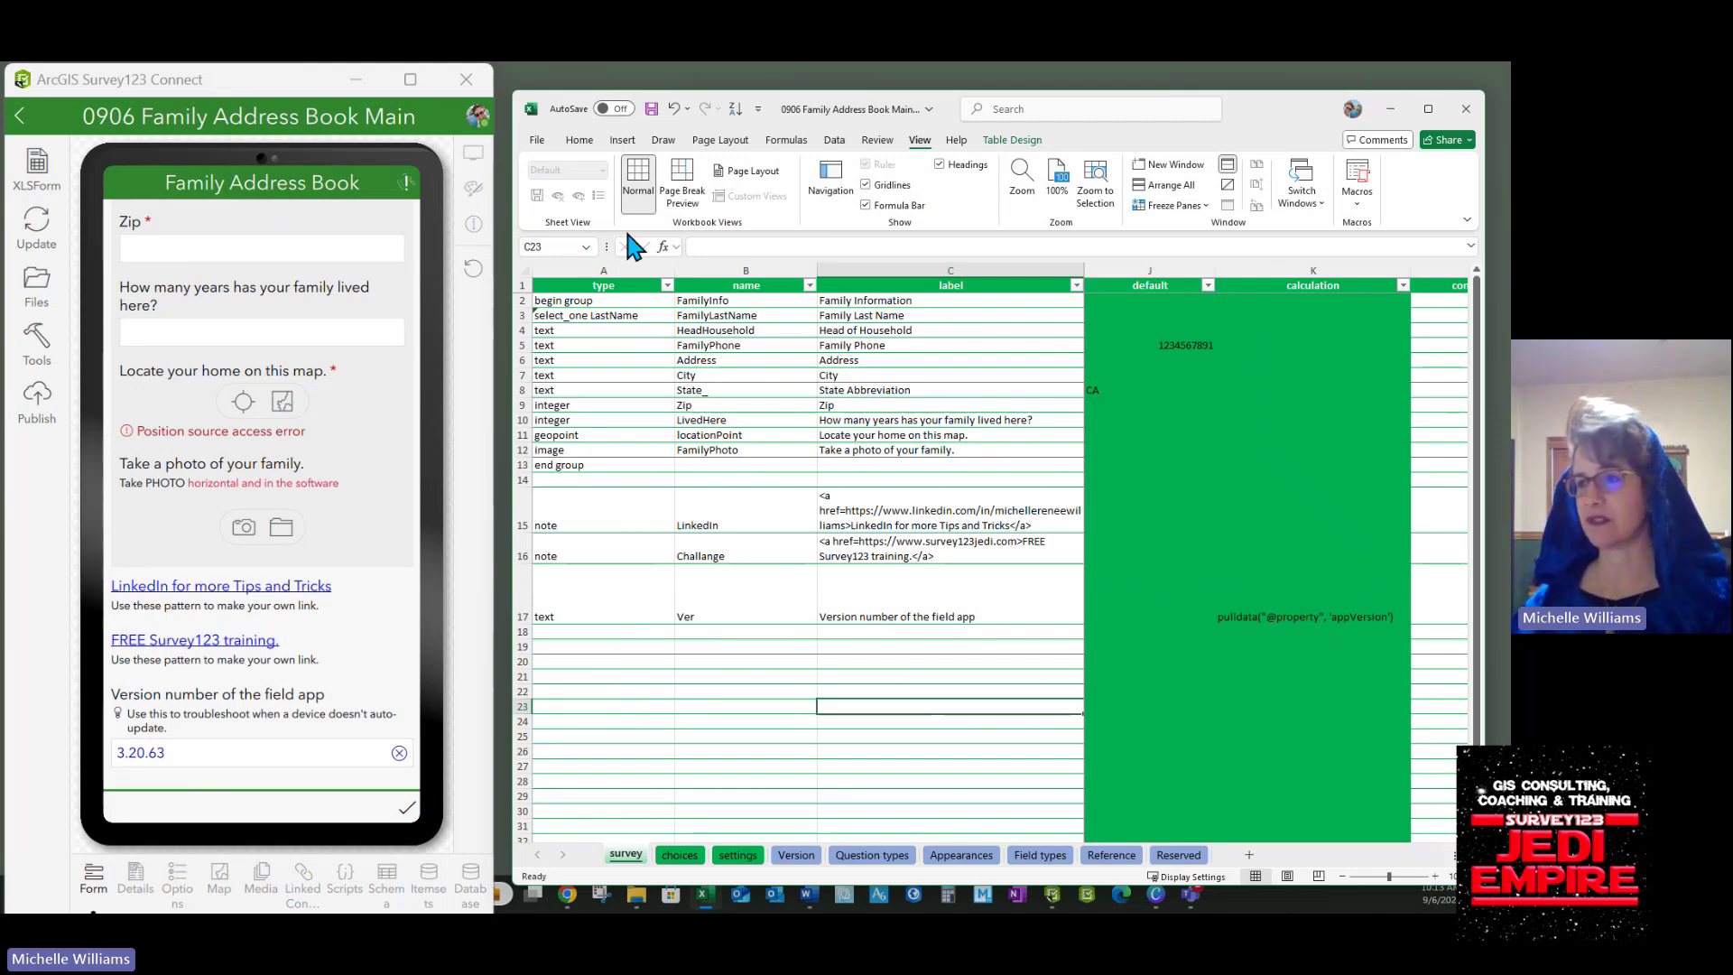
Insert a new row above the City question and set its type to date.
click(587, 479)
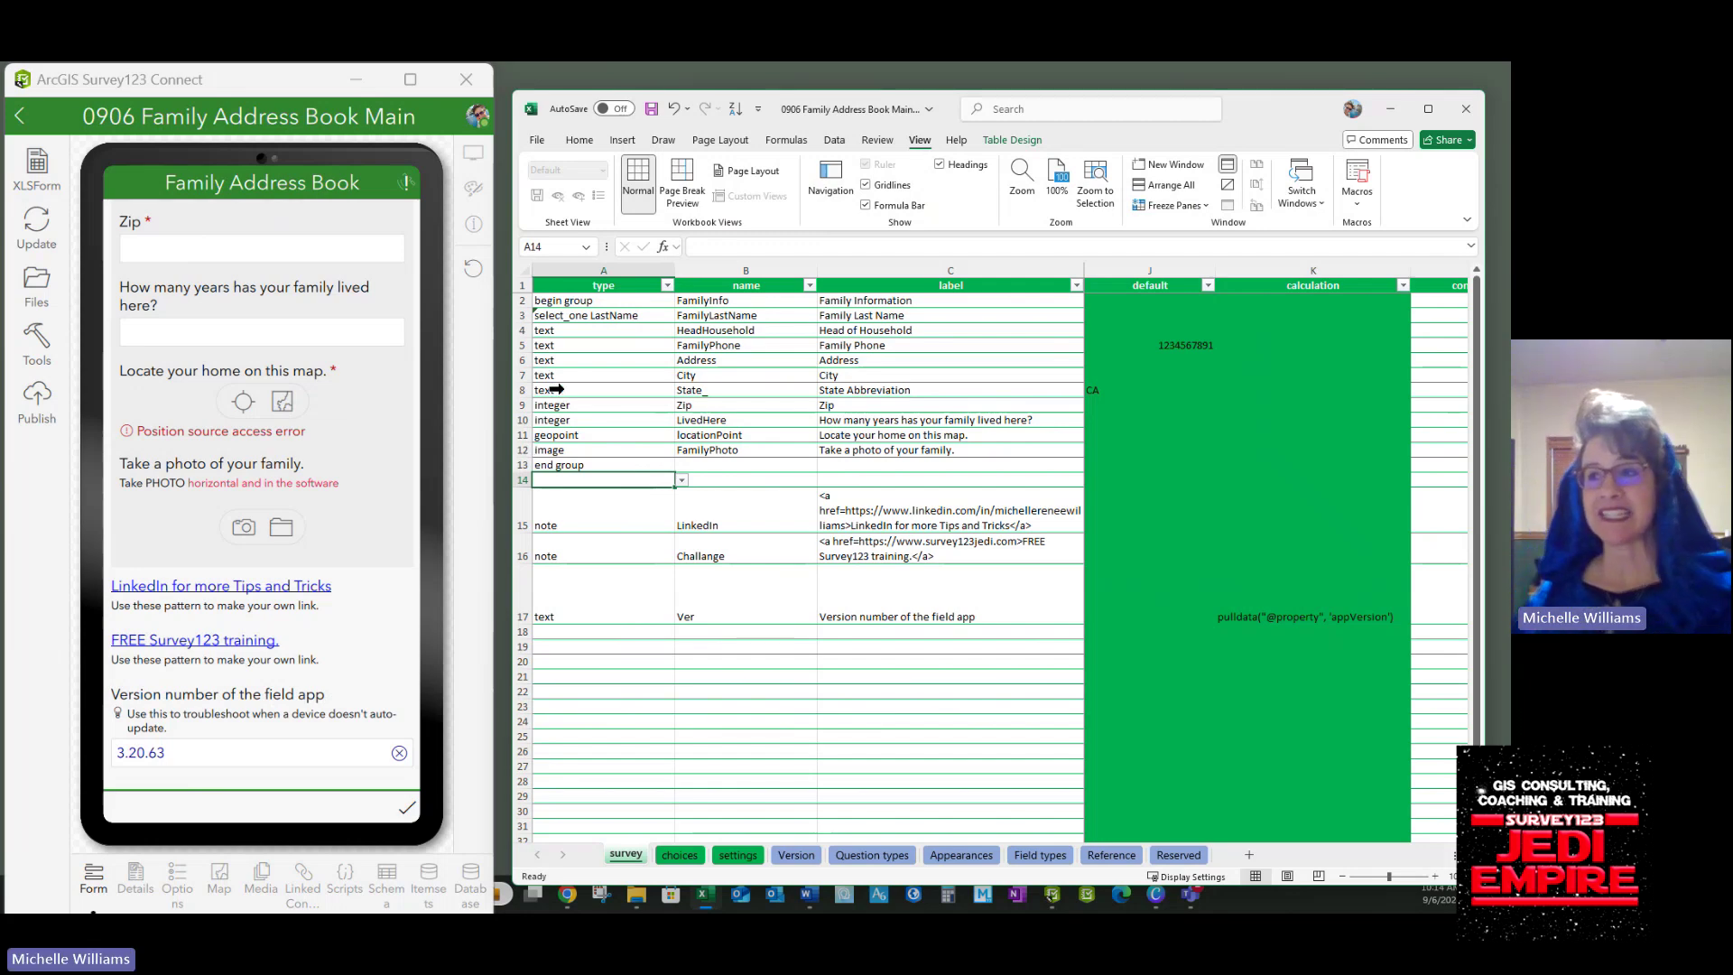
click(523, 376)
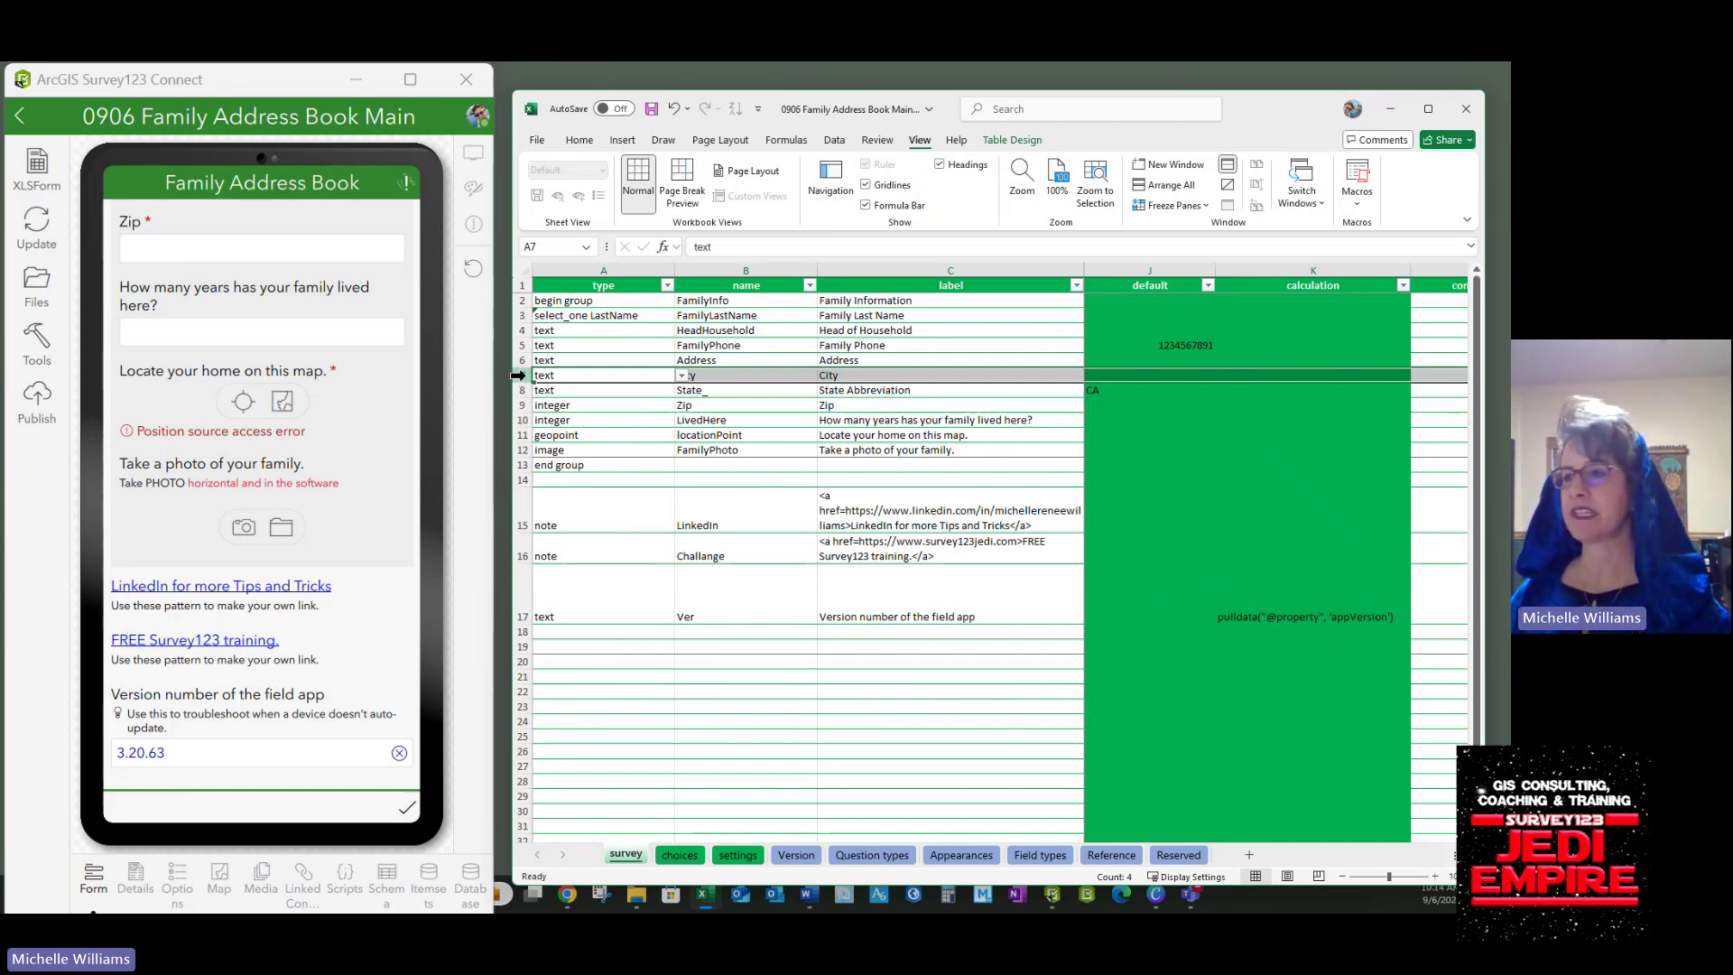
right_click(526, 377)
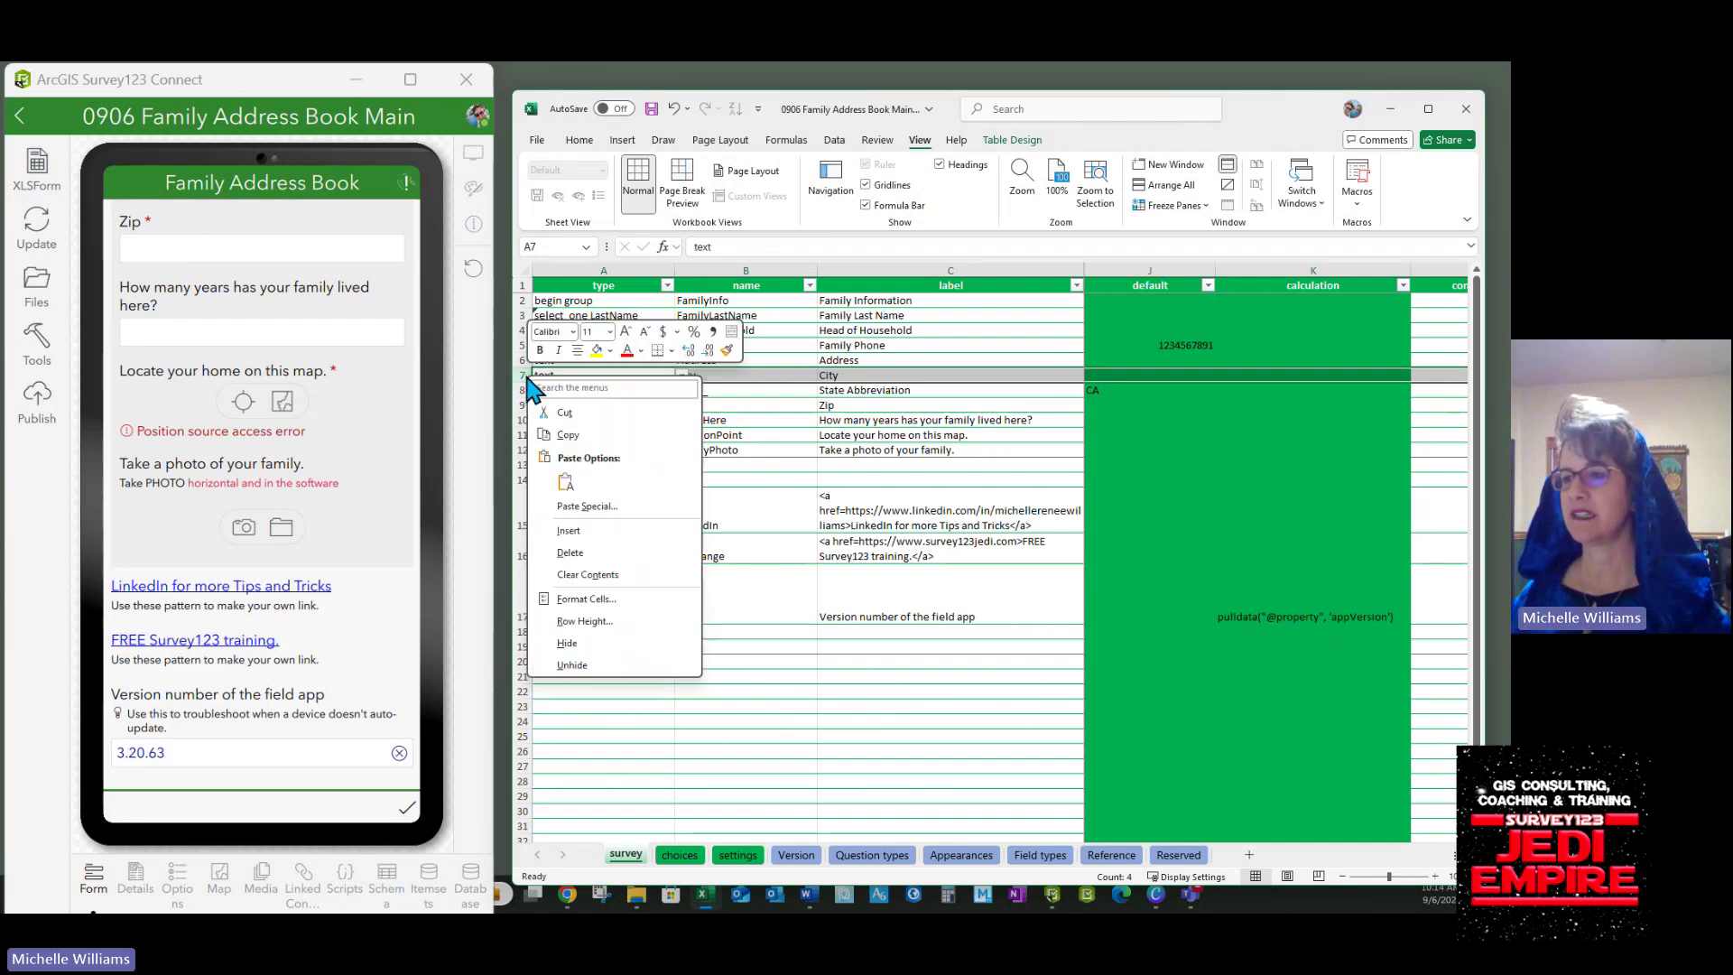
click(569, 532)
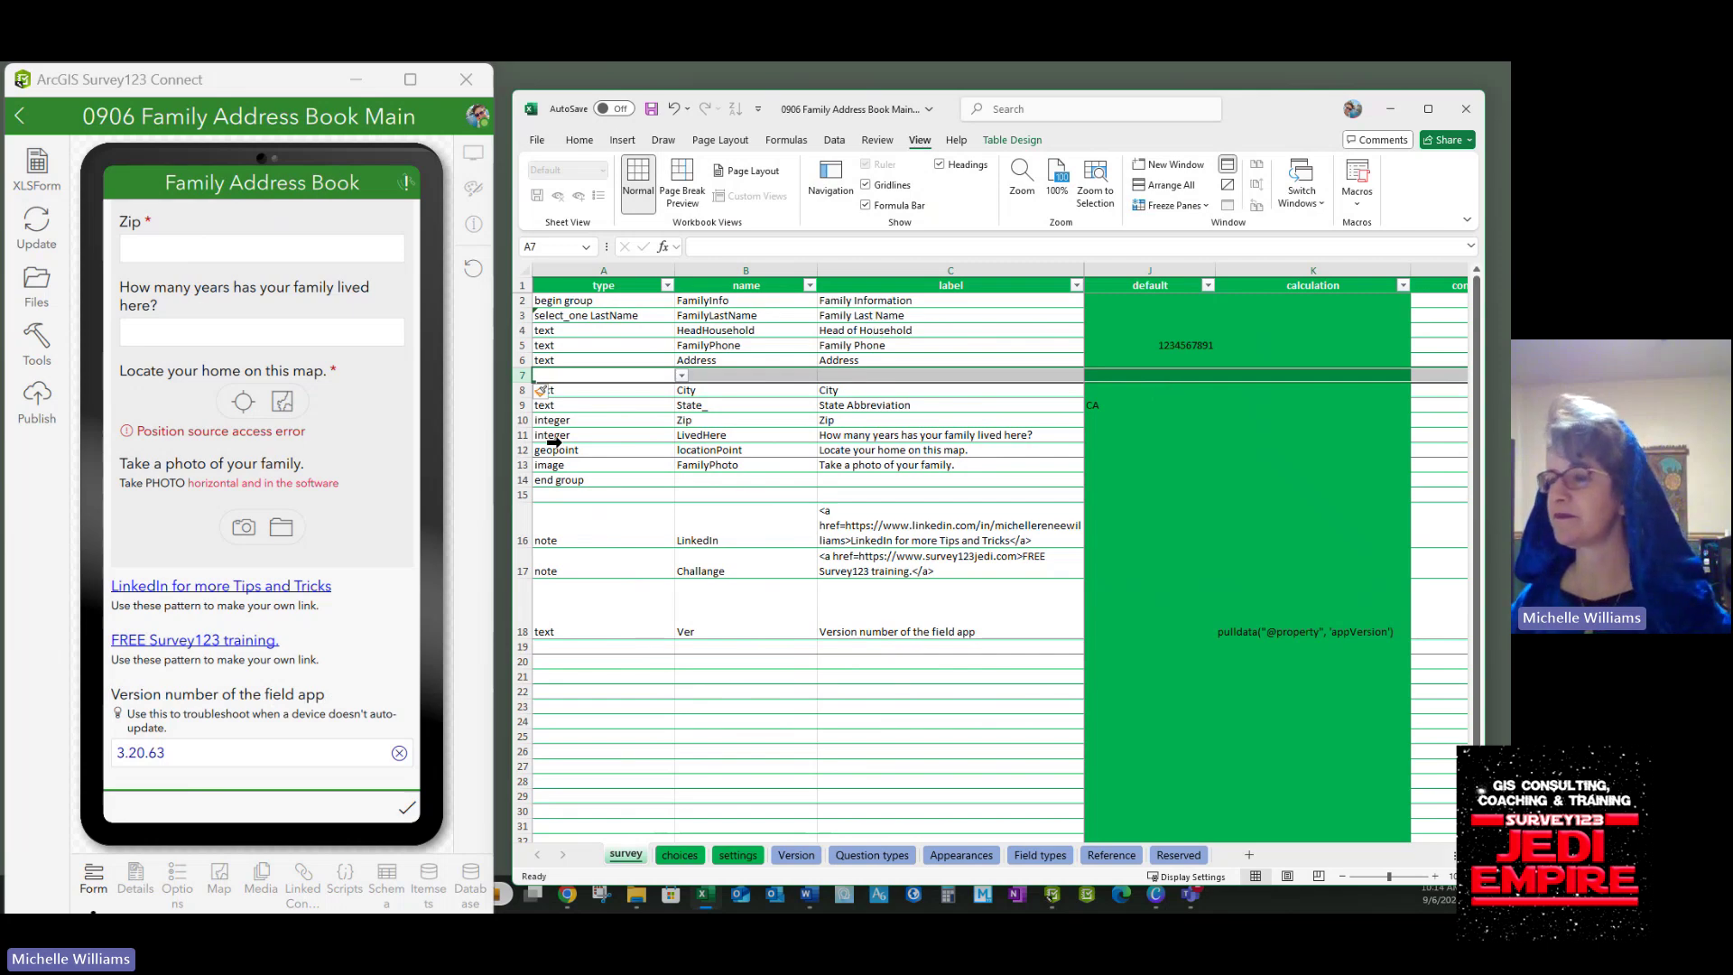
click(607, 375)
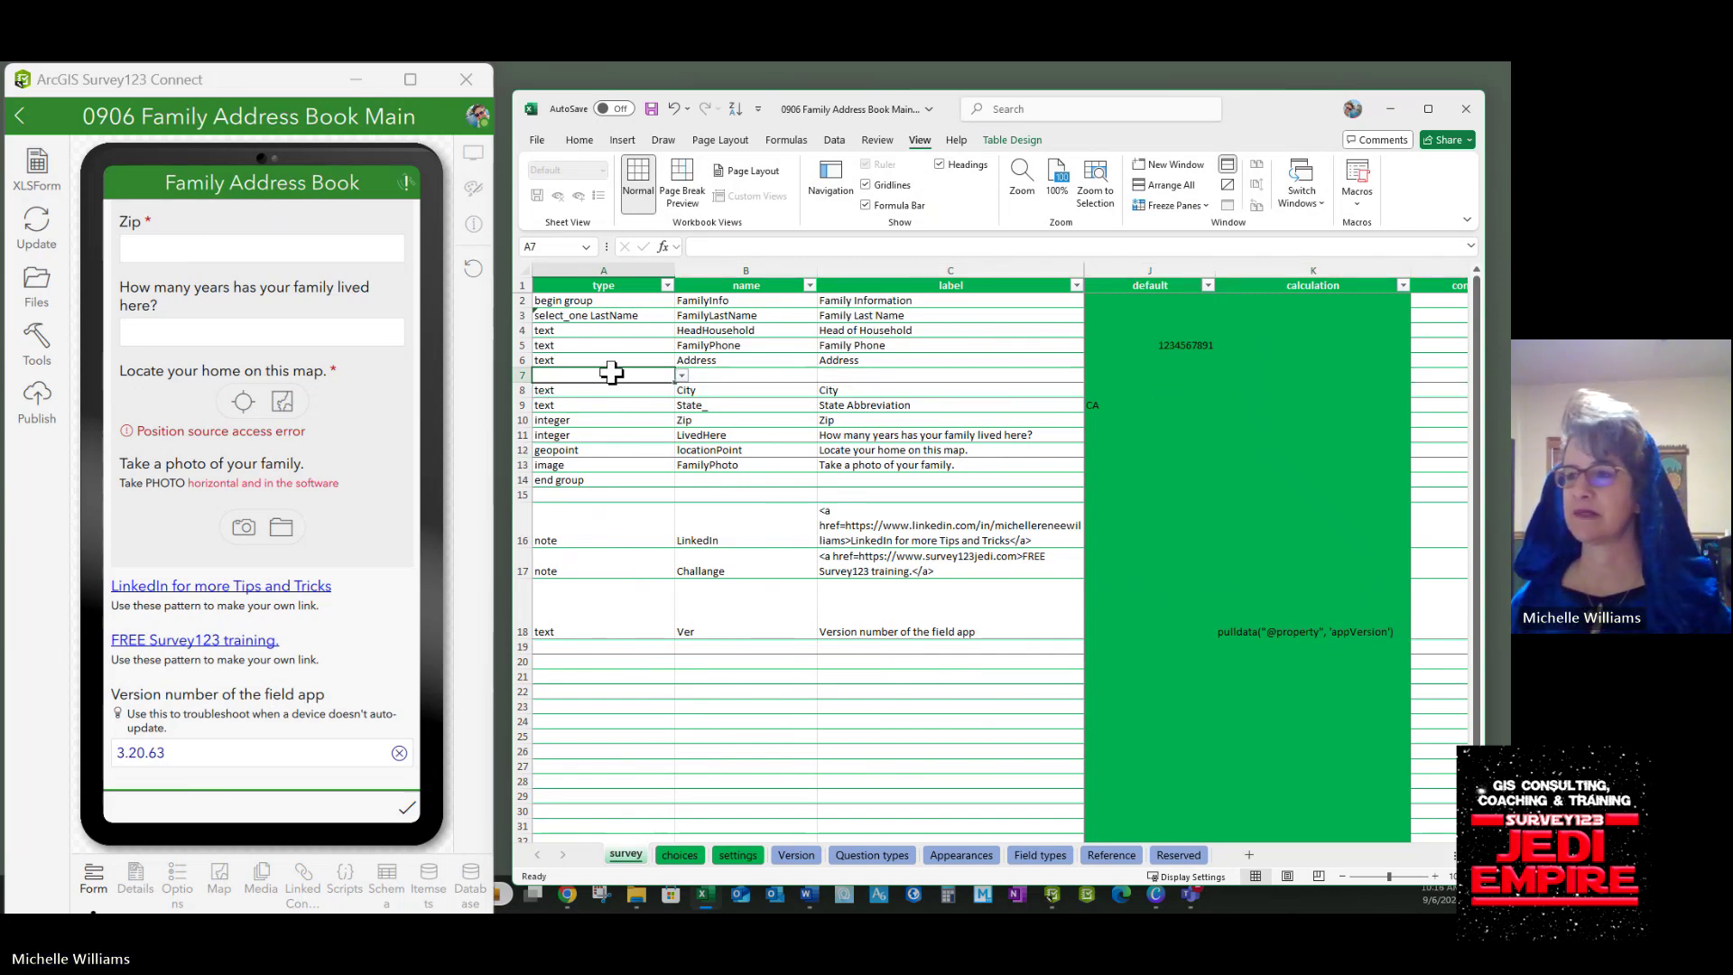
click(682, 376)
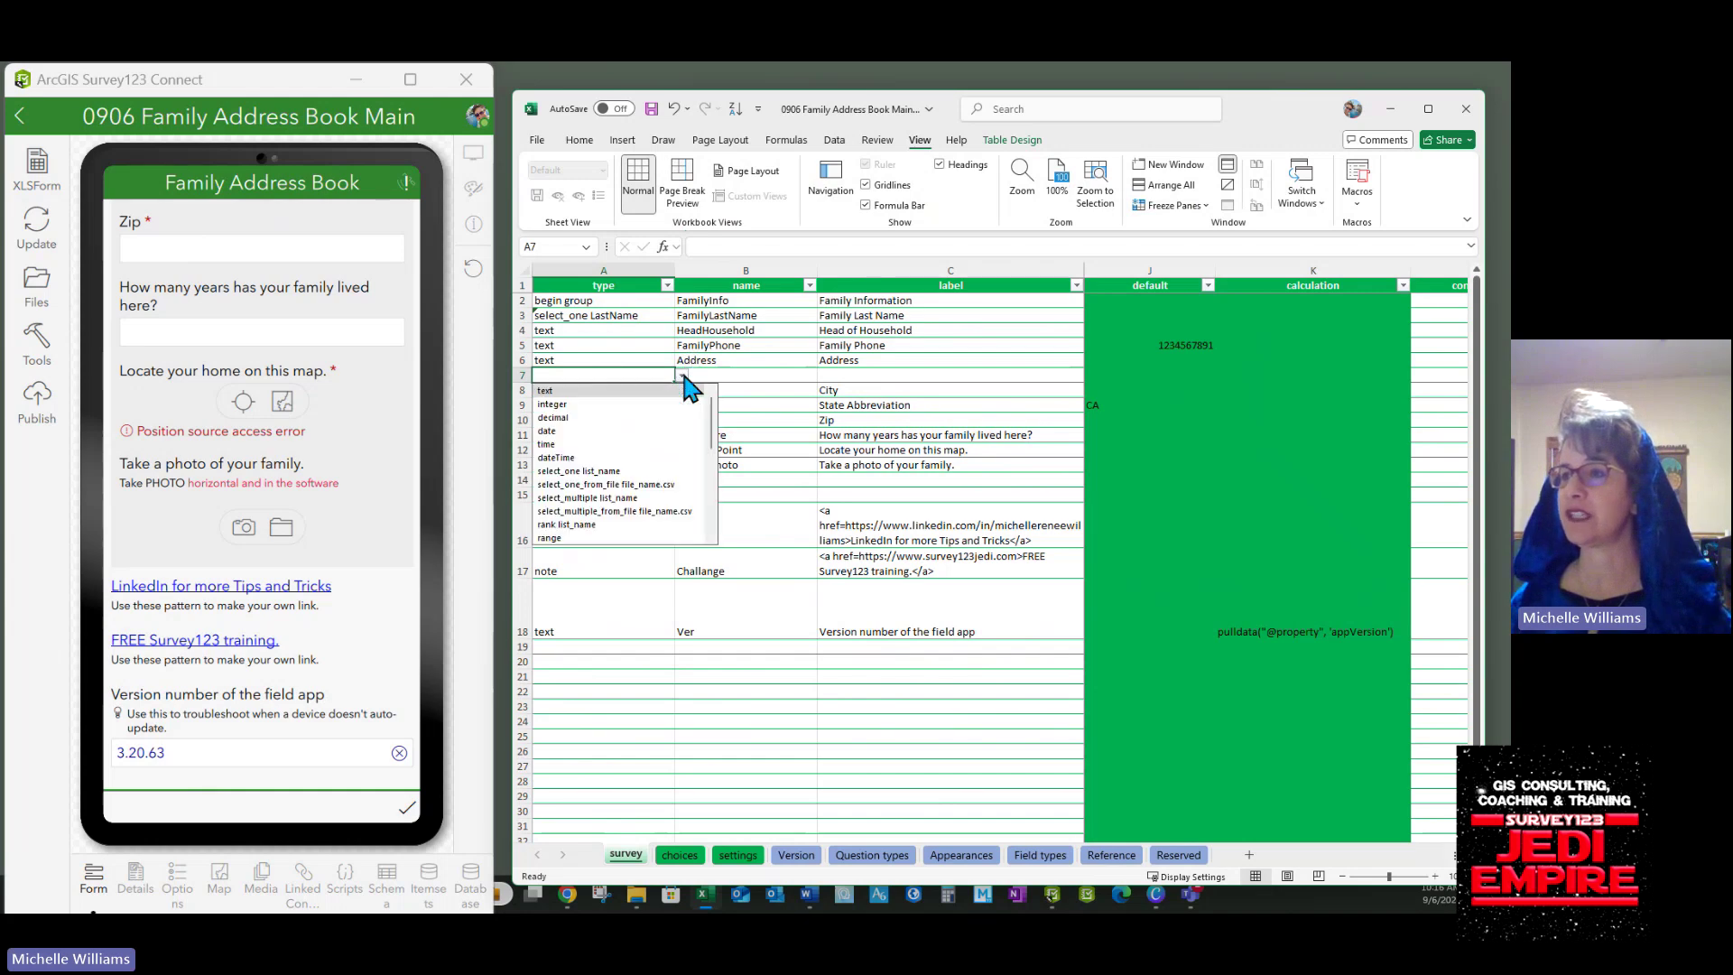
click(547, 431)
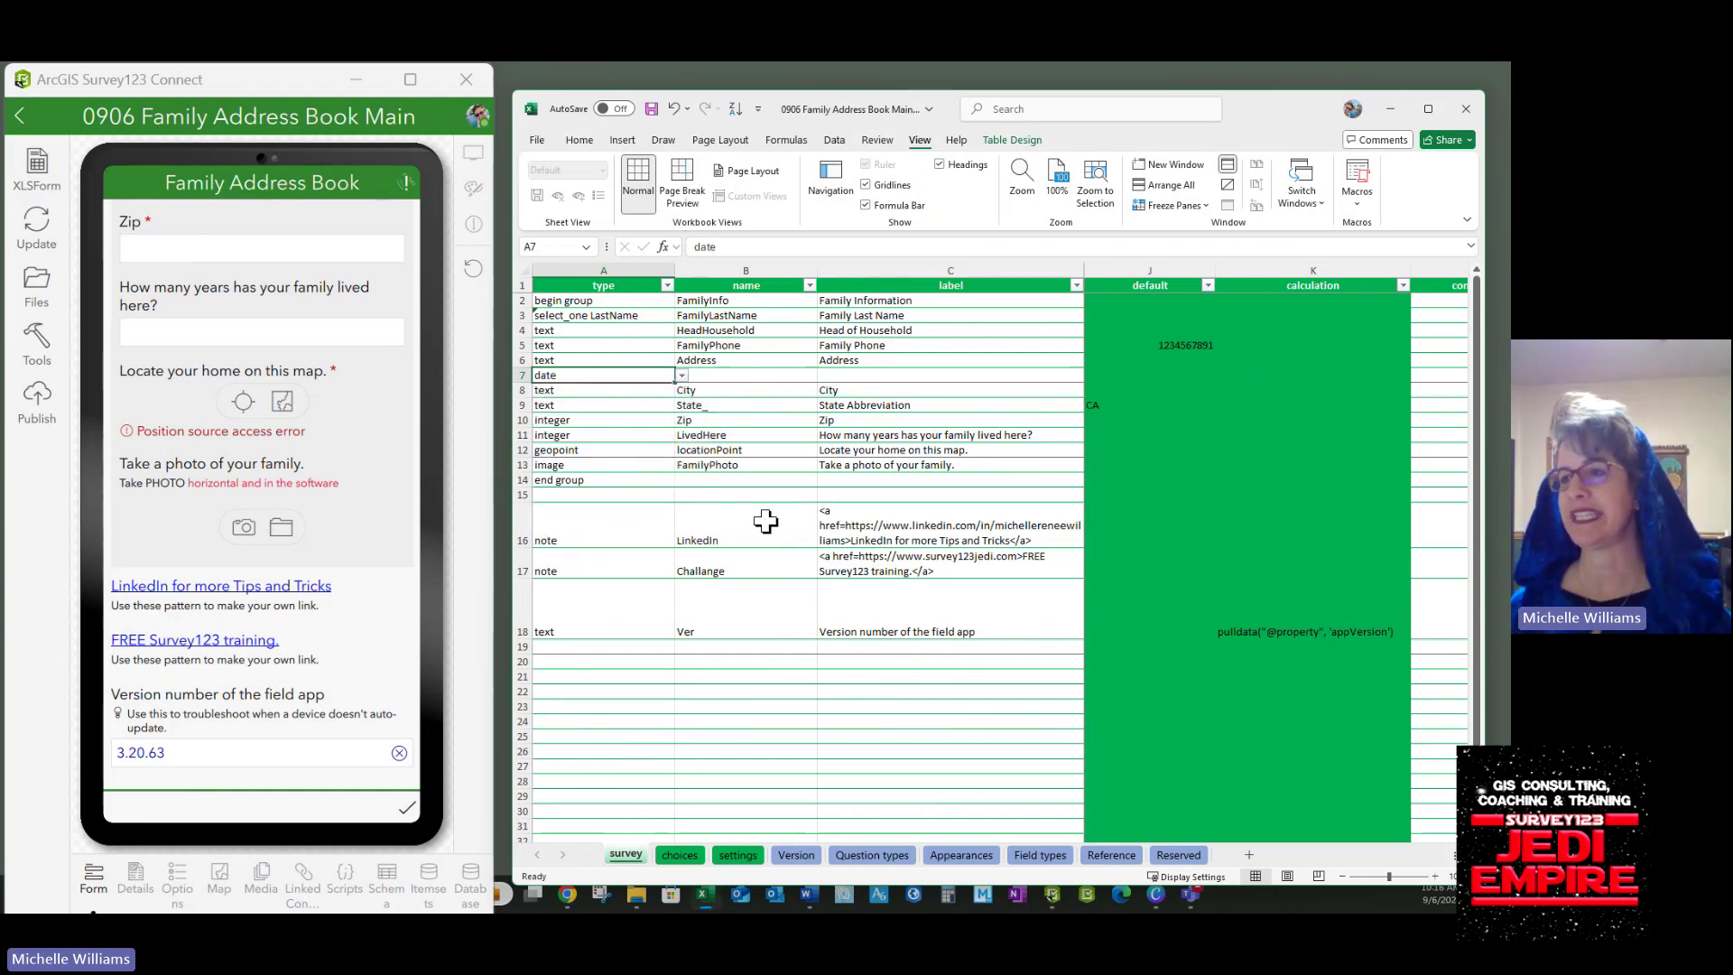
Enter date as the new question's name, reject the invalid entry and correct it to date_.
click(742, 370)
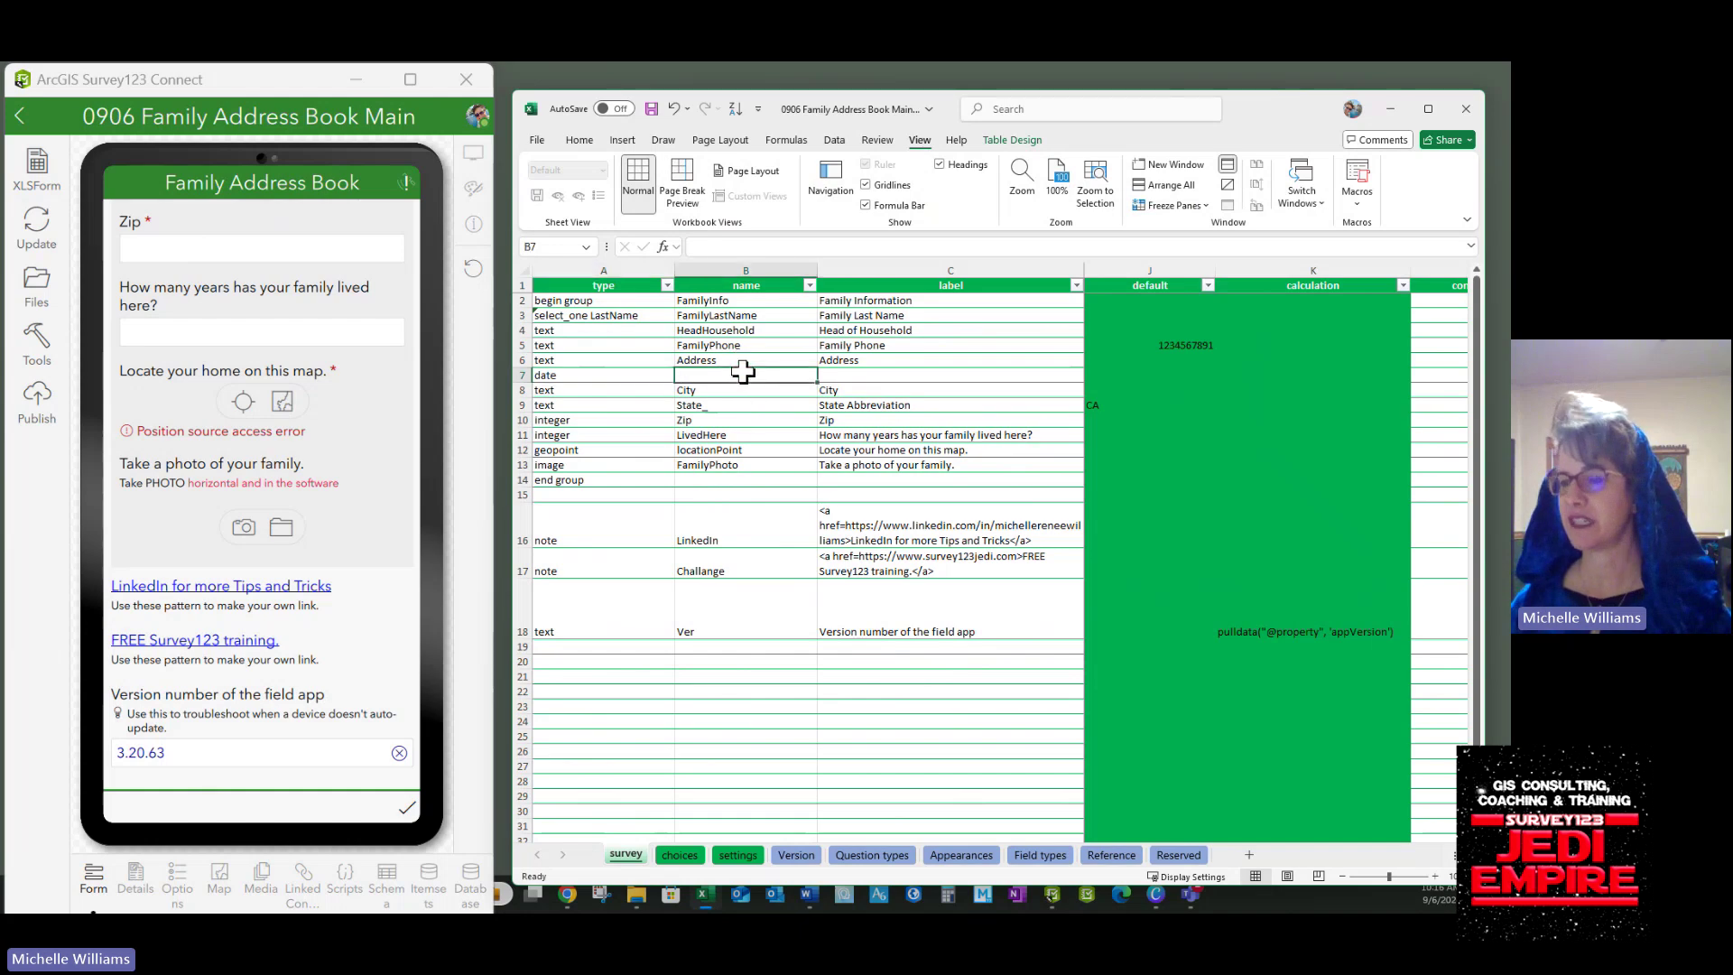
text(date)
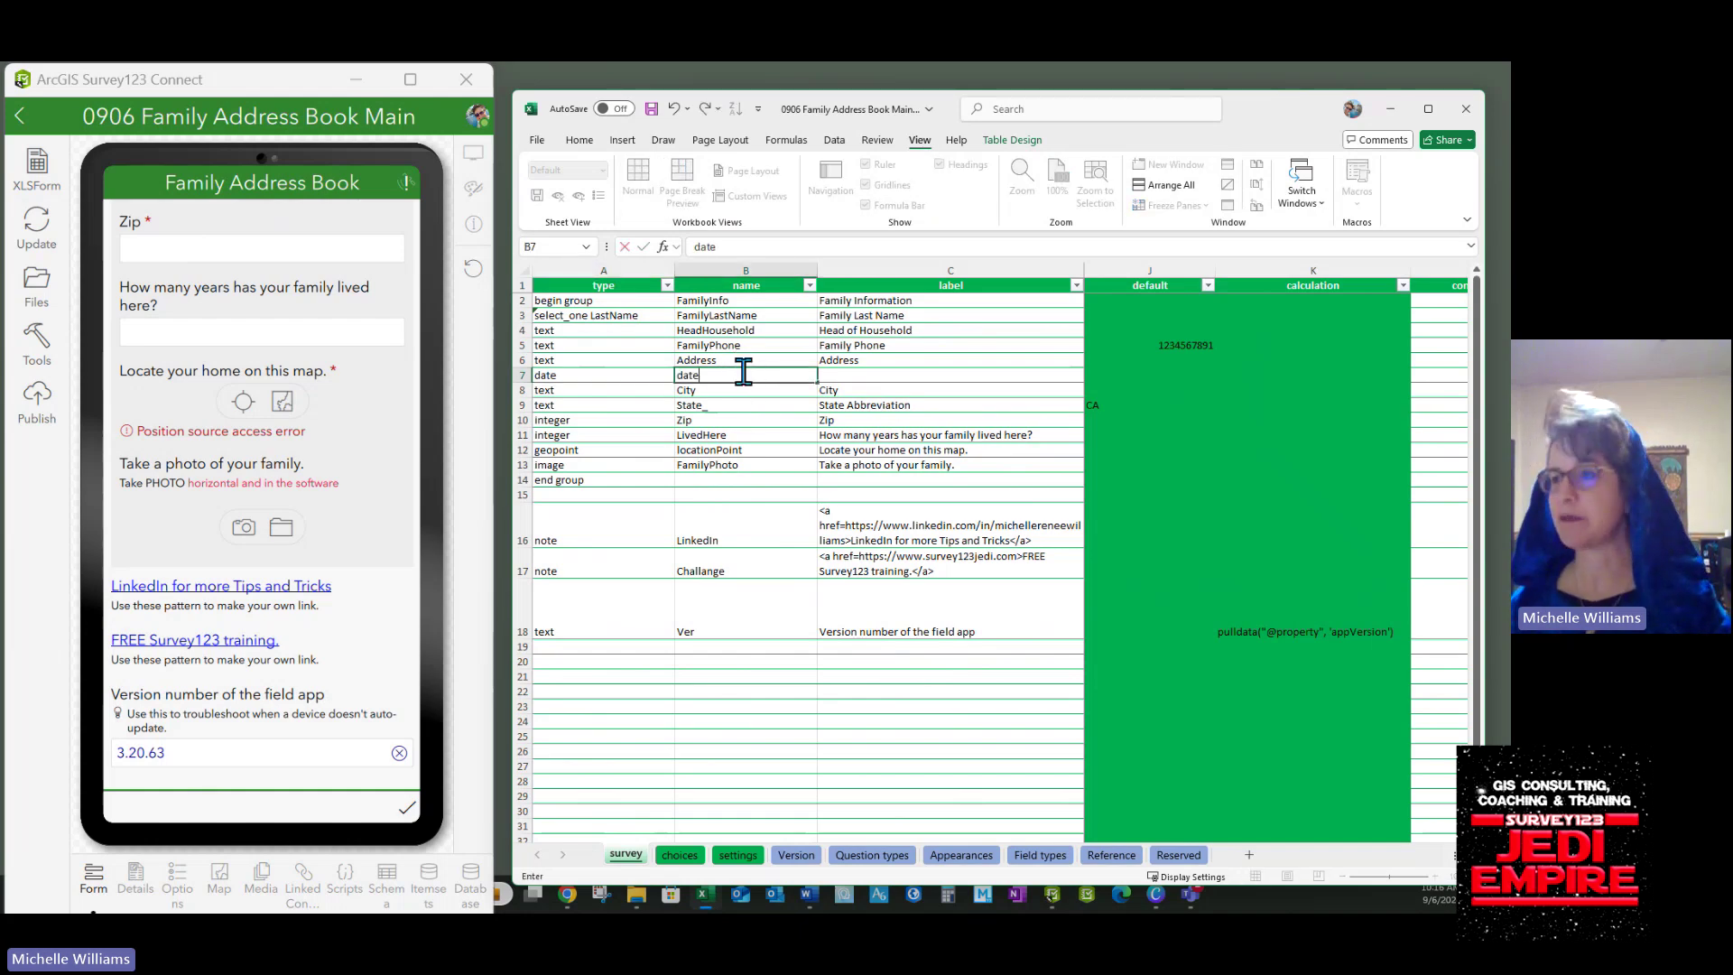
key(Return)
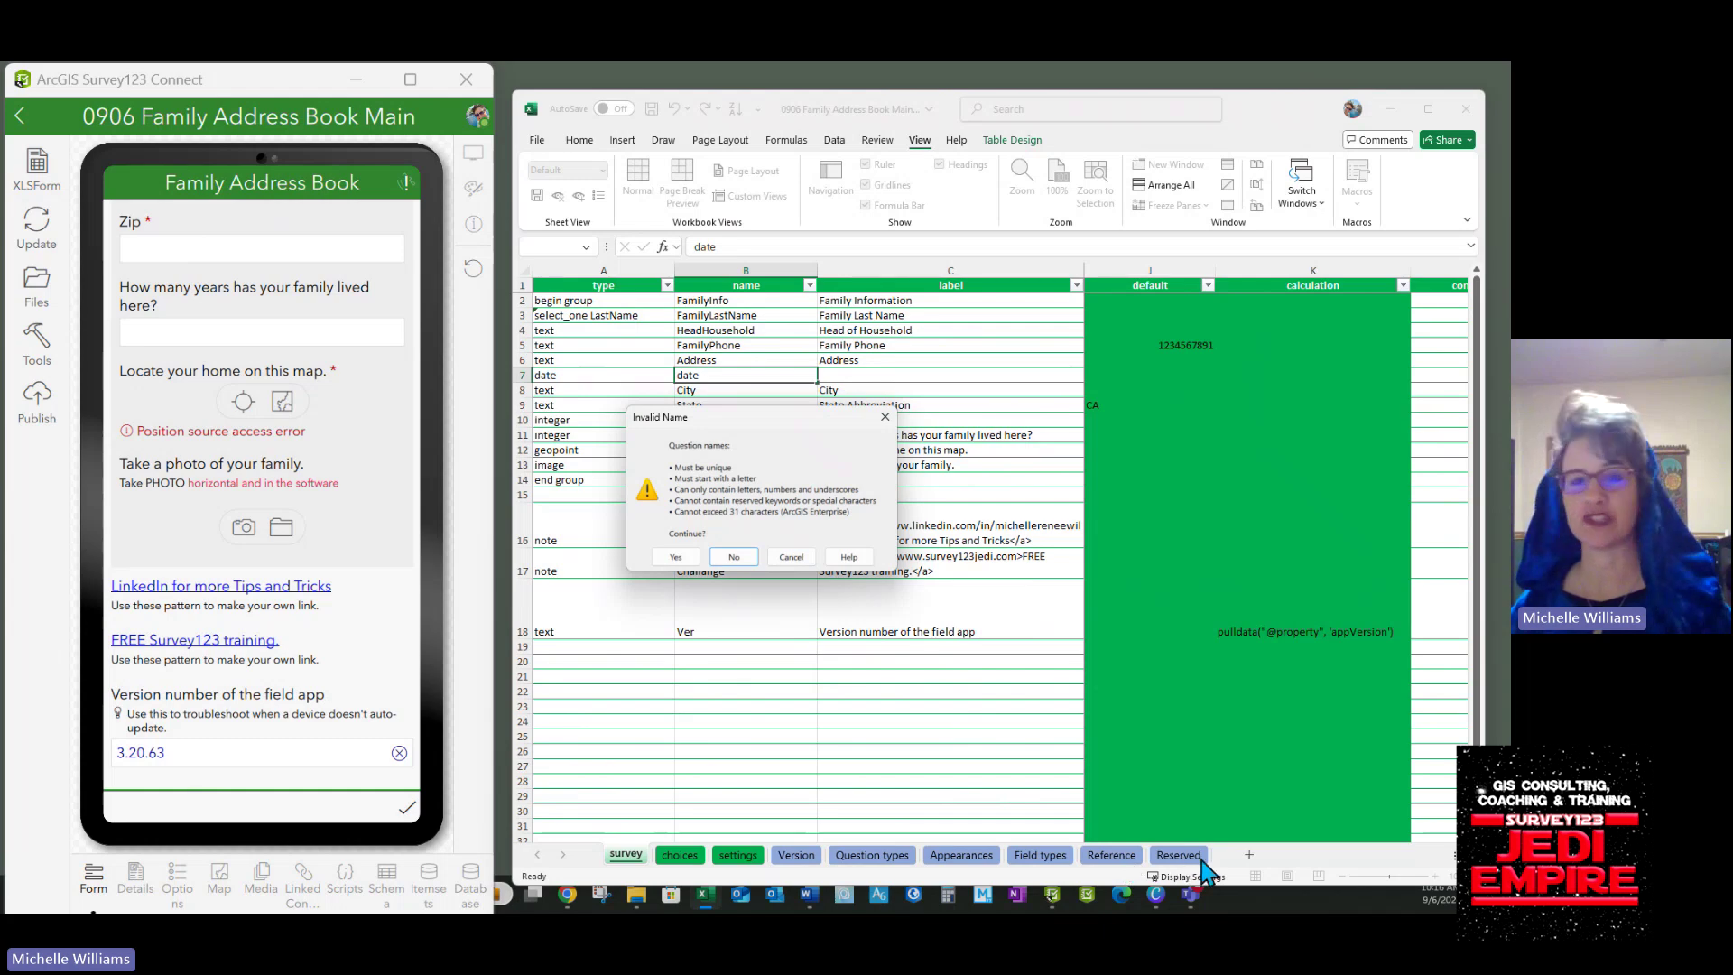
click(735, 555)
click(715, 377)
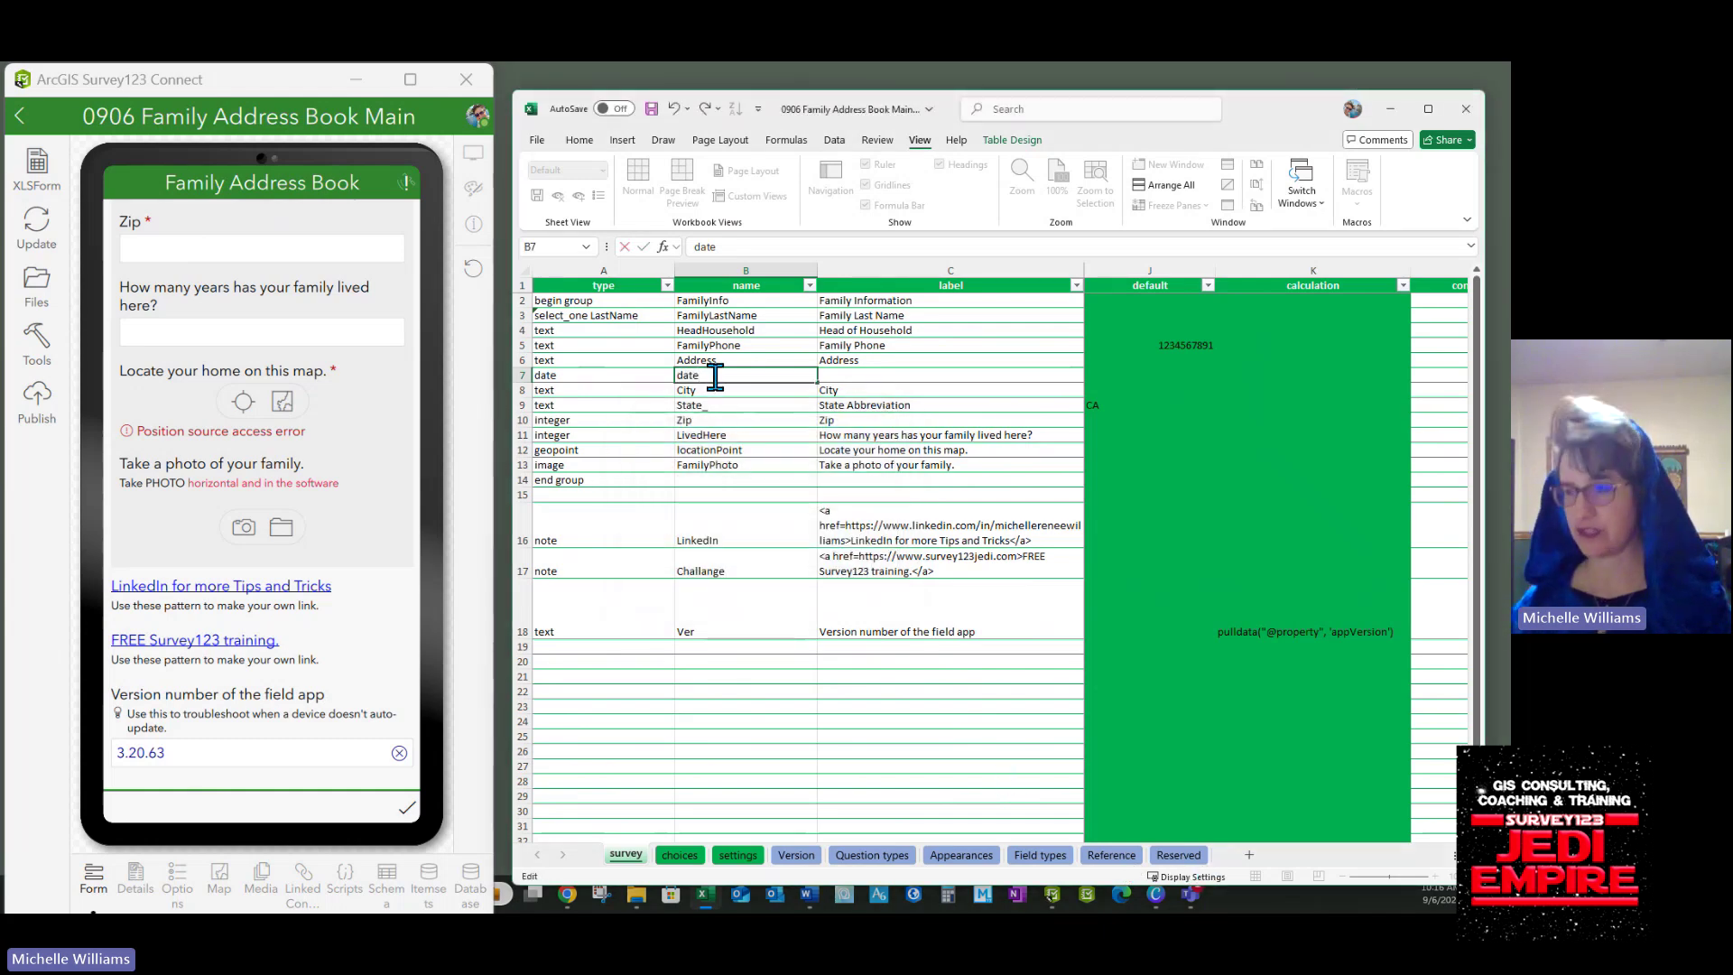
Label the new date question Date of Inspection and save the workbook to update the survey preview.
click(848, 373)
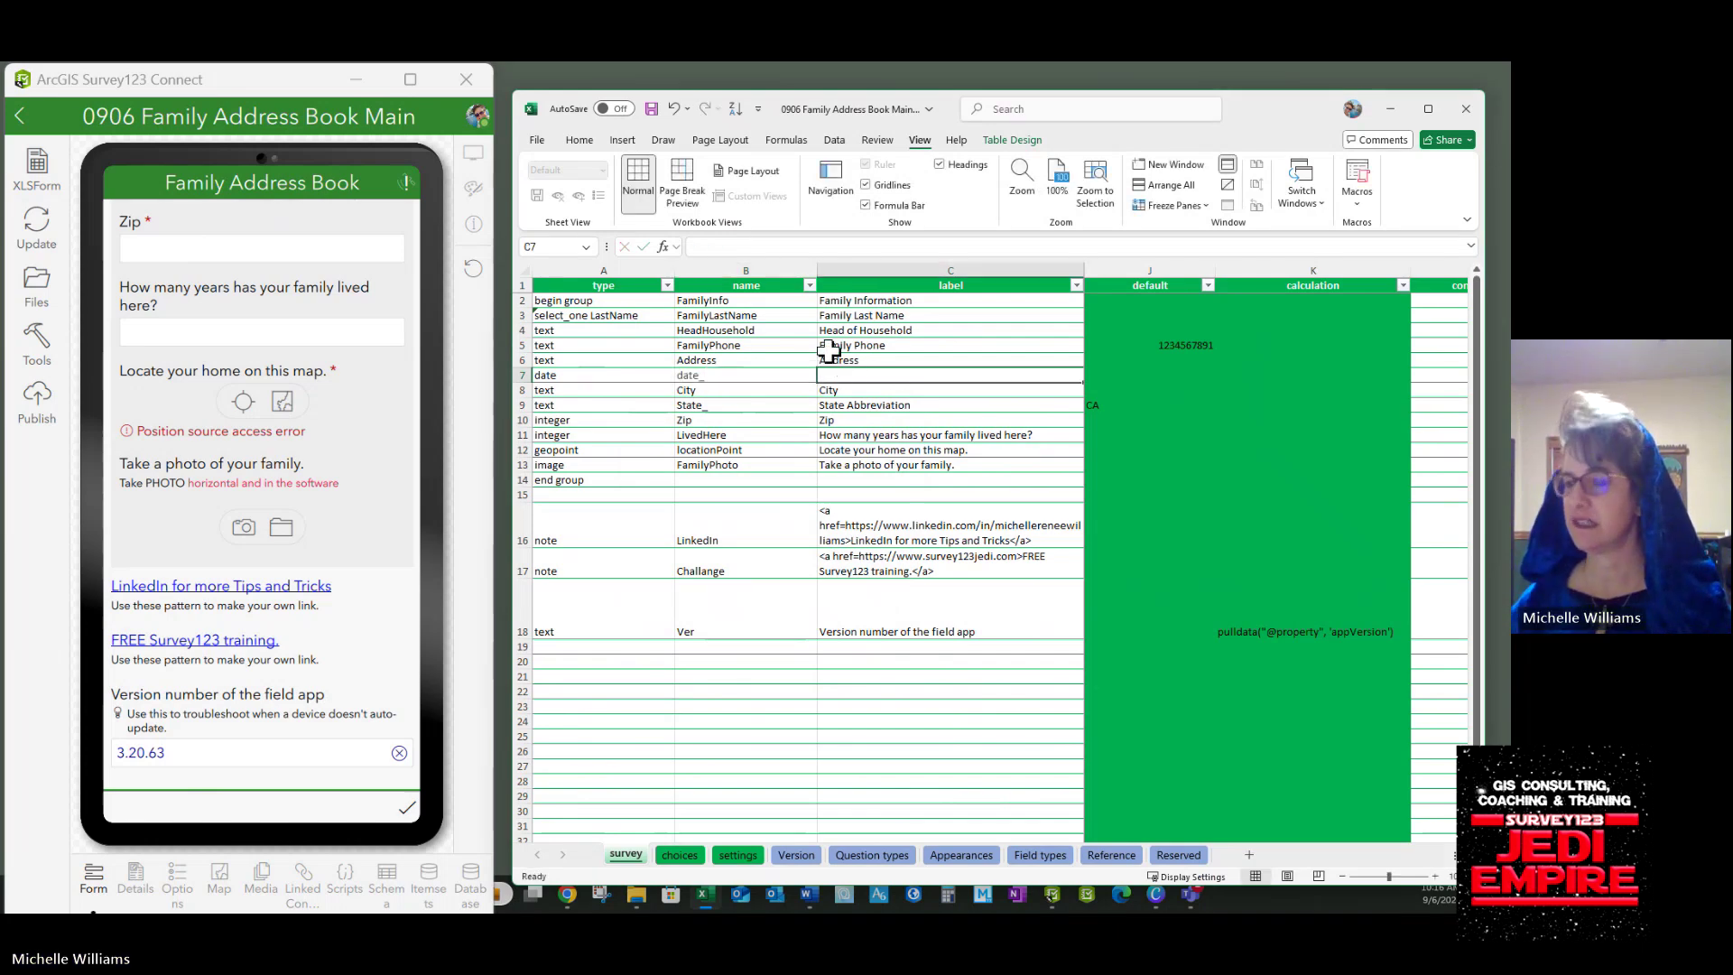
text(Date of Inspection)
key(Return)
click(651, 109)
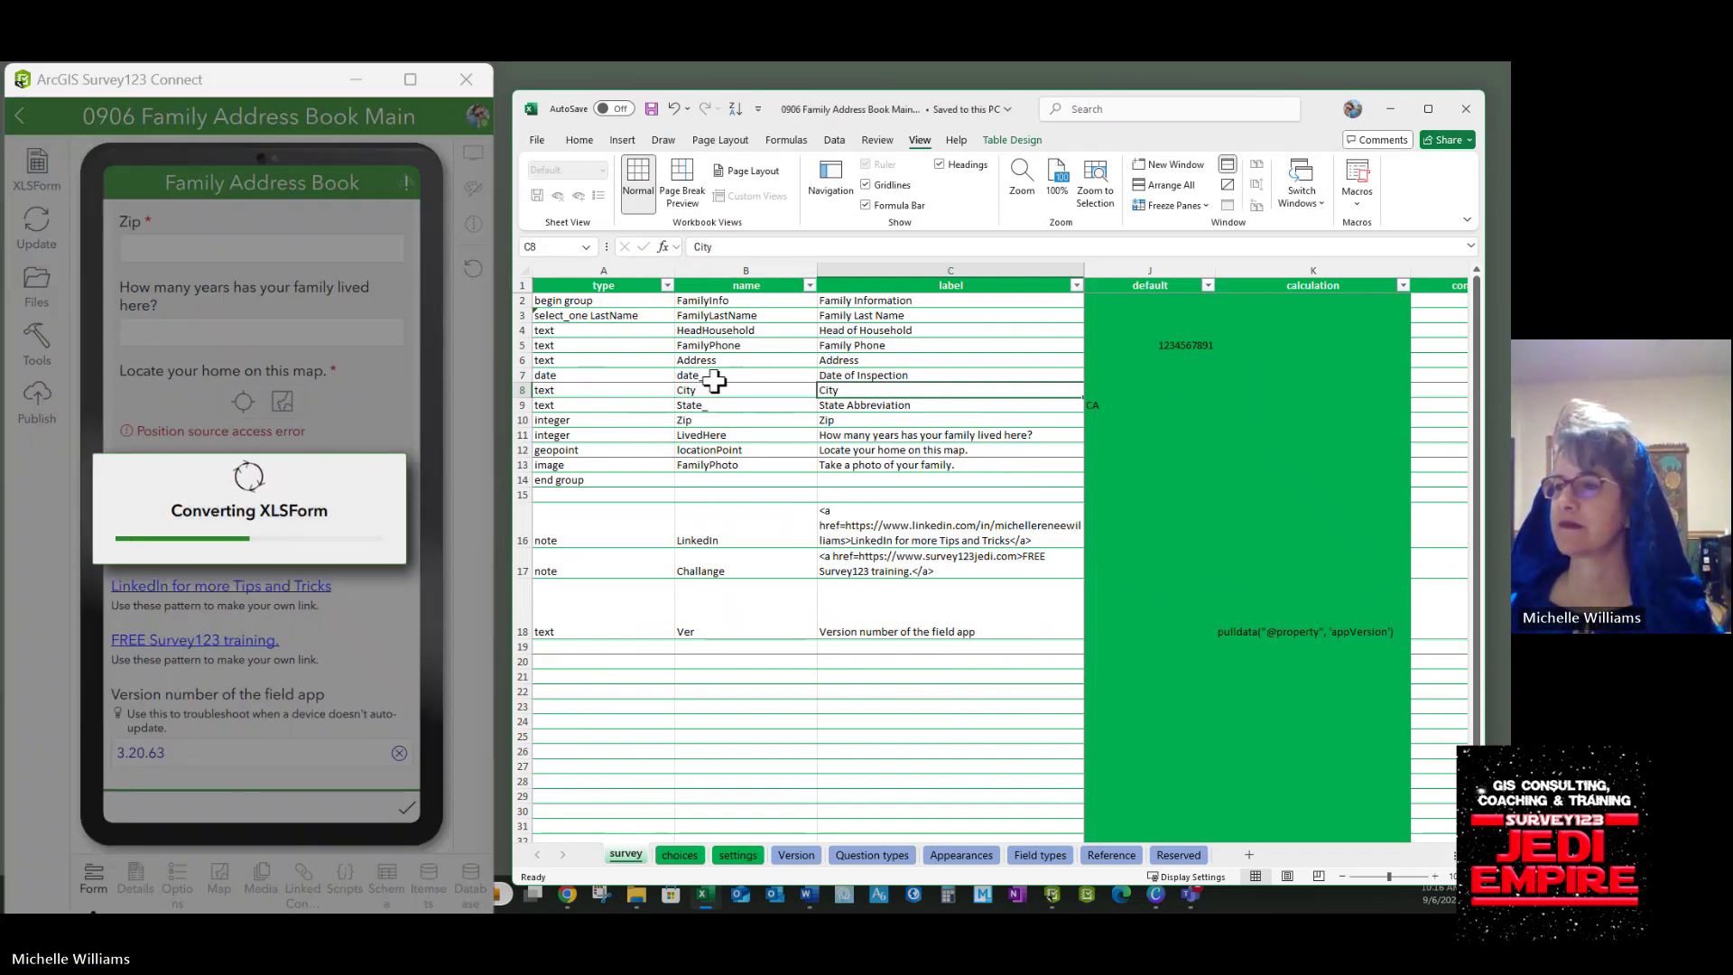
Try the Date of Inspection field in the survey preview with Friday, September 6, 2024 and clear it again.
click(725, 374)
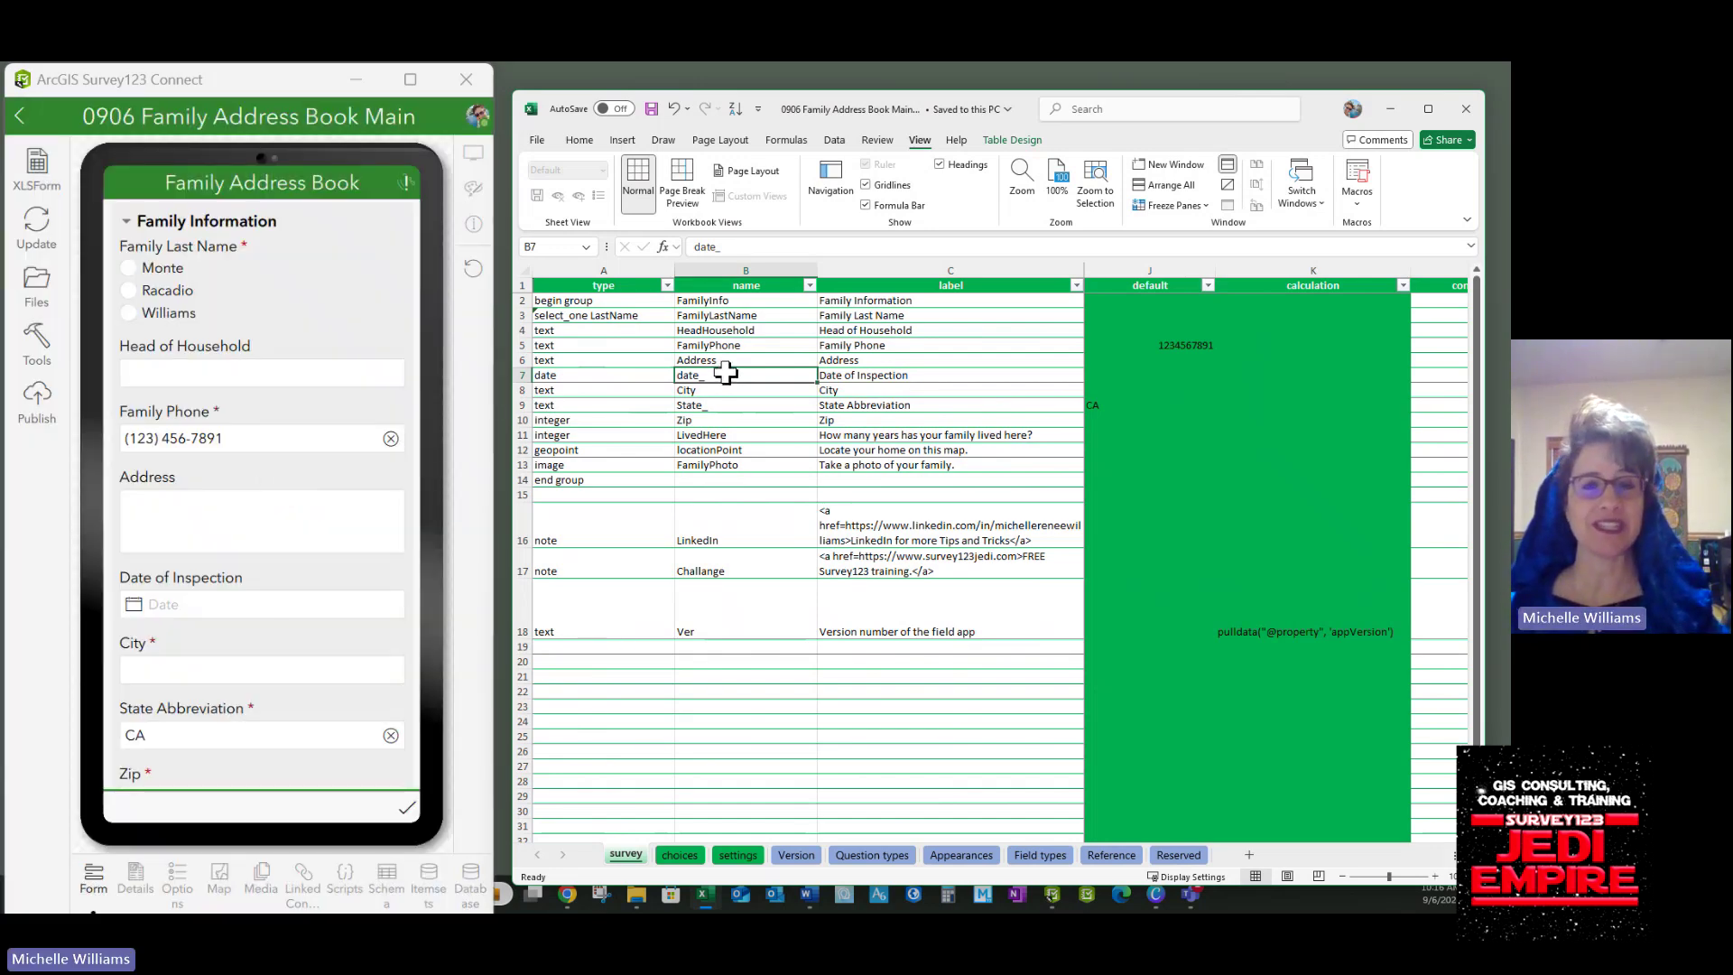
click(225, 605)
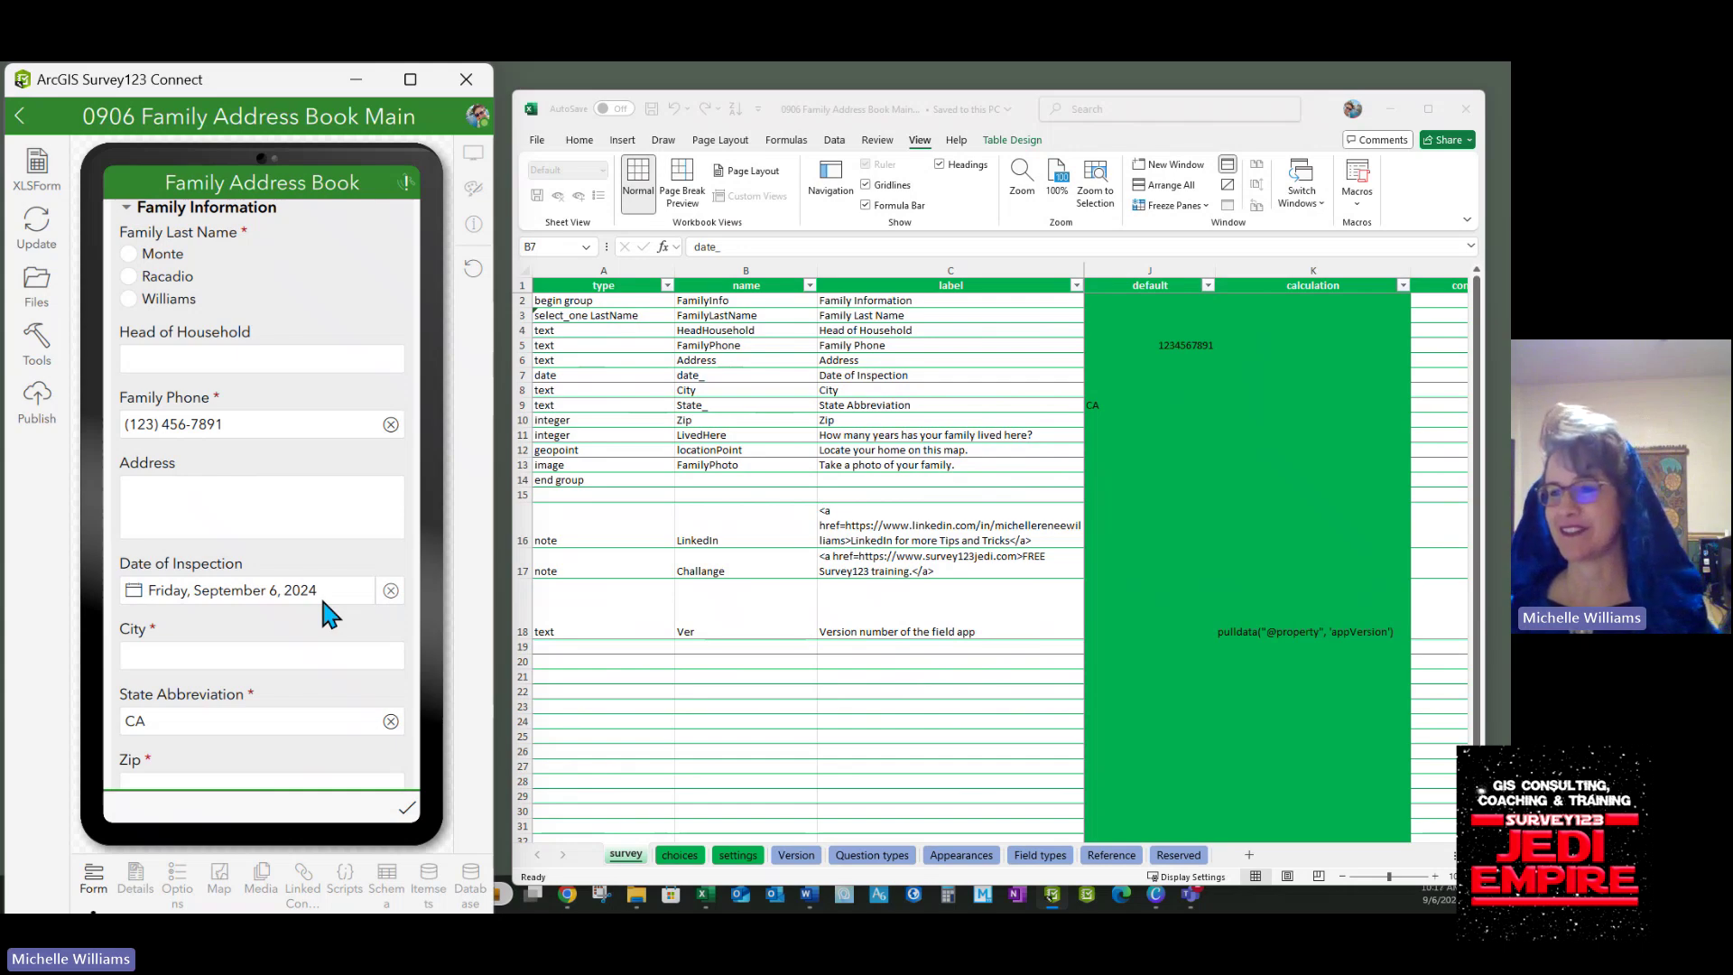
click(390, 590)
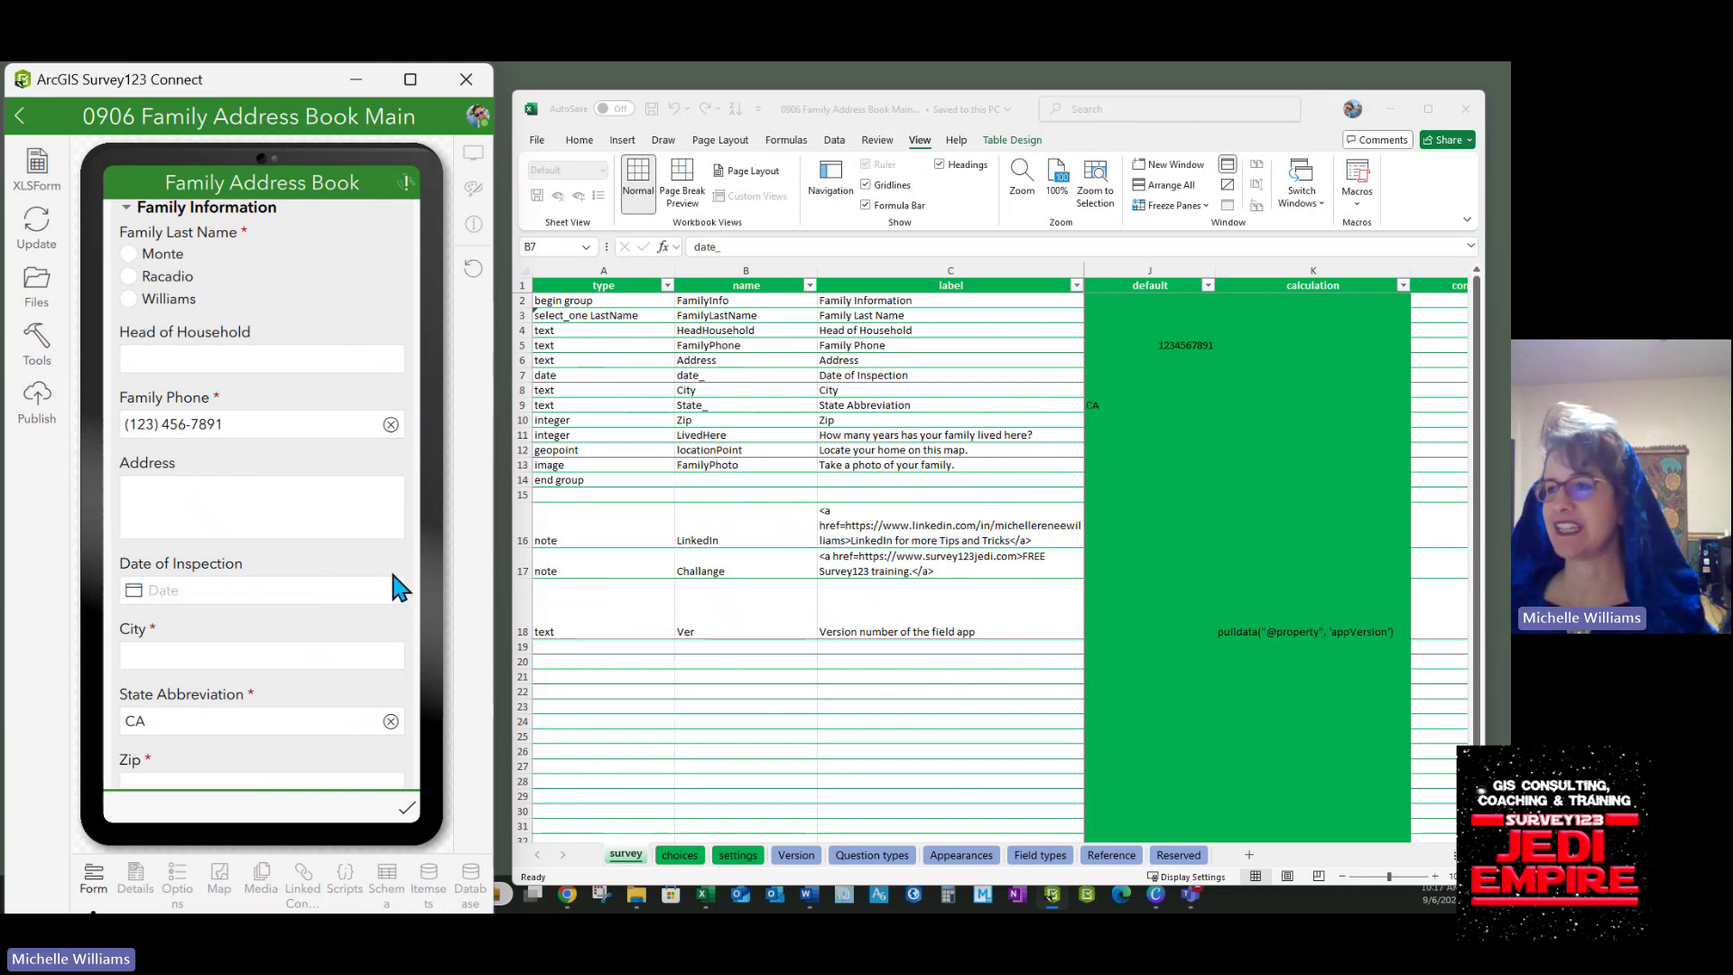
Enter now() as the Date of Inspection question's calculation, save the workbook and check the date field in the survey preview.
click(917, 377)
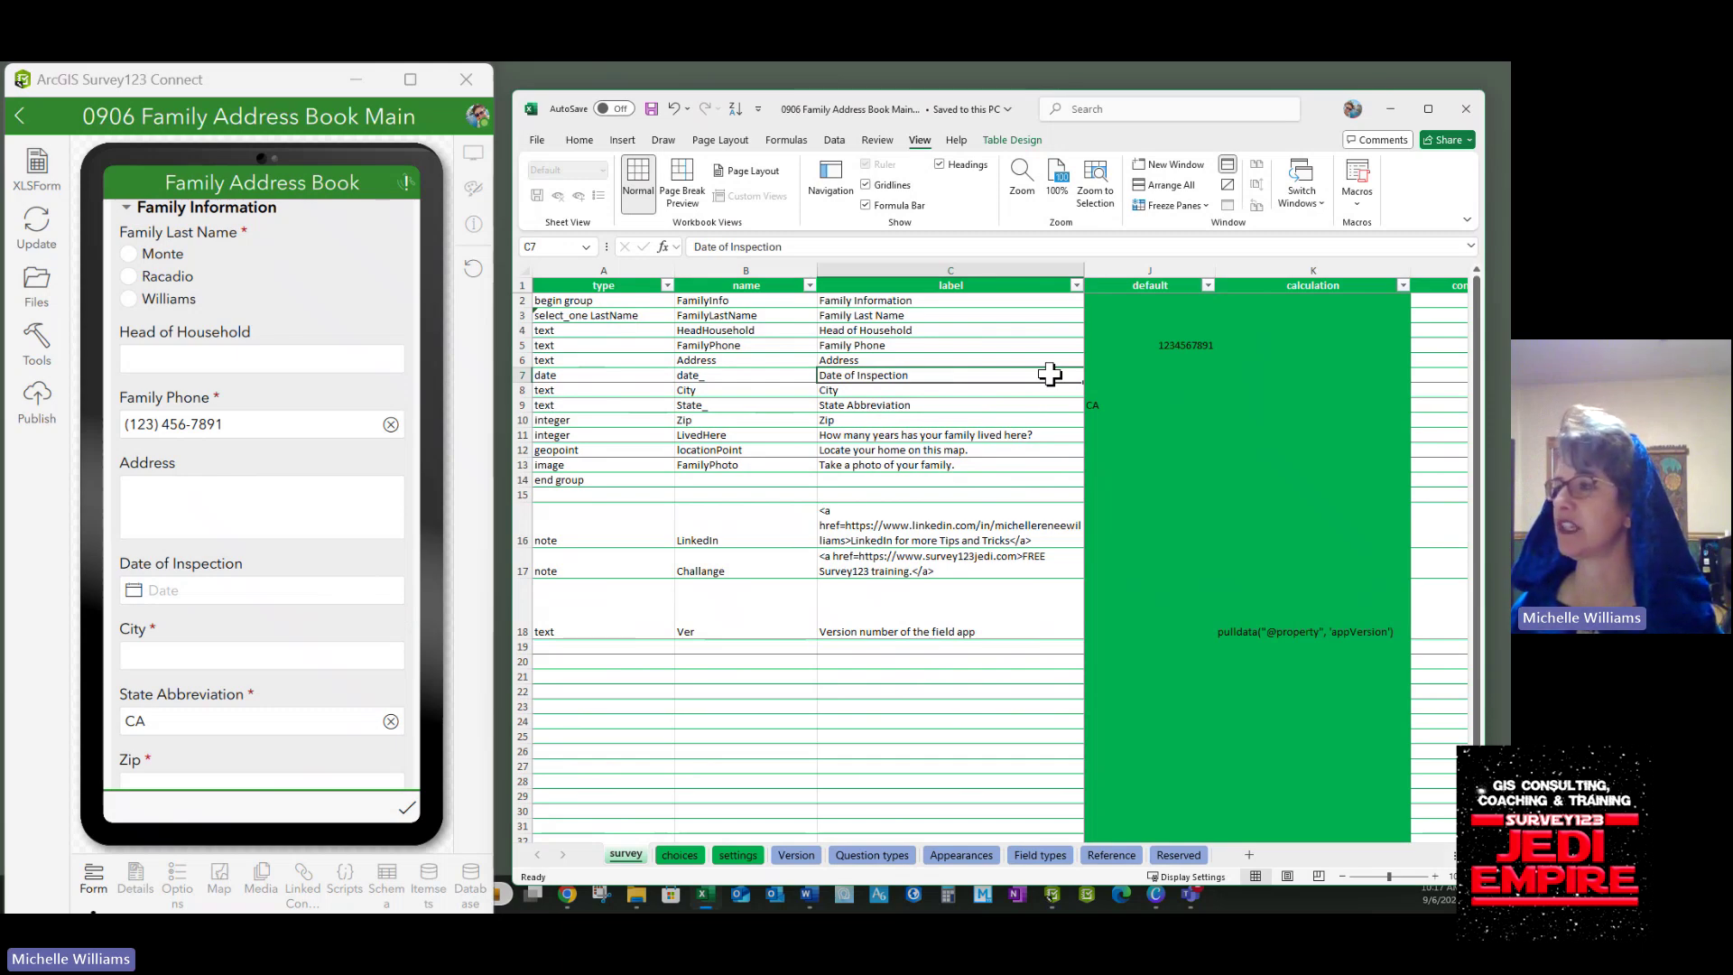
key(Right)
key(Right)
key(Right)
key(Right)
key(Right)
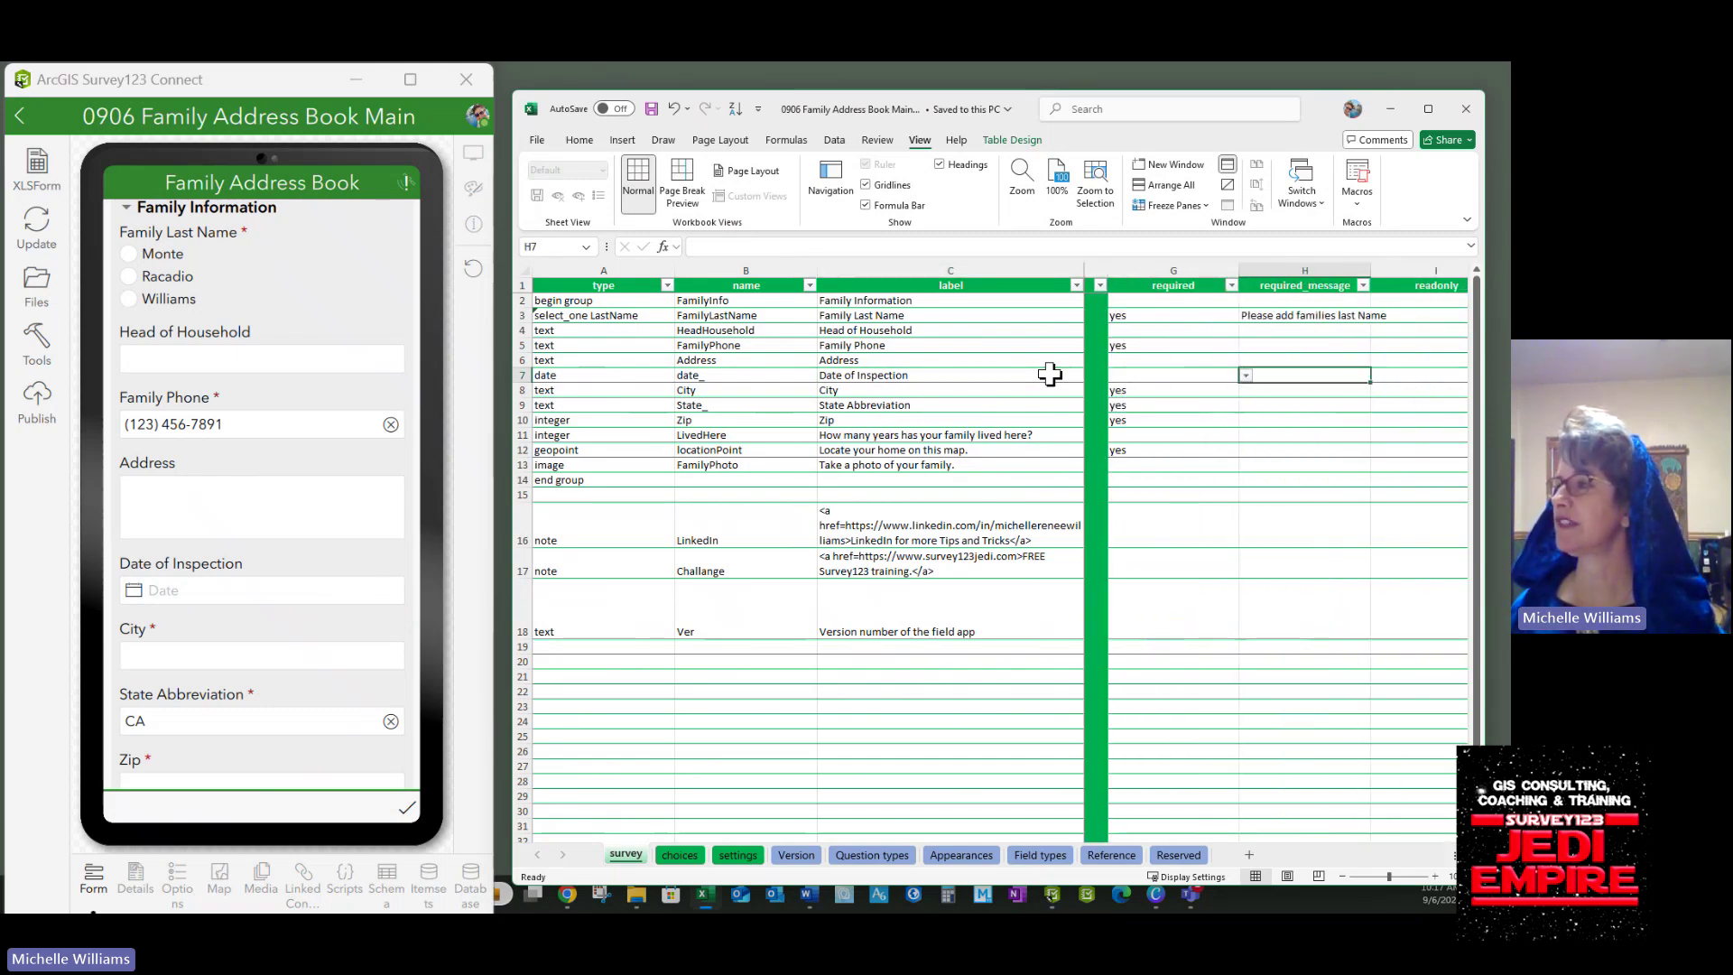
key(Right)
key(Right)
key(Right)
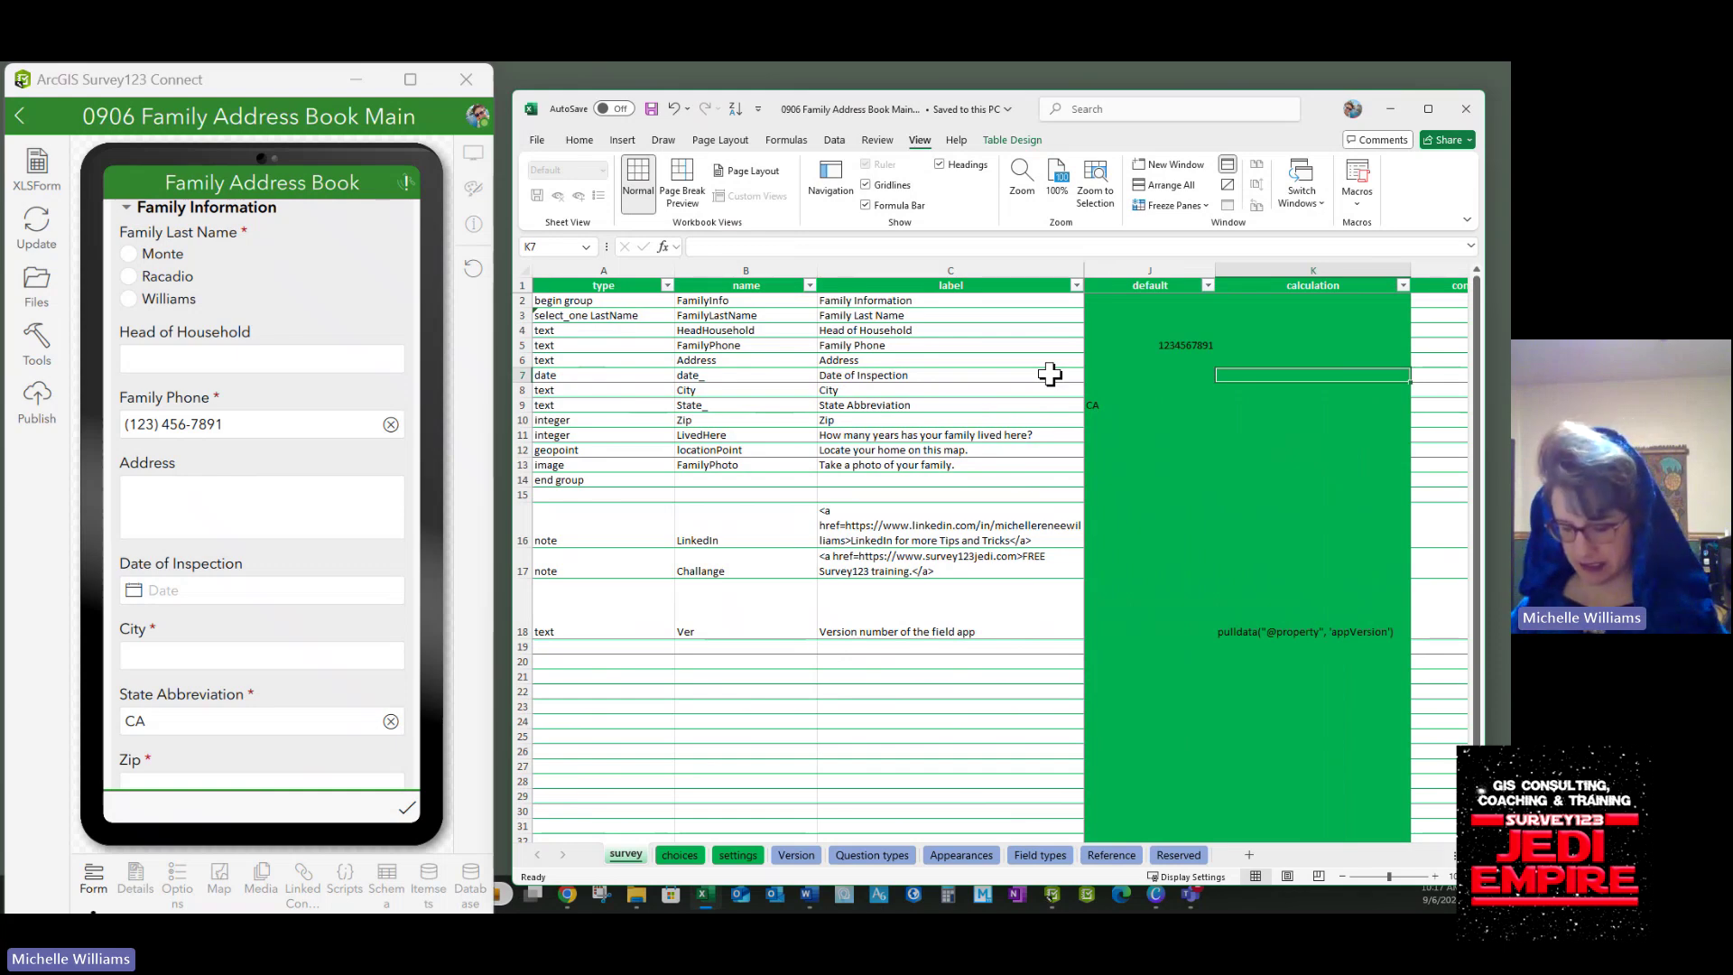
text(now()
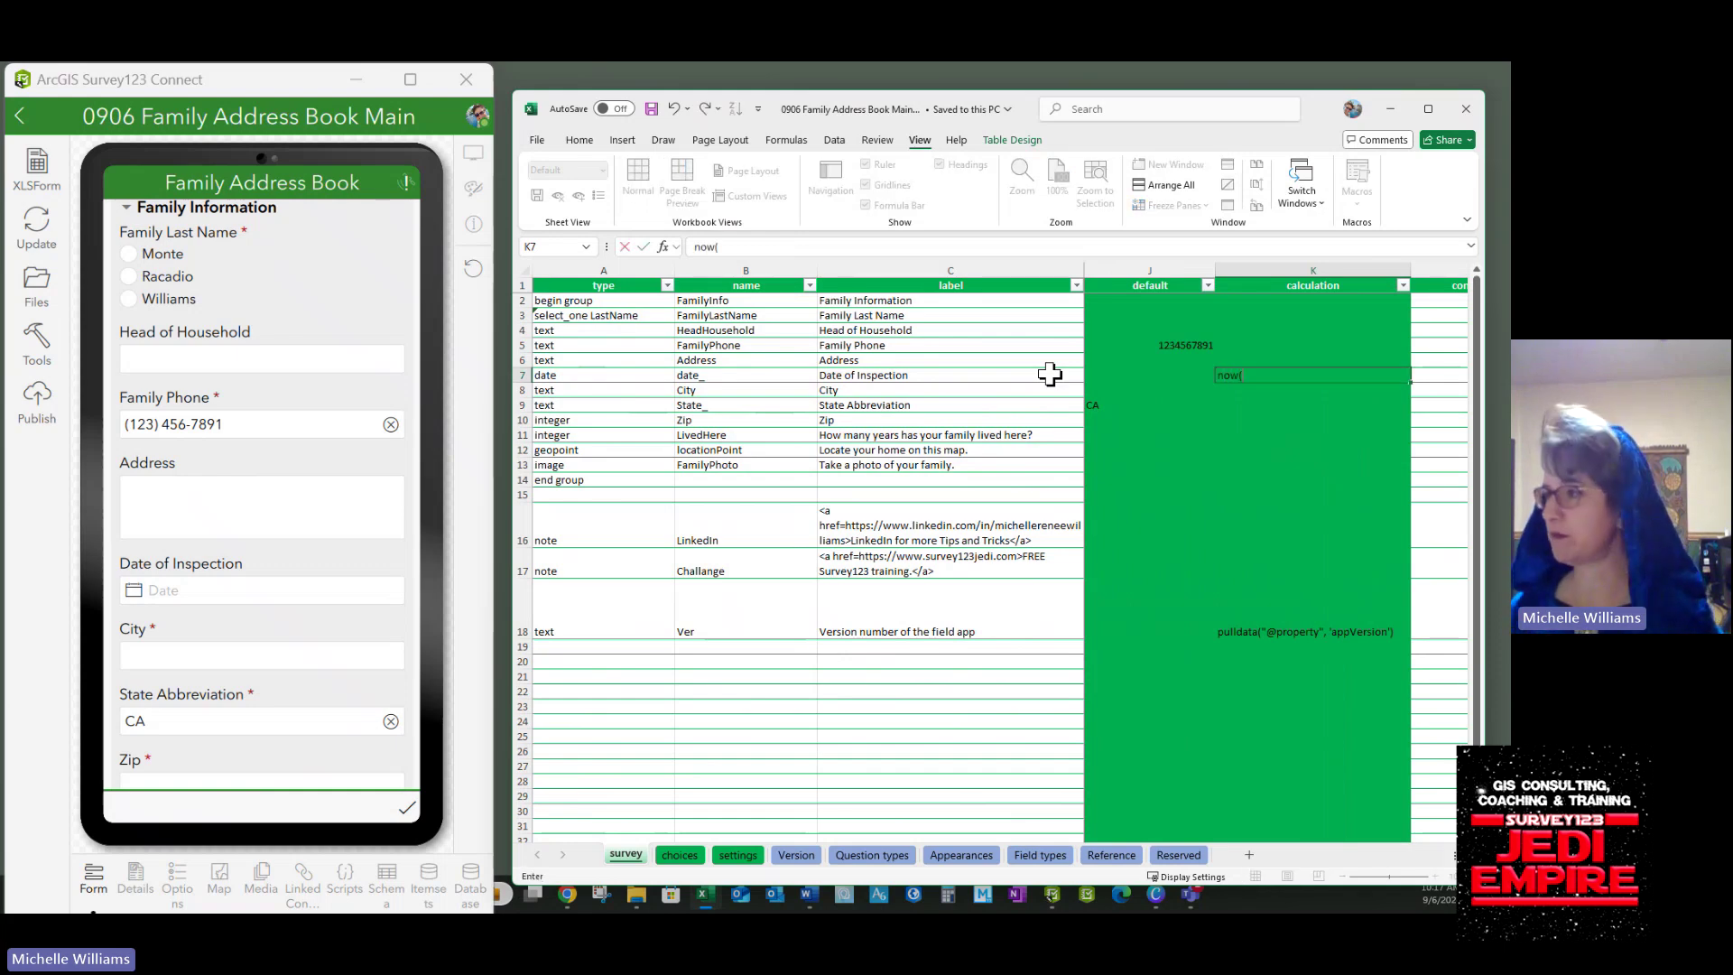
click(1161, 452)
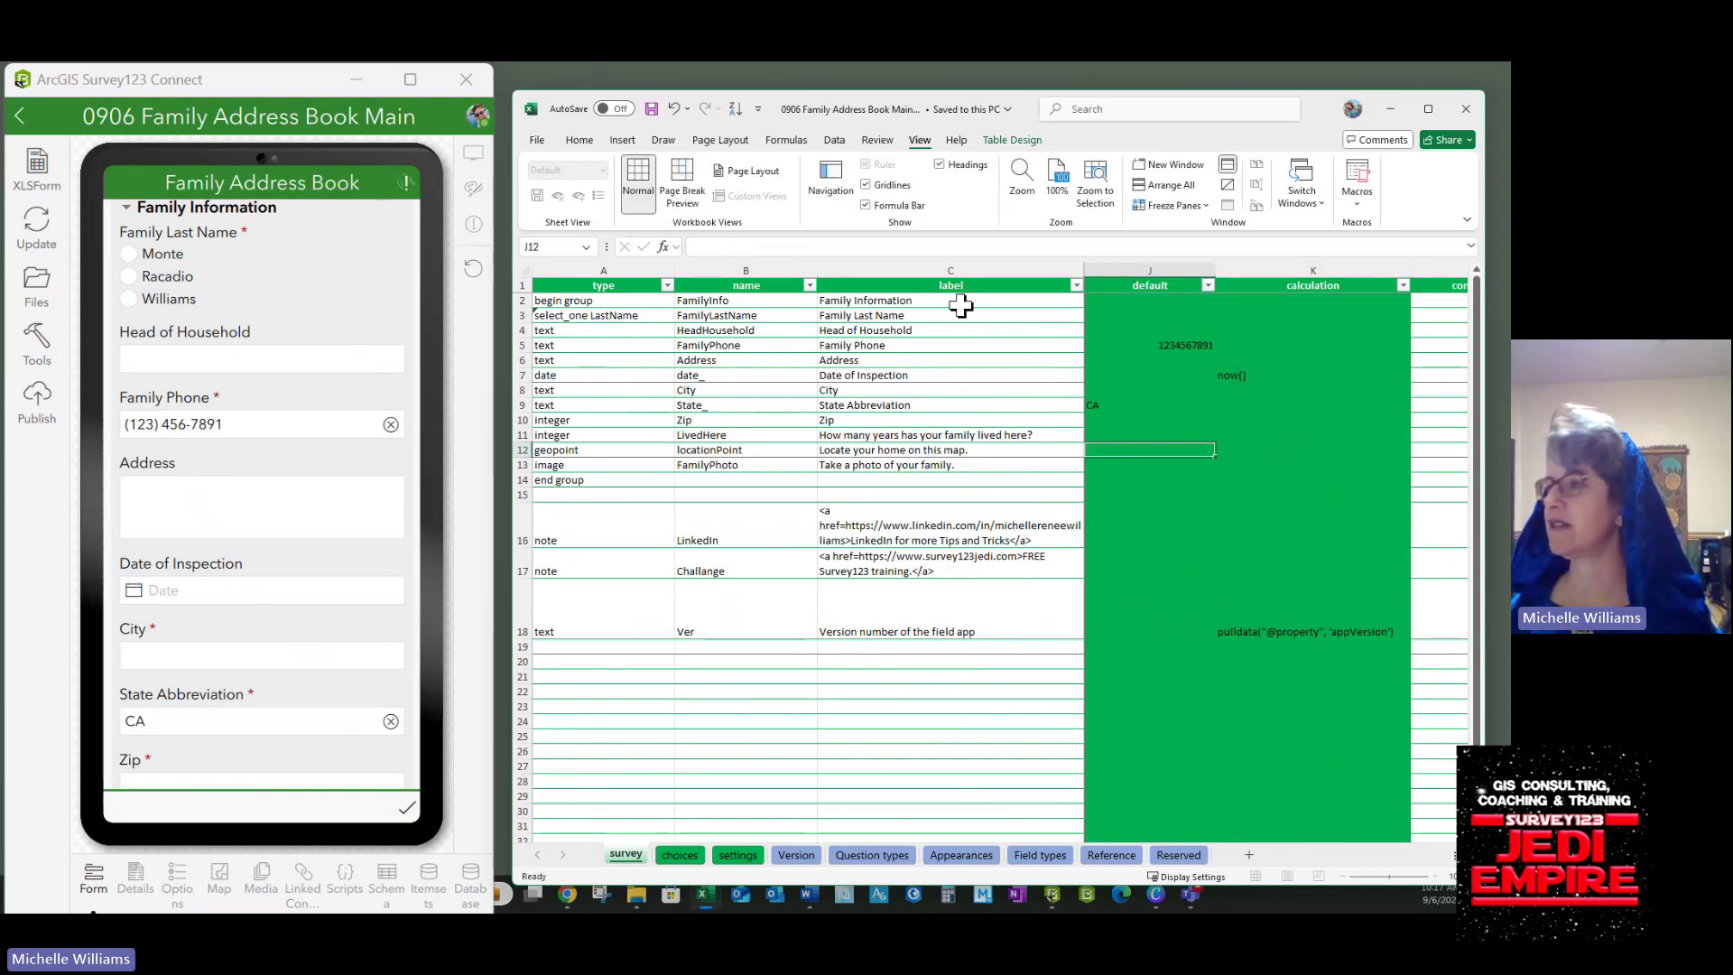
click(652, 110)
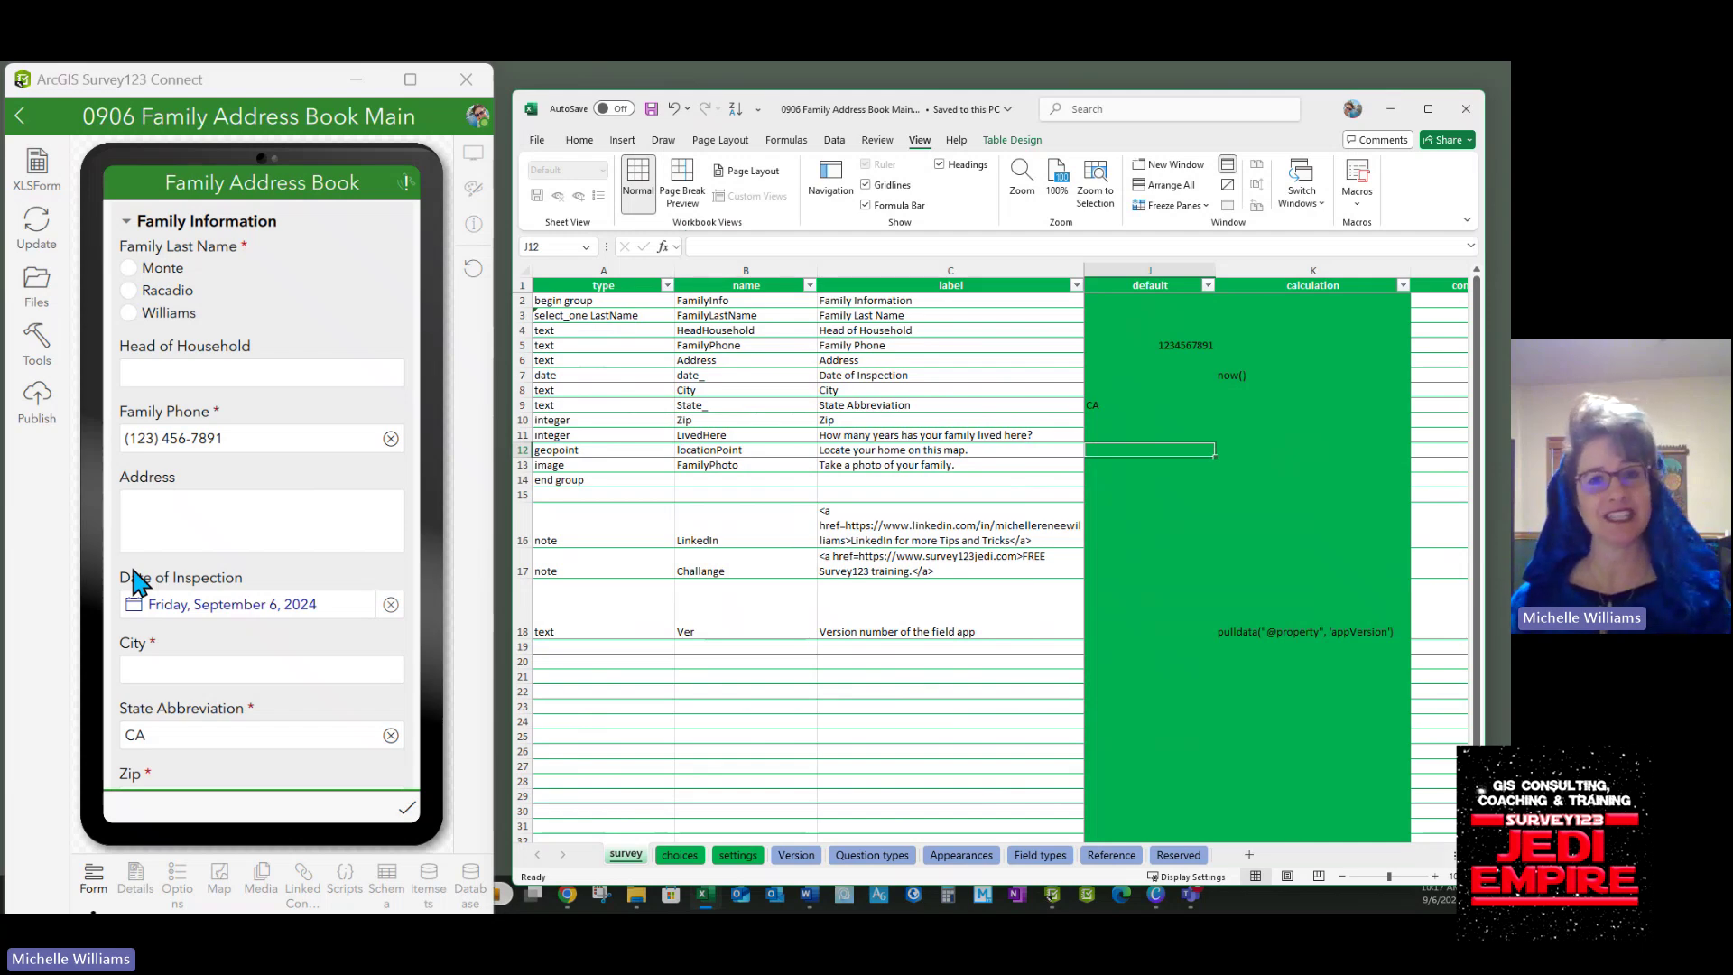
click(136, 582)
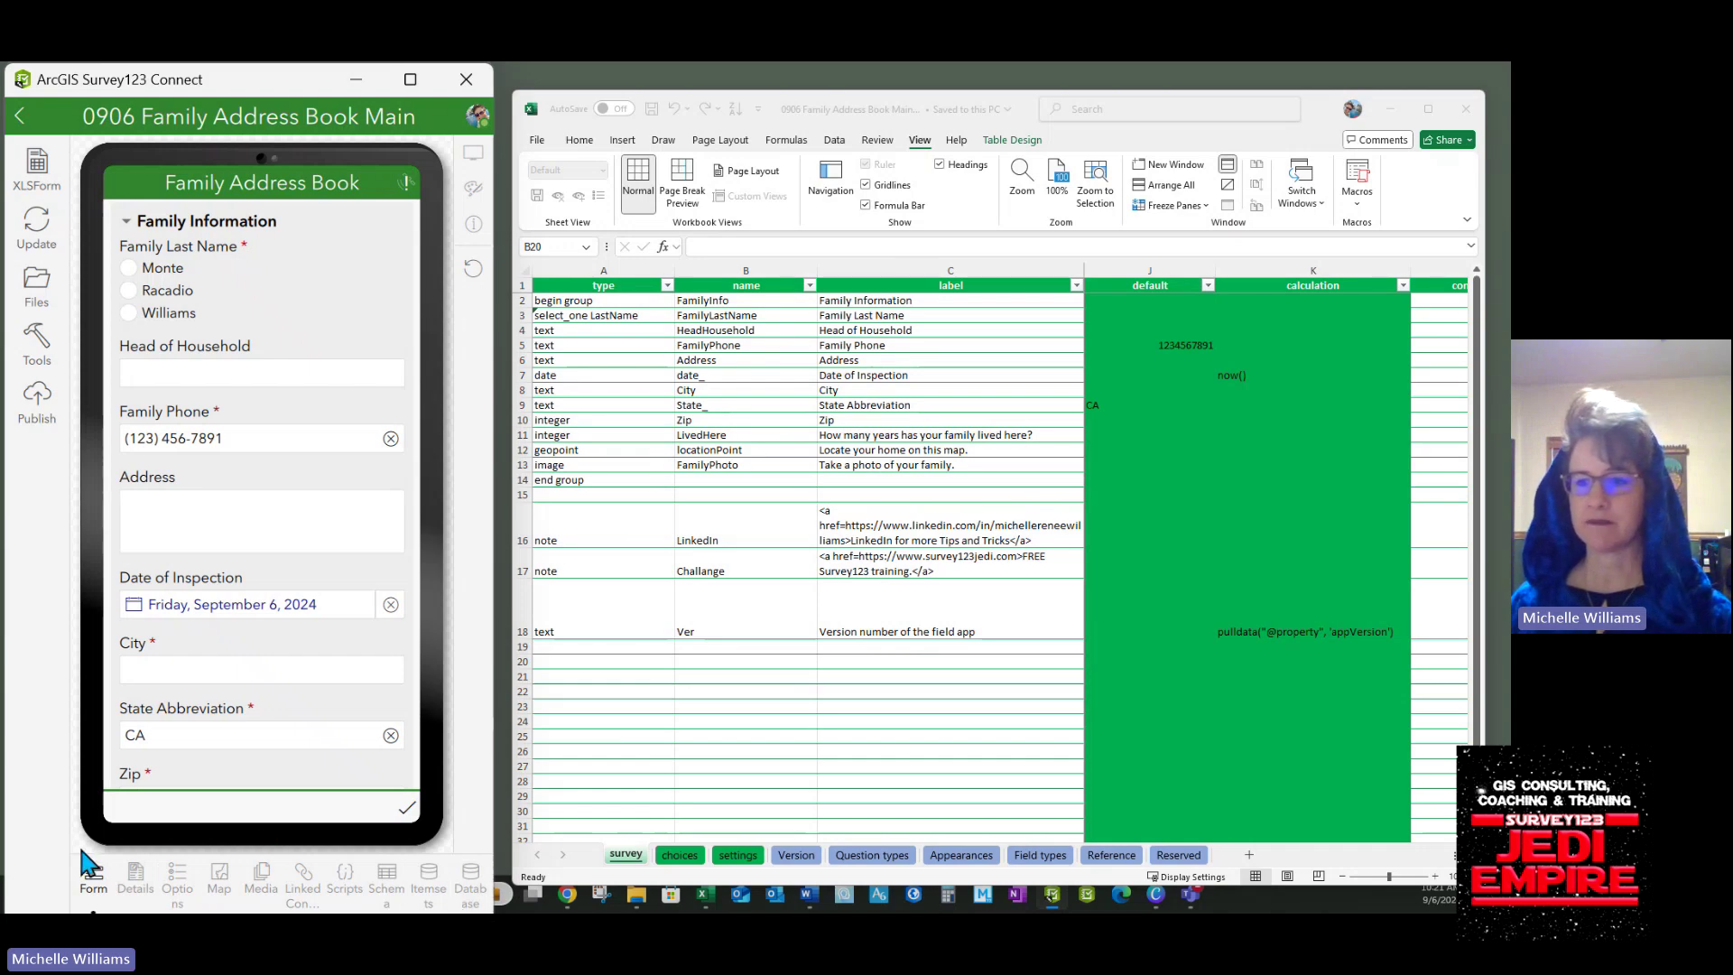
Open the survey's details and copy the path of the survey's files folder.
click(133, 877)
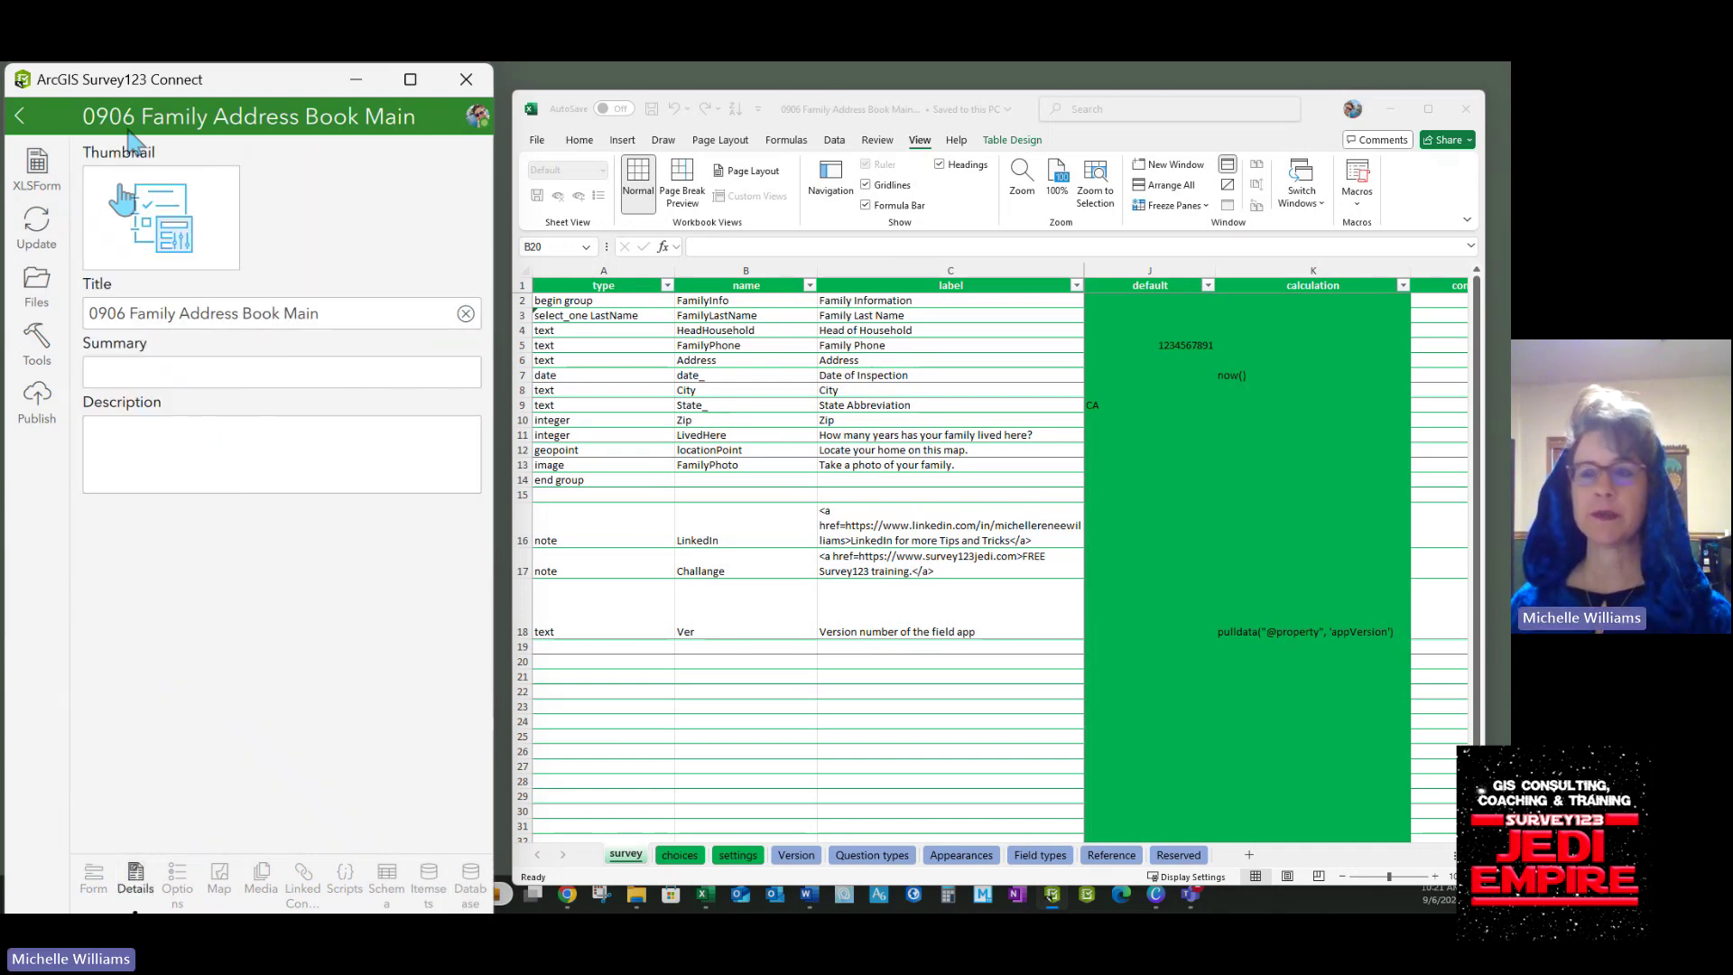
click(124, 208)
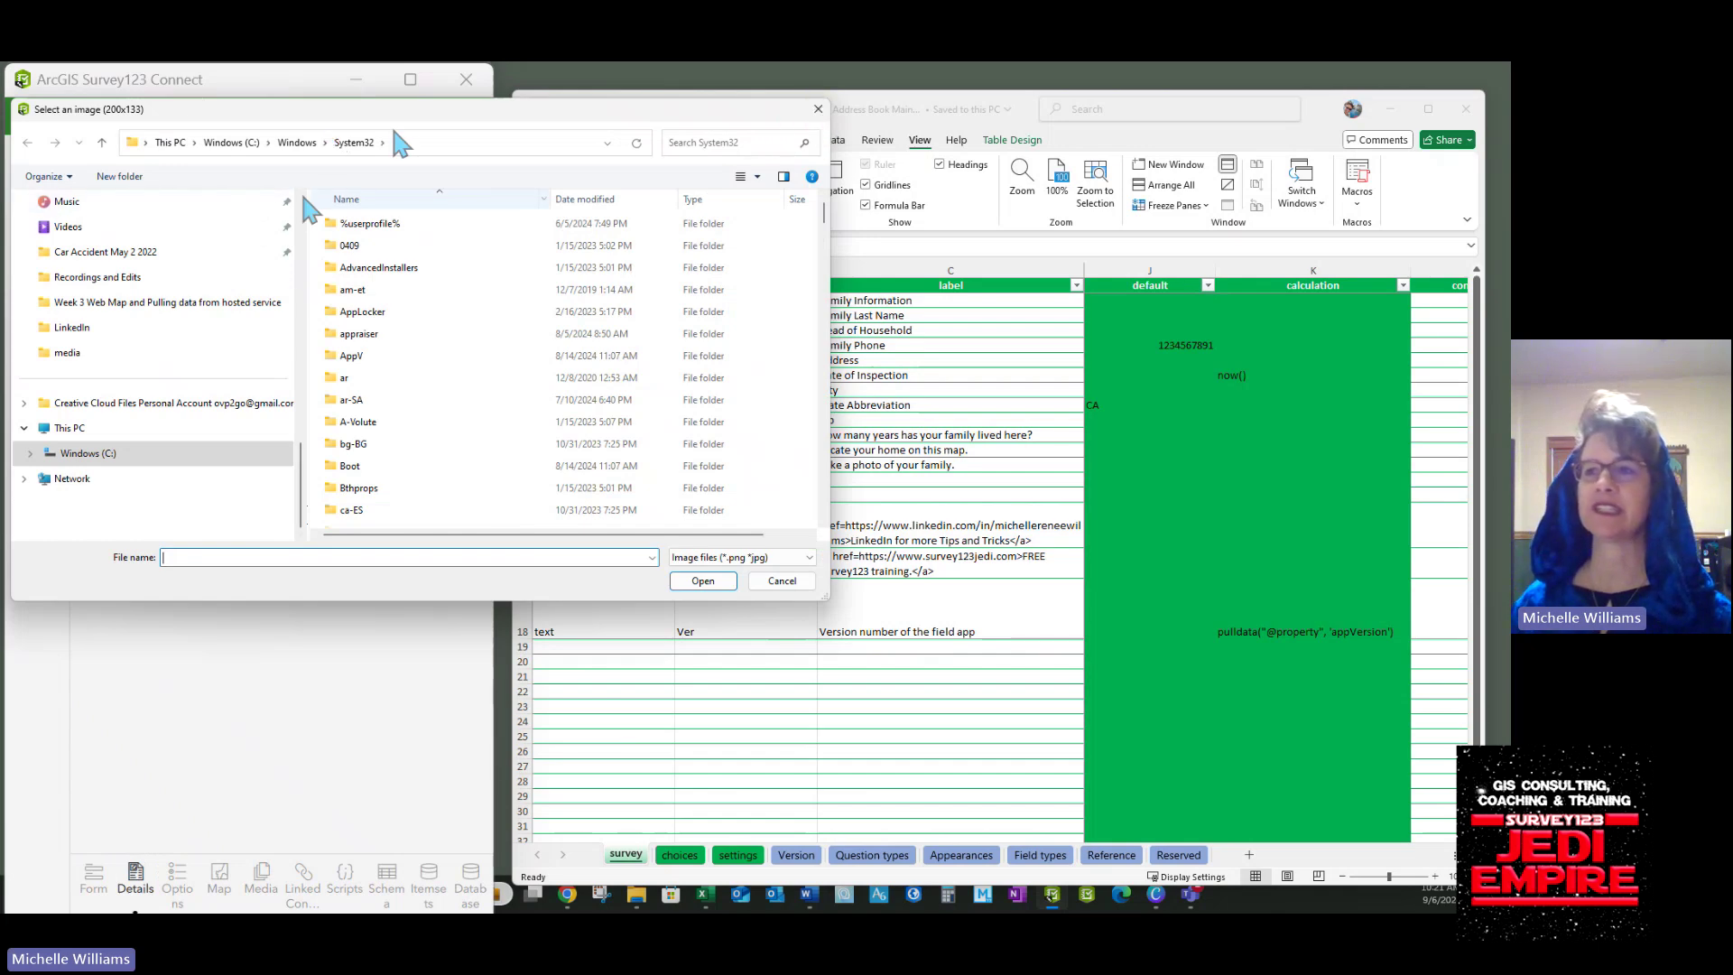
click(818, 108)
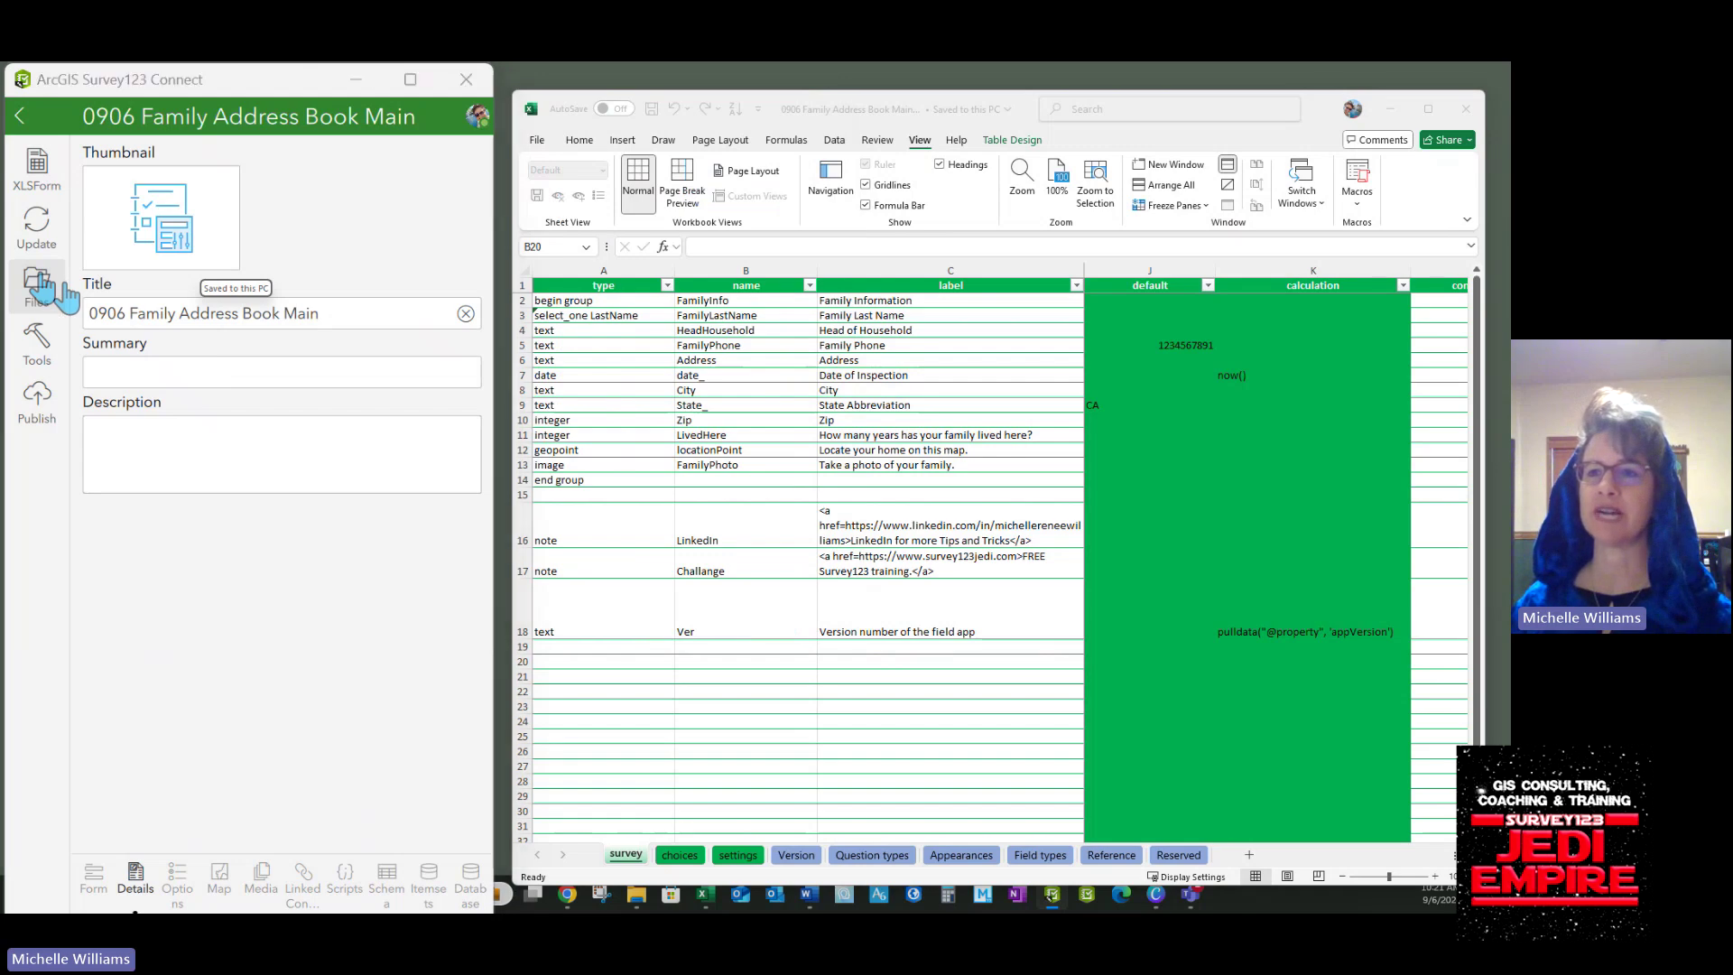
click(36, 287)
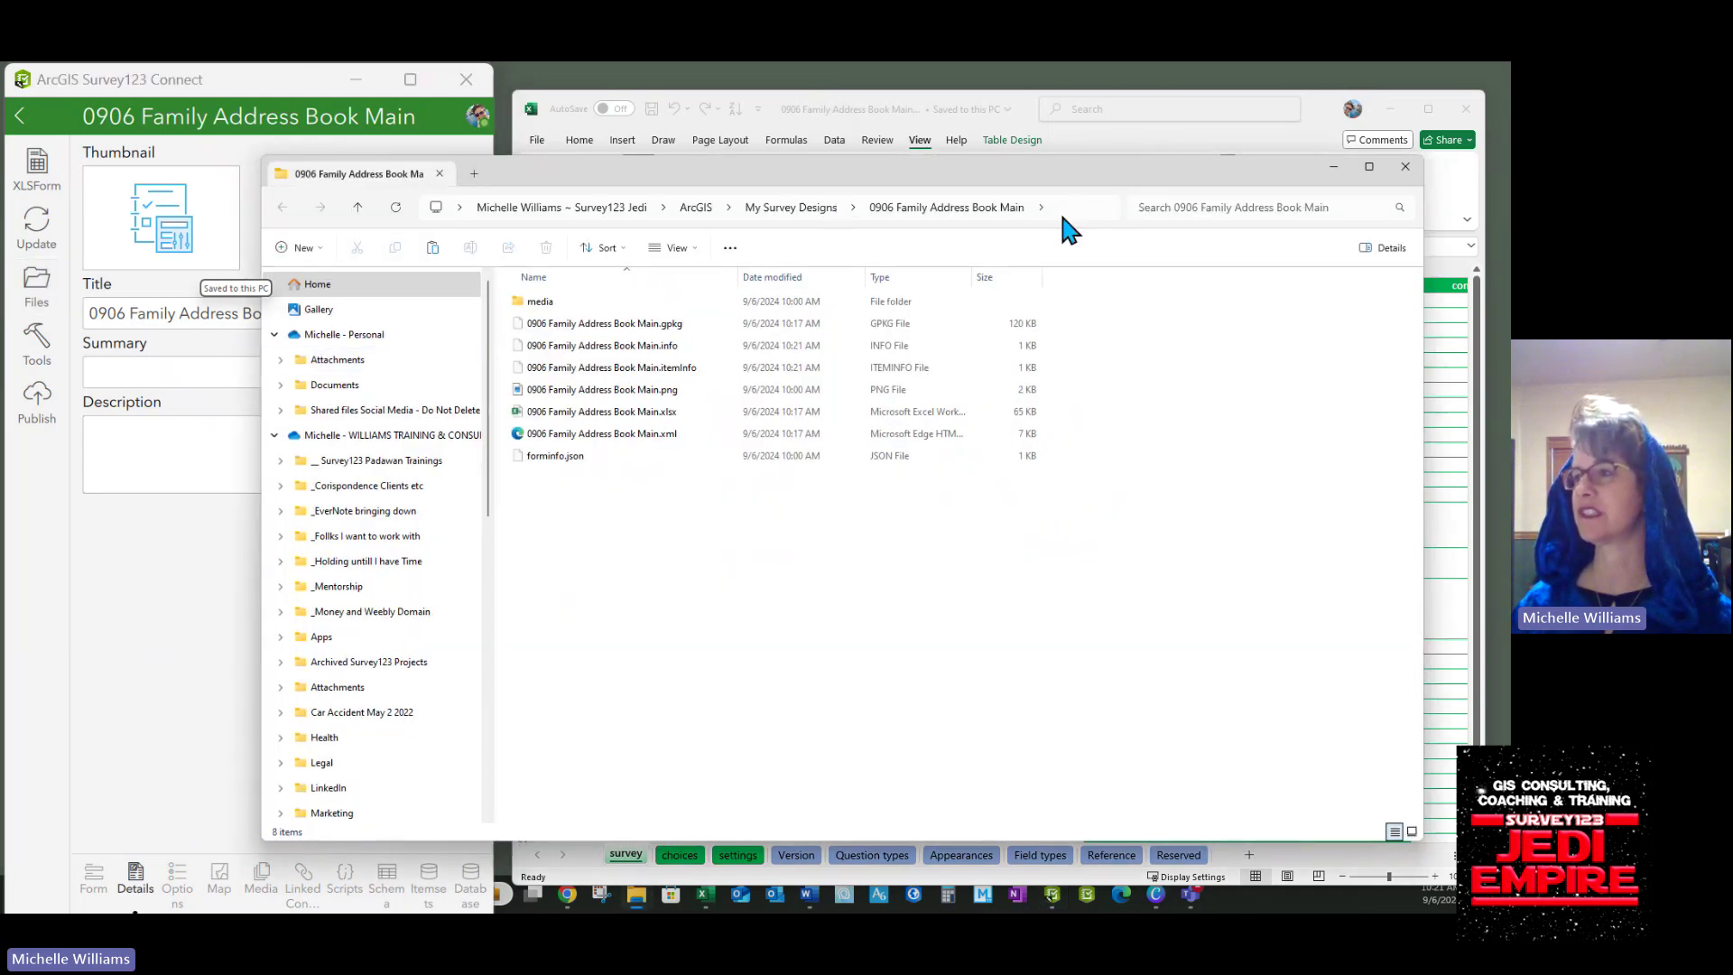
click(1065, 212)
key(ctrl+c)
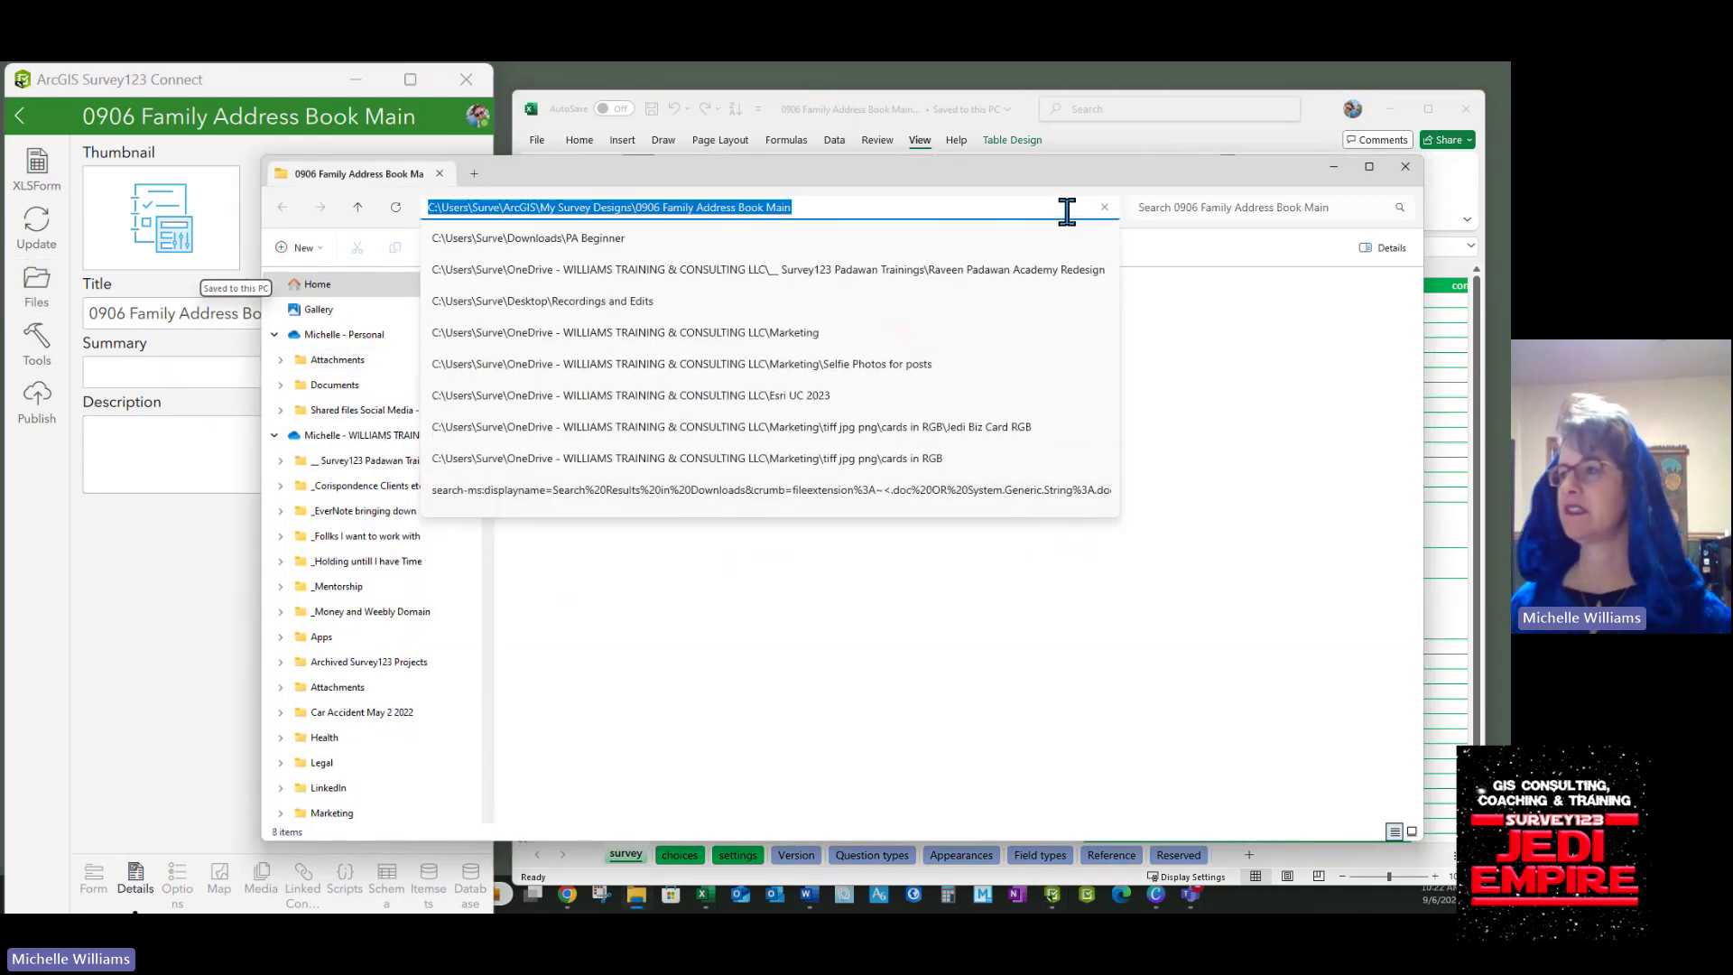
click(1405, 168)
Start choosing a thumbnail image and browse to the survey's media folder through the copied folder path.
click(142, 210)
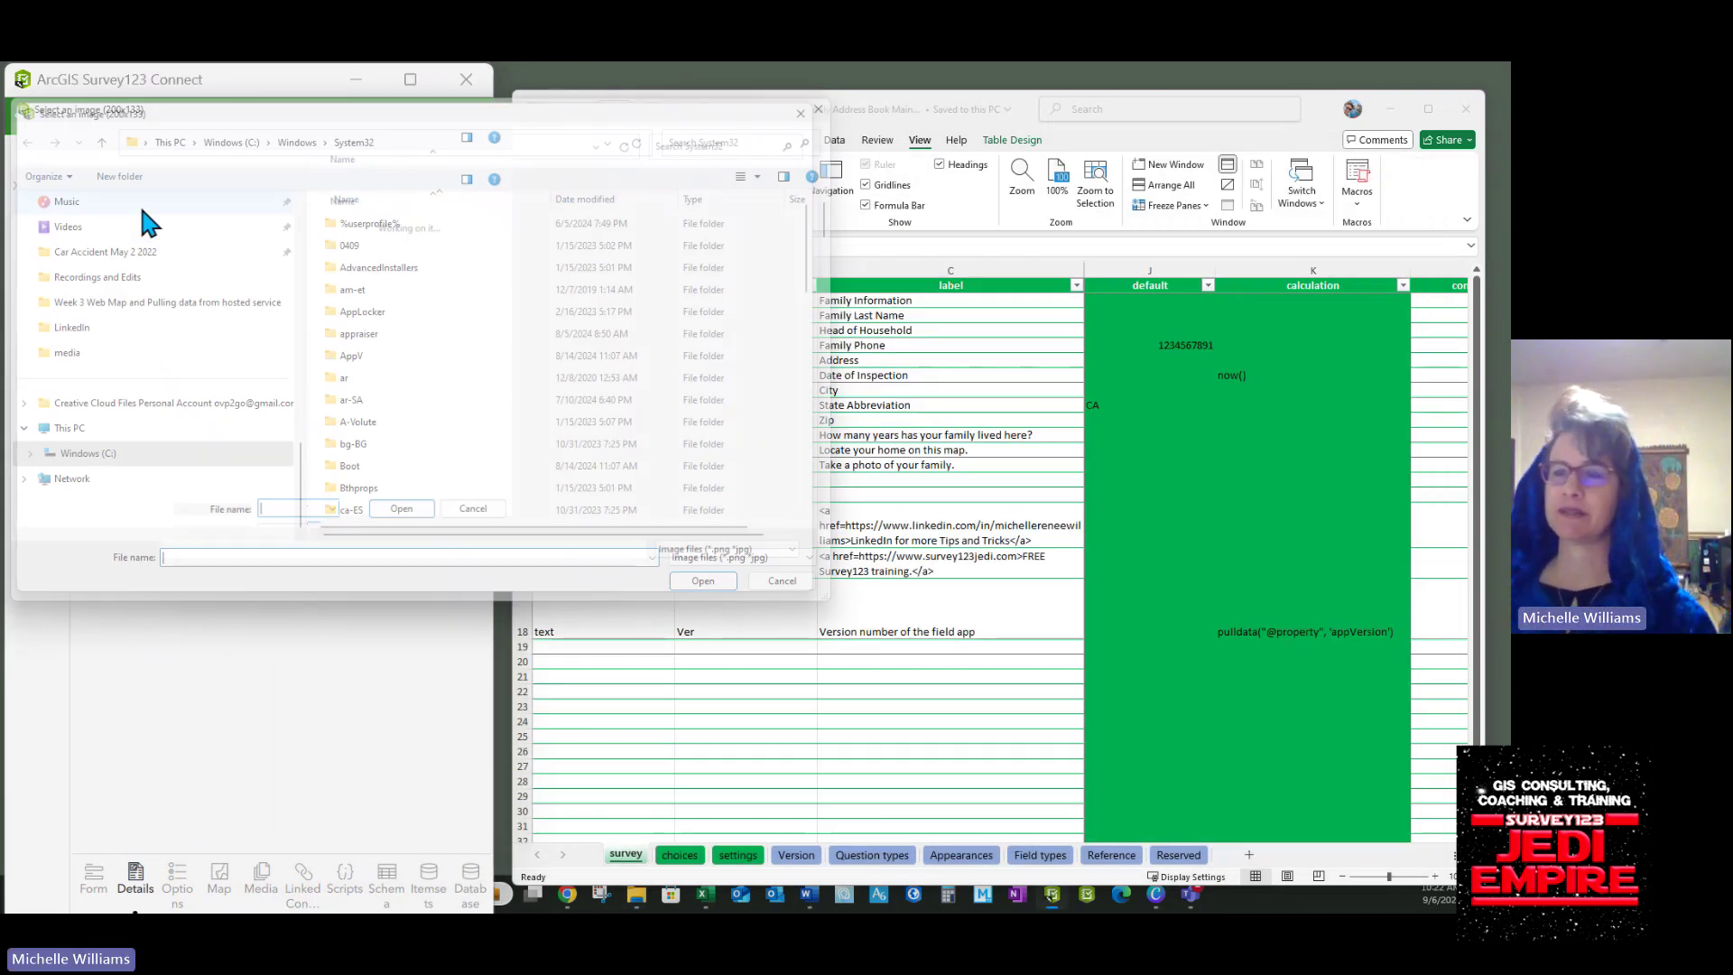
click(423, 142)
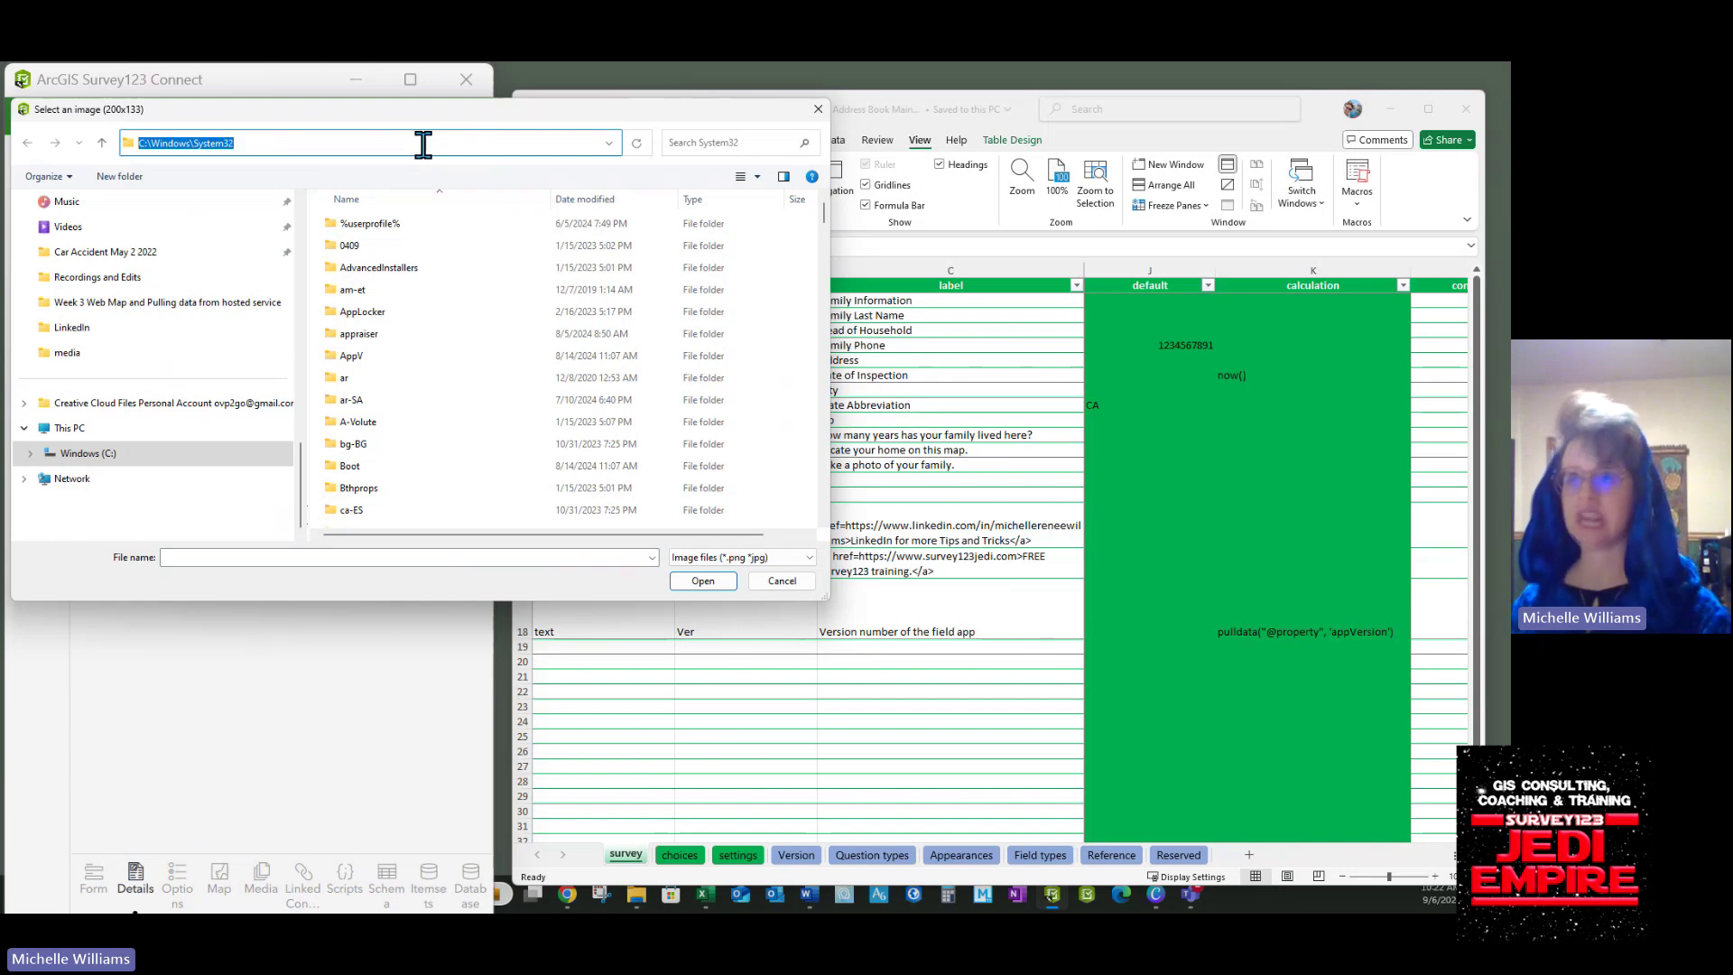
key(ctrl+v)
key(Return)
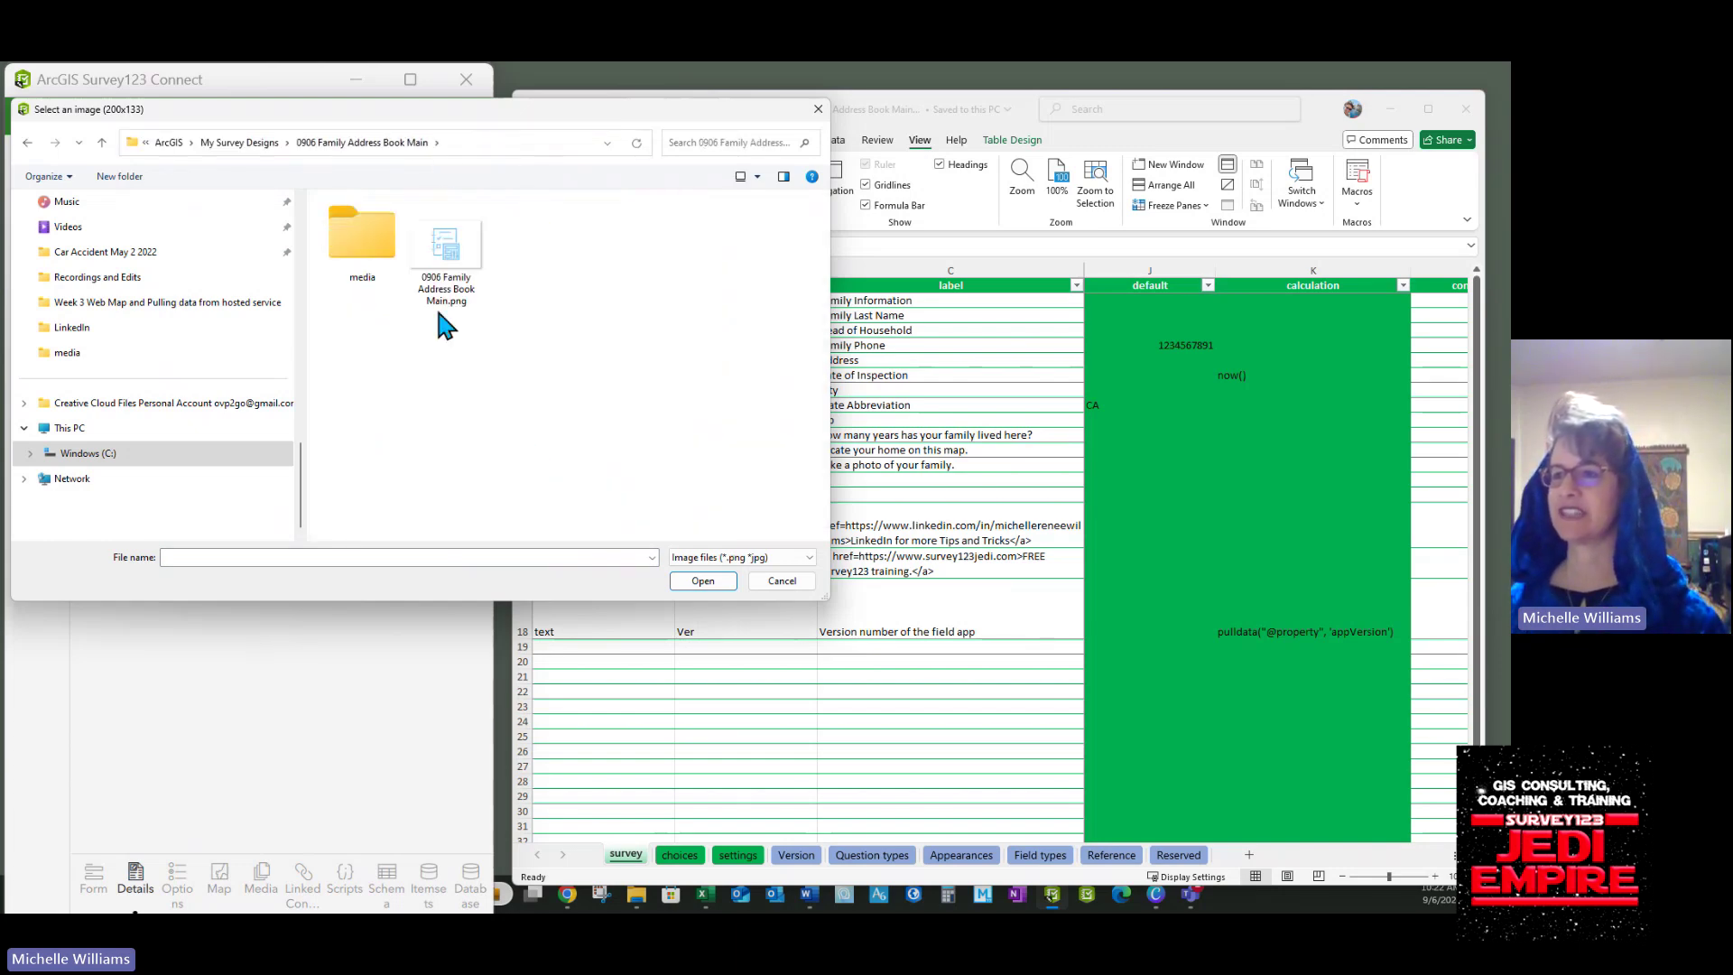
click(372, 253)
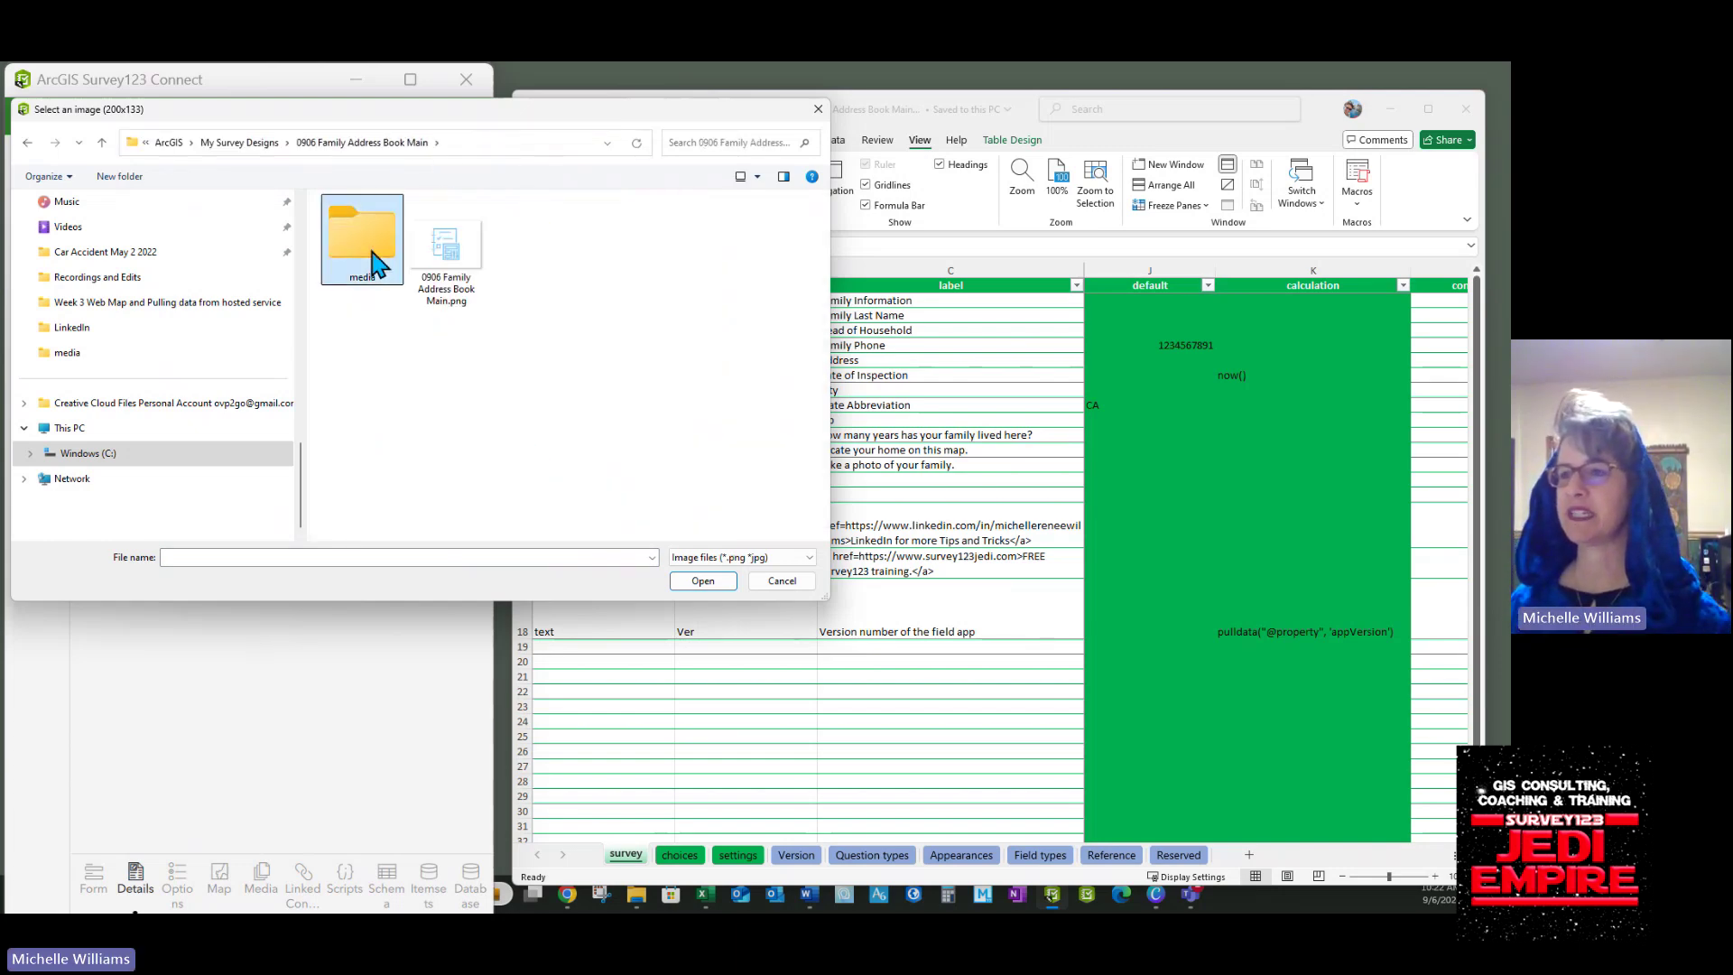
double_click(371, 253)
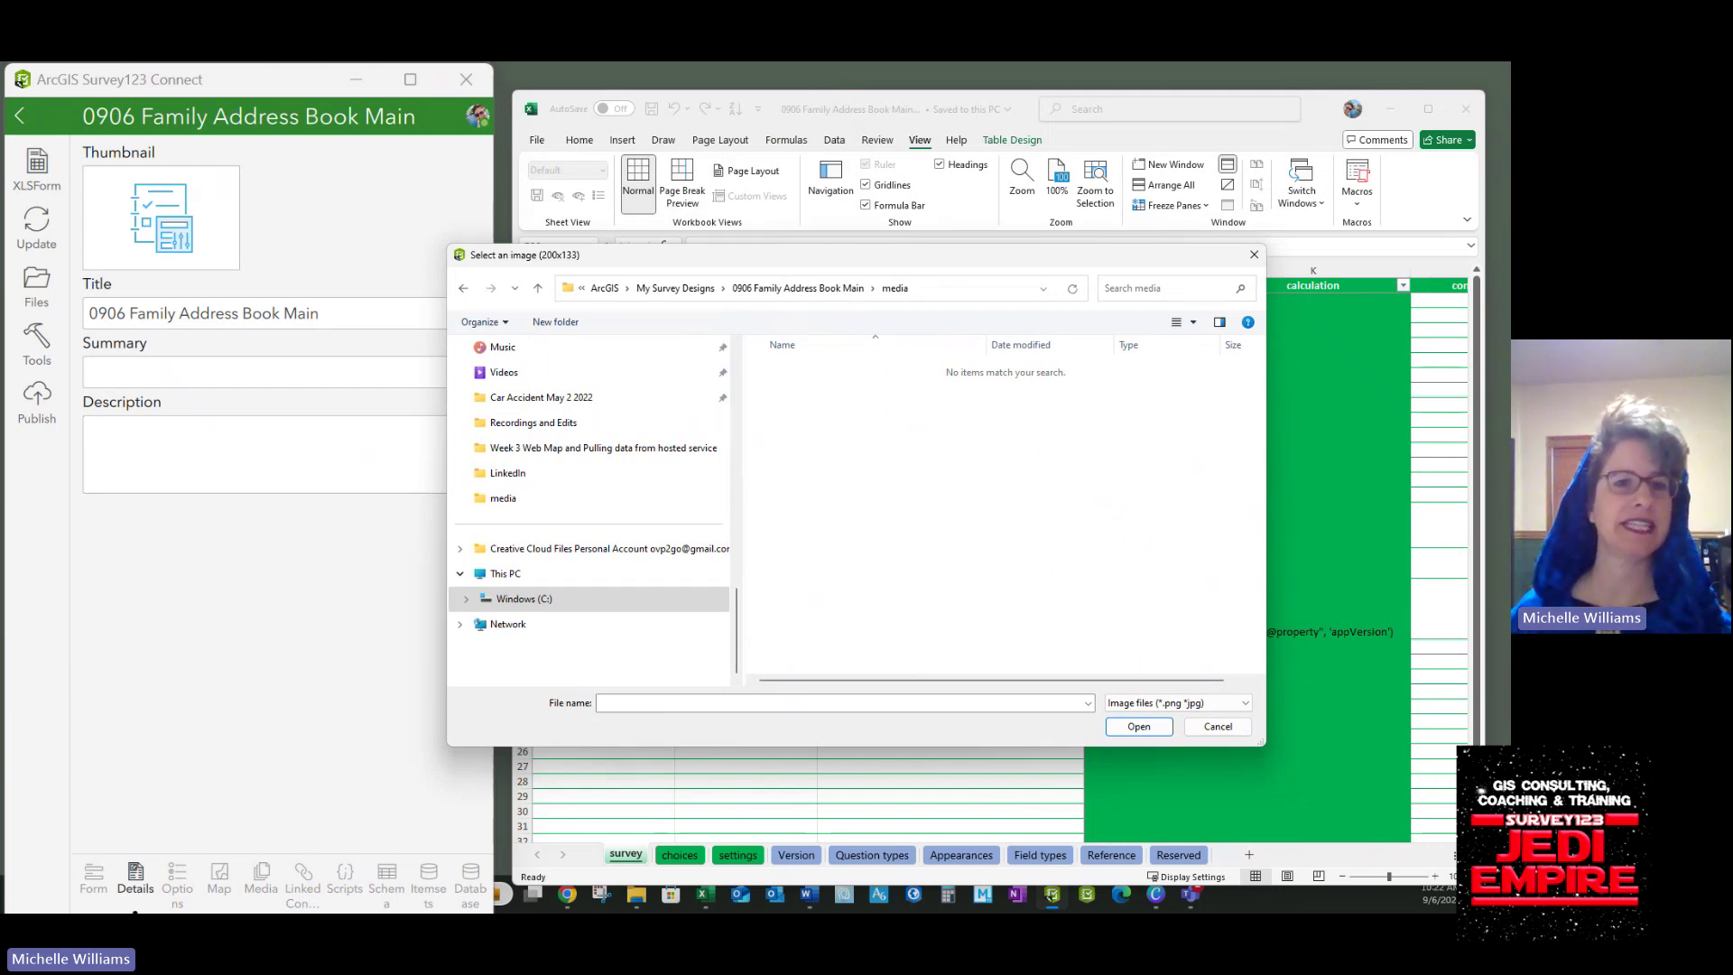
Copy Join Now.png from Downloads into the survey's media folder, close the image chooser and update the survey preview.
key(super+e)
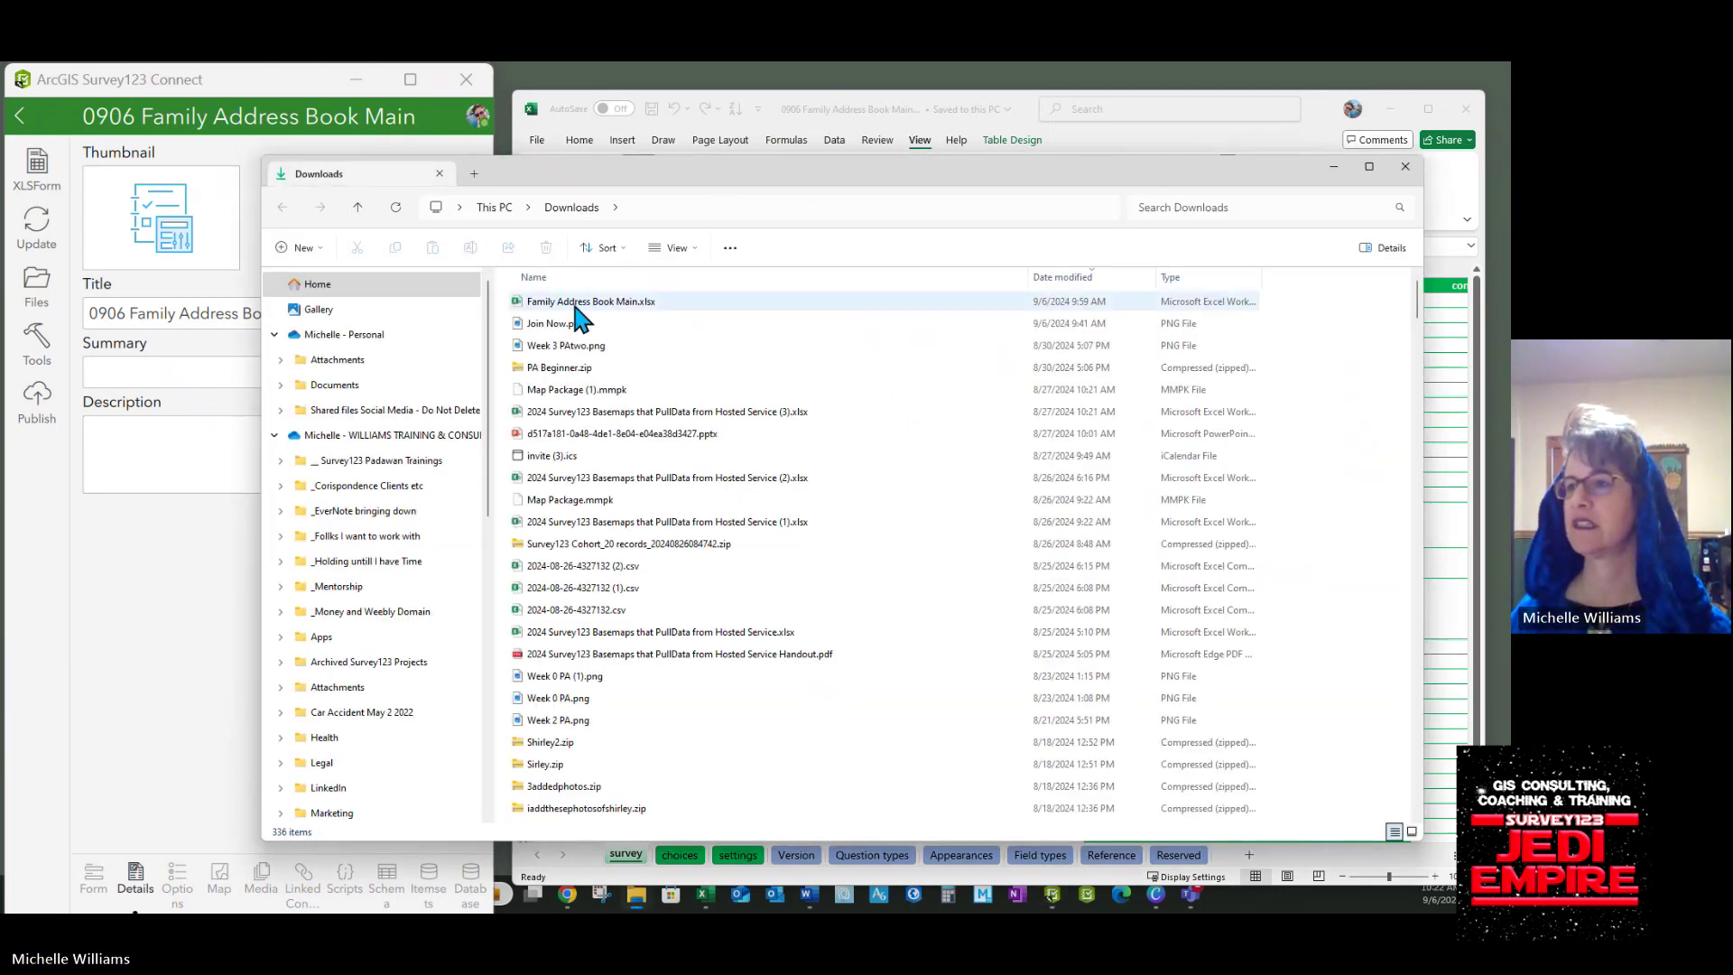
click(559, 323)
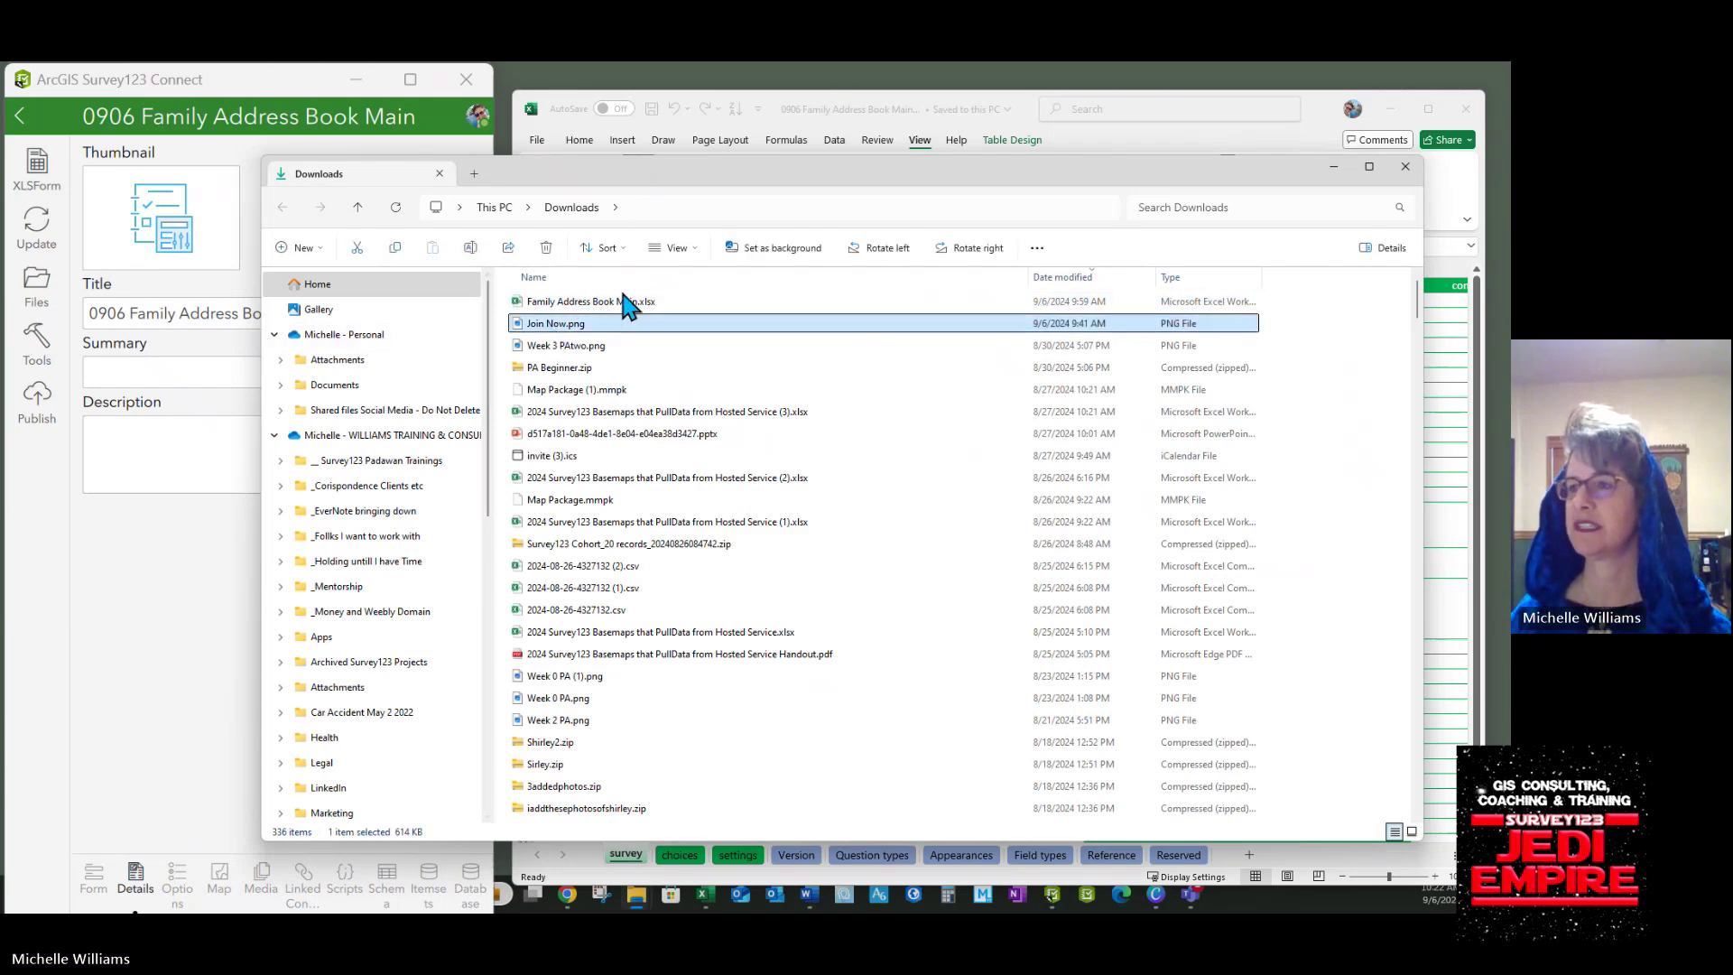
drag(877, 171, 0, 190)
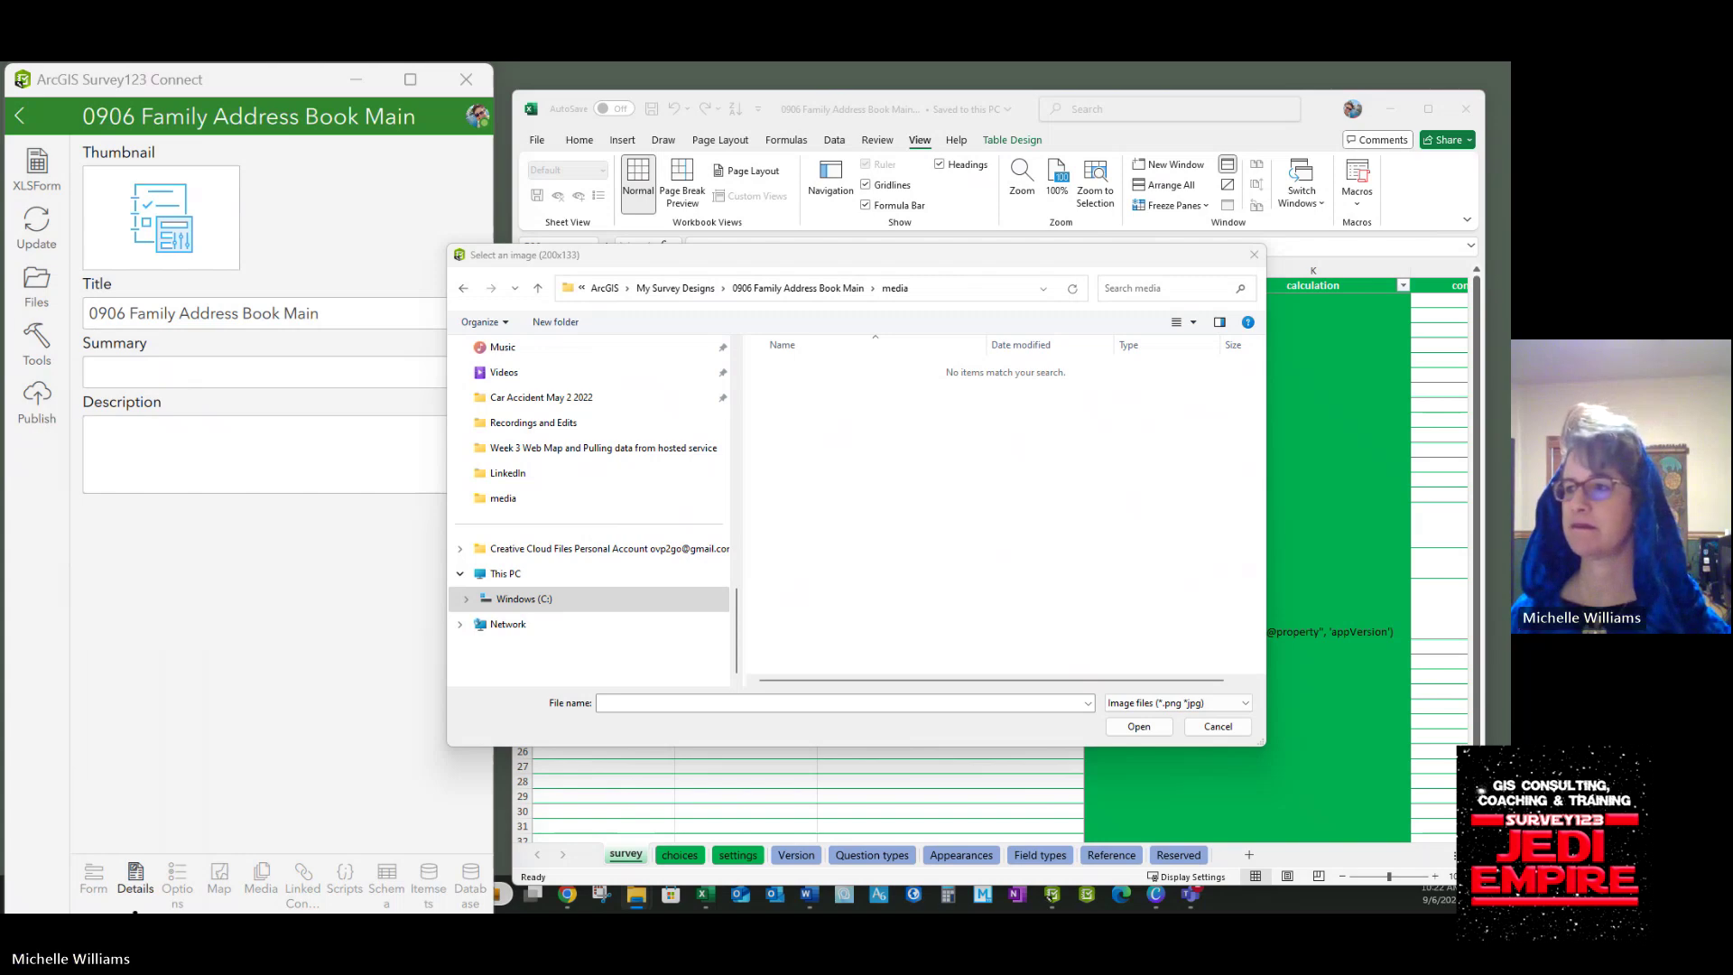
drag(1123, 414, 838, 437)
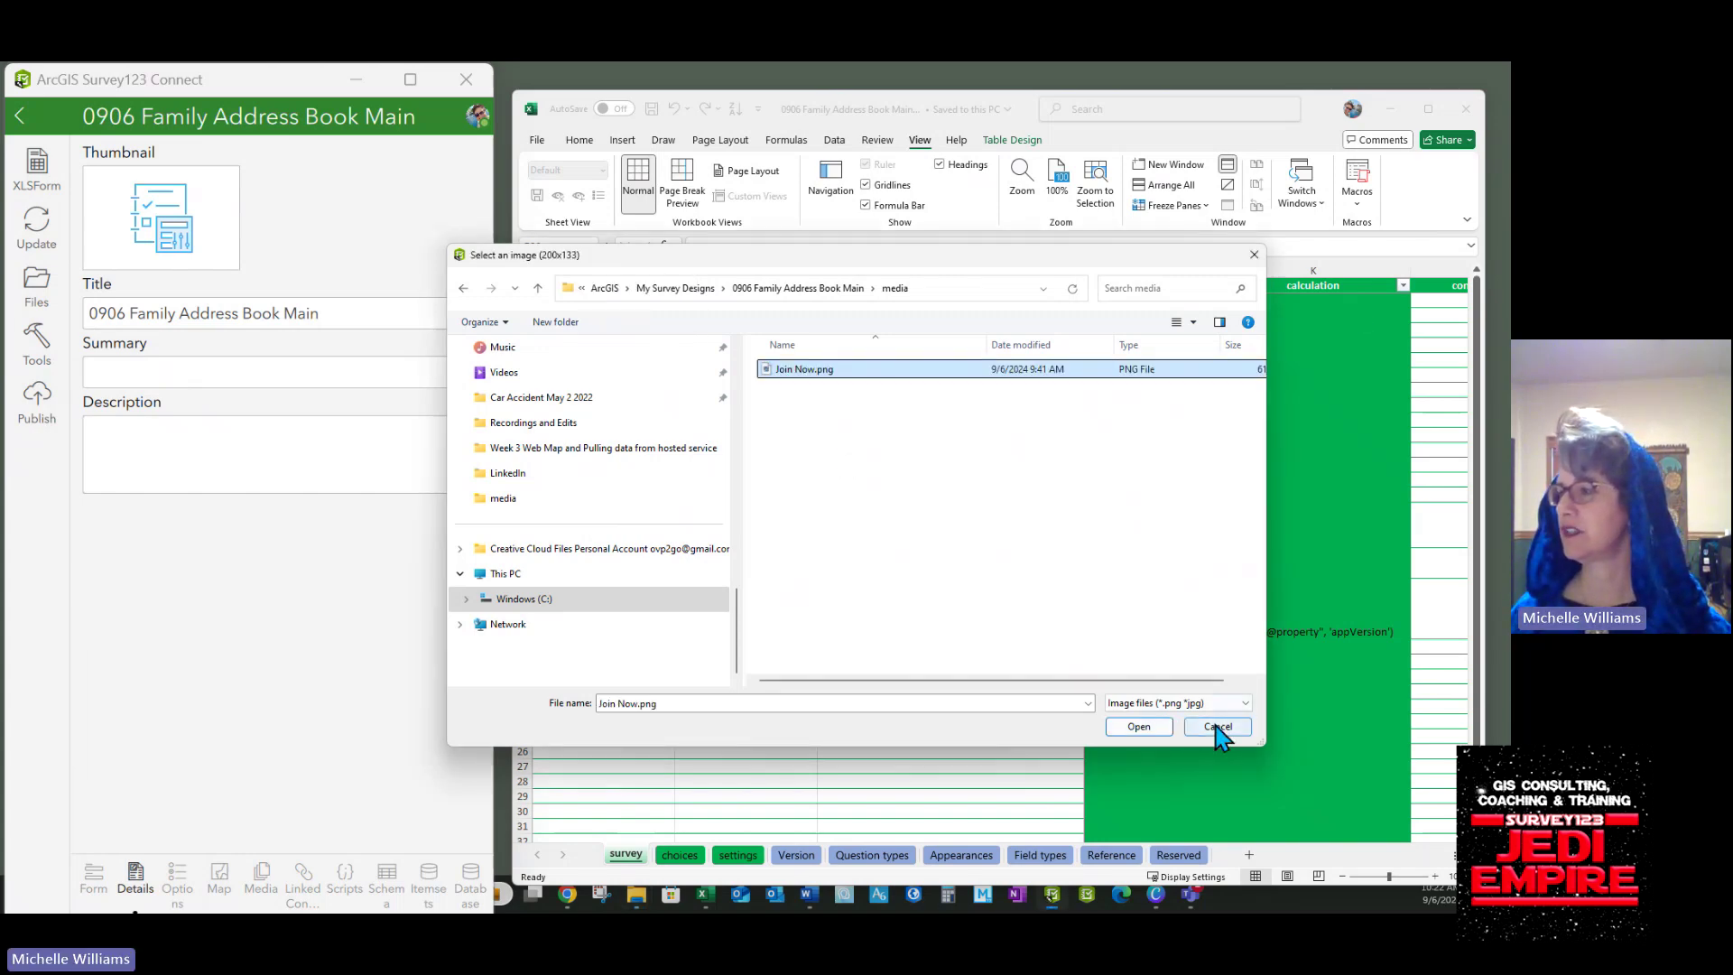
click(1254, 254)
click(37, 236)
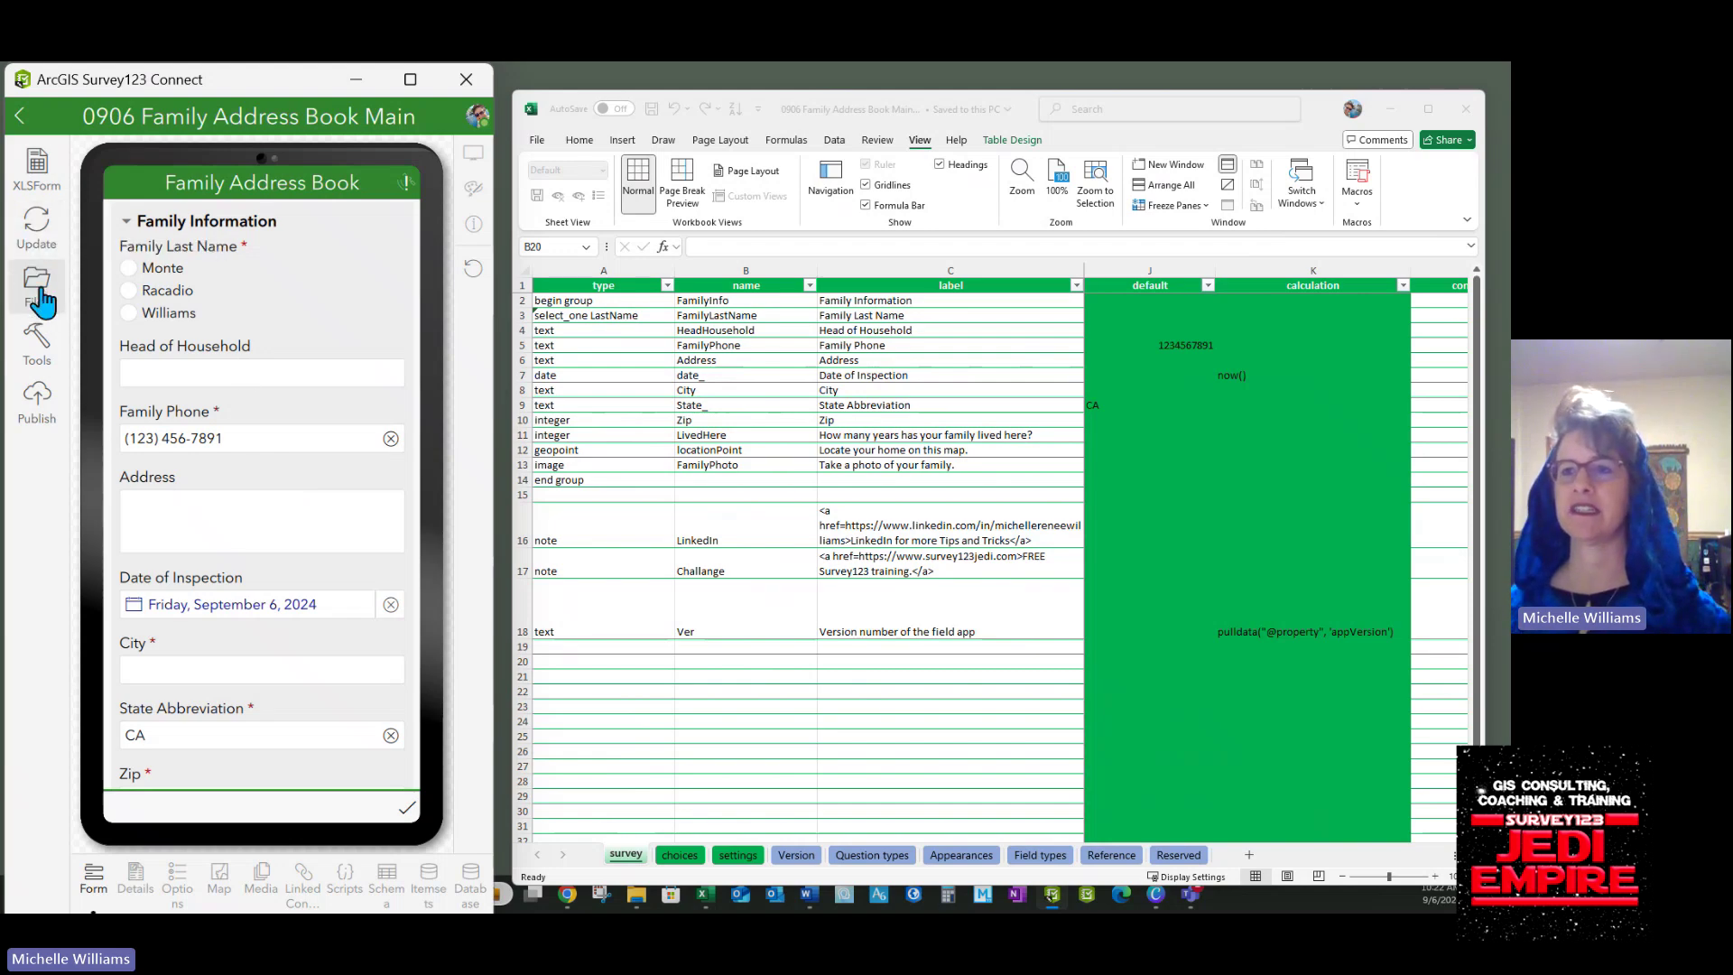
Set the survey's thumbnail to Join Now.png from the 0906 Family Address Book Main media folder.
click(135, 878)
click(162, 237)
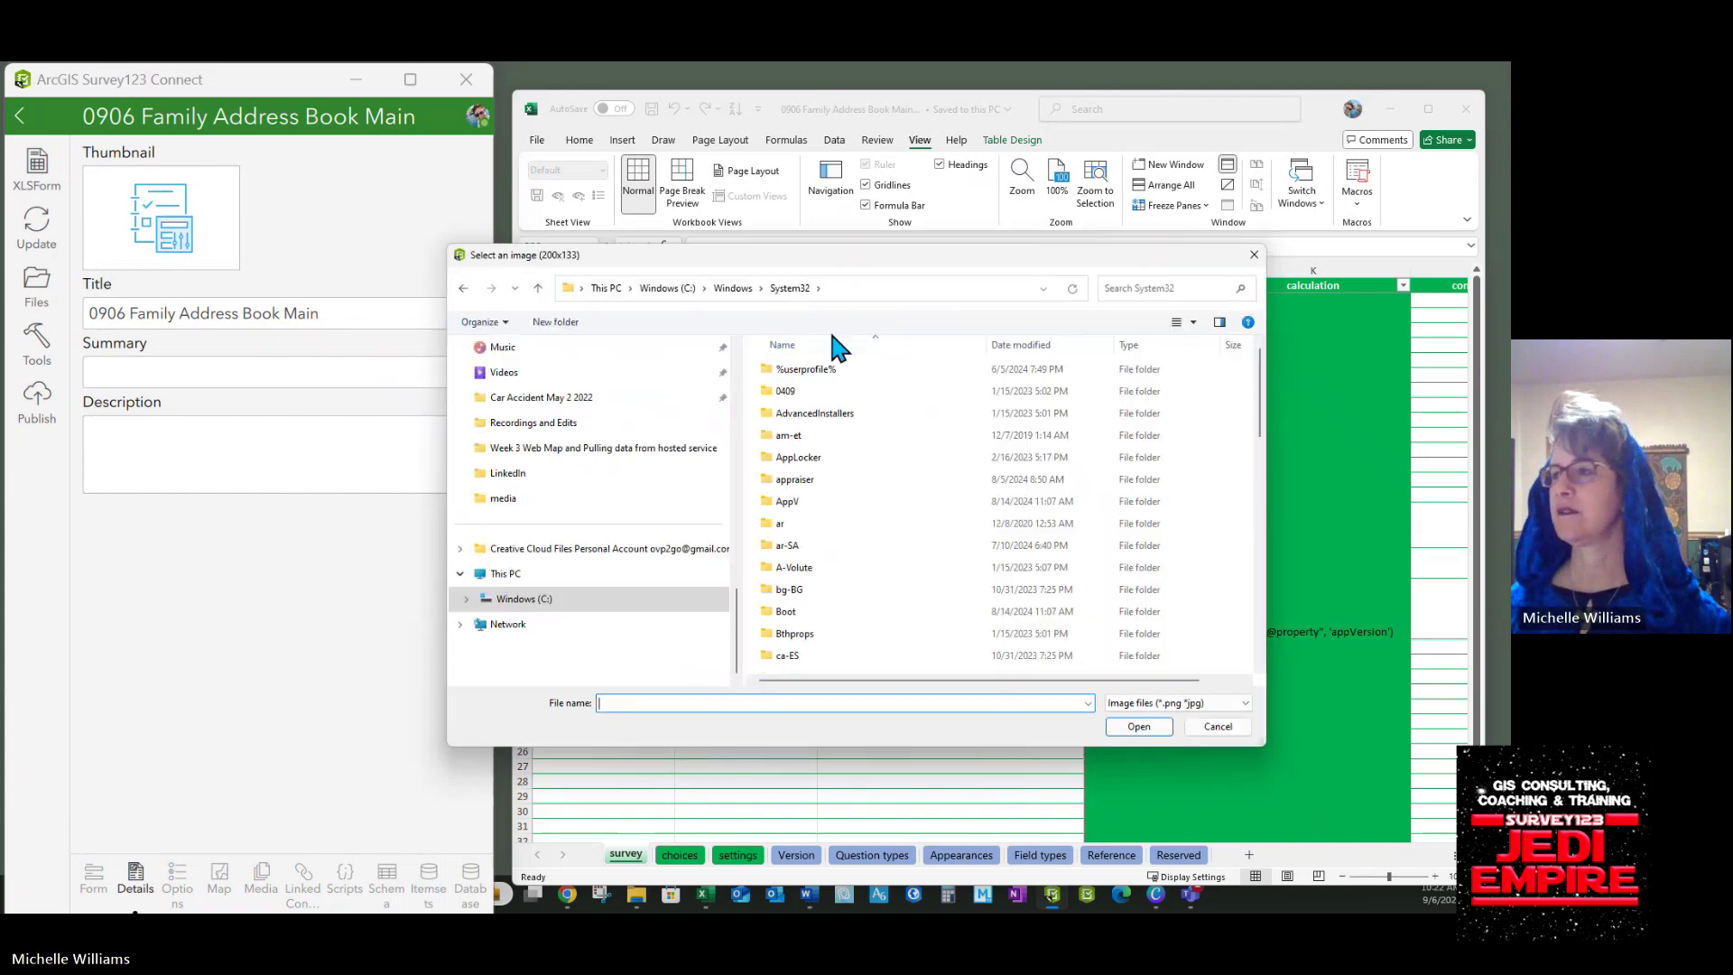
click(845, 287)
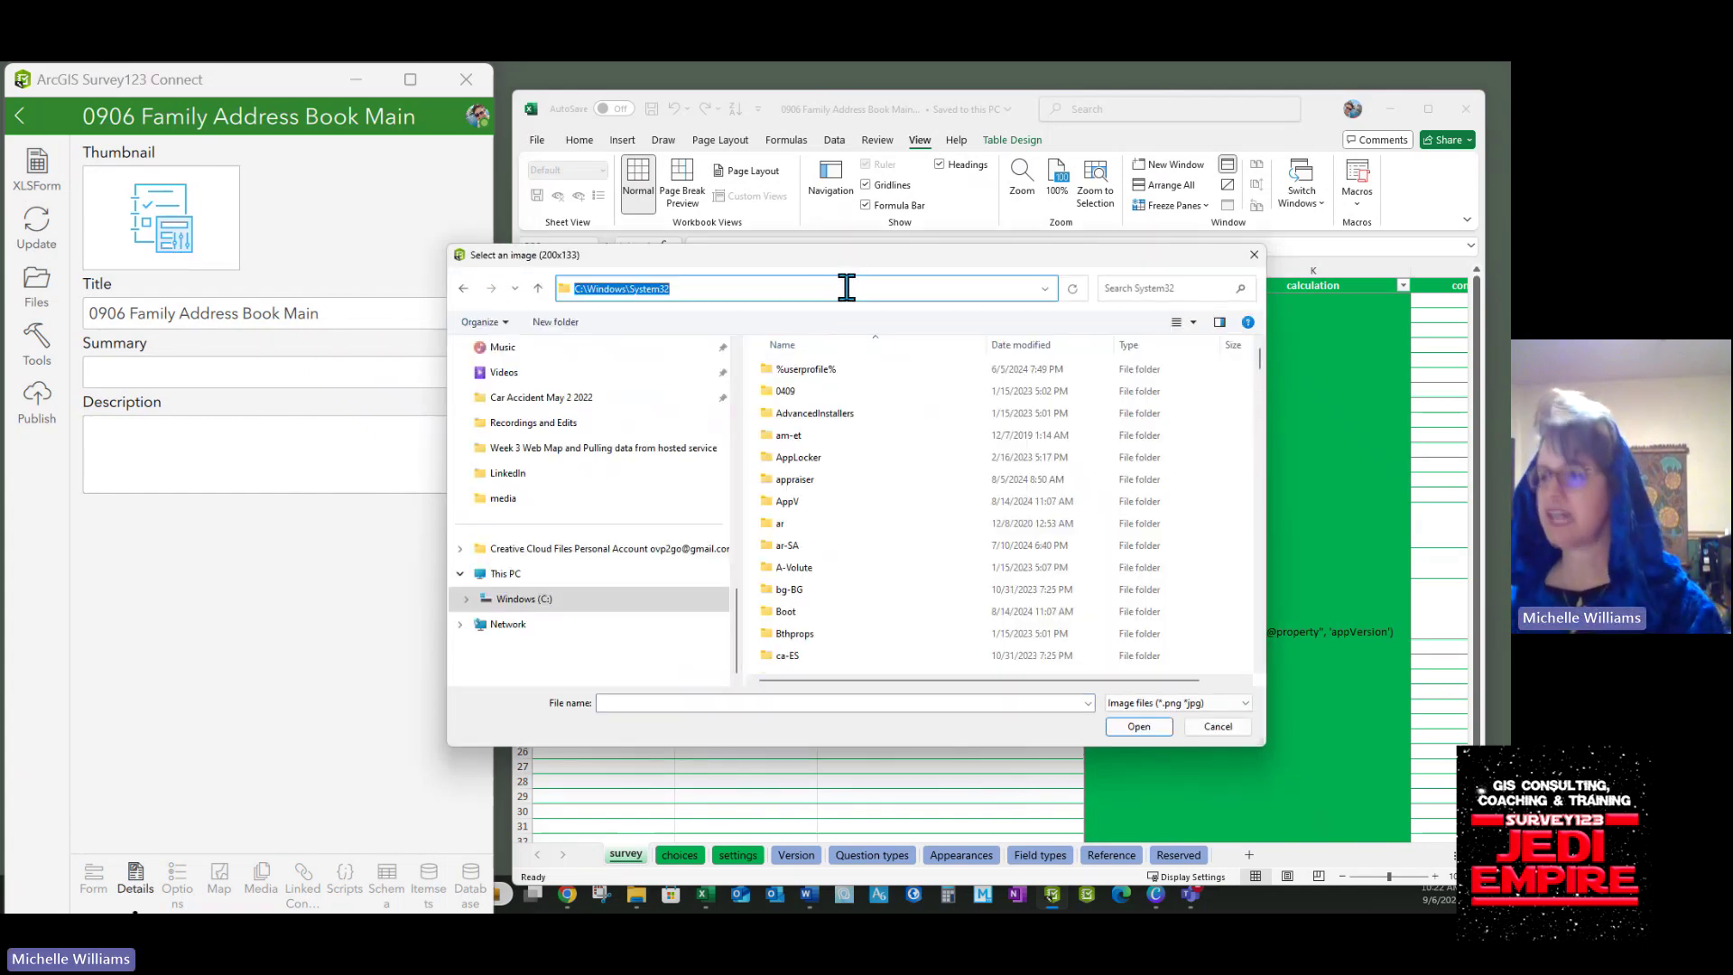
key(ctrl+v)
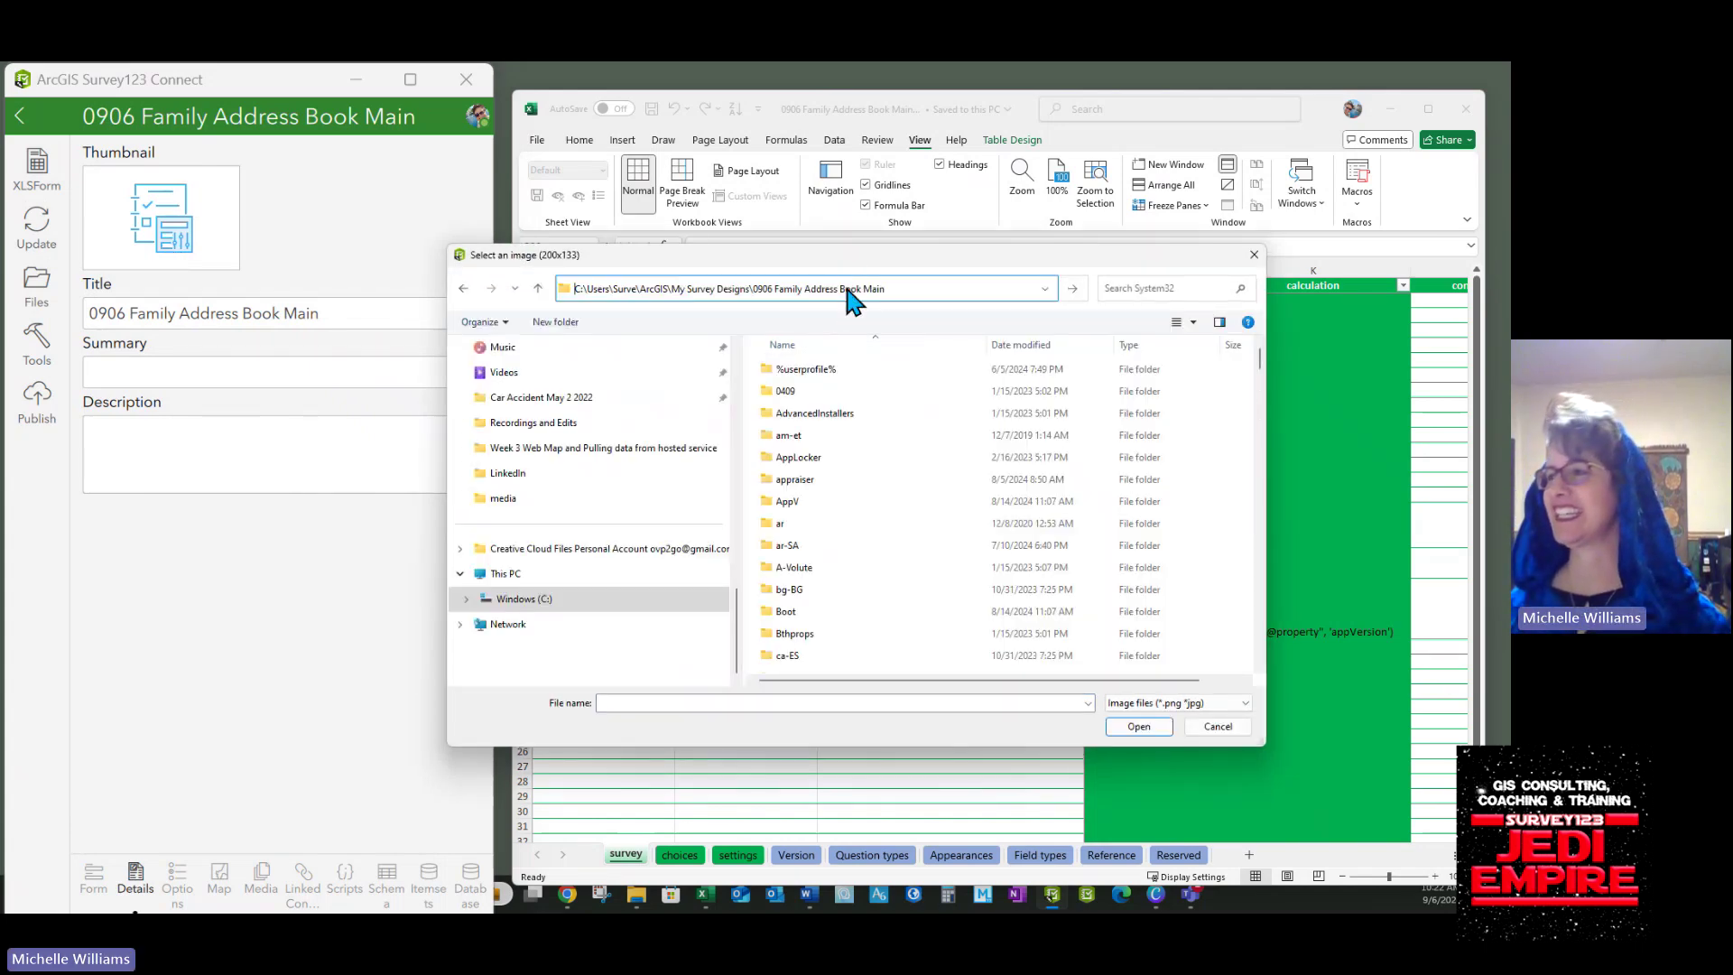
key(Return)
double_click(828, 394)
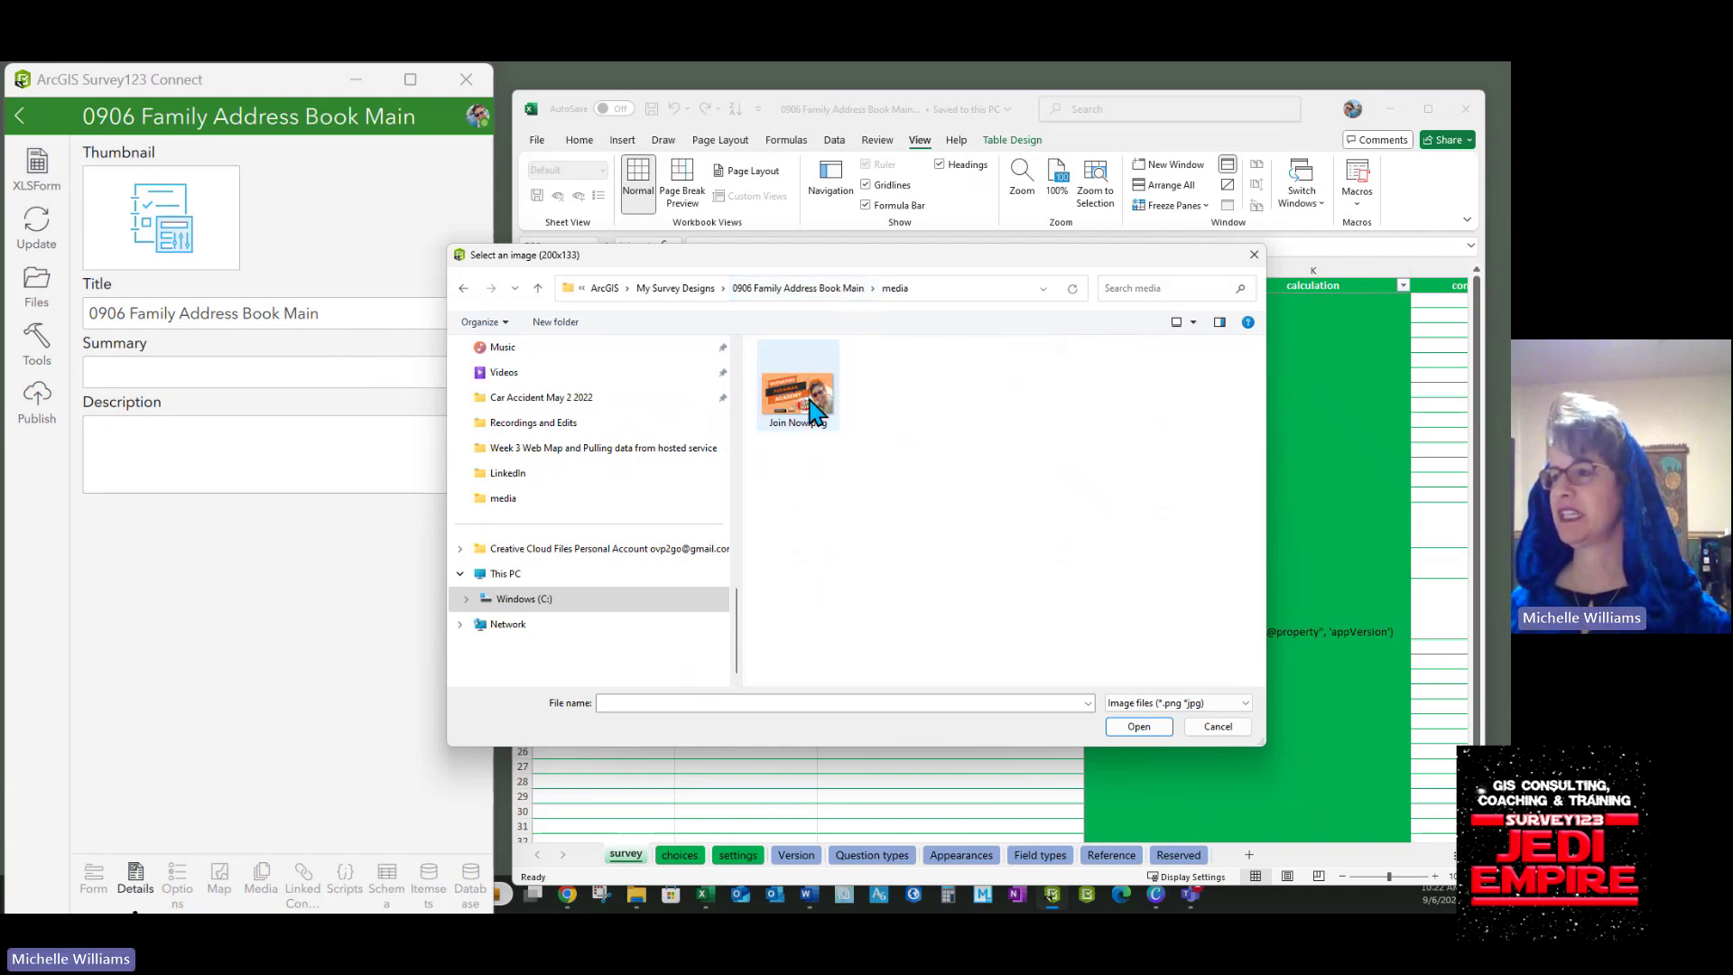
click(798, 388)
click(1138, 727)
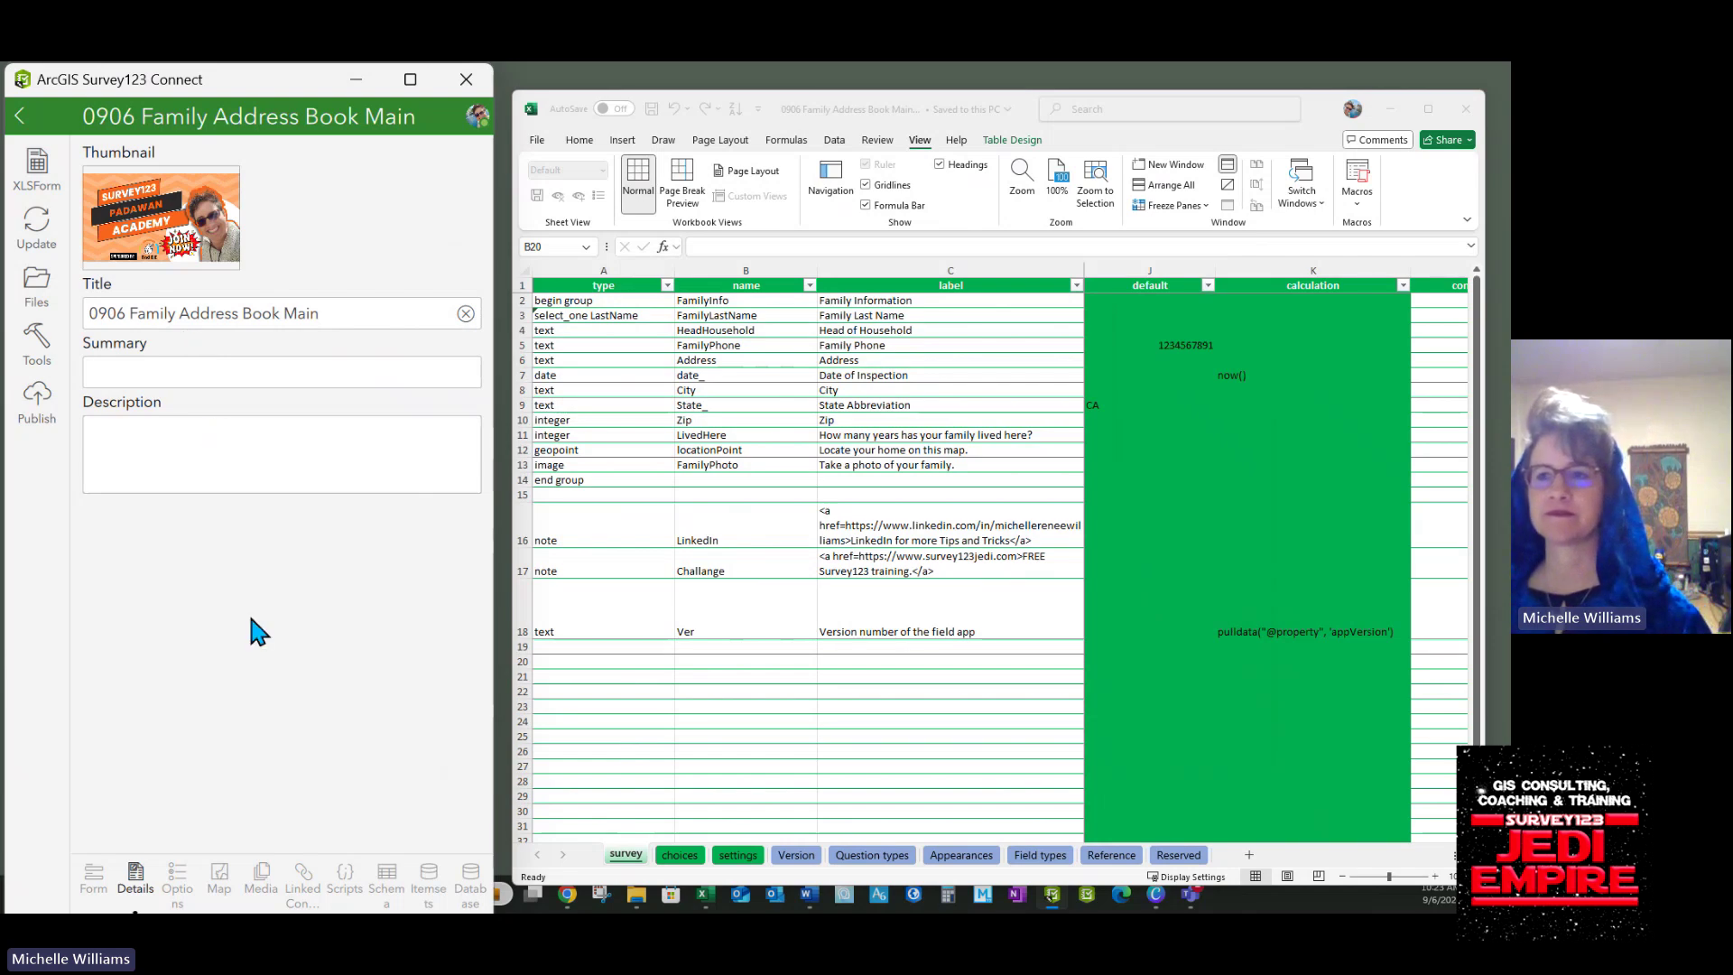
Widen the Survey123 Connect window slightly and switch back to the survey worksheet in Excel.
drag(493, 756, 529, 756)
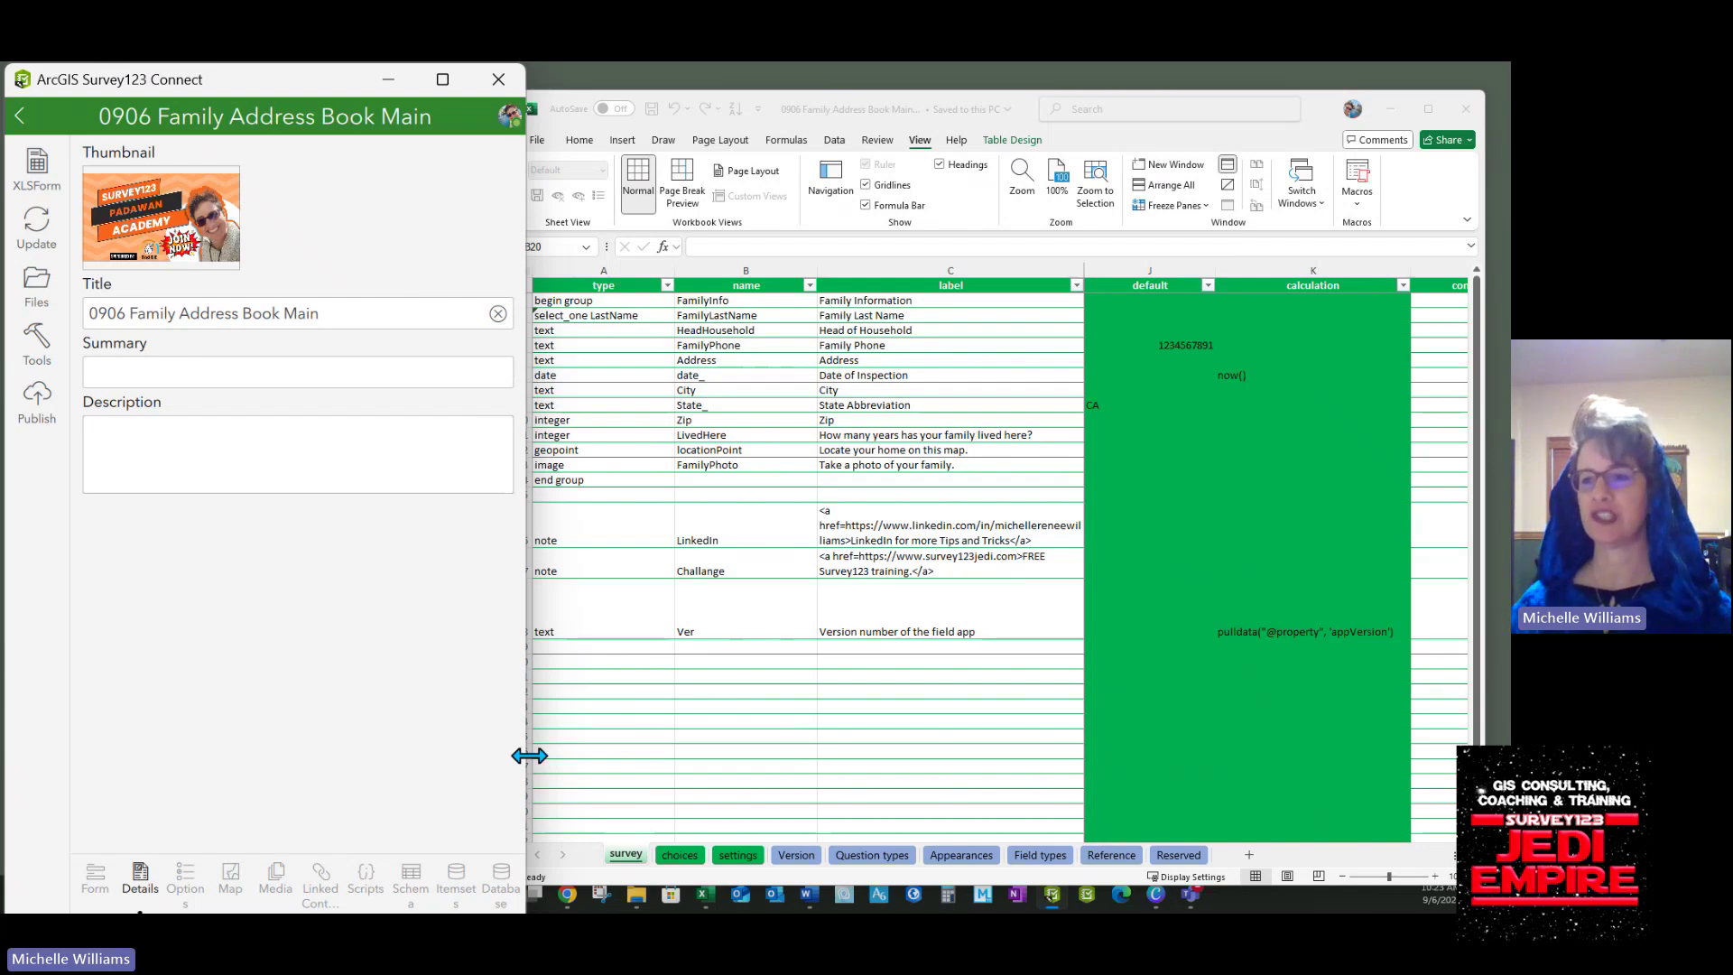
click(603, 721)
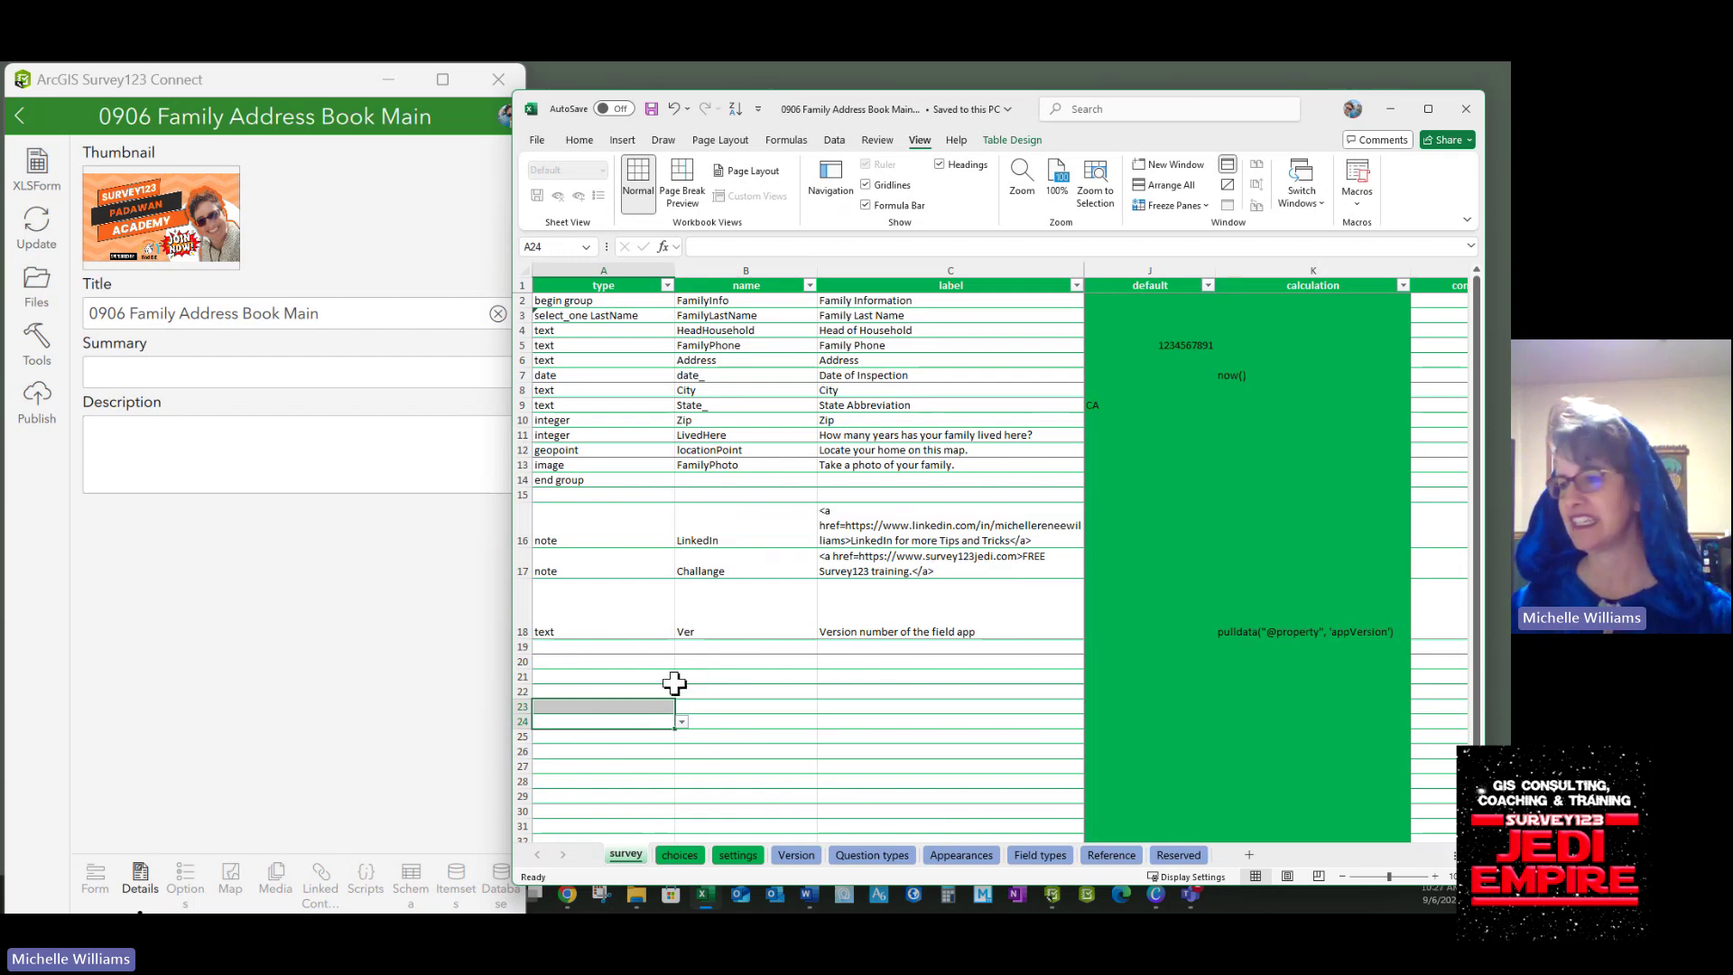
click(602, 676)
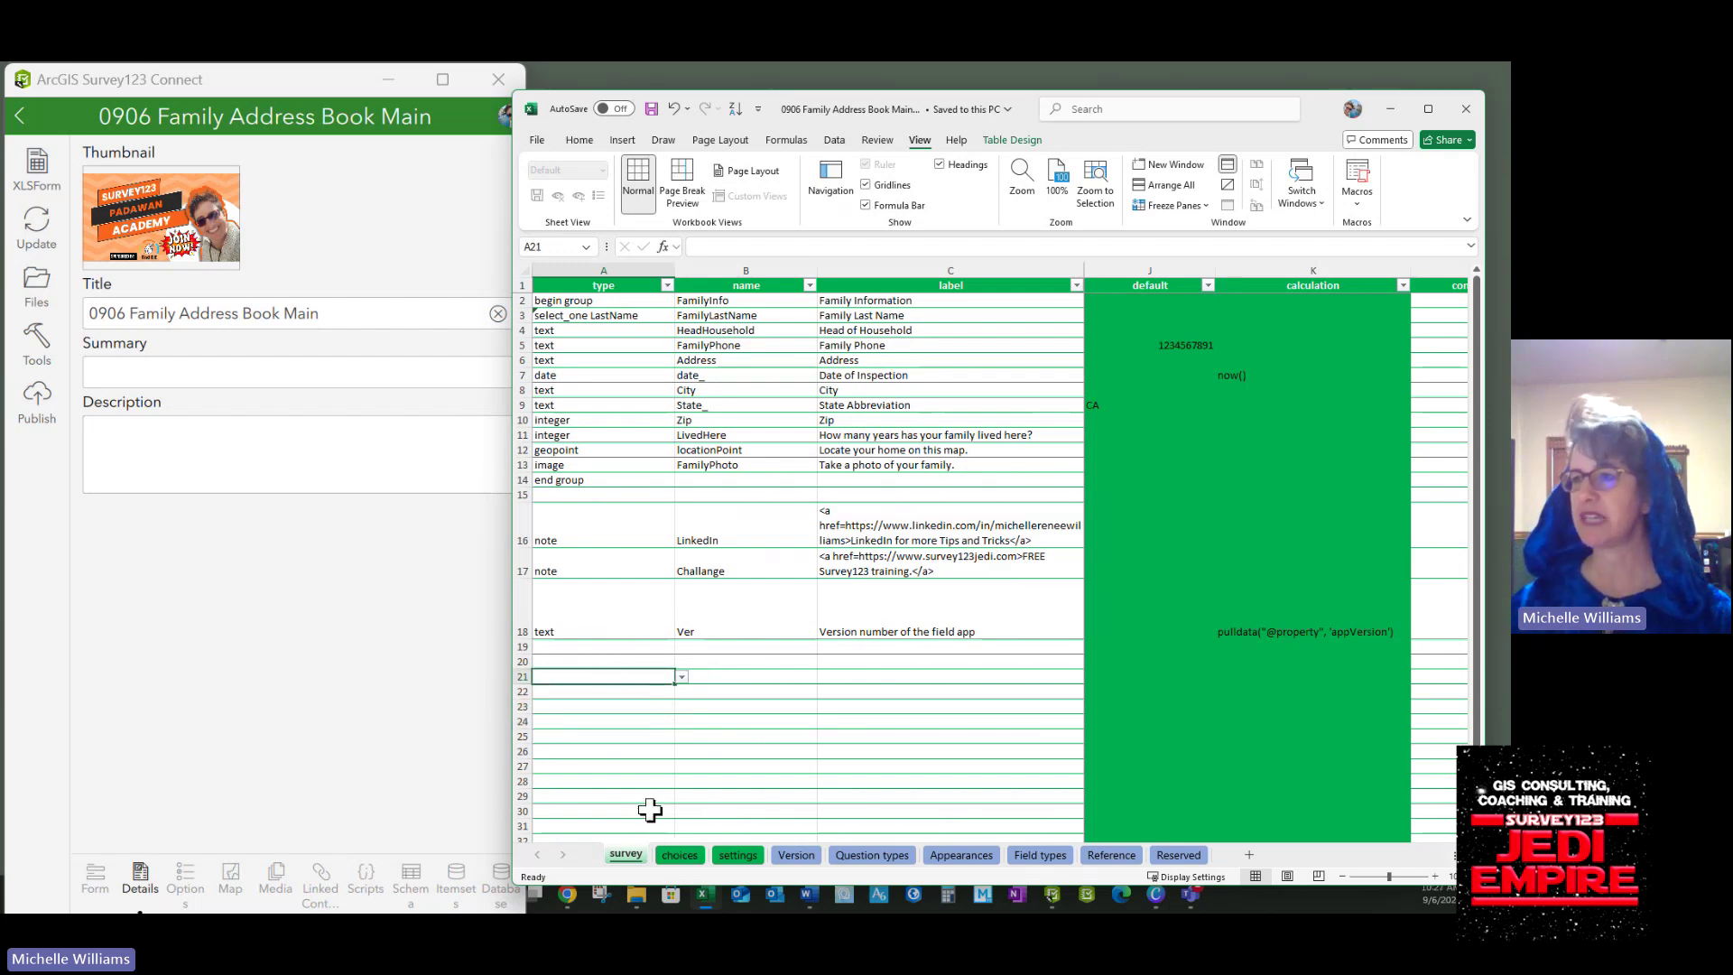
Examine the Question types worksheet, including the username, email, deviceid and barcode types and their field and web app support.
click(872, 854)
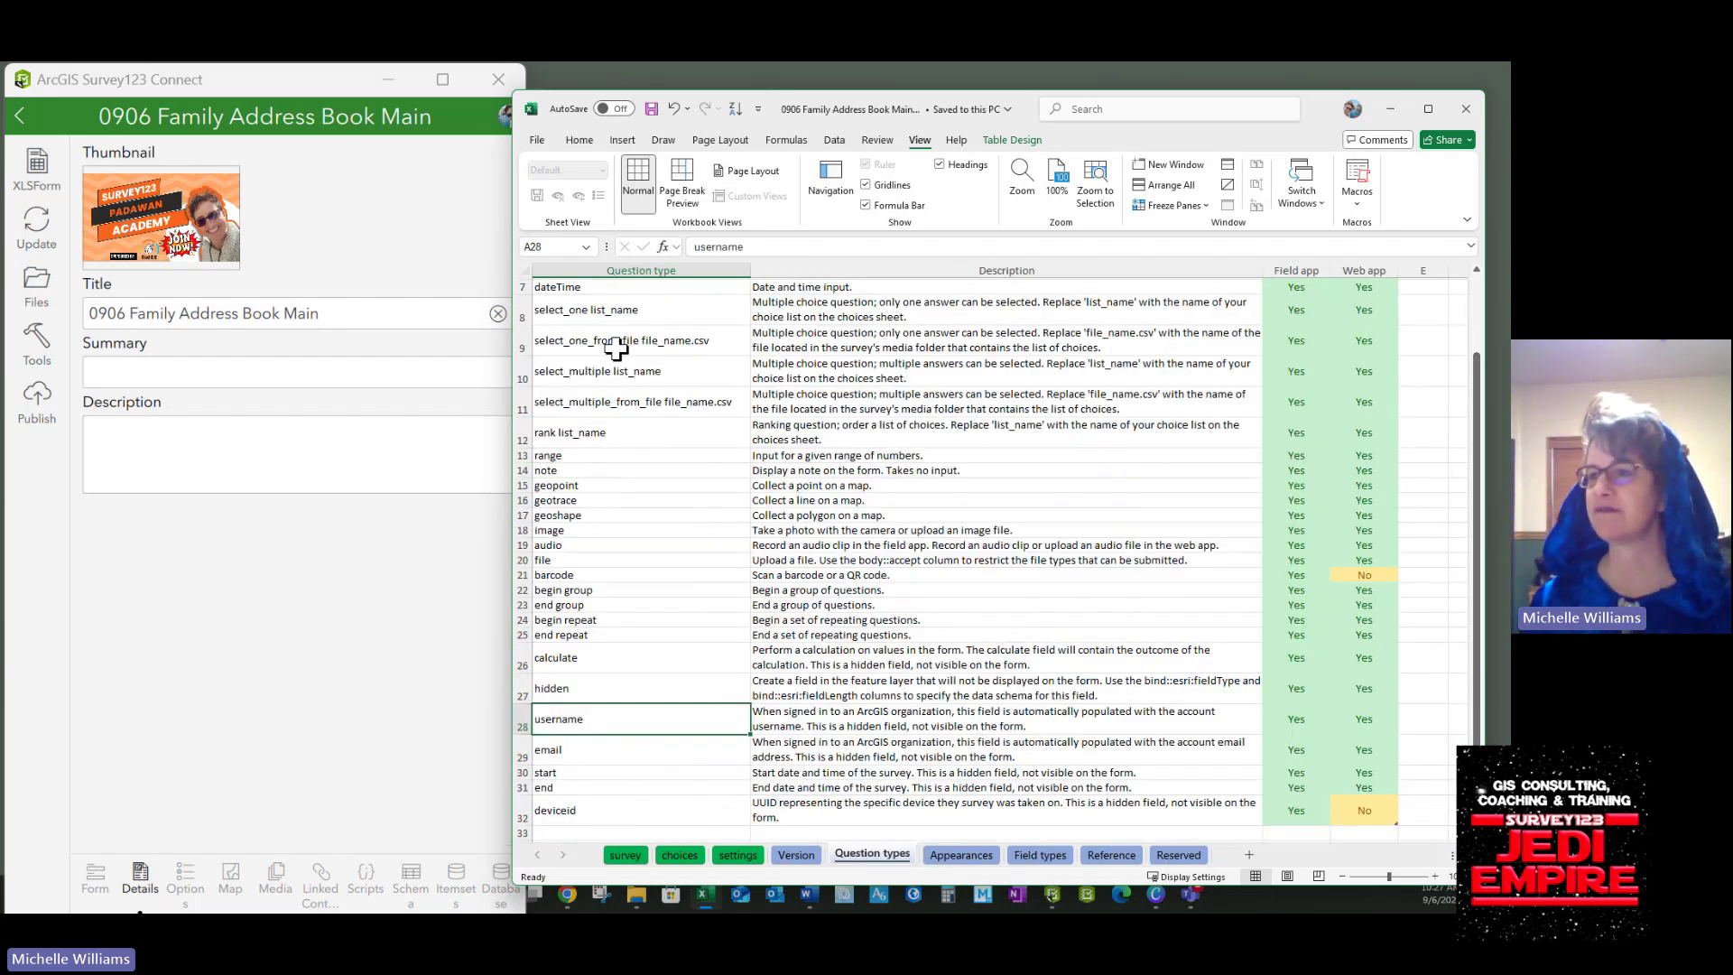
scroll(612, 380, up, 2)
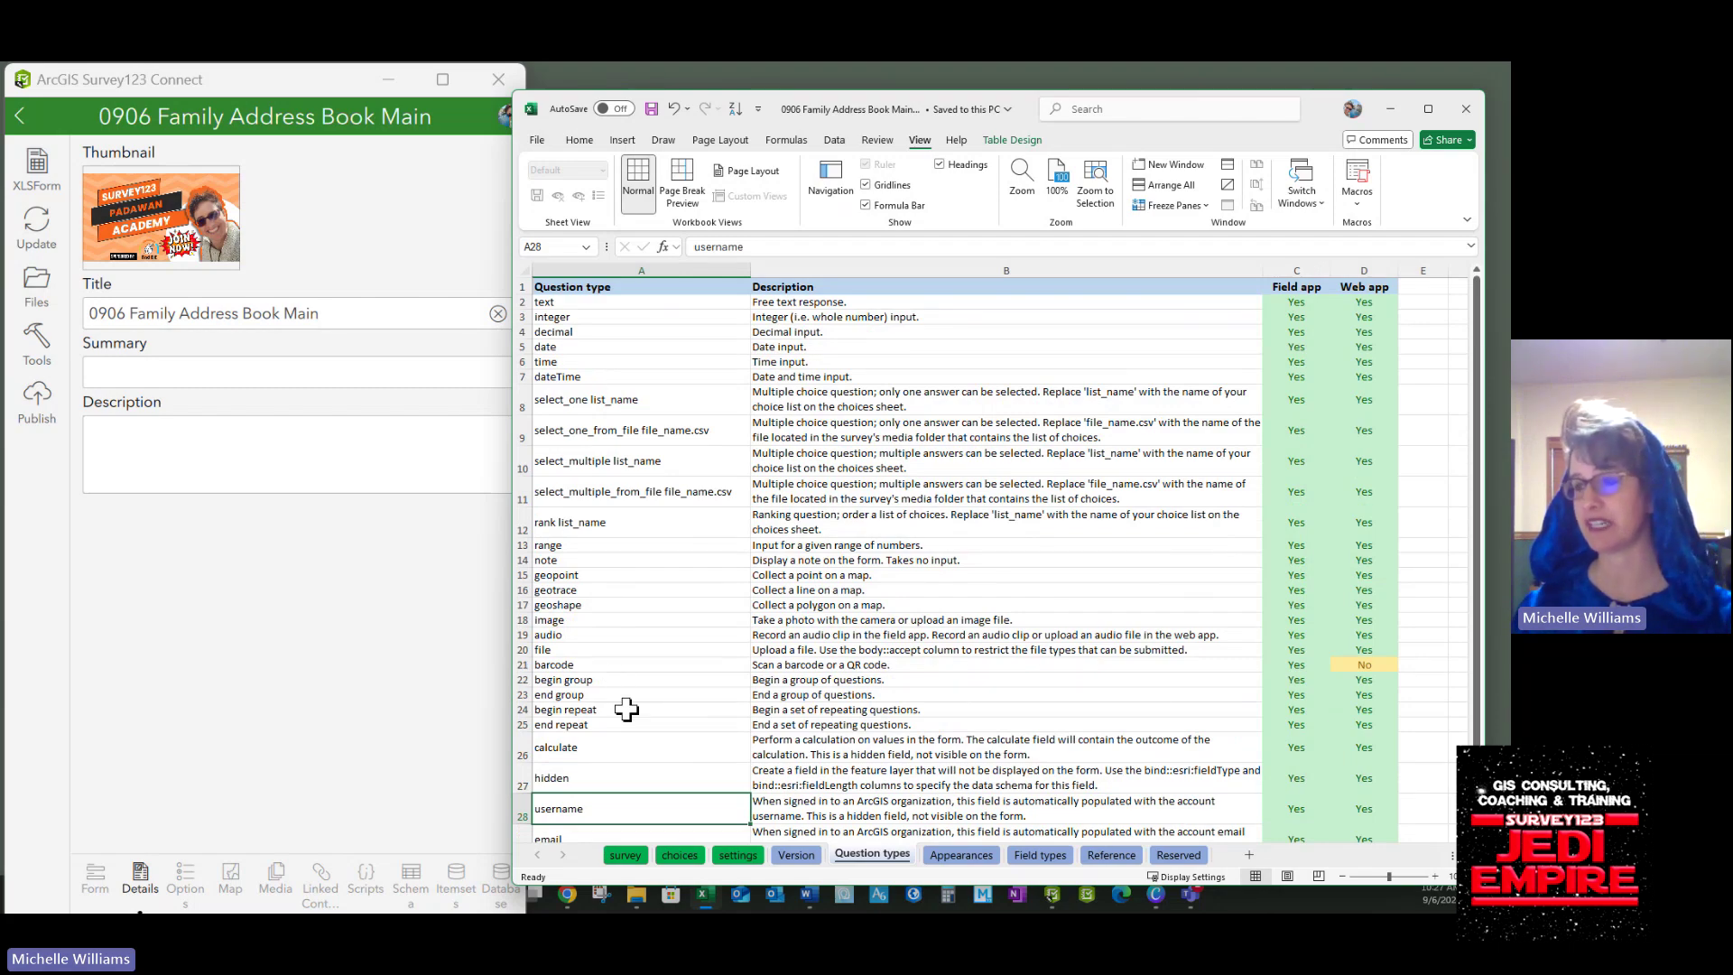
scroll(626, 710, down, 3)
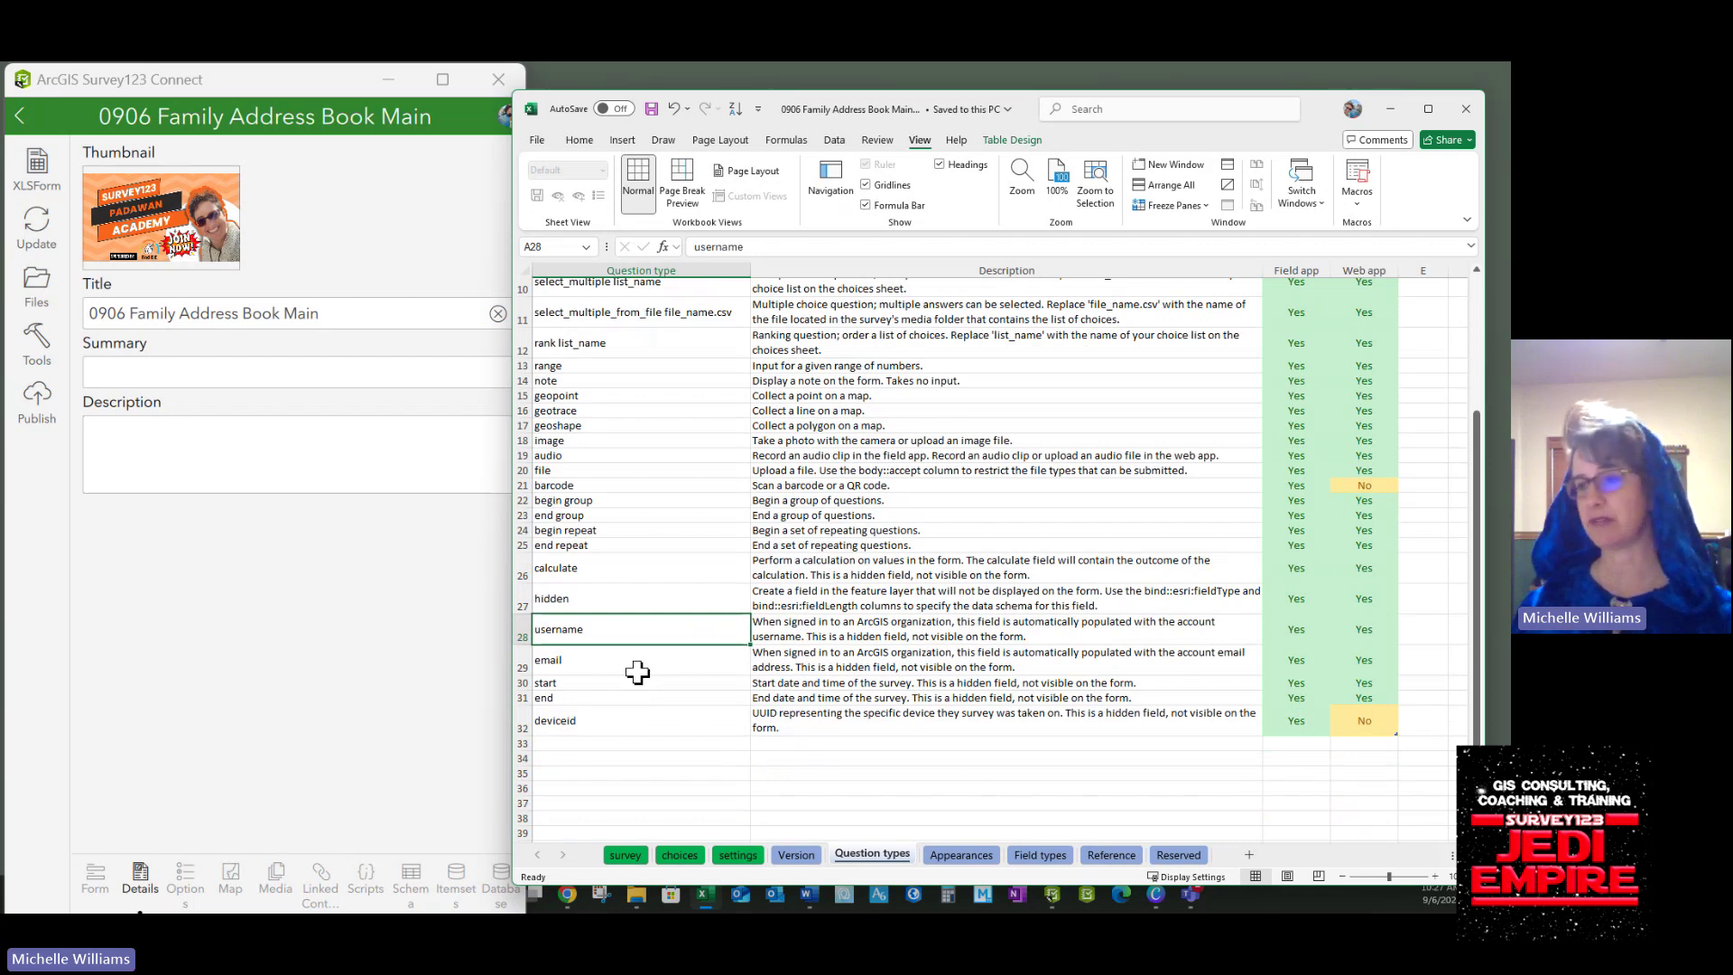
drag(606, 636, 613, 660)
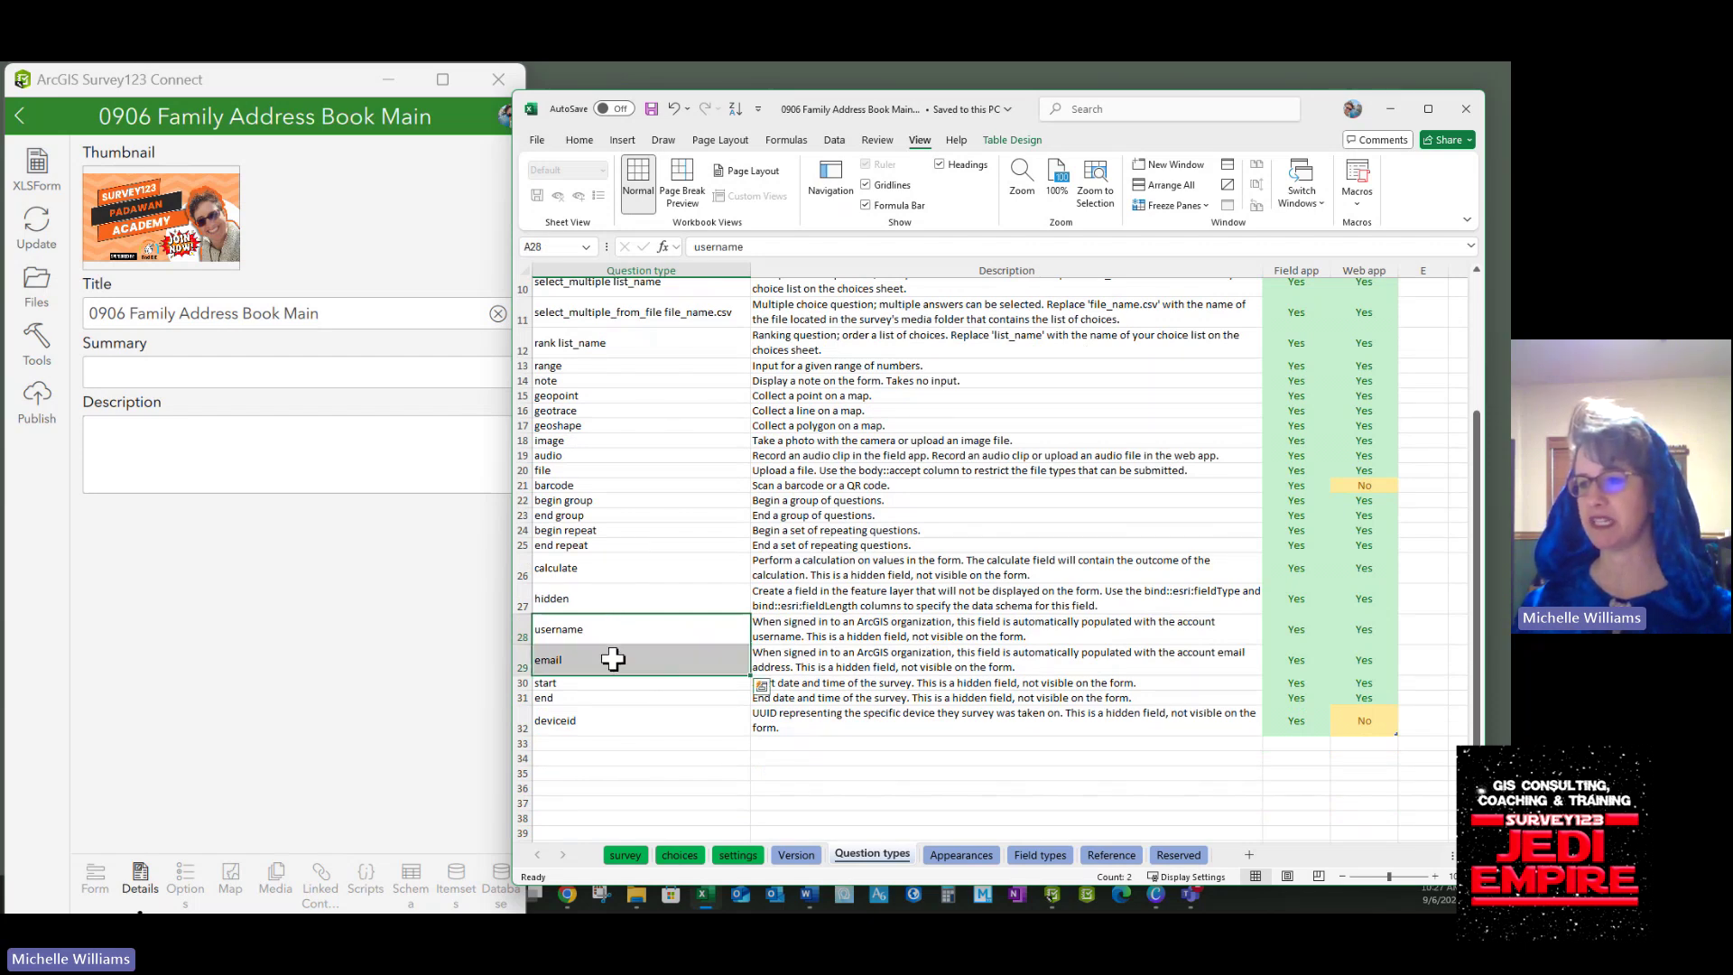
click(601, 723)
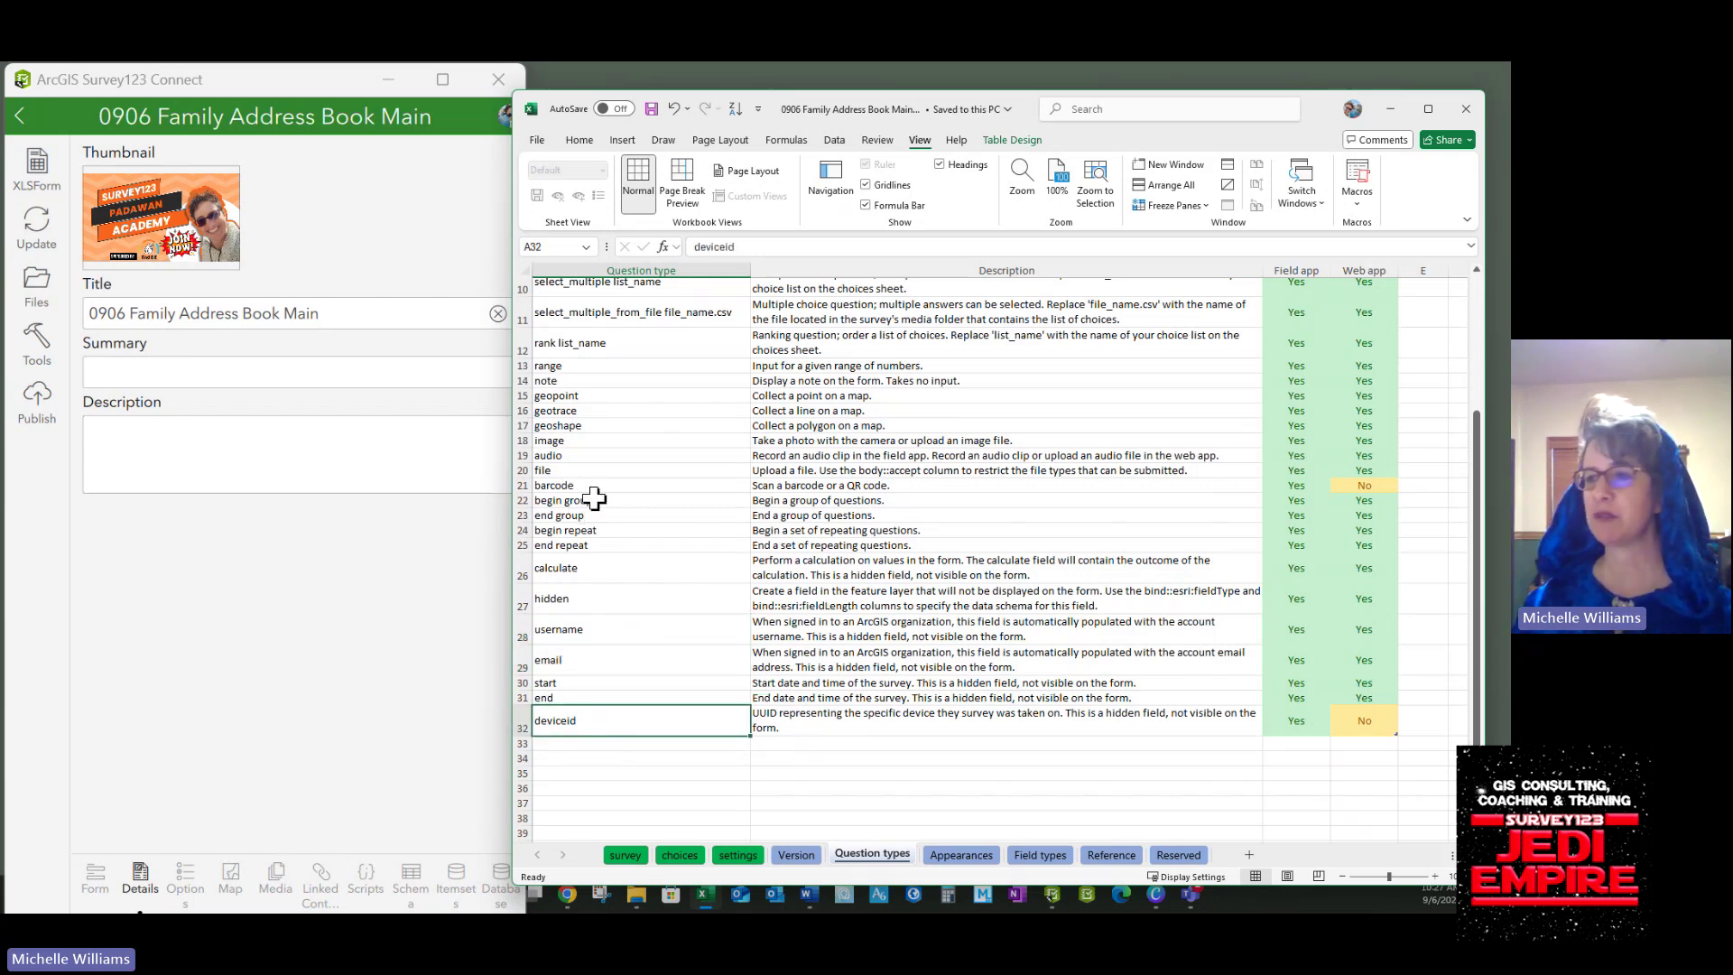
click(592, 485)
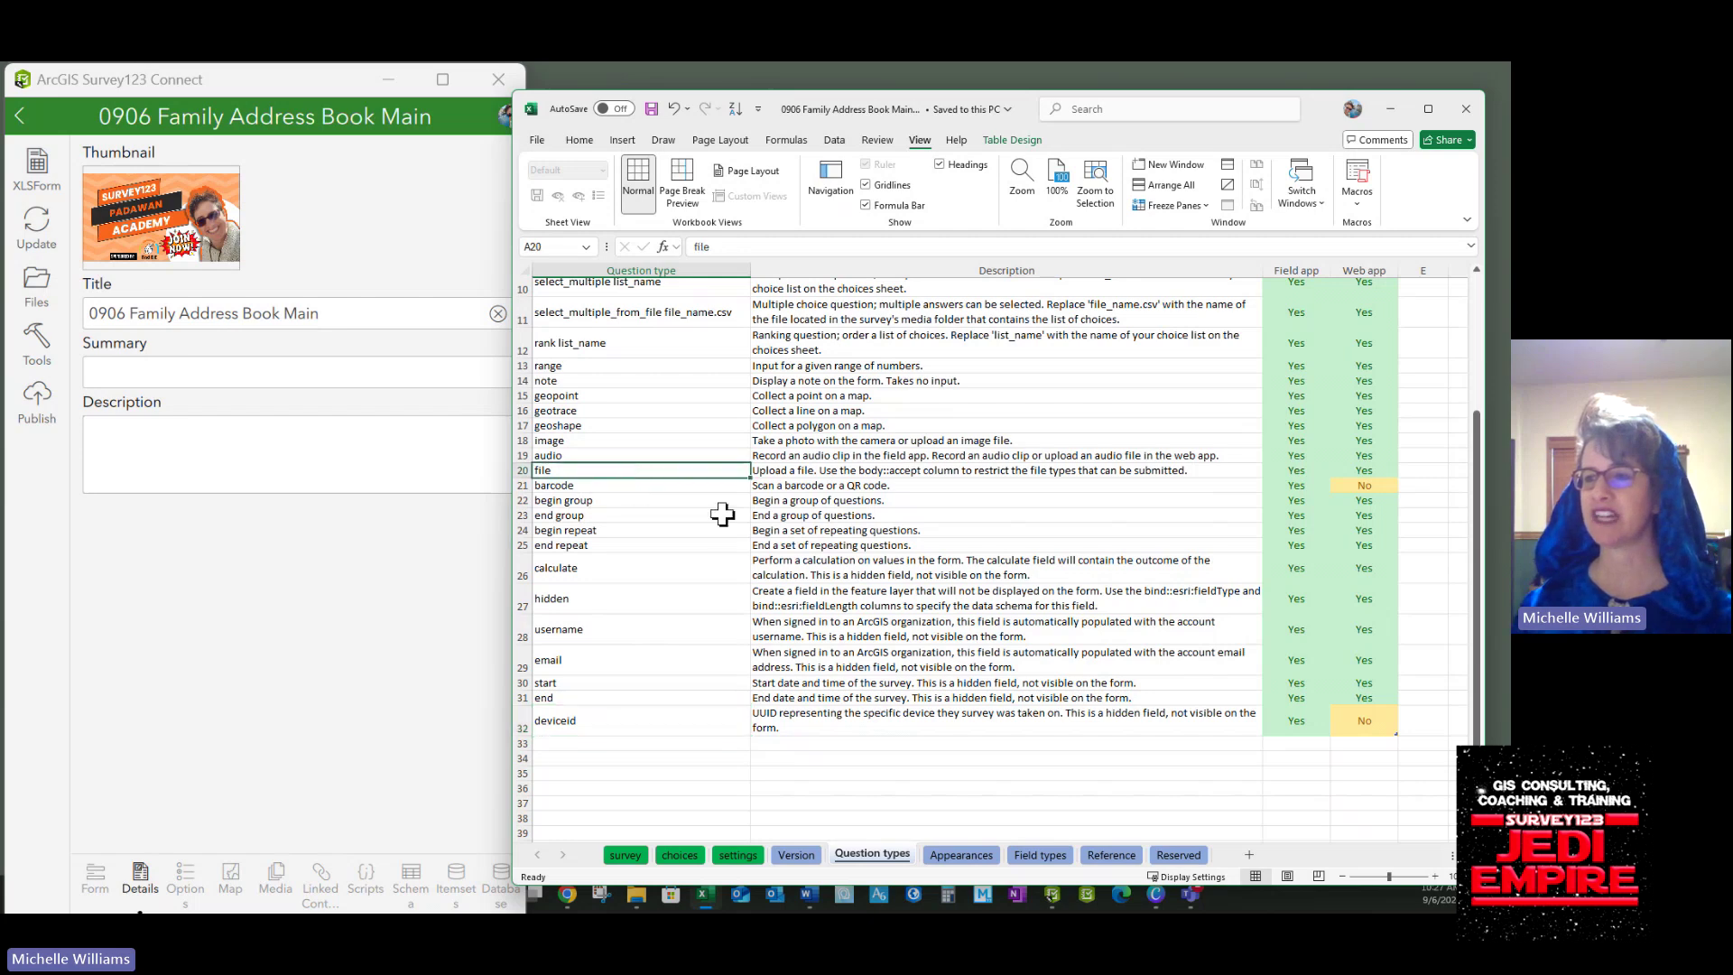
click(539, 486)
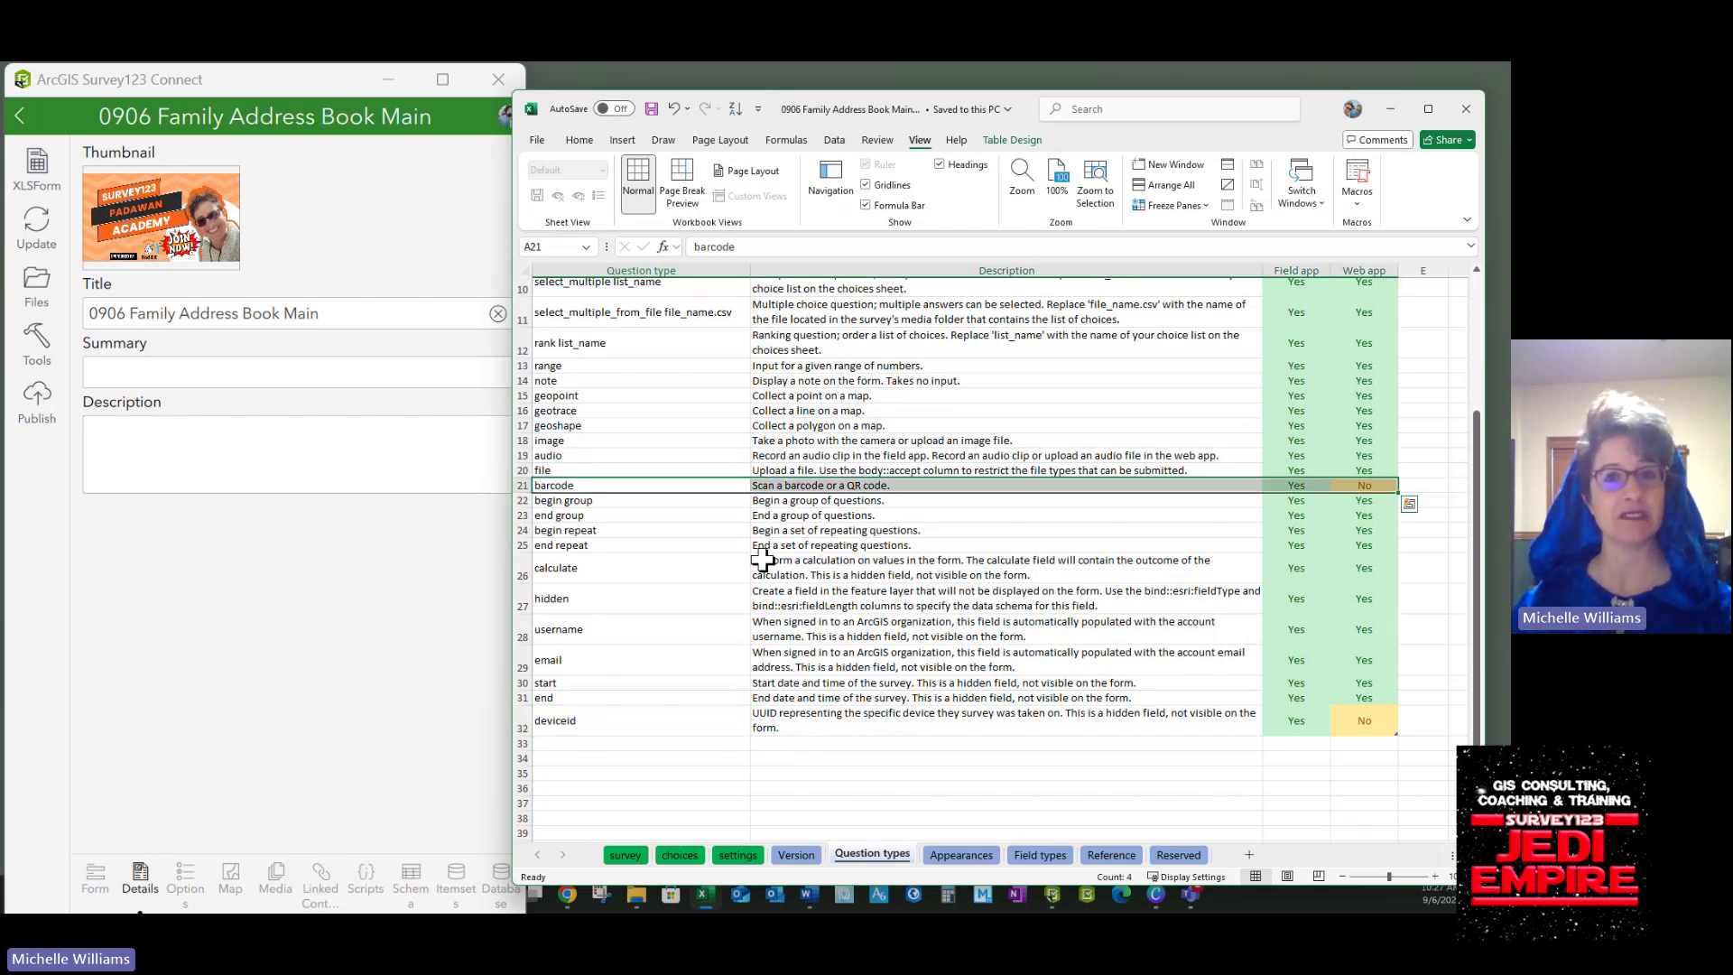